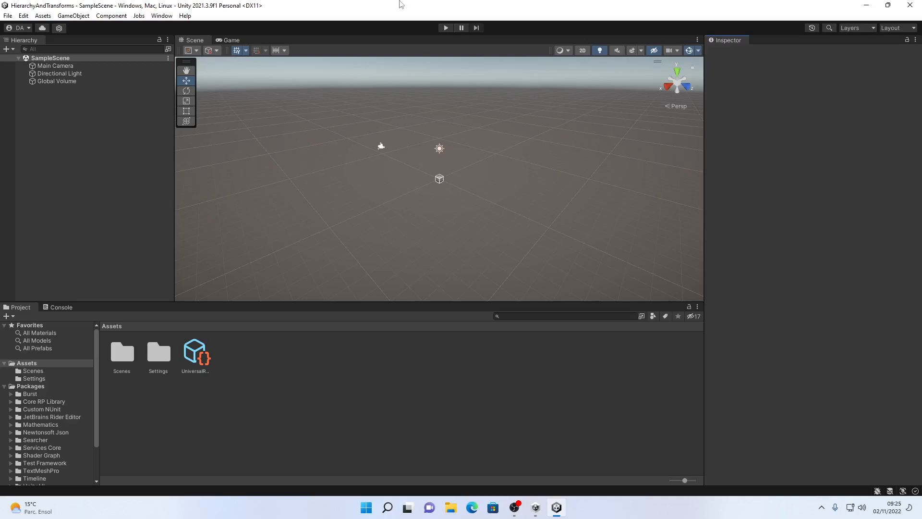
Select the Main Camera to view its components.
right_click(100, 137)
left_click(90, 137)
left_click(72, 65)
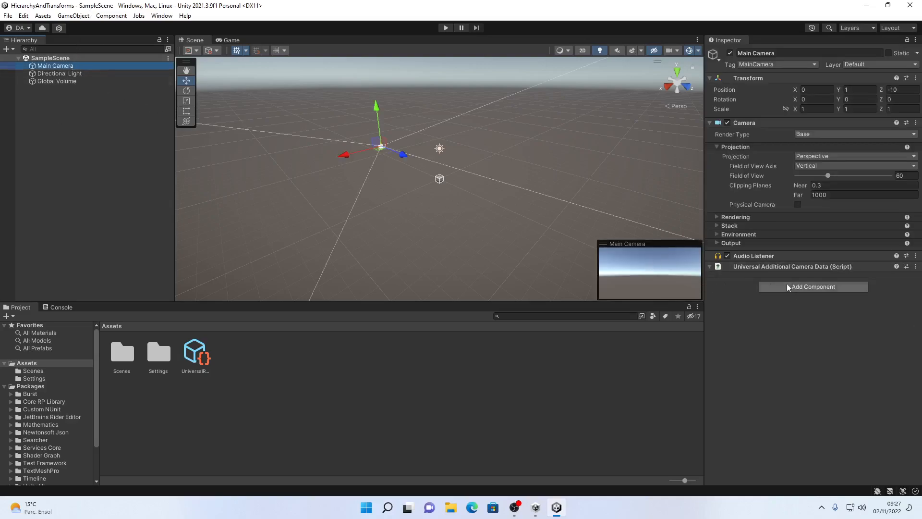
Dock the Game view beside the Scene view and set its aspect ratio to 16:9.
left_click_drag(231, 41, 668, 204)
left_click_drag(529, 192, 457, 197)
left_click(582, 49)
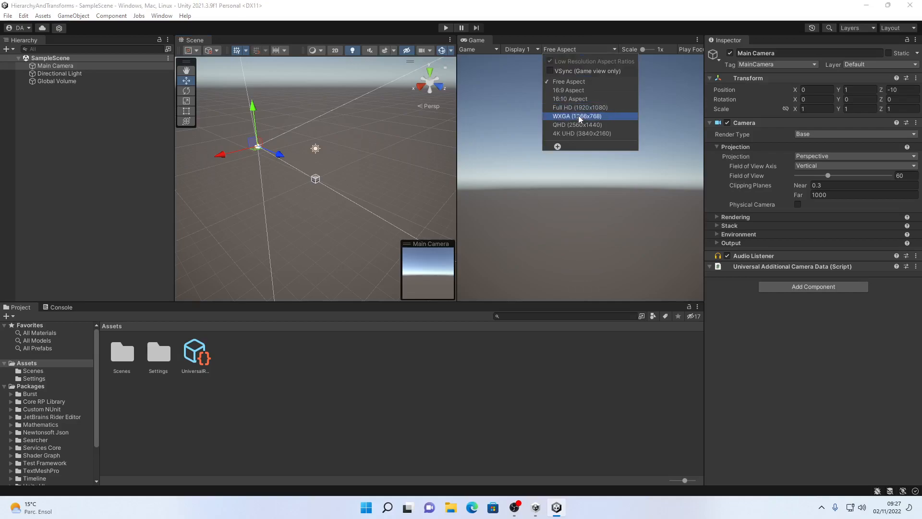
left_click(577, 92)
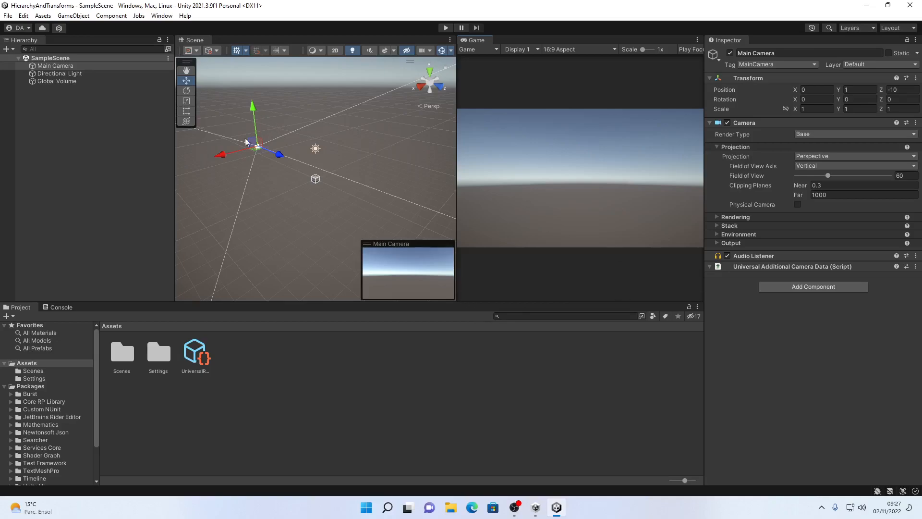
Inspect the Main Camera, the Directional Light and the Global Volume, including the volume's mode options.
left_click(71, 66)
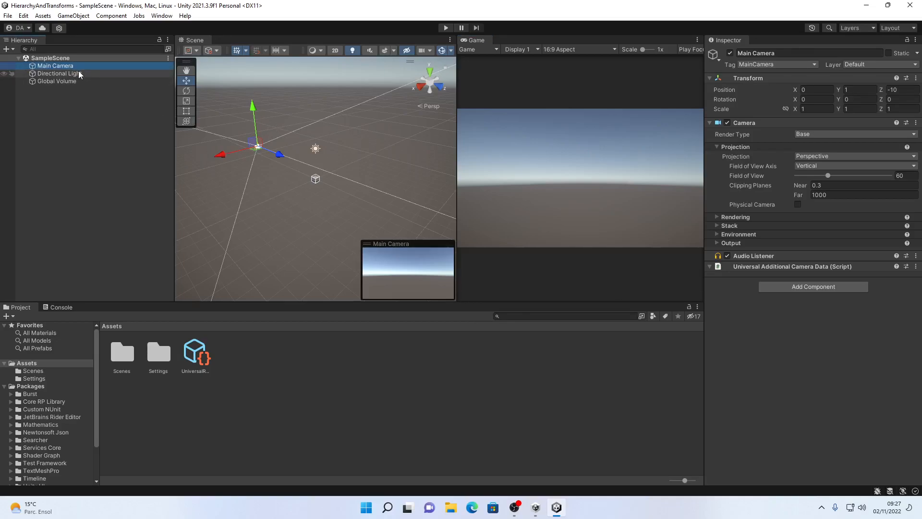
left_click(79, 71)
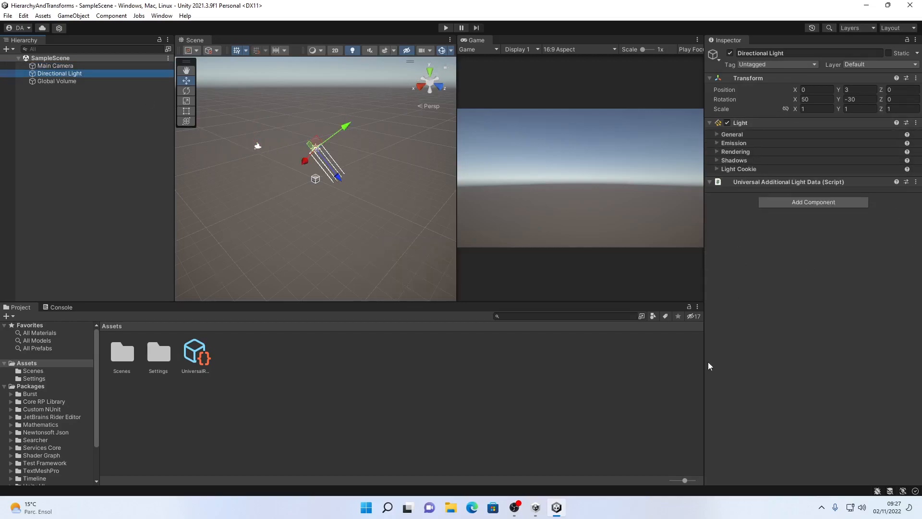
left_click(59, 82)
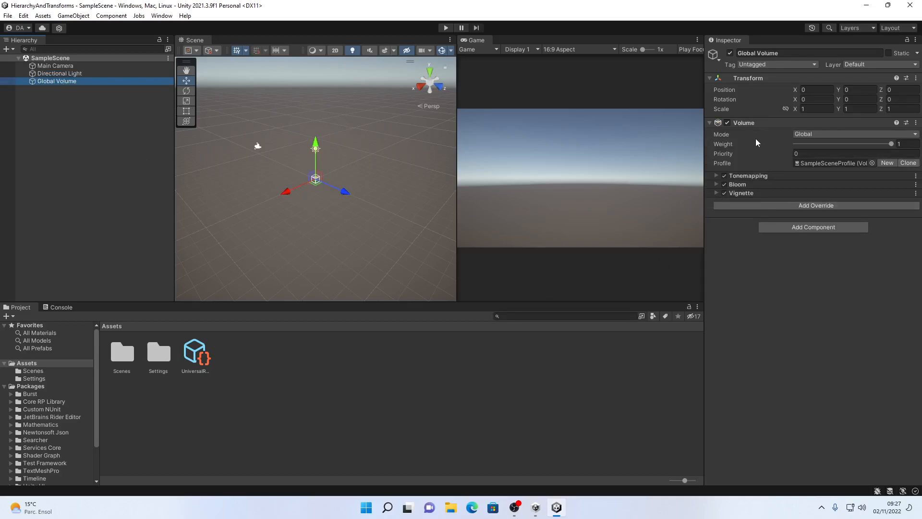
left_click(814, 135)
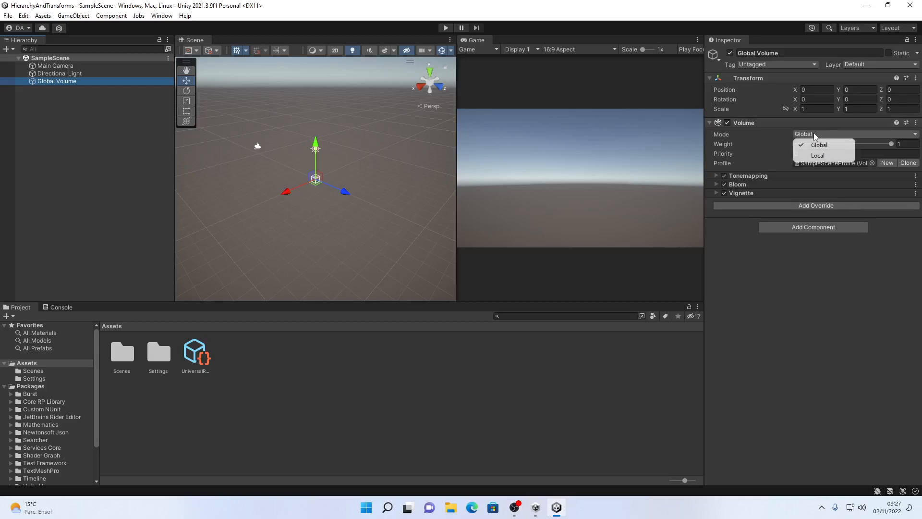
left_click(778, 135)
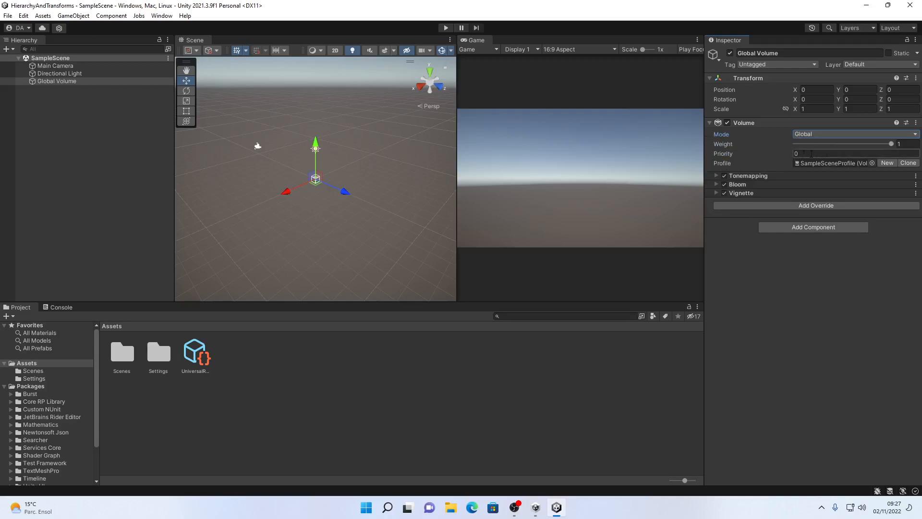
Try varying the Global Volume's weight, return it to 1, and check the Tonemapping override's options.
mouse_move(892, 144)
left_mouse_down()
mouse_move(737, 151)
mouse_move(896, 149)
left_mouse_up()
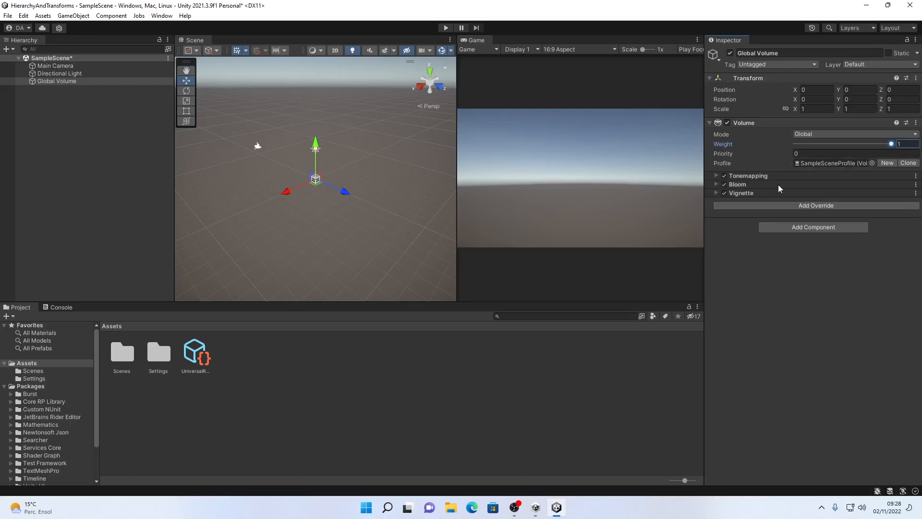
left_click(916, 176)
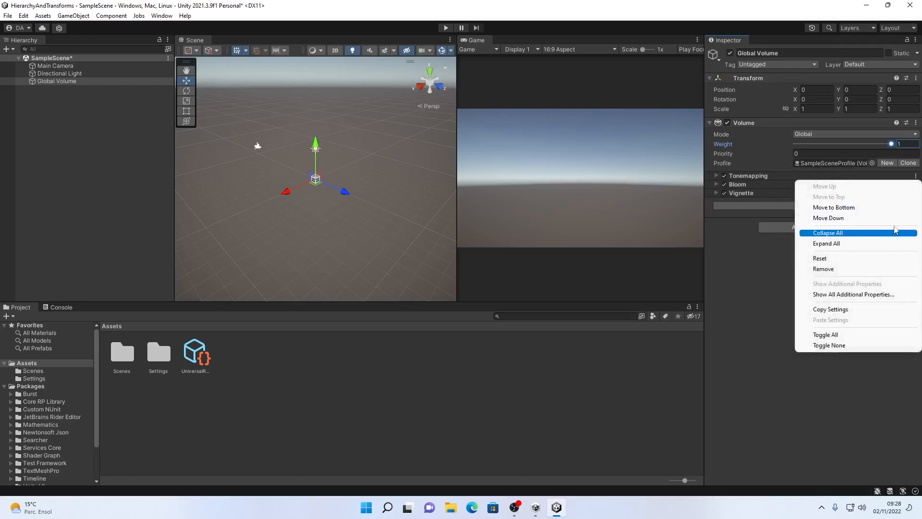
left_click(777, 299)
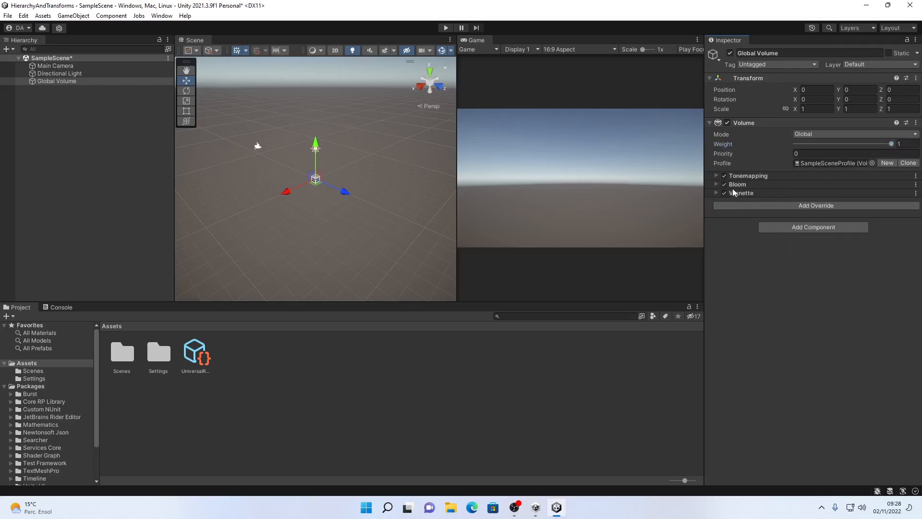
Try the ACES tonemapping mode on the Global Volume, and switch it back to Neutral.
left_click(717, 176)
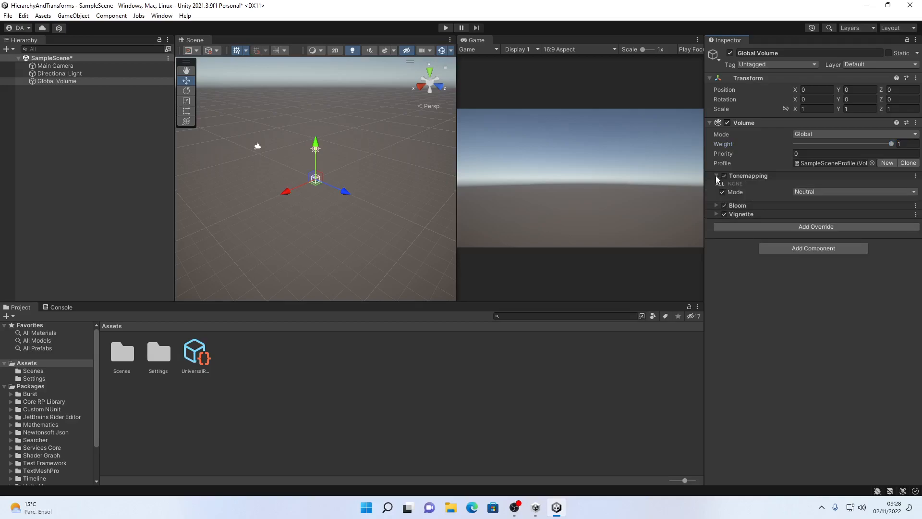
left_click(716, 176)
left_click(716, 176)
left_click(807, 192)
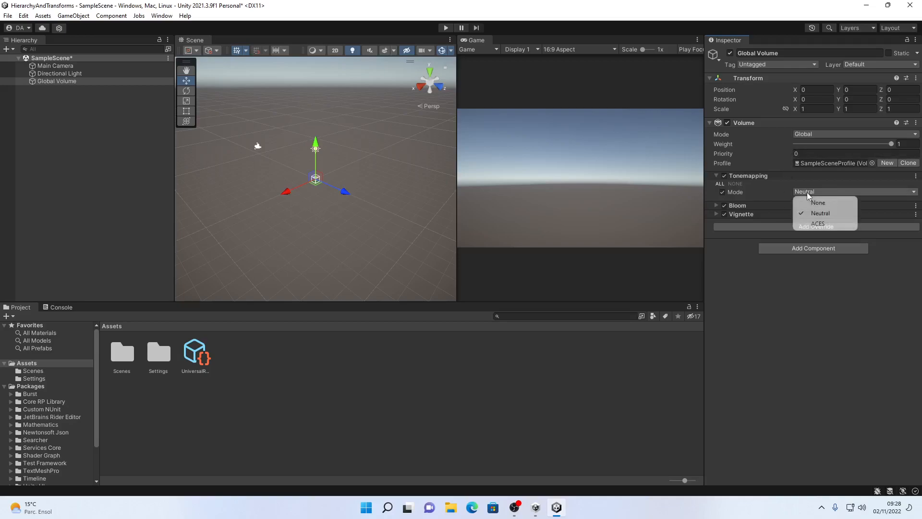
left_click(823, 224)
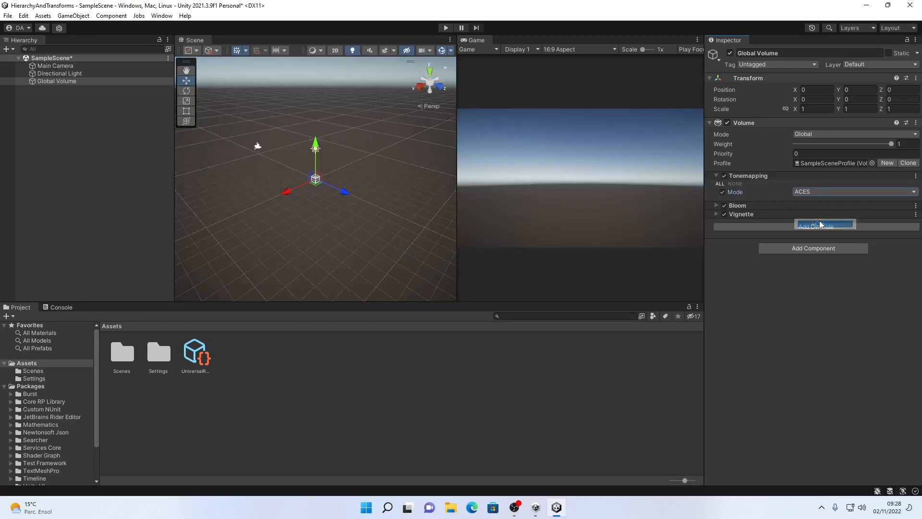
left_click(806, 192)
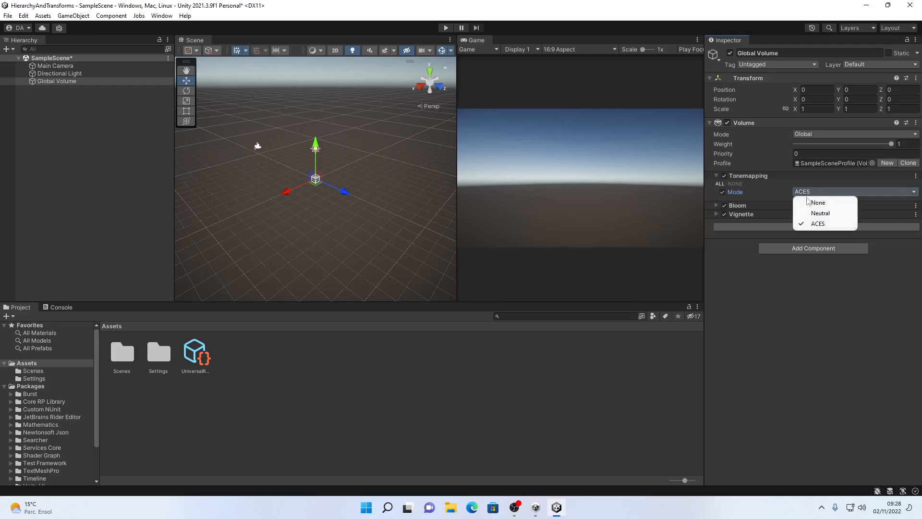
left_click(816, 213)
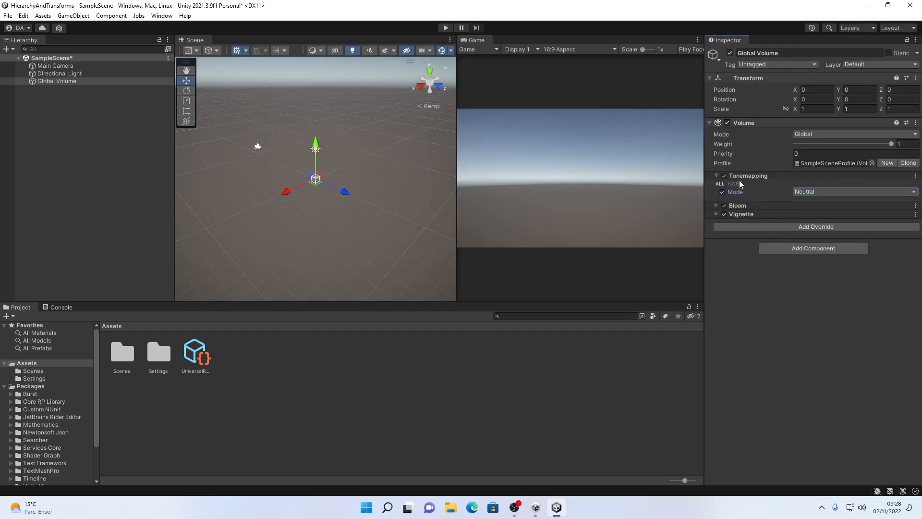
left_click(716, 176)
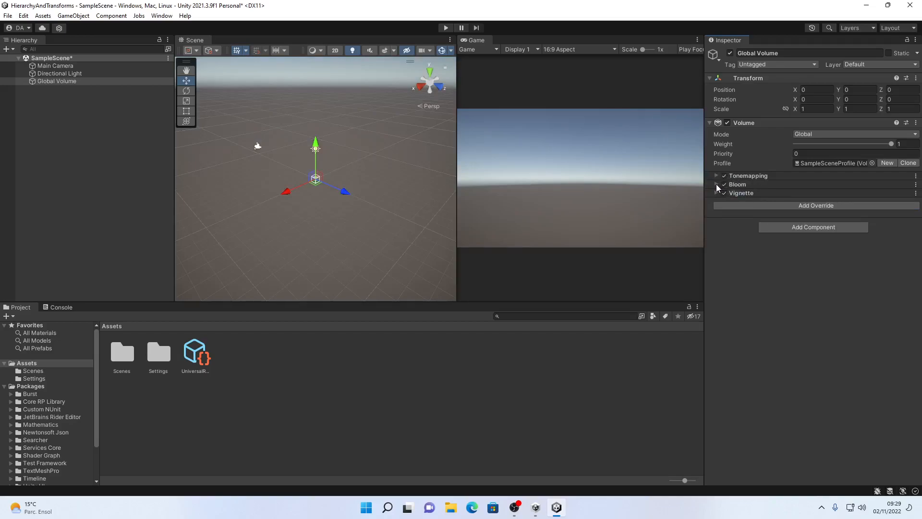
Examine the Bloom and Vignette override settings of the Global Volume.
left_click(717, 184)
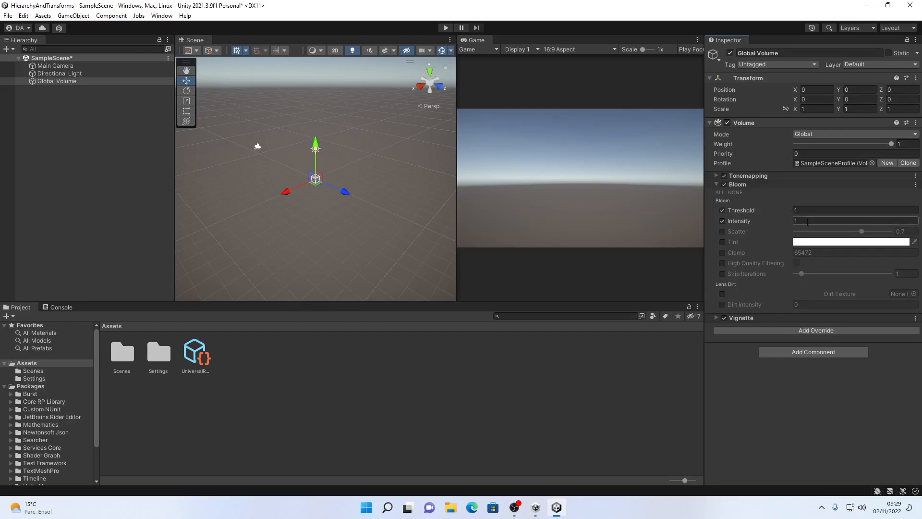
left_click(717, 185)
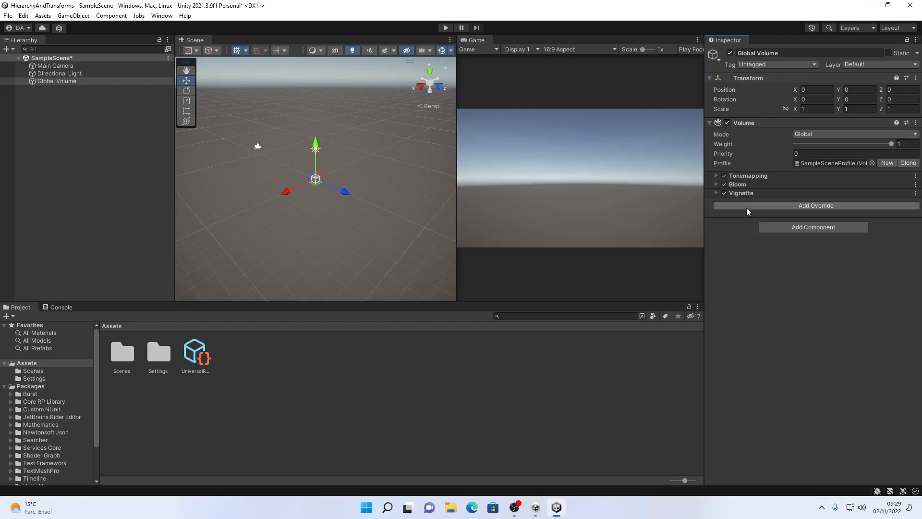
left_click(715, 193)
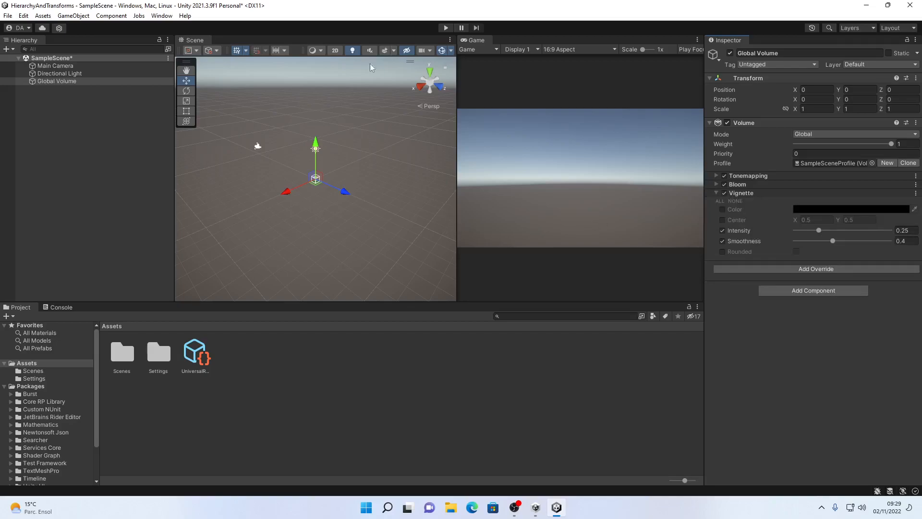
Toggle the Vignette override to compare its effect, and reduce its intensity to about 0.2.
mouse_move(819, 231)
left_mouse_down()
mouse_move(847, 231)
mouse_move(817, 230)
left_mouse_up()
left_click(725, 194)
left_click(725, 193)
left_click(725, 193)
left_click(725, 193)
mouse_move(820, 230)
left_mouse_down()
mouse_move(888, 230)
mouse_move(804, 229)
mouse_move(816, 228)
left_mouse_up()
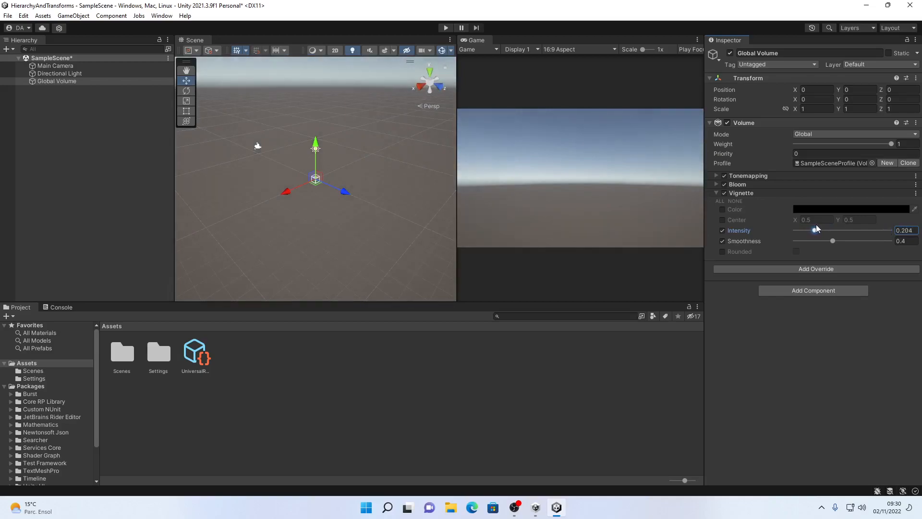
left_click(716, 193)
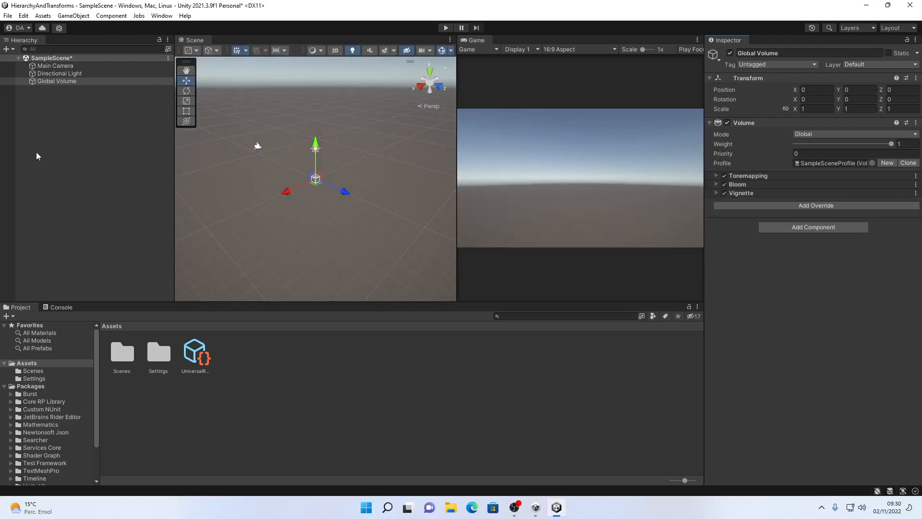
left_click(357, 250)
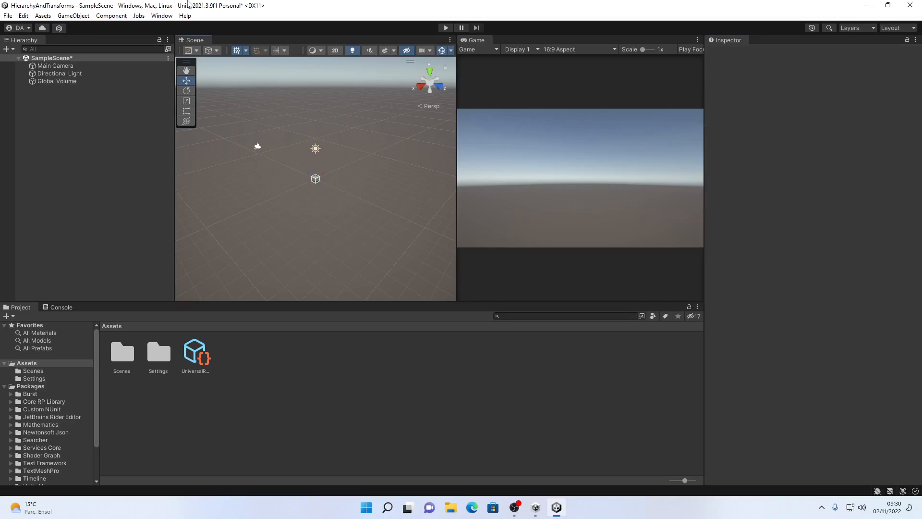
Add a sphere to the scene and move it along the X axis to about 3.96.
right_click(84, 122)
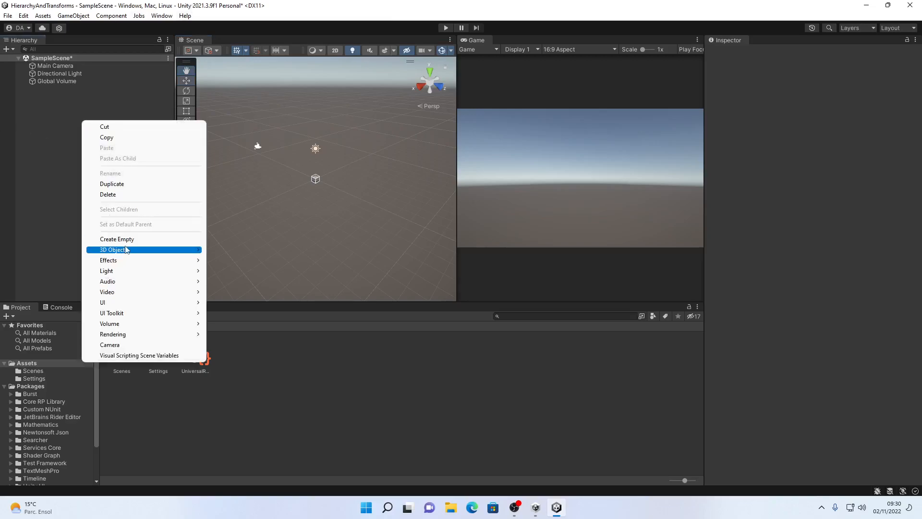
mouse_move(128, 250)
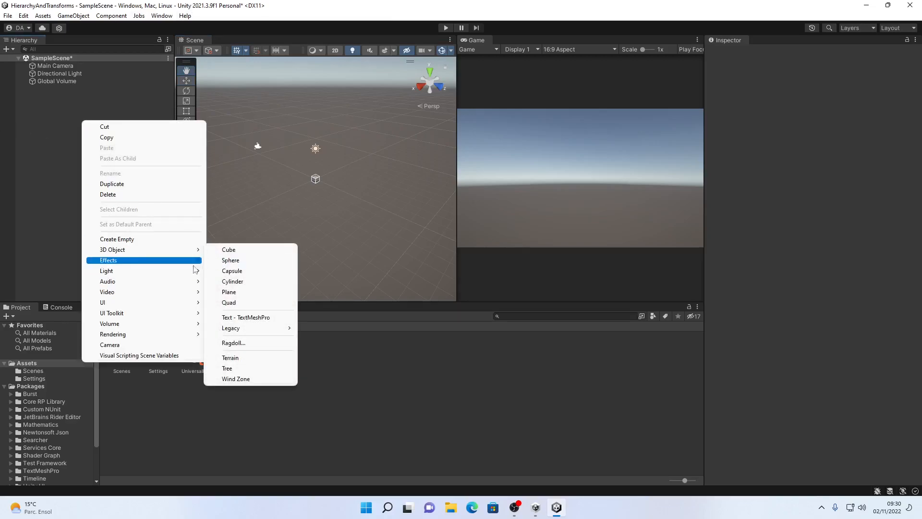
left_click(232, 264)
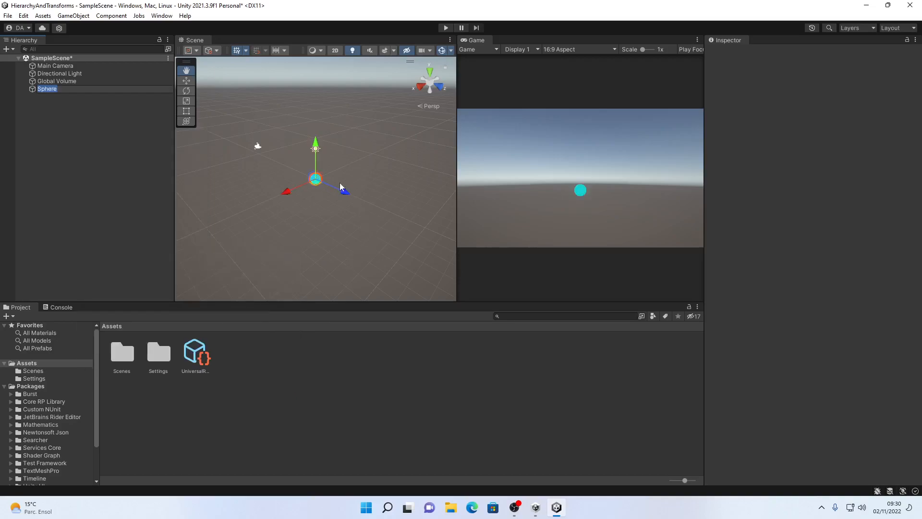
left_click_drag(284, 193, 248, 210)
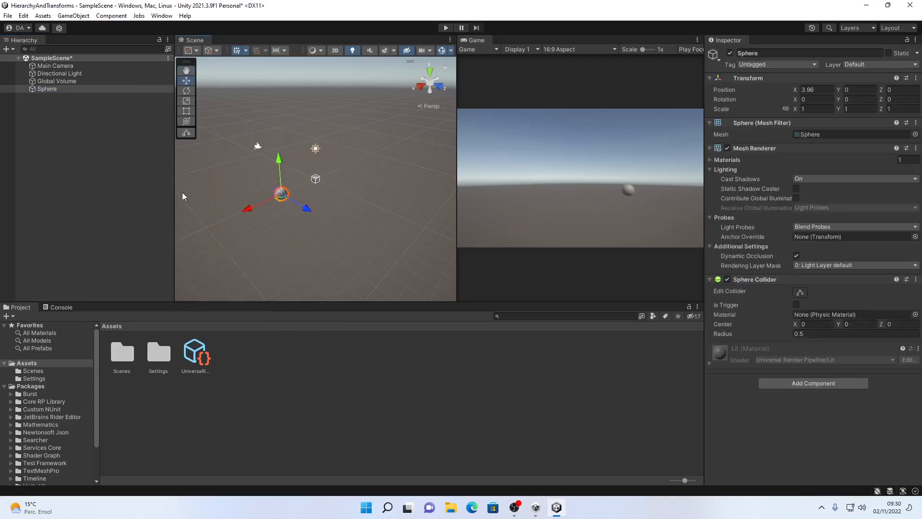
Add a second sphere and move it along the X axis to about -4.68.
right_click(91, 127)
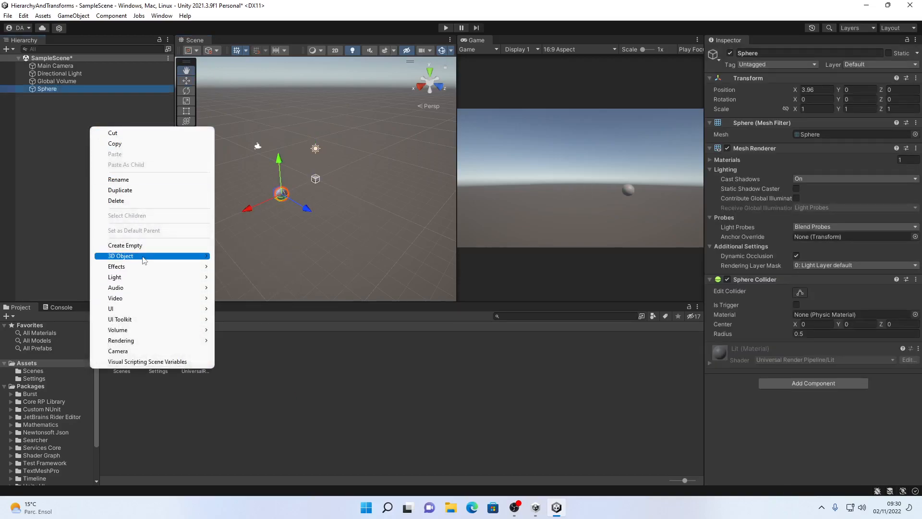
mouse_move(143, 257)
left_click(265, 267)
left_click_drag(297, 192, 324, 180)
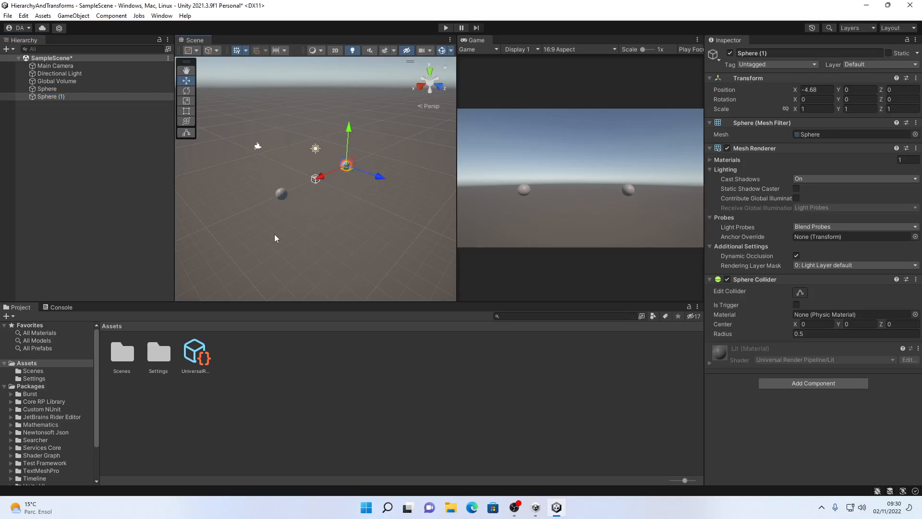
left_click(336, 227)
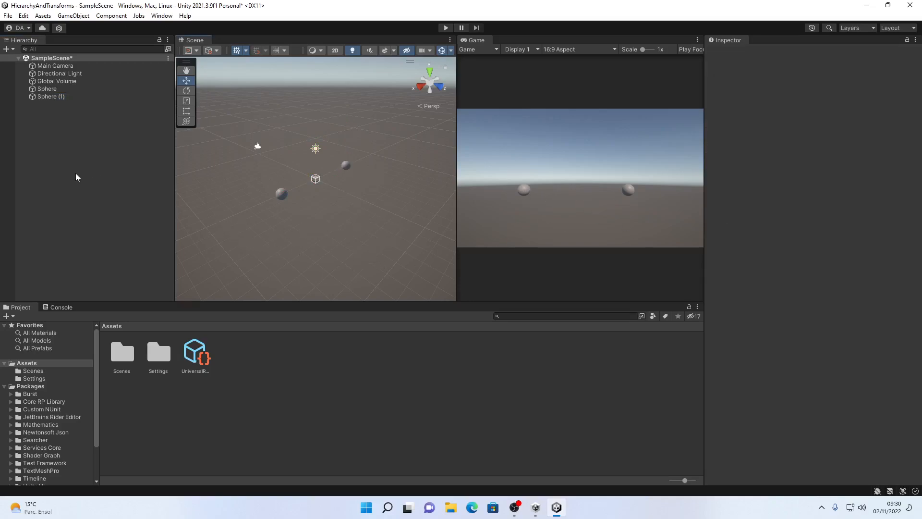
Reposition the first sphere at about X 3.05, Z 0.51 and the second at about X -2.4, Z 0.66, moving each independently.
left_click(60, 89)
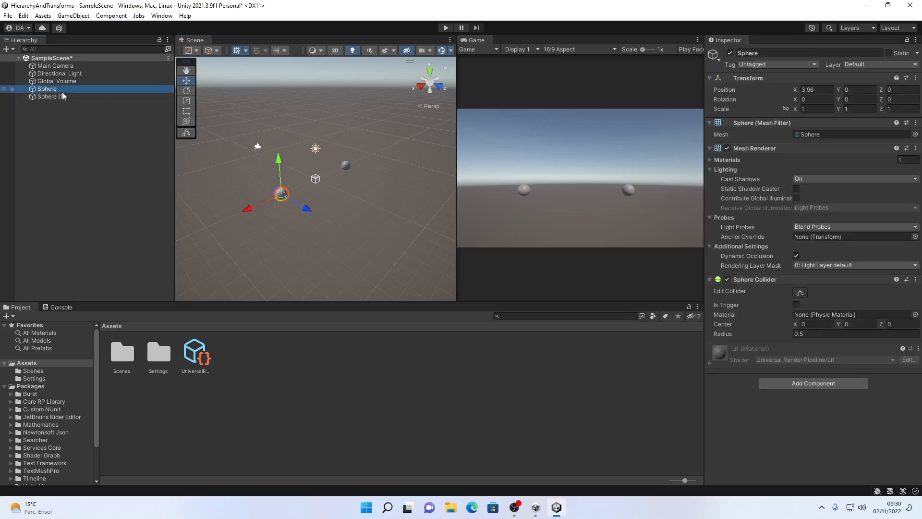
left_click(63, 97)
left_click(65, 91)
left_click_drag(282, 201, 286, 166)
left_click(347, 165)
mouse_move(350, 172)
left_mouse_down()
mouse_move(351, 247)
mouse_move(358, 178)
mouse_move(338, 179)
left_mouse_up()
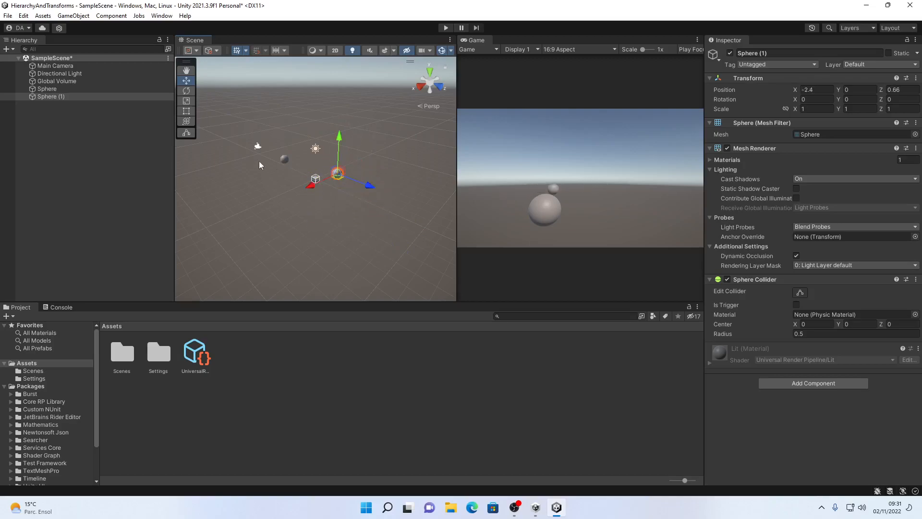
left_click(285, 160)
left_click_drag(285, 162, 294, 208)
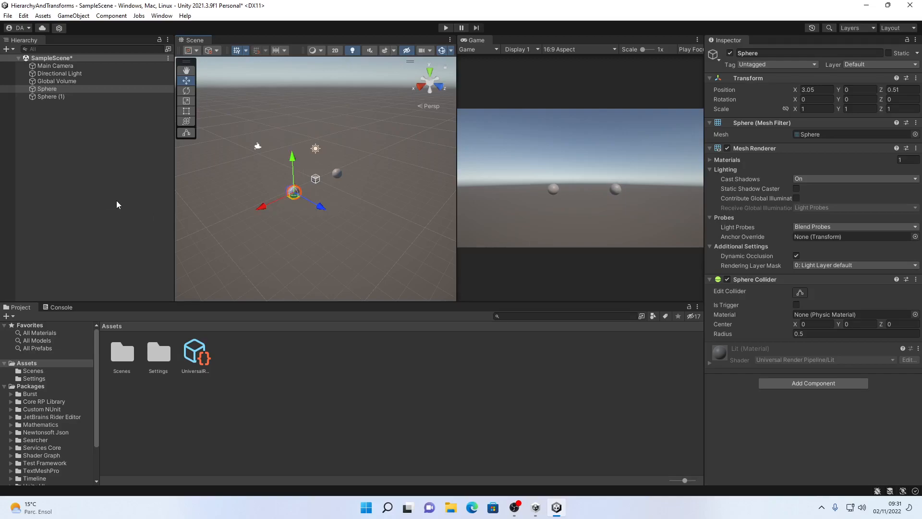
Rename the first sphere ParentSphere and the second sphere ChildSphere.
left_click(58, 98)
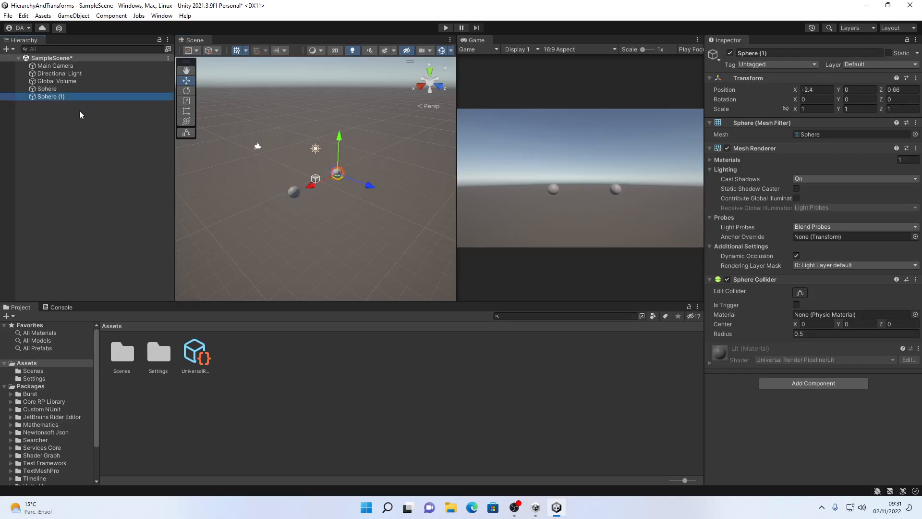
key("Up")
key("F2")
type("Par")
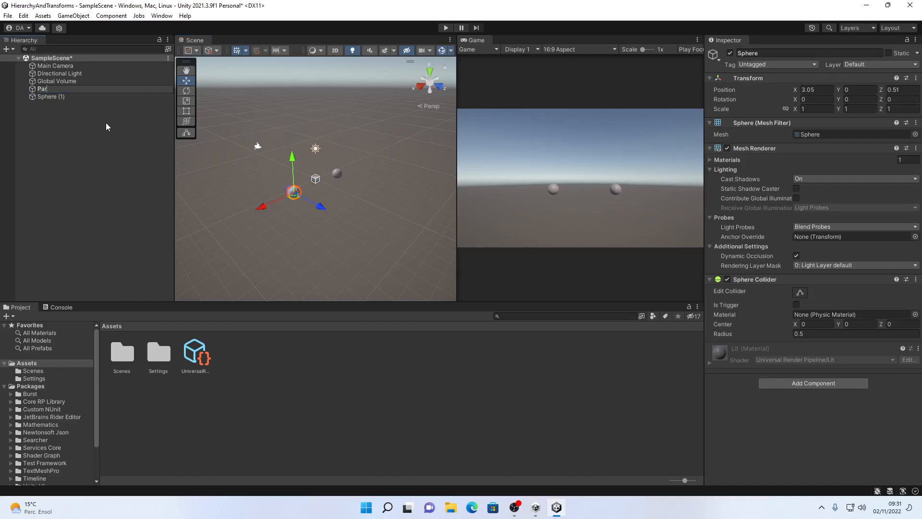
type("entSphere")
key("Return")
key("Down")
key("F2")
type("ChildSphere")
key("Return")
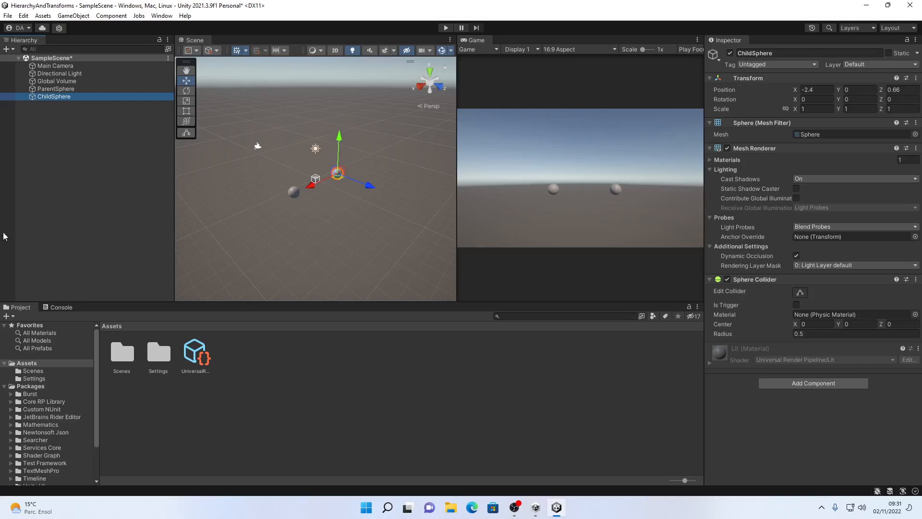
Make ChildSphere a child of ParentSphere and compare the position values of the two objects.
mouse_move(47, 97)
left_mouse_down()
mouse_move(93, 118)
mouse_move(52, 91)
left_mouse_up()
left_click(51, 90)
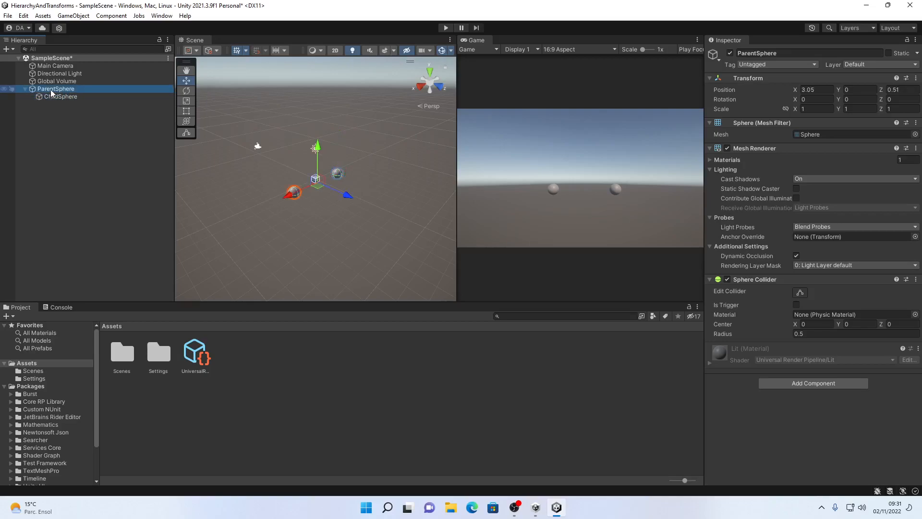
left_click(57, 95)
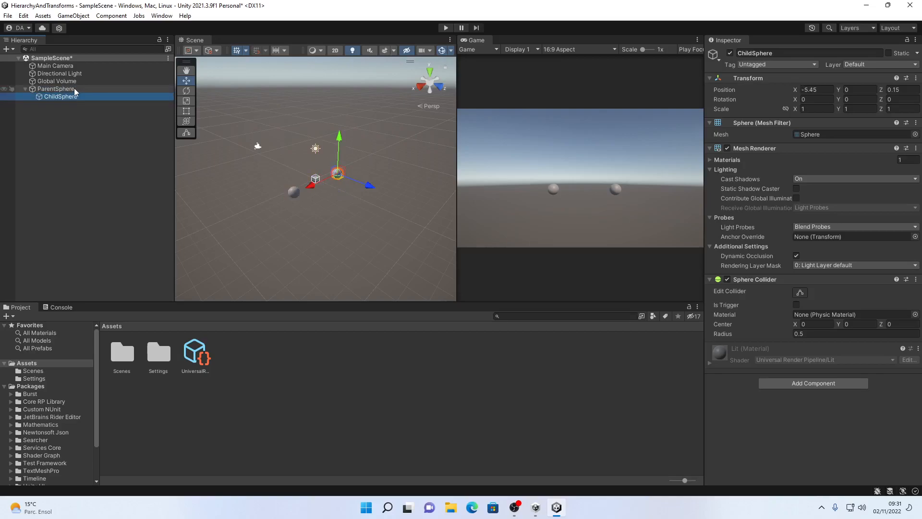
left_click(63, 89)
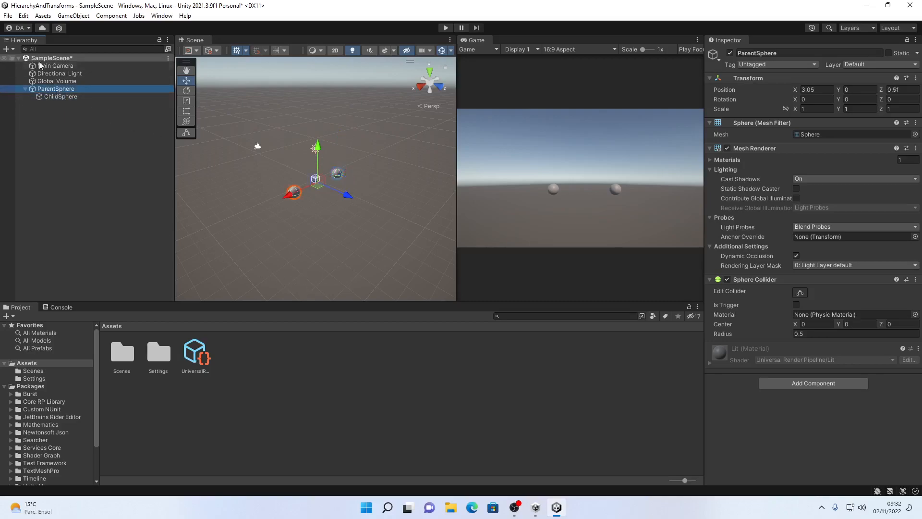
Move ParentSphere to about X 2.95, Z 3.53 and check ChildSphere's local position.
left_click_drag(321, 191, 378, 186)
left_click(79, 98)
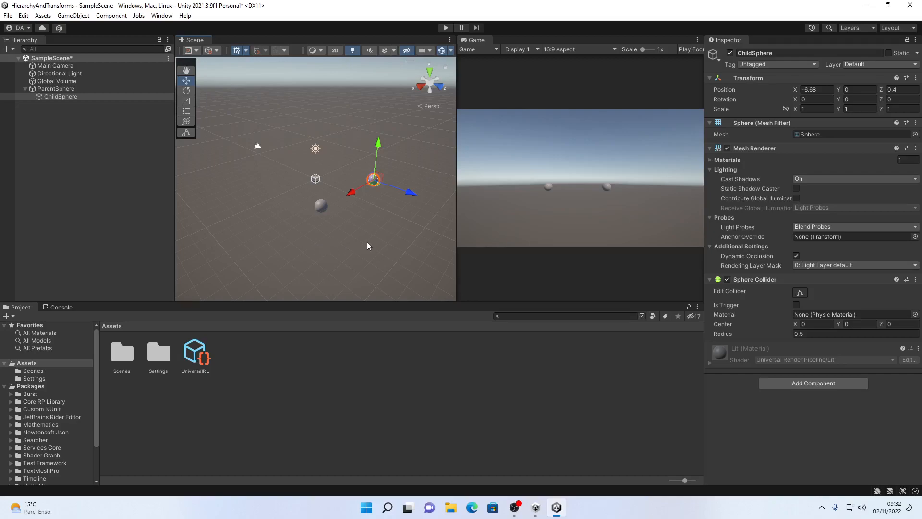
left_click(81, 89)
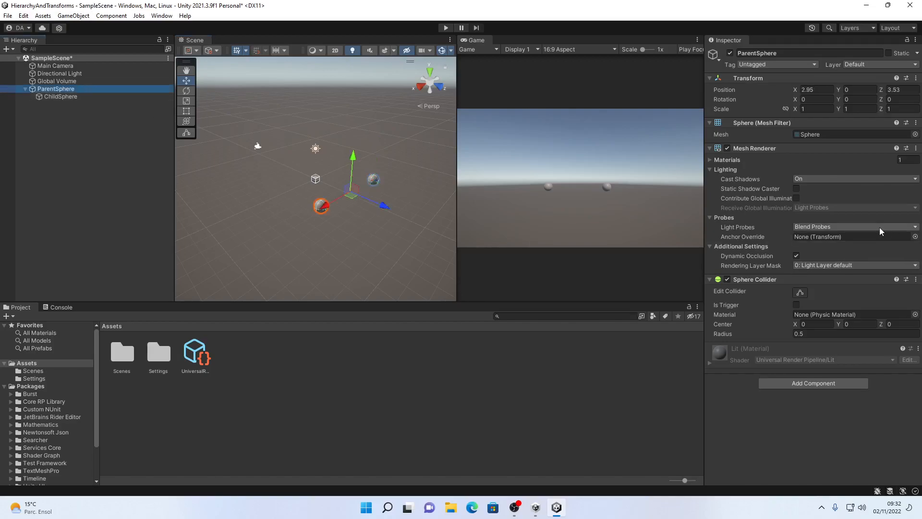
Scale ParentSphere uniformly to about 3.7 to see how its child responds.
left_click(798, 109)
left_click_drag(798, 111, 837, 108)
left_click_drag(828, 110, 837, 108)
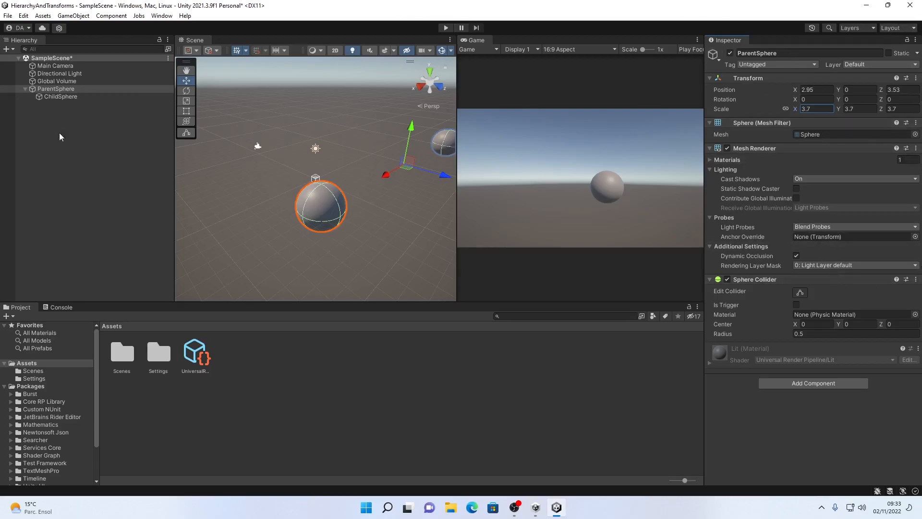
left_click(91, 90)
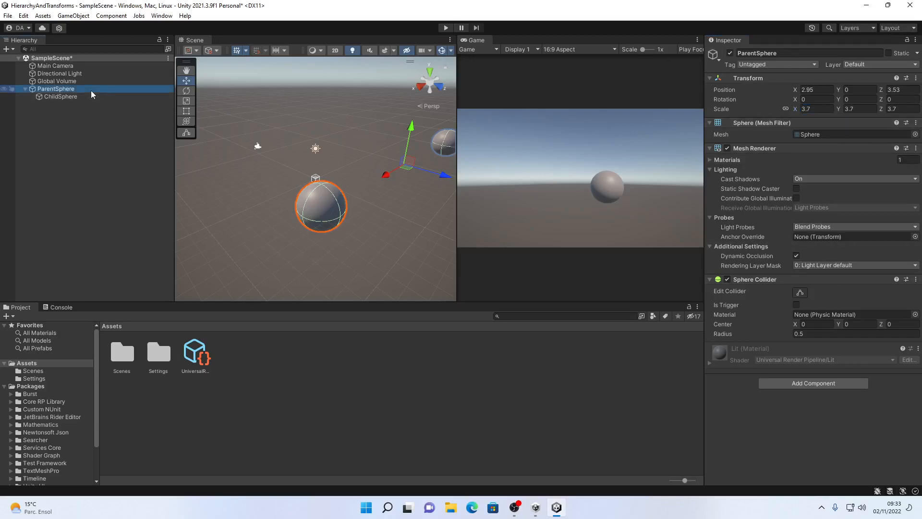
Try rotating ParentSphere to about -50.15 on Y, and restore its rotation to 0 and its scale to 1.
left_click_drag(837, 100, 36, 143)
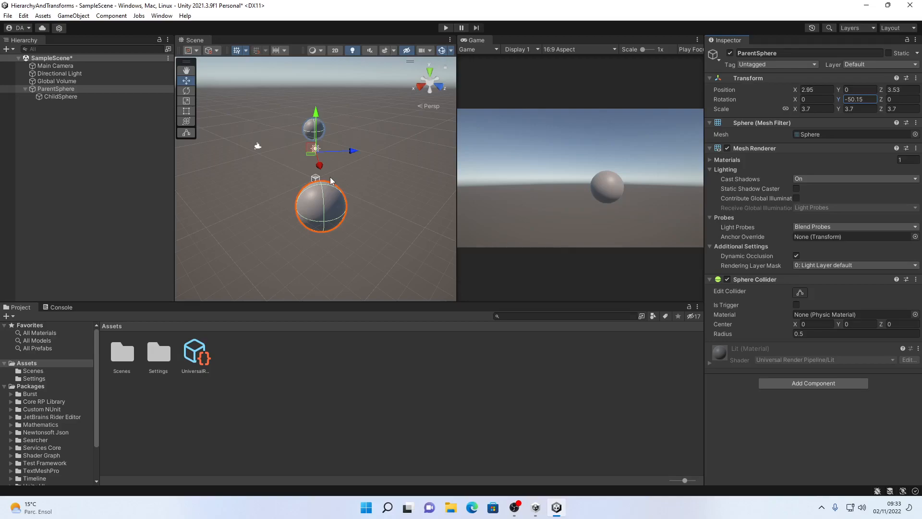
type("0")
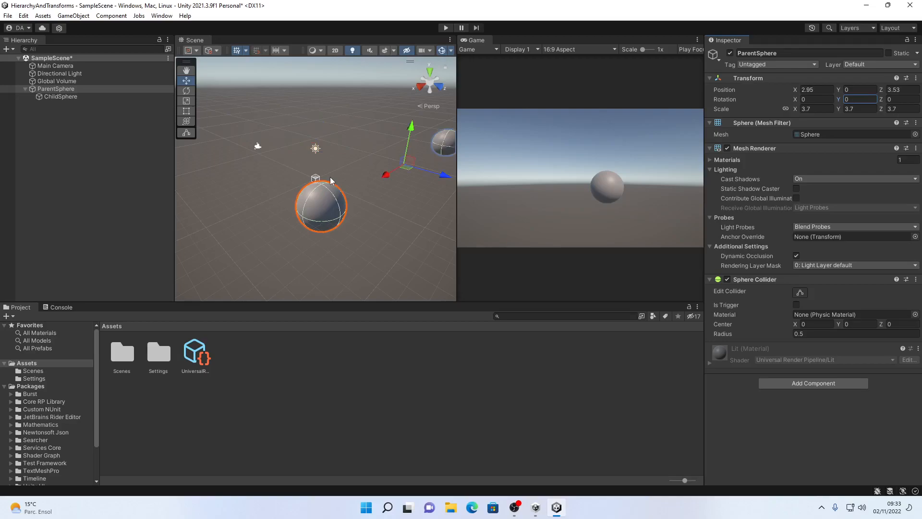
key("ctrl+z")
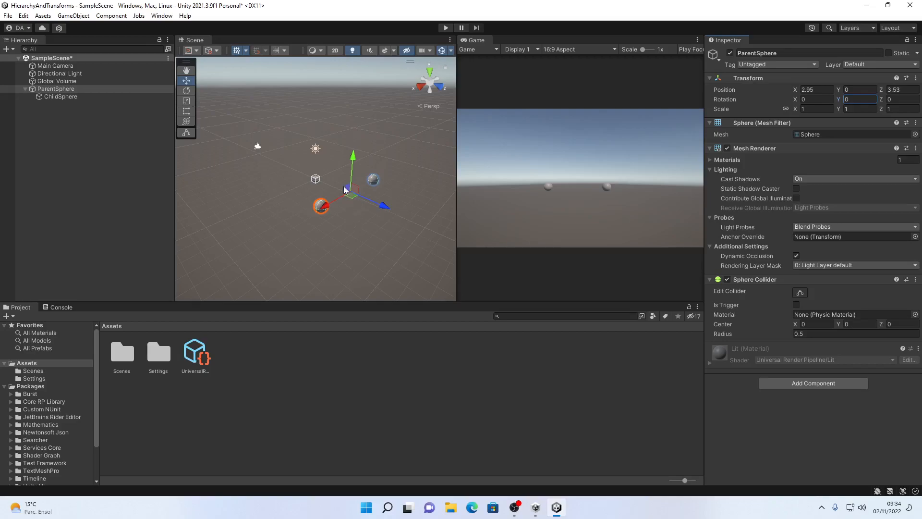
Move ParentSphere to about X 3.12, Z 3.97 and set the tool handle position to Pivot.
left_click(67, 88)
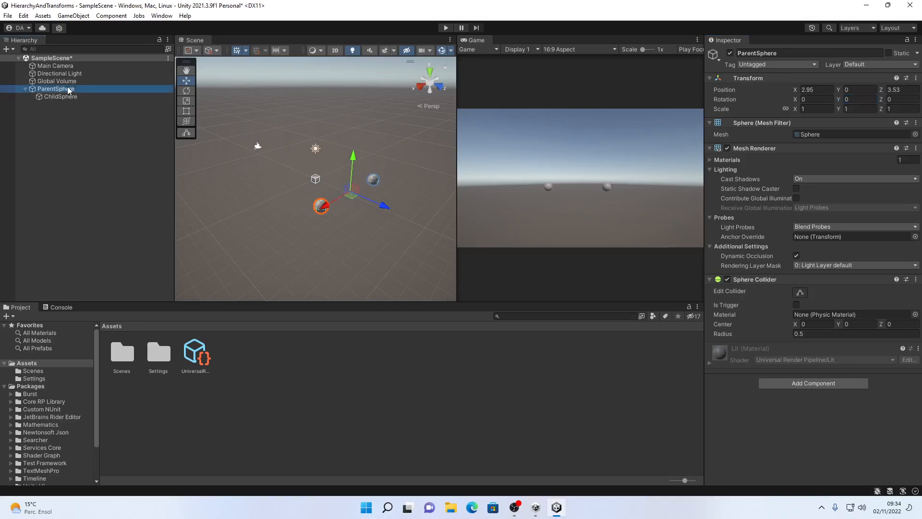
left_click_drag(364, 198, 358, 200)
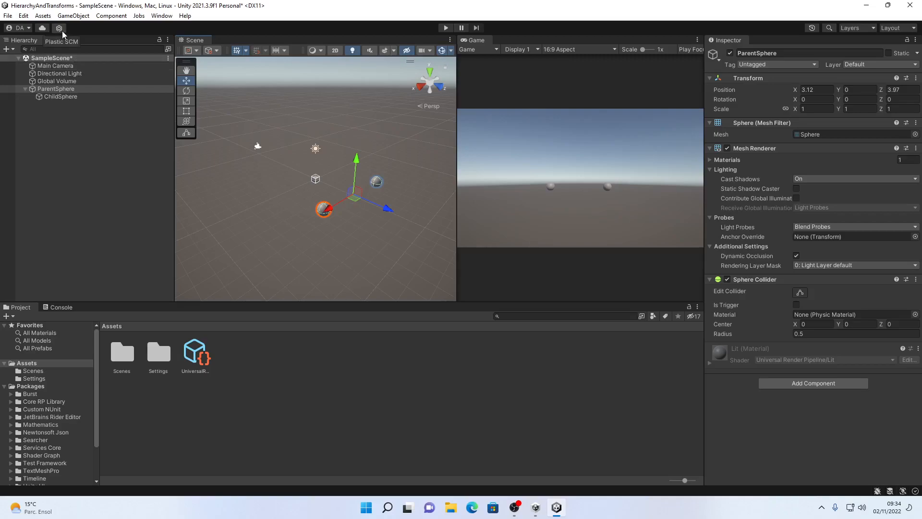
left_click(197, 51)
left_click(199, 52)
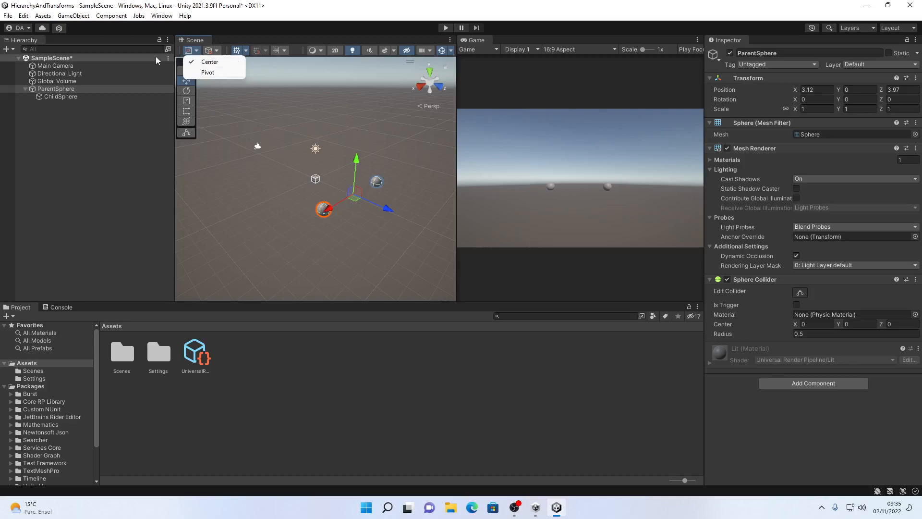
left_click(210, 73)
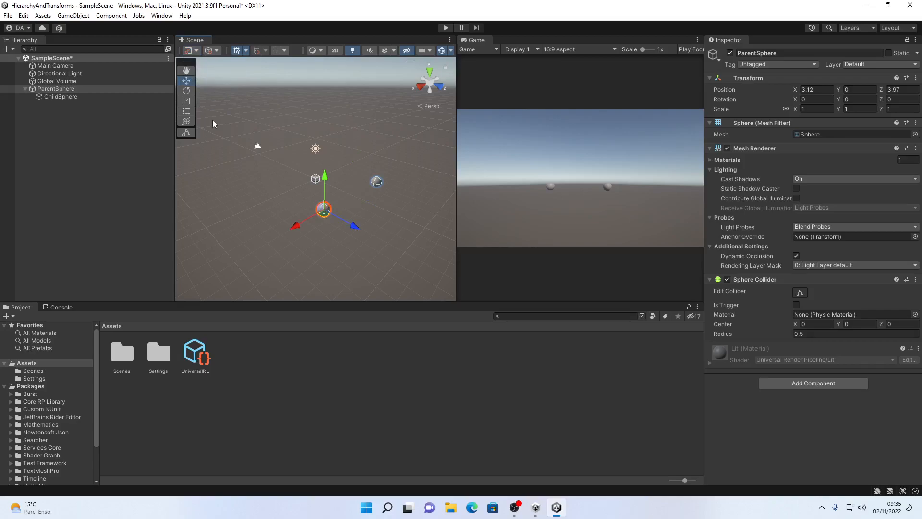
Compare where the transform handle sits on ParentSphere and on ChildSphere in Pivot mode.
left_click(63, 88)
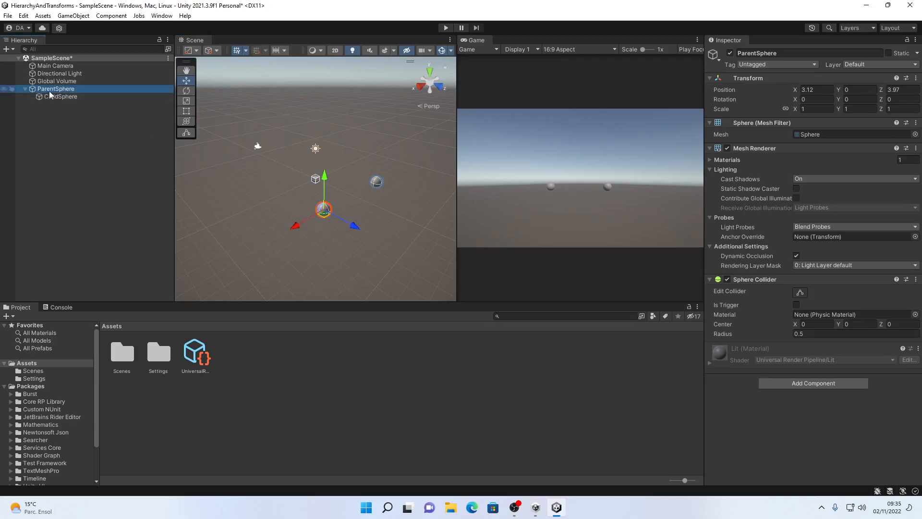
left_click(62, 97)
left_click(72, 90)
left_click(92, 96)
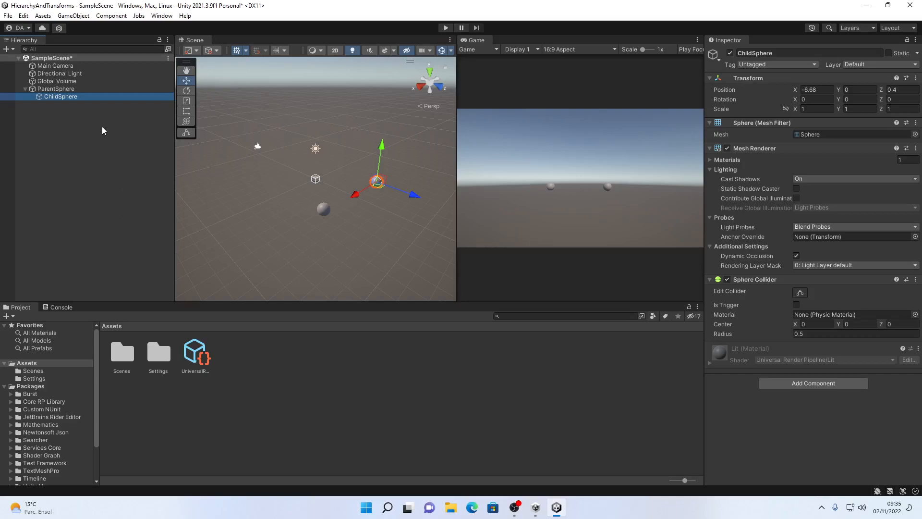
Try rotating ParentSphere around Y with the handle position set to Center, and undo the rotations.
left_click(99, 90)
left_click(200, 50)
left_click(210, 62)
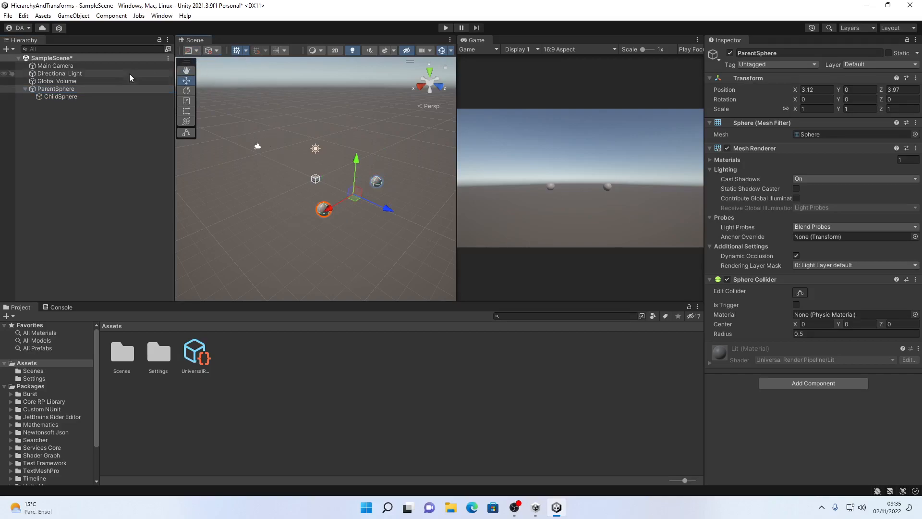
left_click(186, 91)
mouse_move(345, 214)
left_mouse_down()
mouse_move(418, 213)
mouse_move(489, 190)
mouse_move(321, 212)
mouse_move(222, 189)
mouse_move(460, 184)
mouse_move(327, 183)
mouse_move(336, 216)
mouse_move(347, 219)
left_mouse_up()
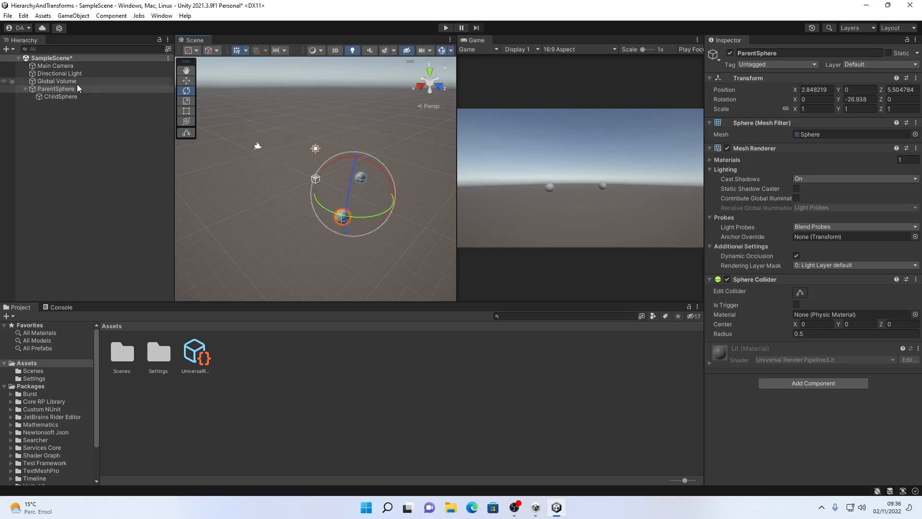
left_click(902, 89)
left_click_drag(365, 217, 291, 196)
key("ctrl+z")
key("ctrl+z")
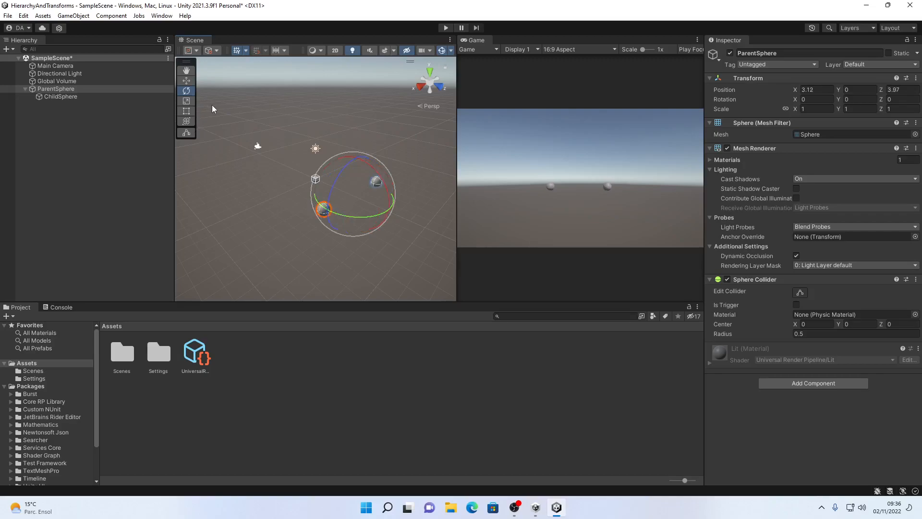
Set the handle position to Pivot and rotate ParentSphere to about -5.13 on the Y axis.
left_click(196, 51)
left_click(208, 72)
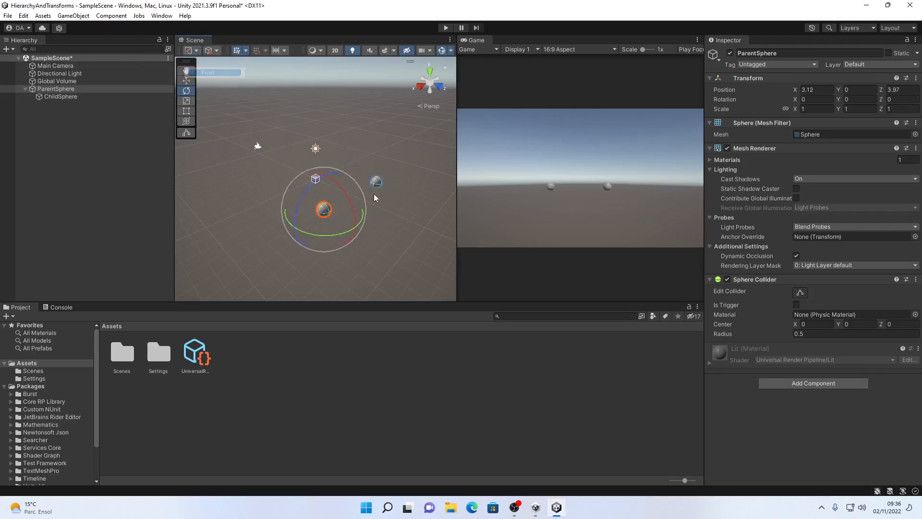
left_click_drag(325, 236, 306, 204)
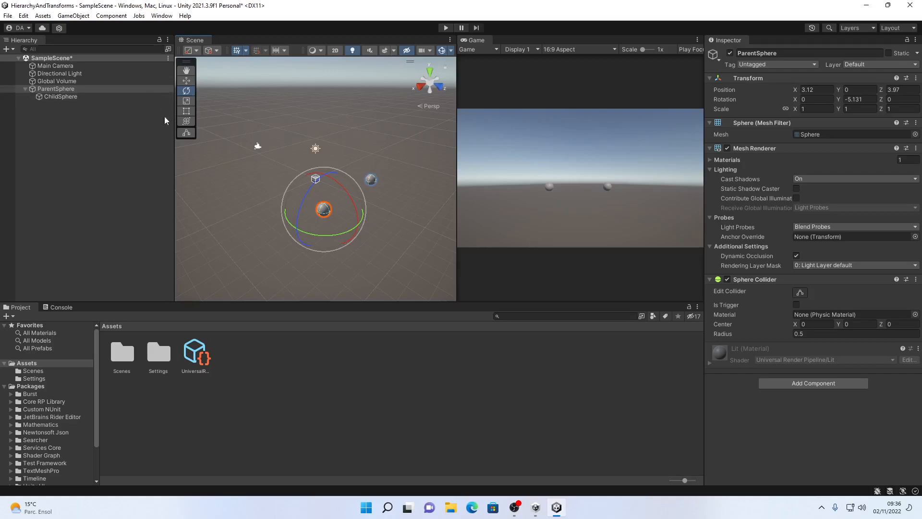
Set ChildSphere's local position to X 5 and Z 0.
left_click(98, 99)
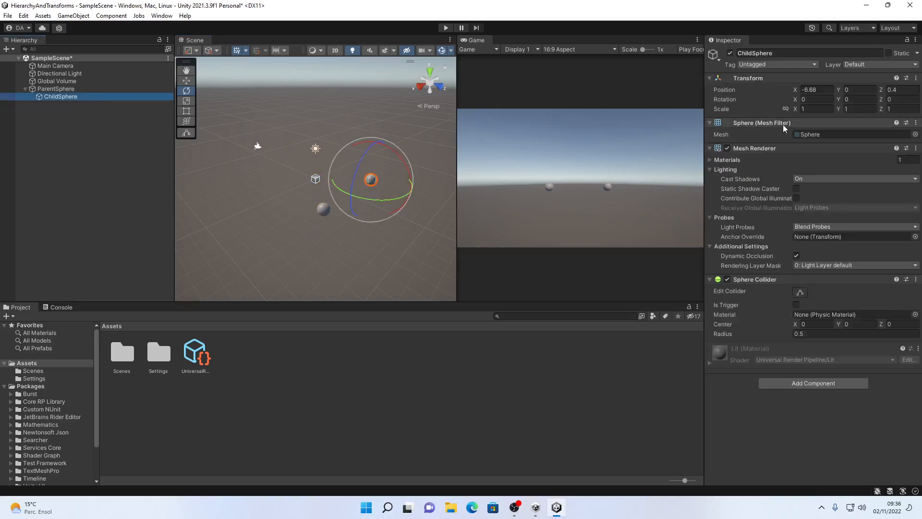
left_click(827, 90)
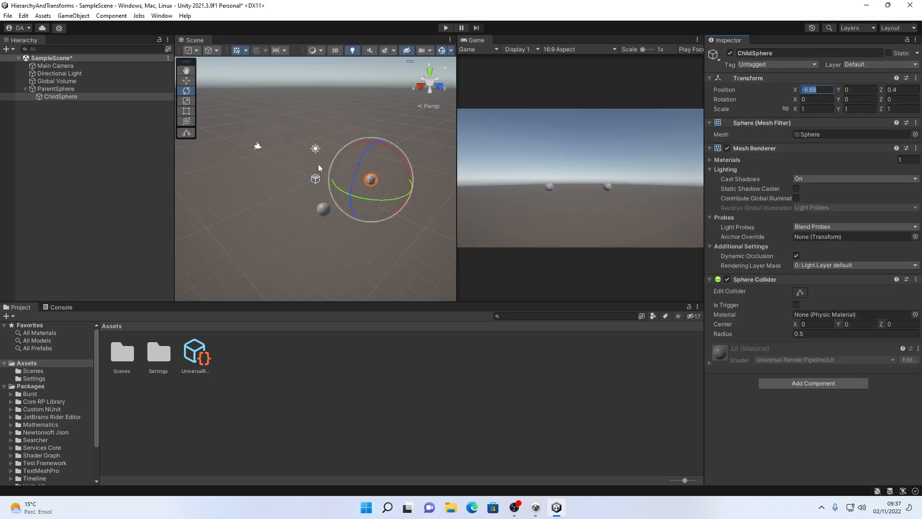
left_click(186, 81)
left_click_drag(358, 195, 356, 196)
left_click(898, 89)
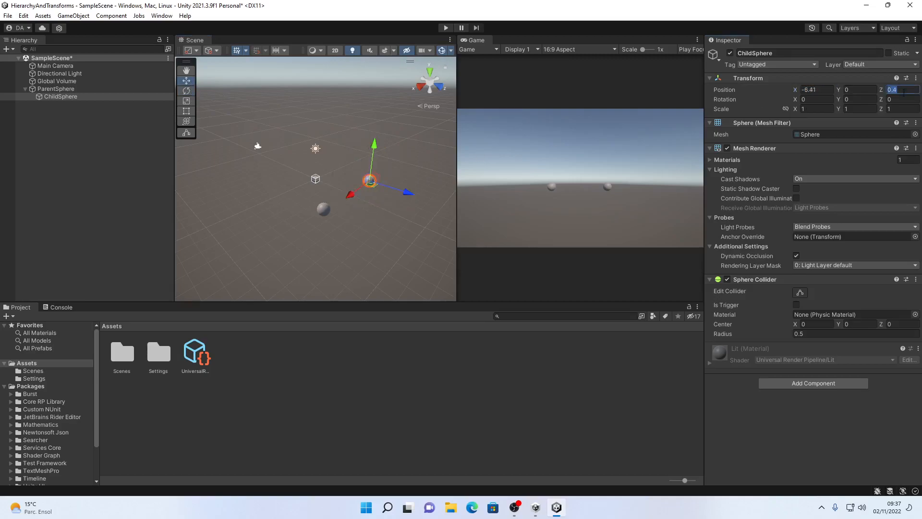
type("0")
left_click(826, 89)
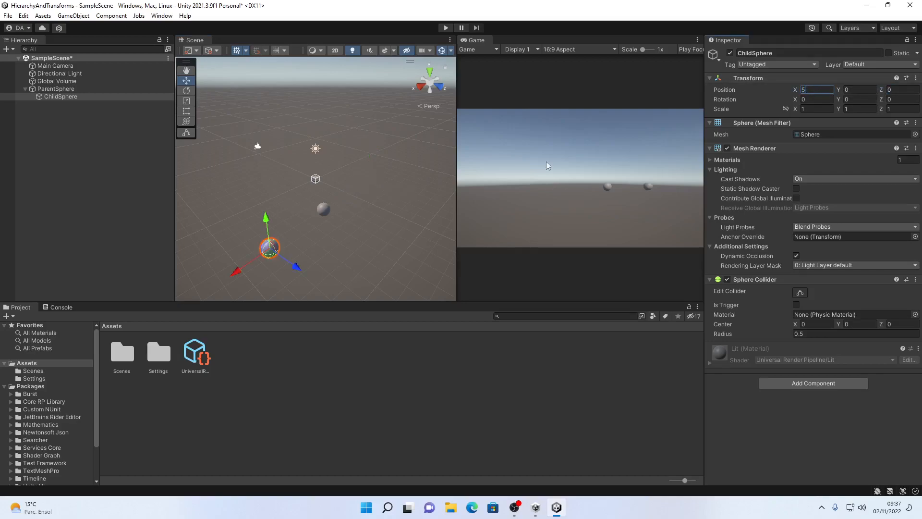
type("5")
key("Return")
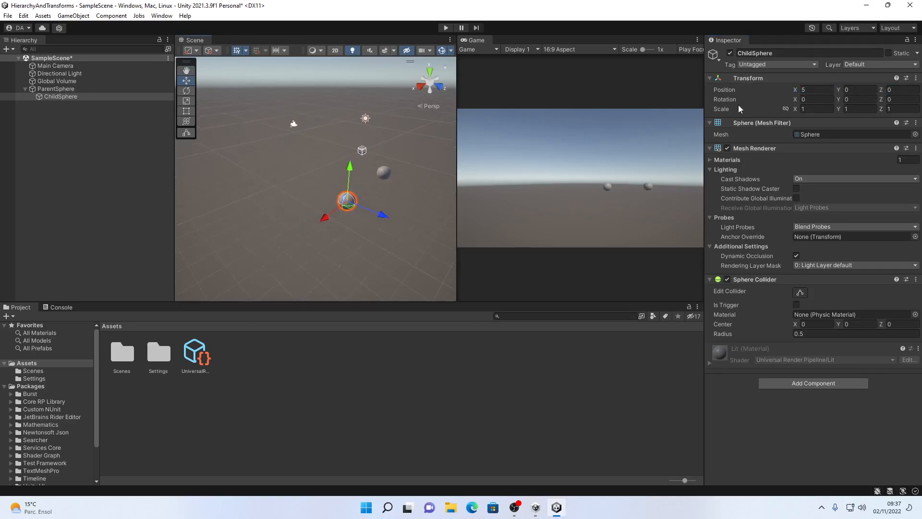
Scale ParentSphere uniformly to about 3.8 and check ChildSphere's local transform values.
left_click(140, 90)
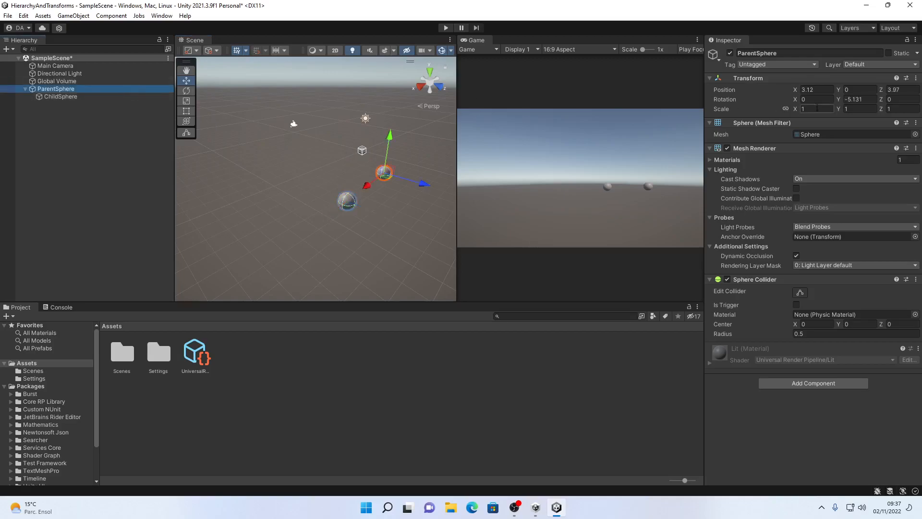
left_click(800, 110)
left_click_drag(798, 110, 847, 111)
scroll(376, 188, "down", 3)
scroll(377, 189, "down", 2)
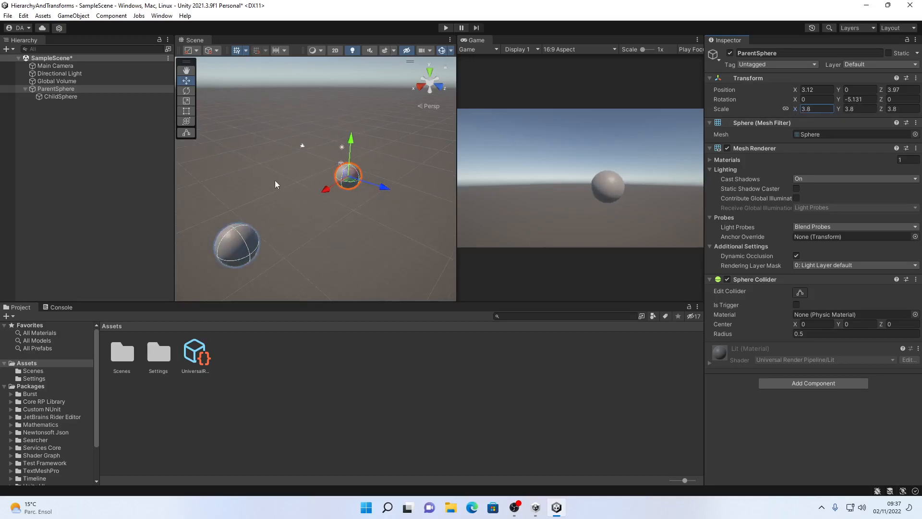
left_click(93, 96)
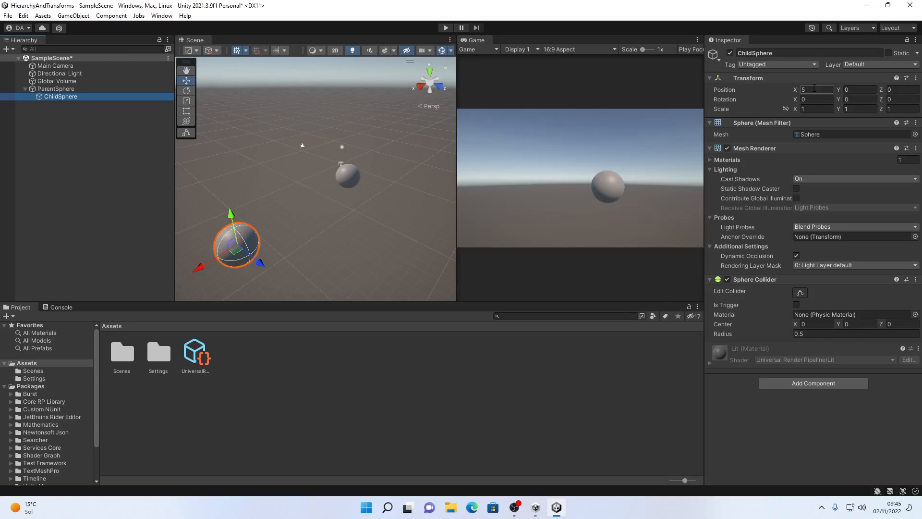
key("Return")
Rotate ParentSphere to about 75.38 on the Y axis and check ChildSphere's local transform values.
left_click(359, 169)
left_click(353, 173)
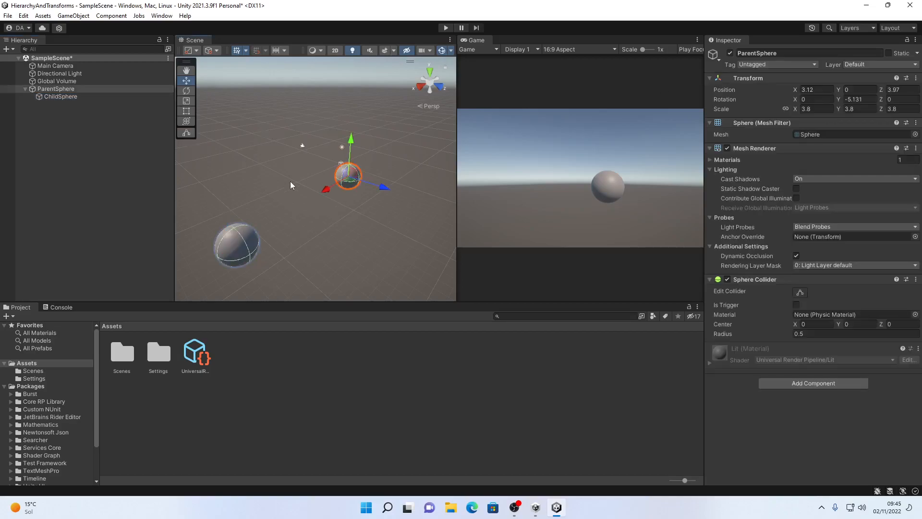
left_click(186, 91)
left_click_drag(355, 198, 234, 166)
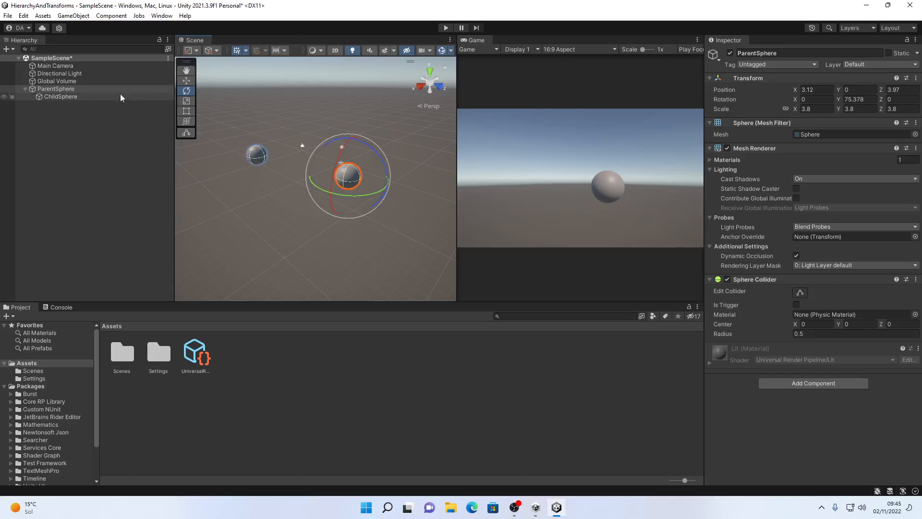
left_click(99, 96)
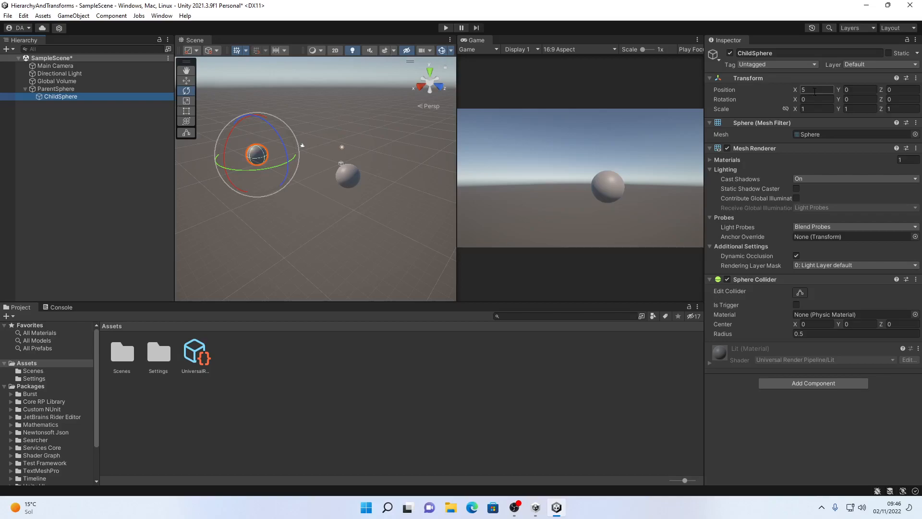
Move ChildSphere in the scene to a local position of about X 6.09 and Z -1.23.
key("Return")
left_click(186, 81)
left_click_drag(258, 164, 262, 145)
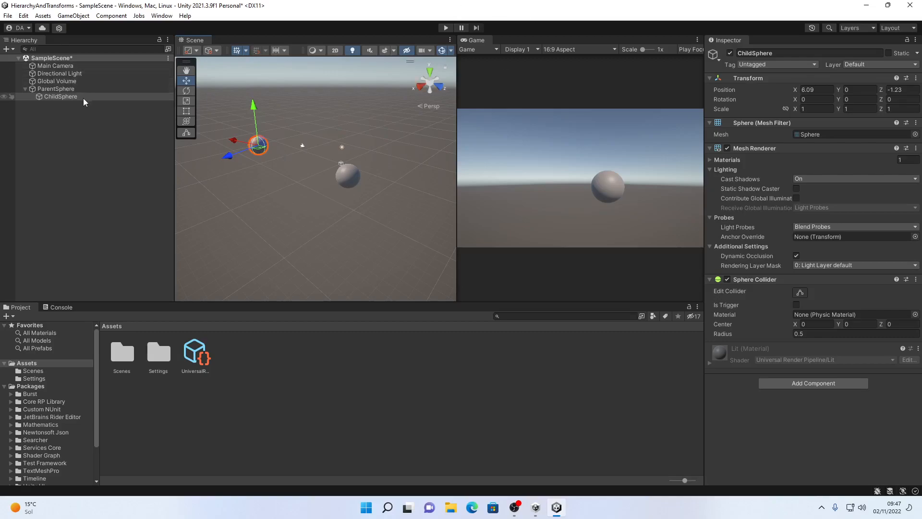
Set ParentSphere's Y rotation and its X and Z position to 0.
left_click(76, 88)
left_click(870, 99)
type("0")
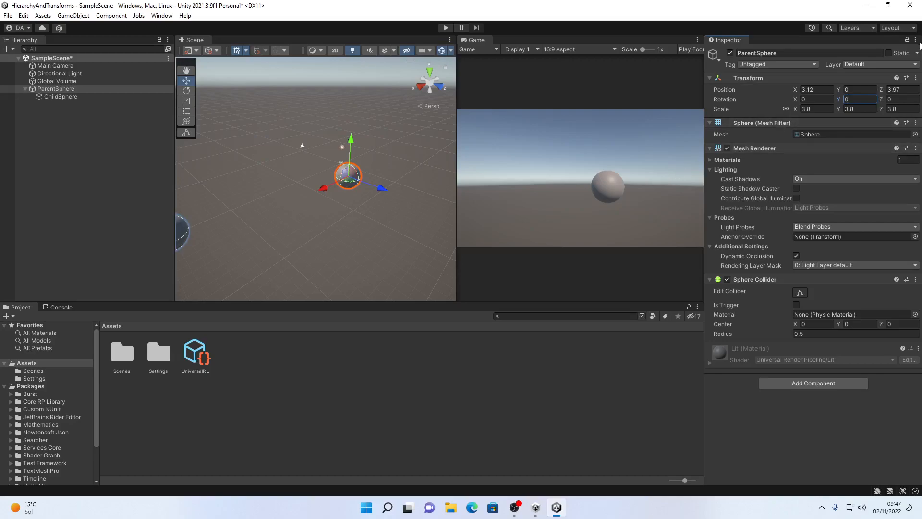
left_click(820, 90)
type("0")
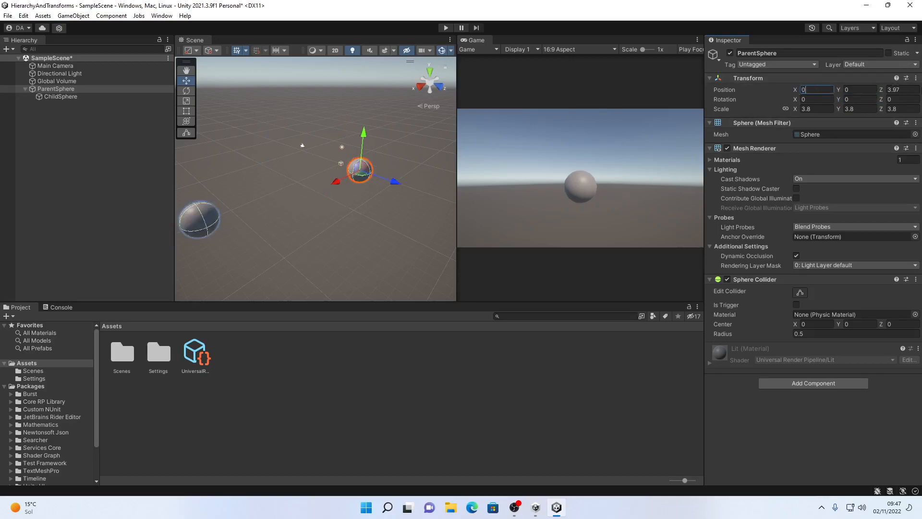
left_click(912, 88)
type("0")
Set ParentSphere's scale uniformly to 1.
middle_click_drag(342, 166, 386, 169)
scroll(389, 171, "down", 4)
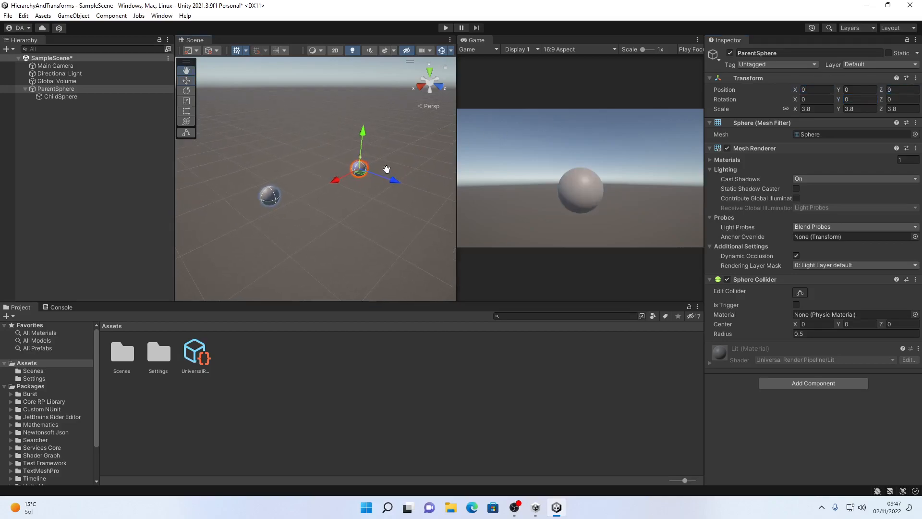
left_click(817, 109)
type("1")
middle_click_drag(375, 208, 359, 266)
scroll(368, 189, "up", 5)
Set ChildSphere's local position to X 5 and Z 0.
left_click(91, 95)
left_click(817, 90)
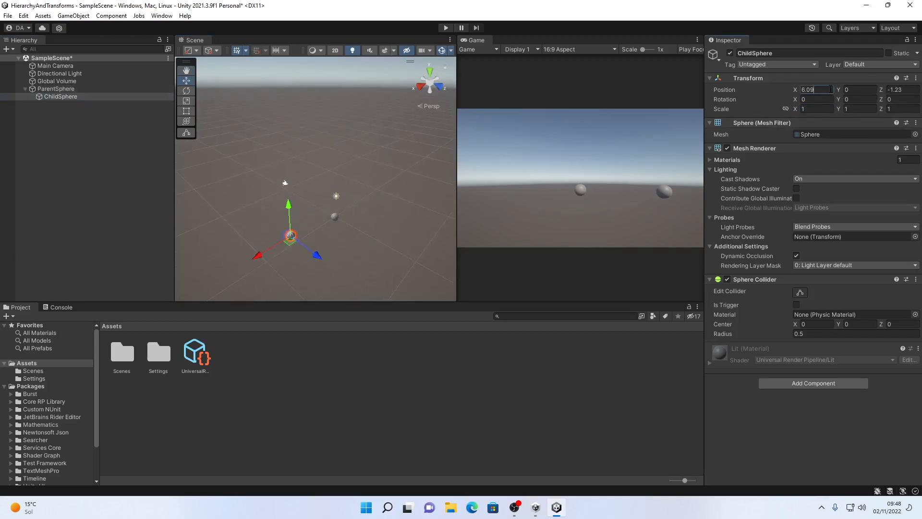
type("5")
key("Tab")
key("Tab")
type("0")
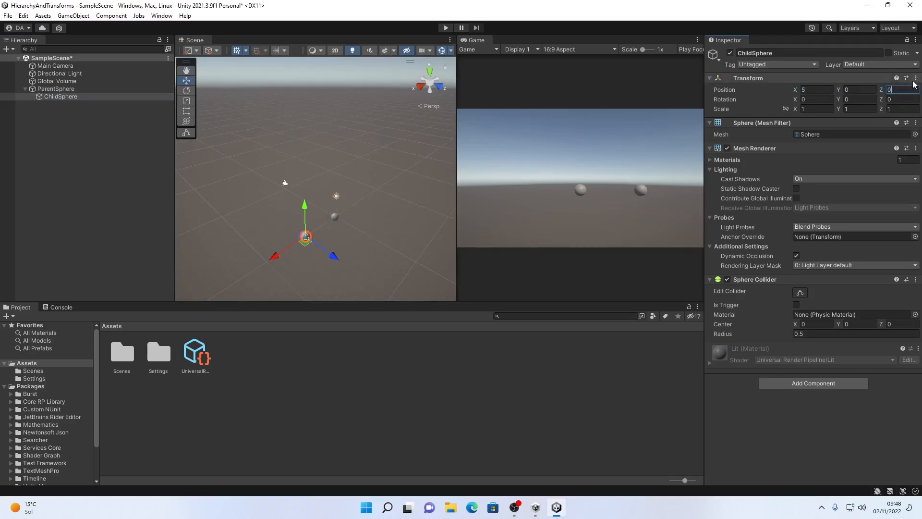
Turn off proportional scaling for ParentSphere and set only its Z scale to 2.
scroll(348, 239, "up", 2)
scroll(352, 234, "up", 3)
middle_click_drag(369, 237, 362, 191)
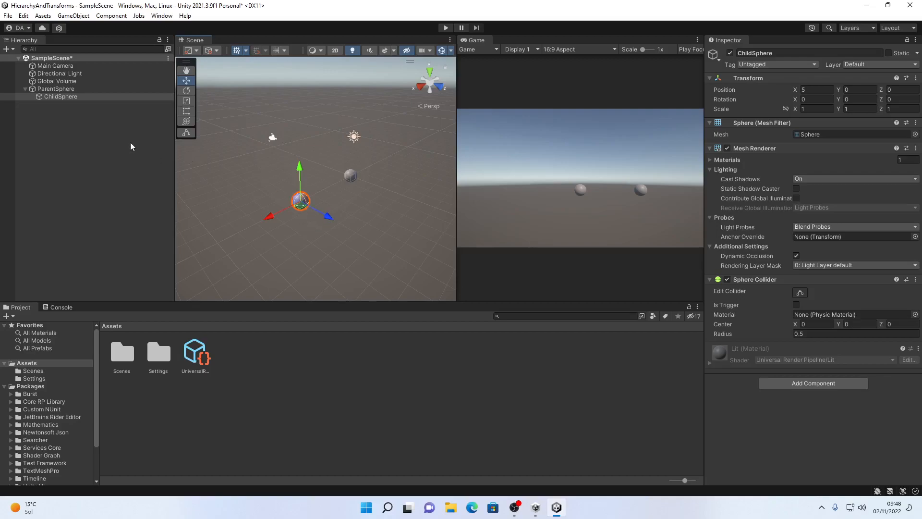
left_click(79, 91)
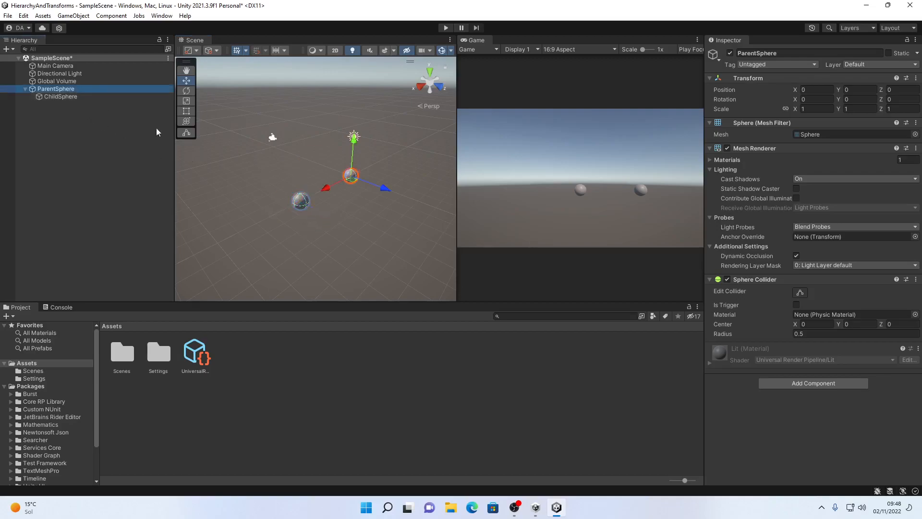
left_click(786, 109)
left_click(894, 109)
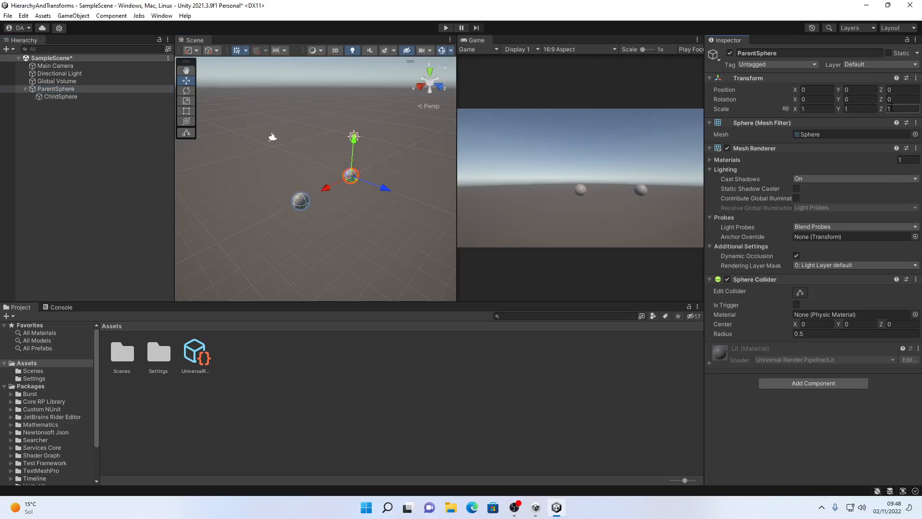
type("2")
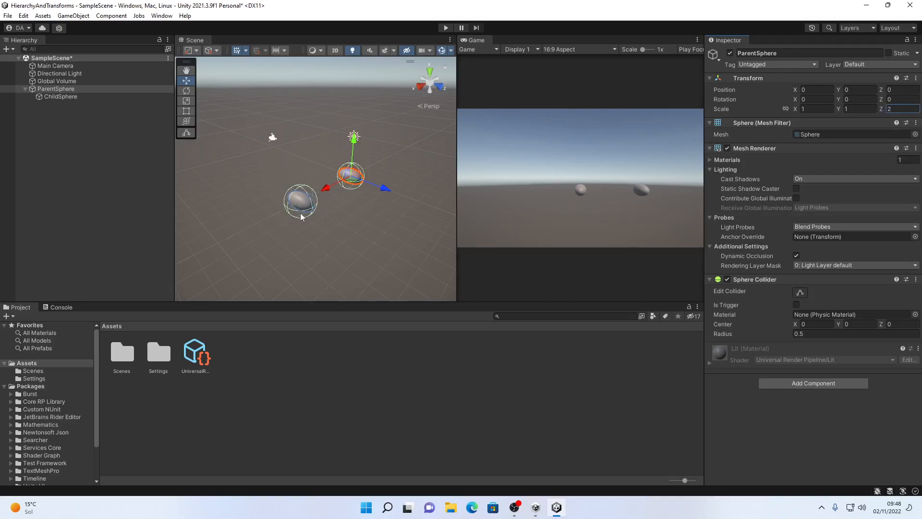
Set ChildSphere's local Z position to 5, change it to -5, and view both spheres from above.
left_click(61, 97)
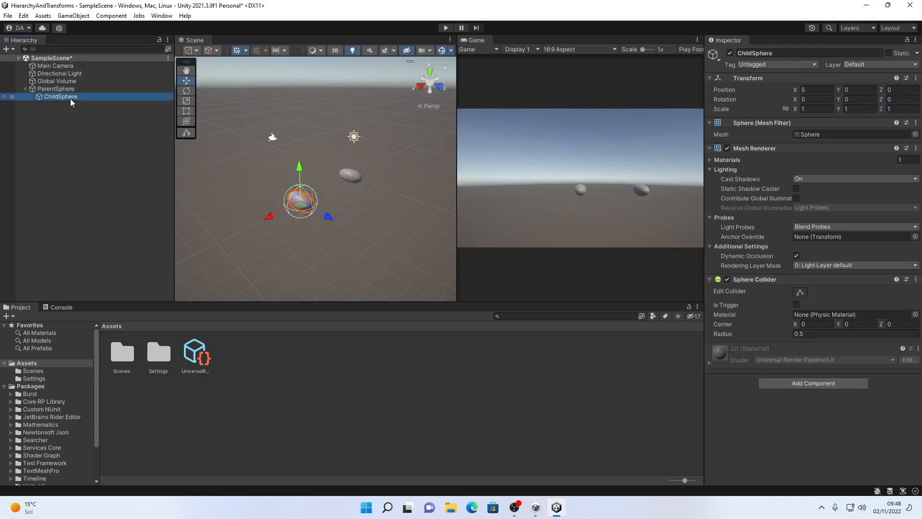
left_click(903, 90)
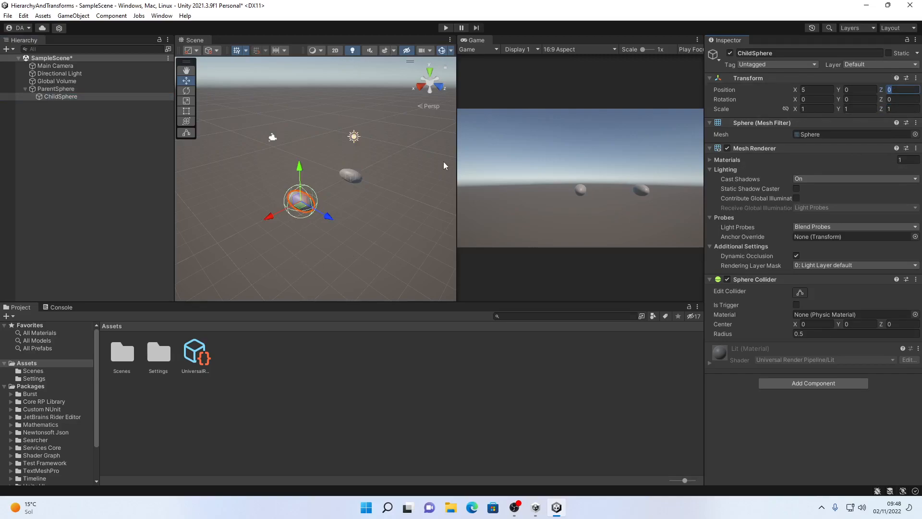
middle_click_drag(376, 206, 427, 211)
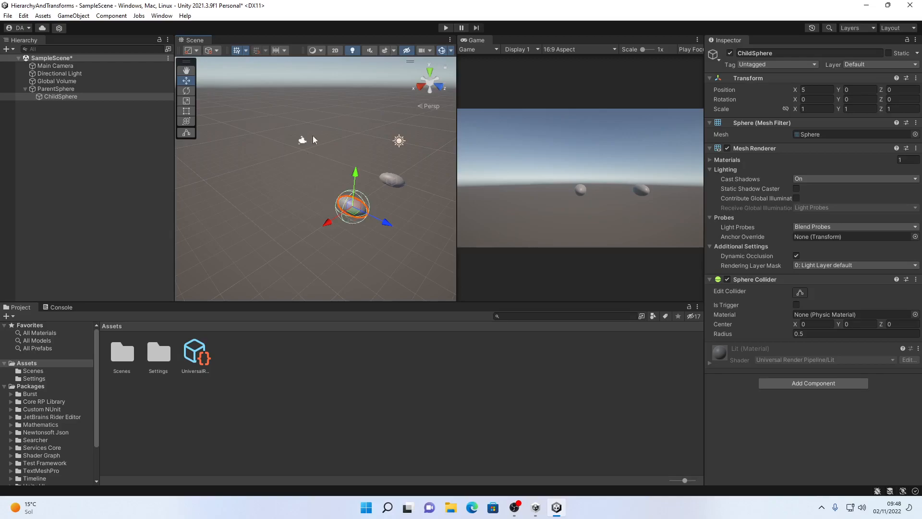
left_click(899, 88)
type("5")
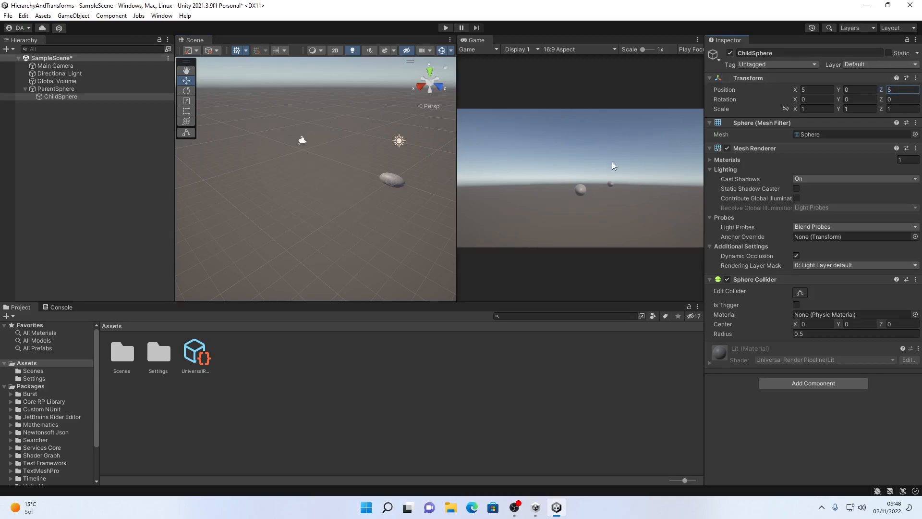
type("-")
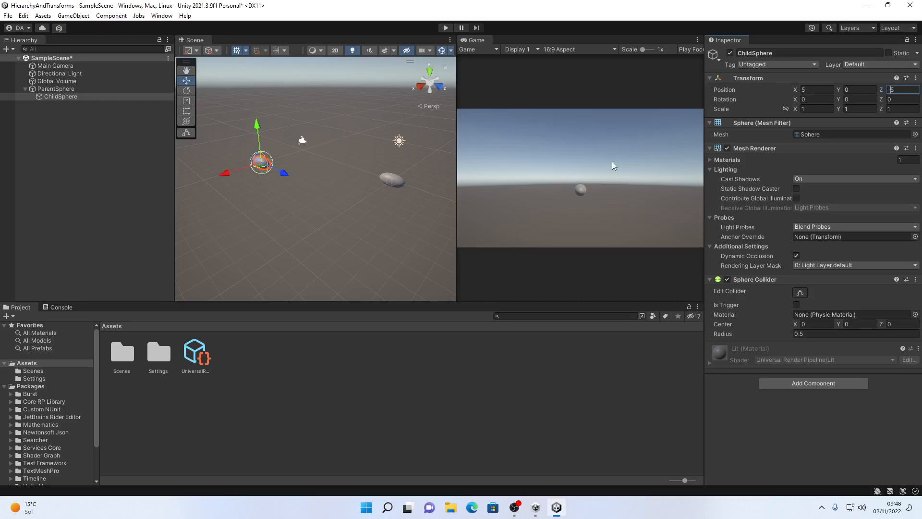
left_click_drag(348, 185, 242, 299, "alt")
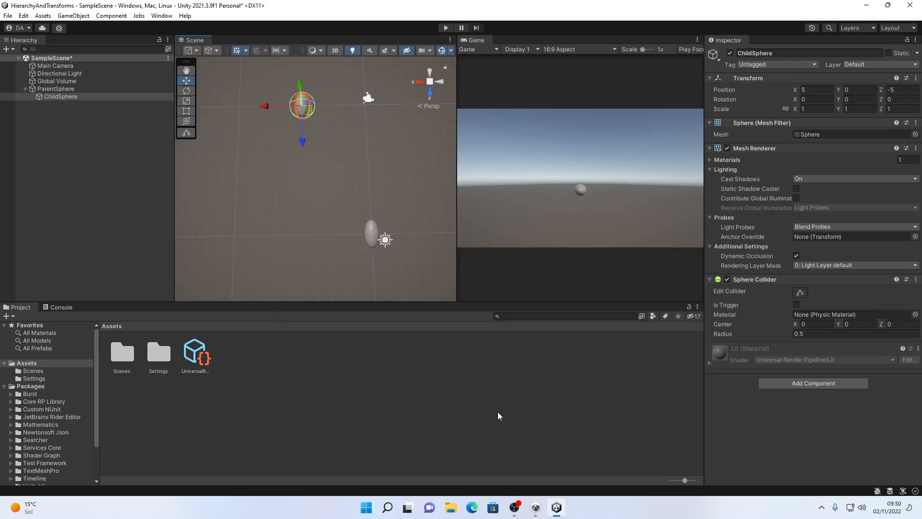
Open Firefox from the desktop and search the web for "fbx free download".
key("super")
key("super+d")
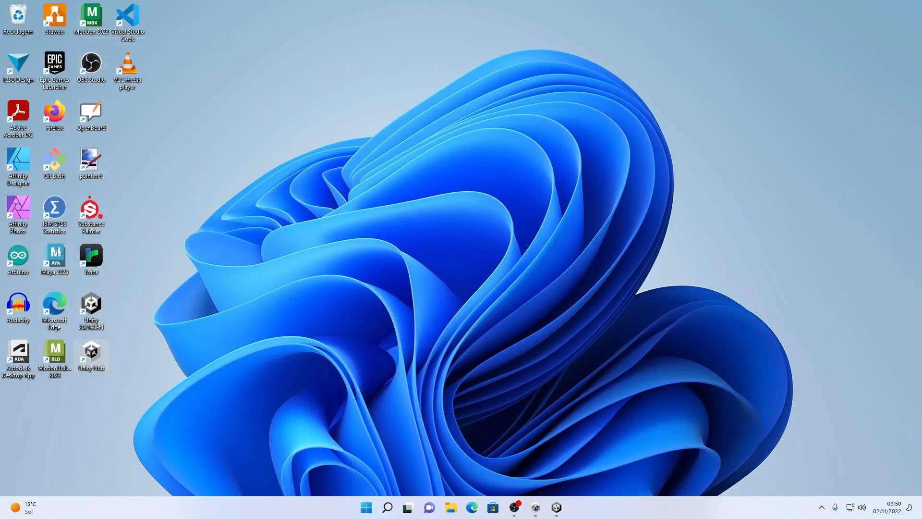
double_click(56, 116)
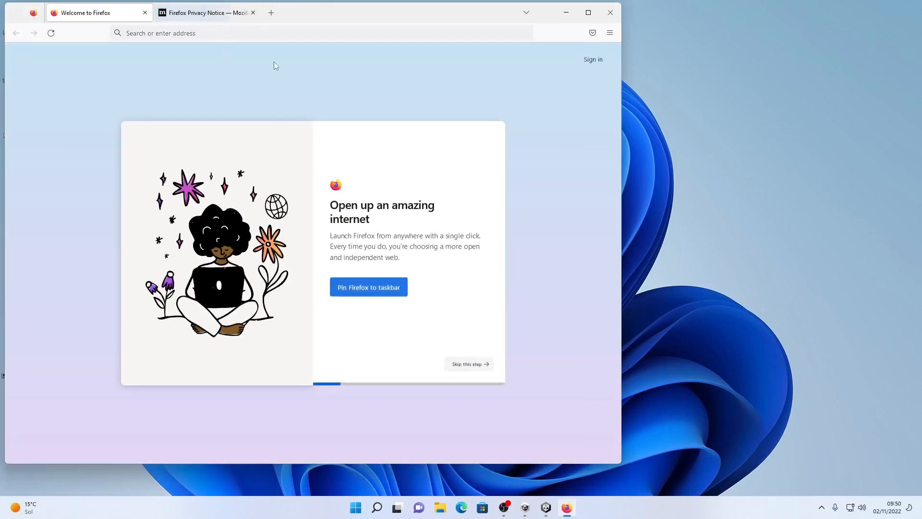
left_click(204, 36)
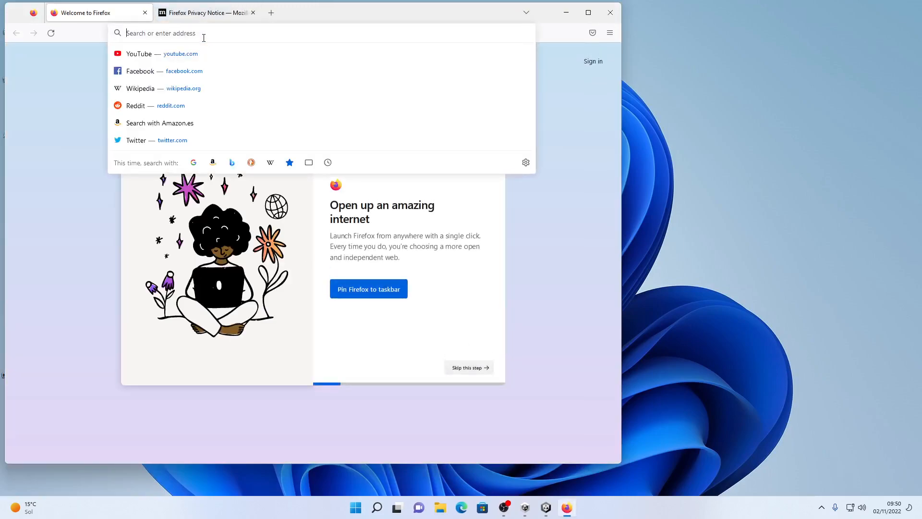
type("fbx free download")
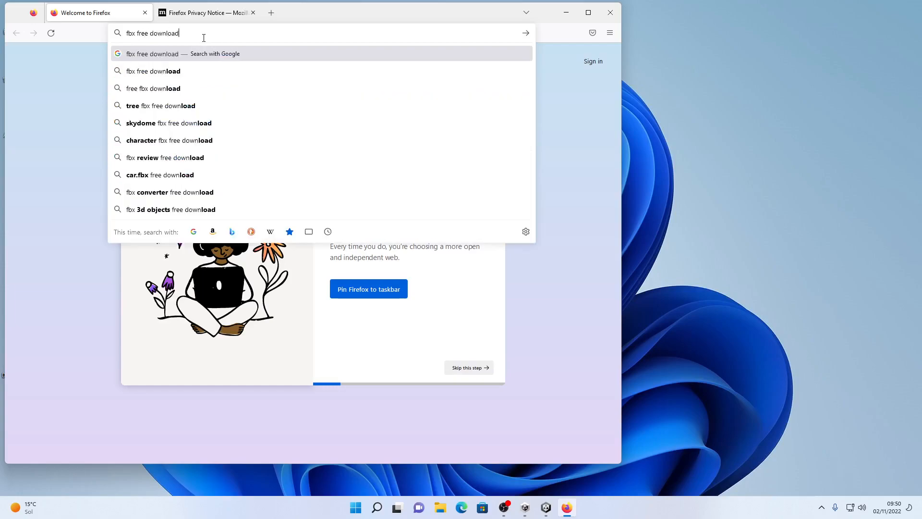
key("Return")
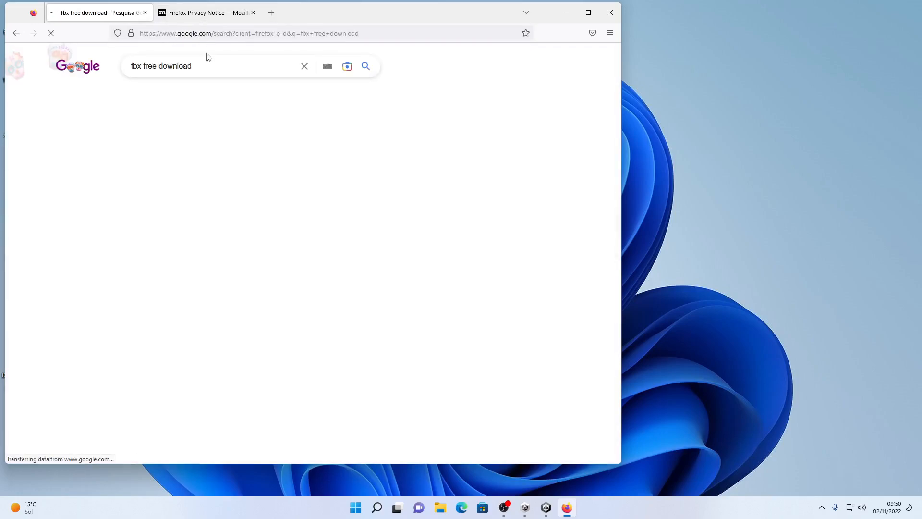
Open the Free3D FBX models result and download 22-unity.rar for the Black Dragon Rigged And Game Ready model.
left_click(380, 396)
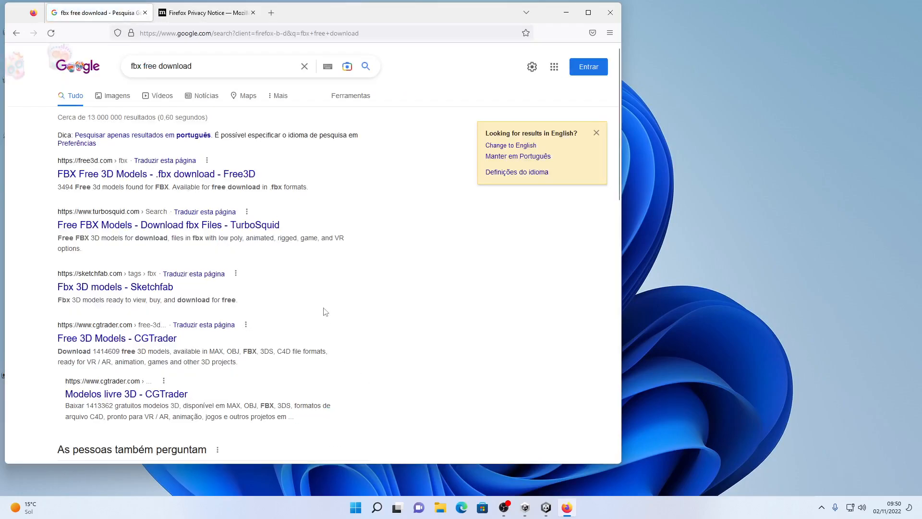
left_click(222, 175)
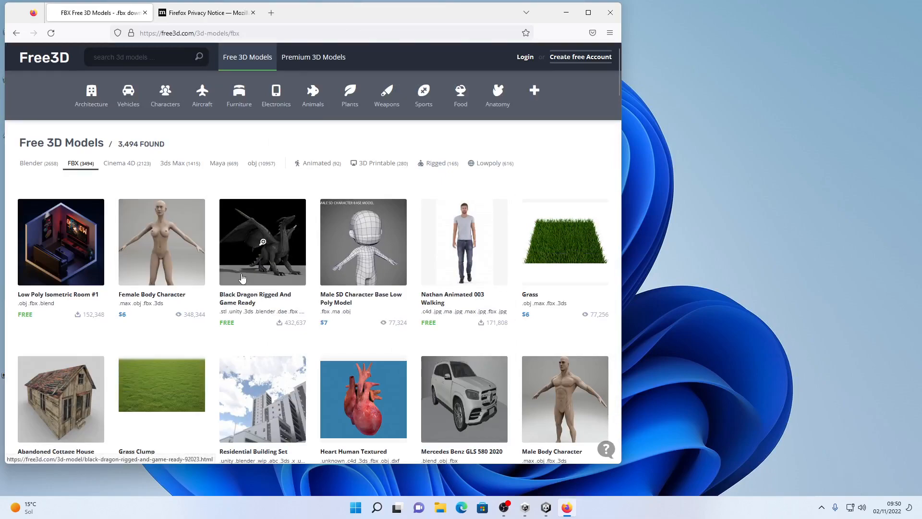
left_click(243, 275)
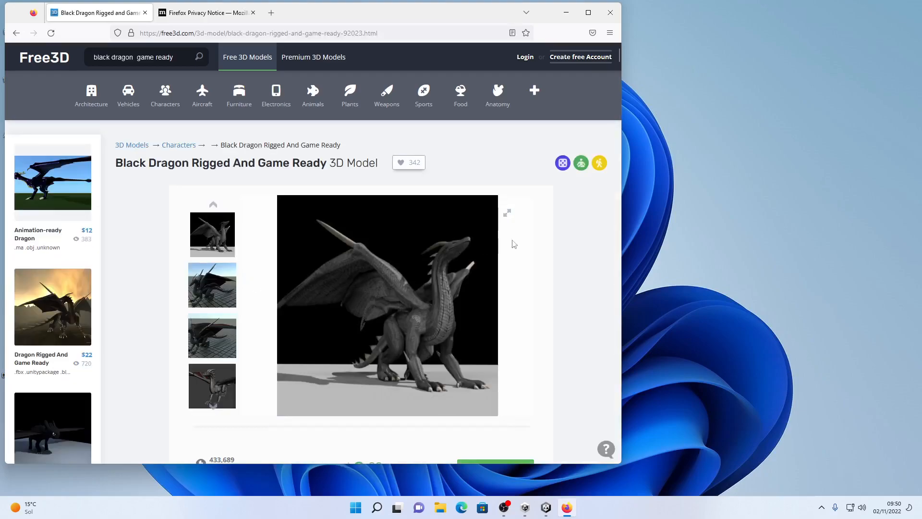
scroll(445, 294, "down", 5)
left_click(496, 225)
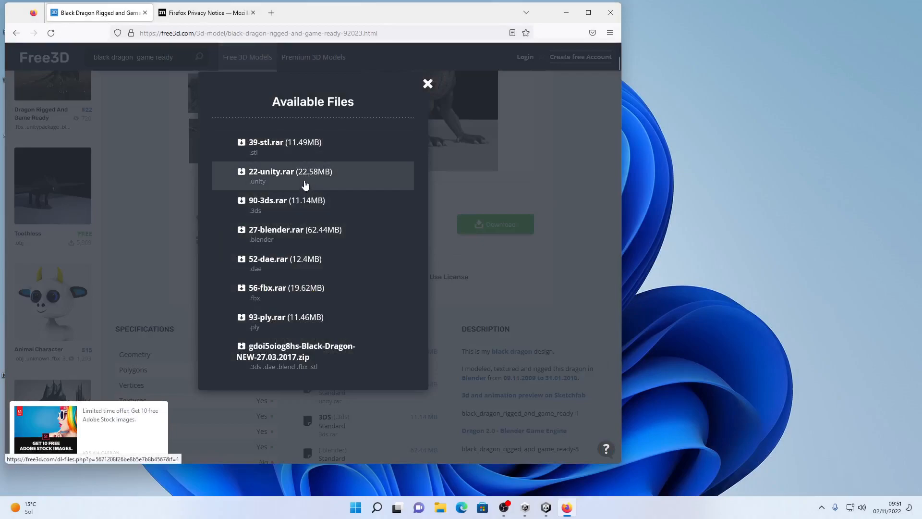
left_click(306, 186)
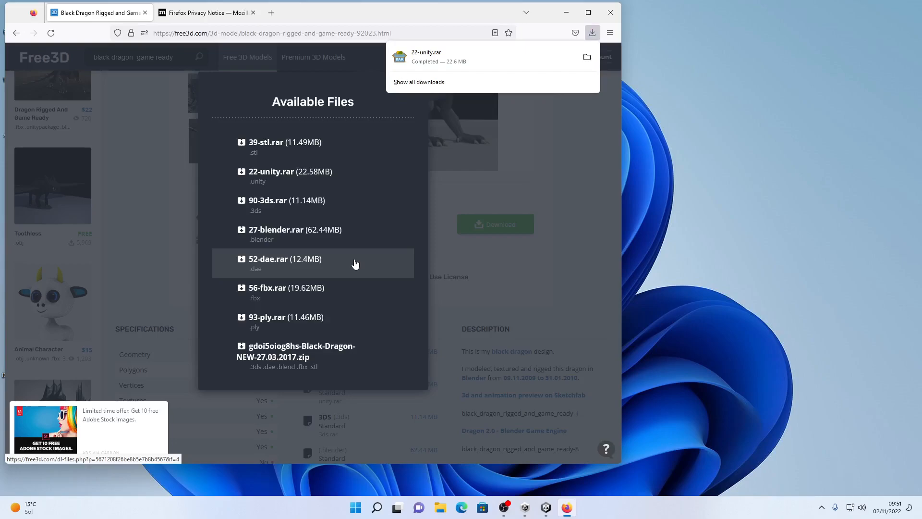
Open the downloaded 22-unity.rar archive and examine the contents of its Unity and textures folders.
left_click(442, 63)
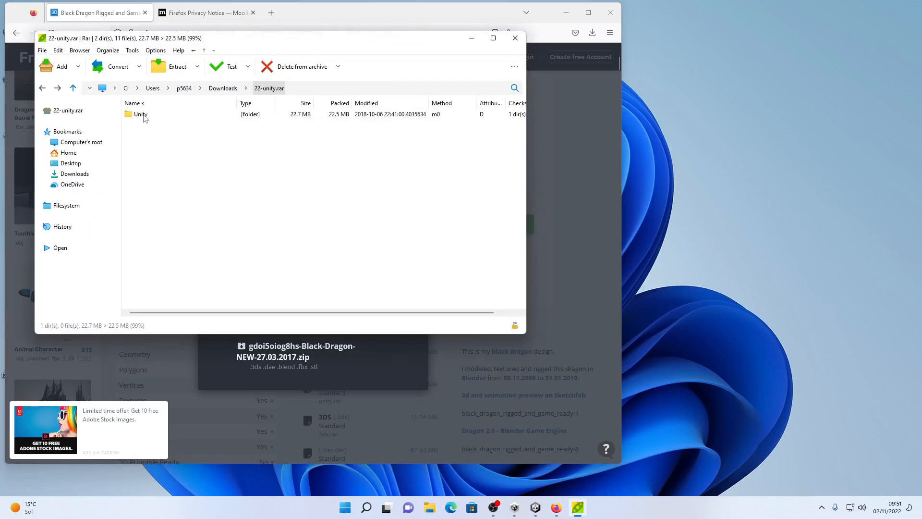
double_click(143, 115)
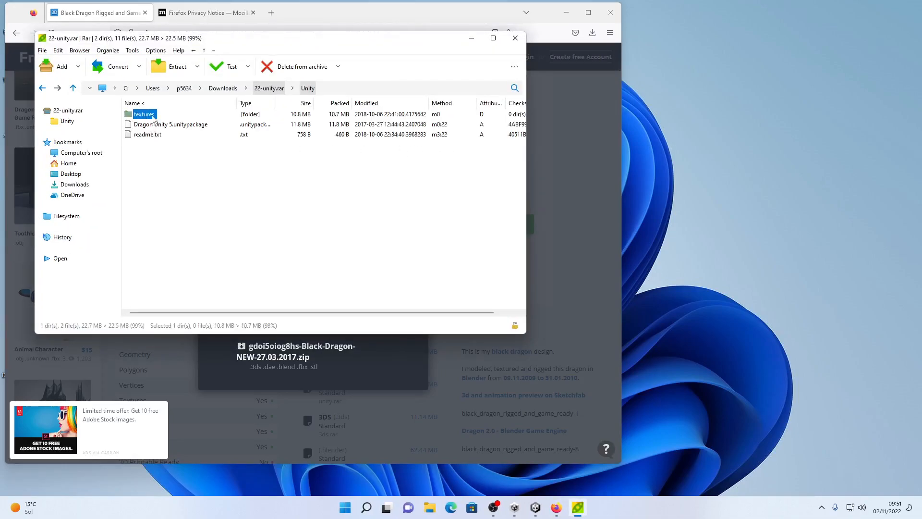
double_click(144, 114)
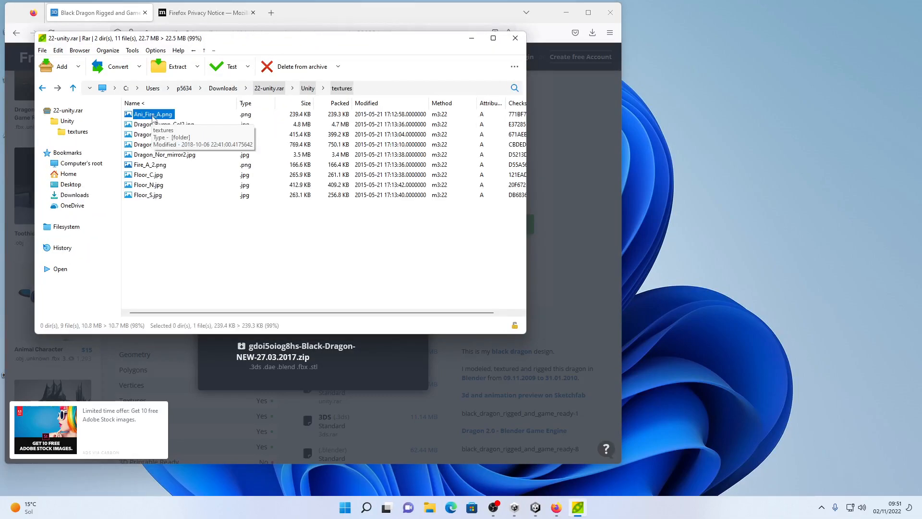
left_click(43, 87)
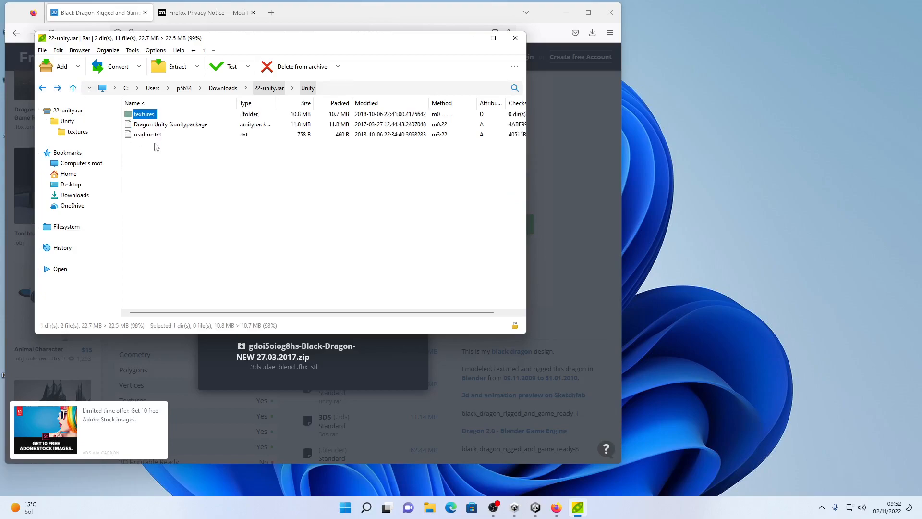
left_click(43, 88)
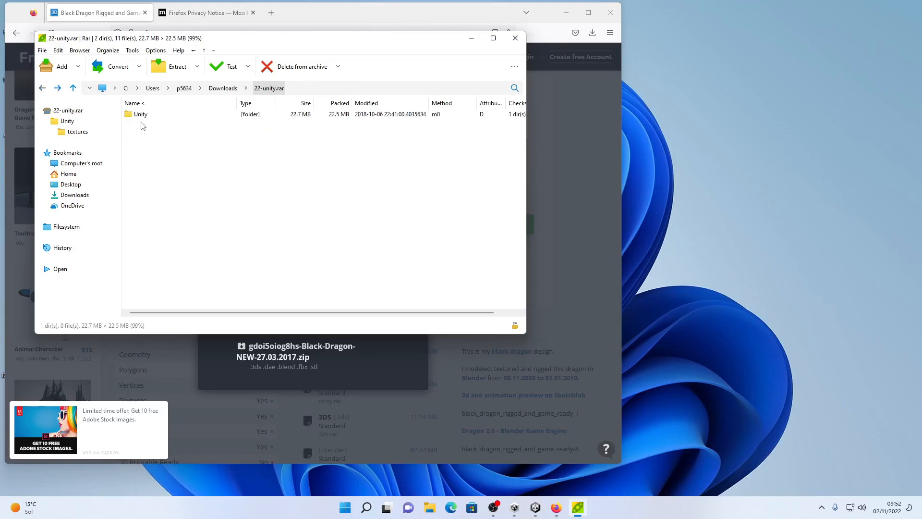
Import all of Dragon Unity 5.unitypackage from the archive into the Unity project and select the dragon model in the Black Dragon folder.
double_click(141, 115)
double_click(171, 125)
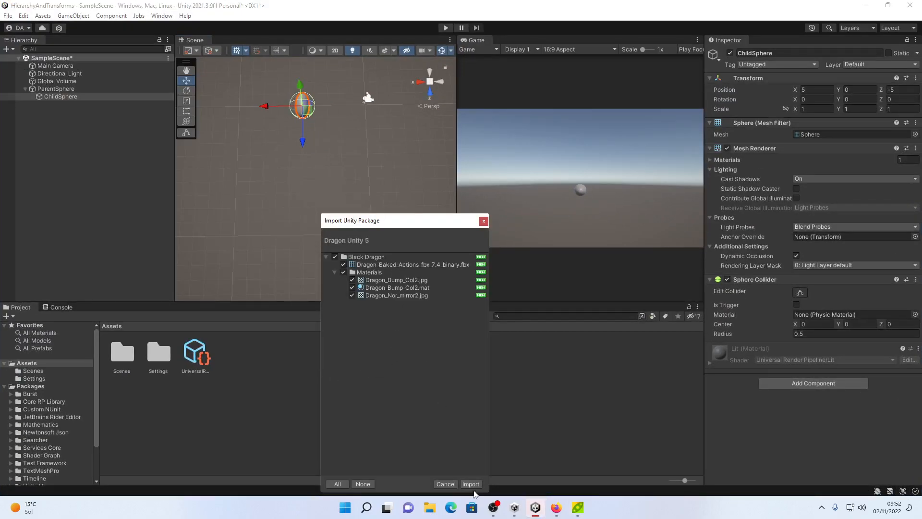
left_click(472, 485)
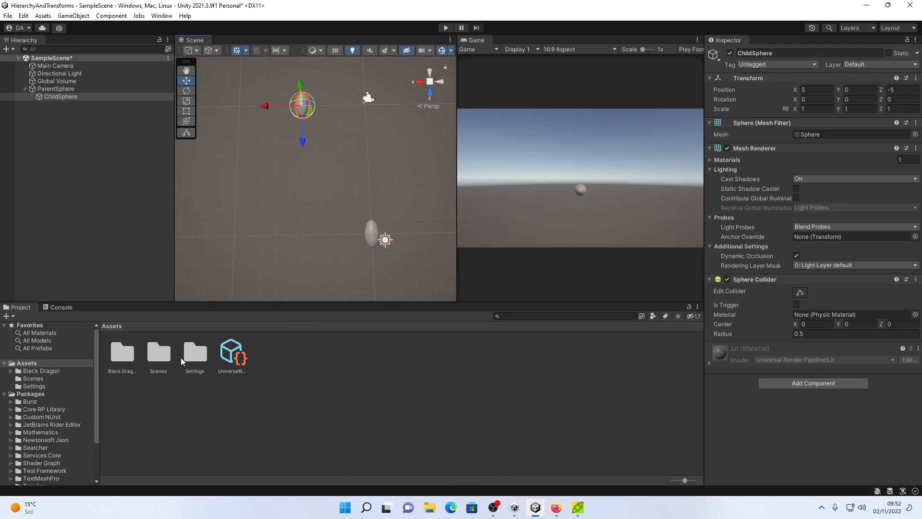
double_click(123, 354)
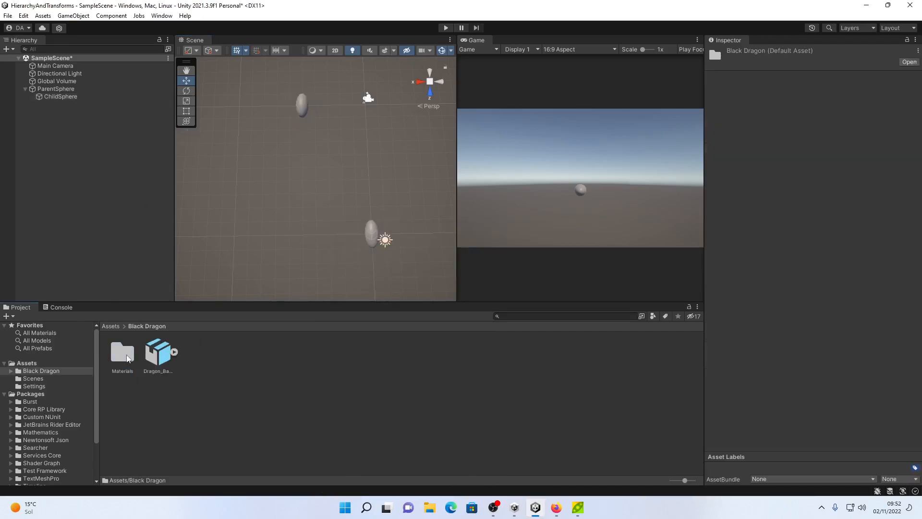
left_click(162, 355)
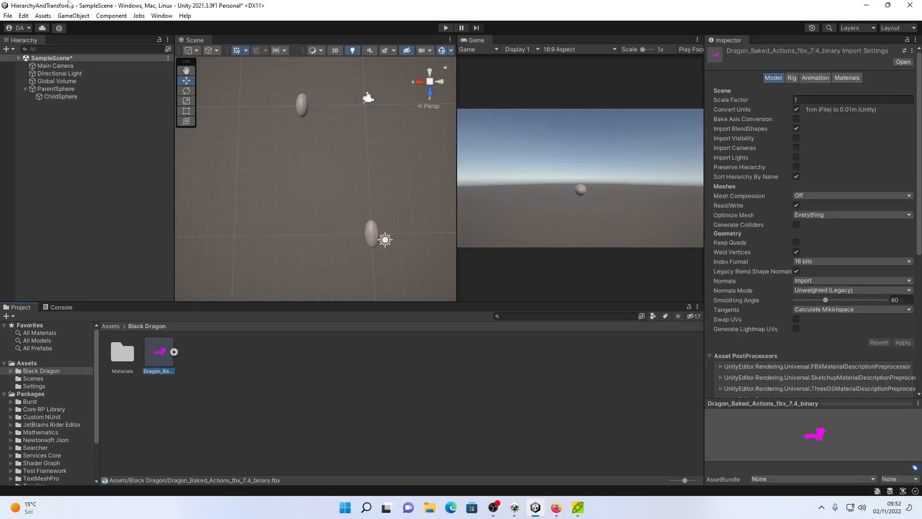
Add the Dragon_Baked_Actions_fbx_7.4_binary model to the scene hierarchy and frame the whole dragon in the Scene view.
left_click(67, 17)
left_click(67, 17)
left_click_drag(157, 356, 49, 134)
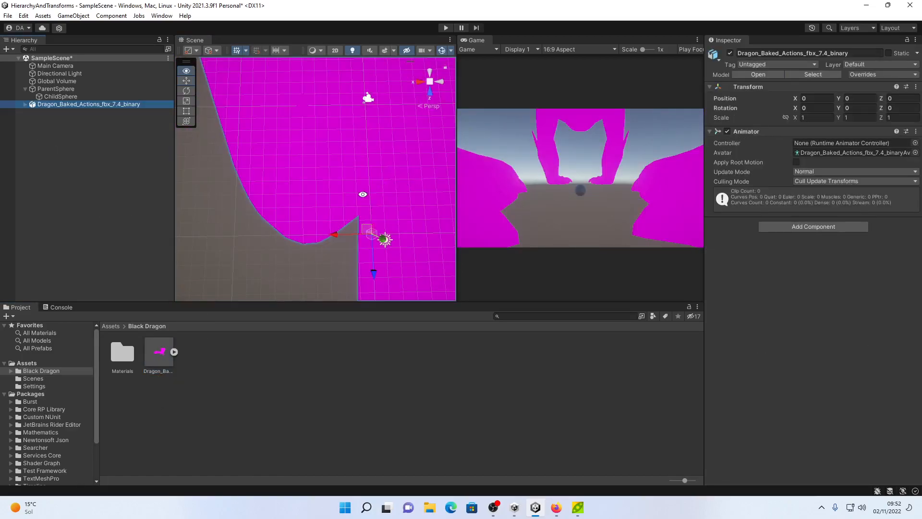
key("f")
scroll(382, 104, "down", 5)
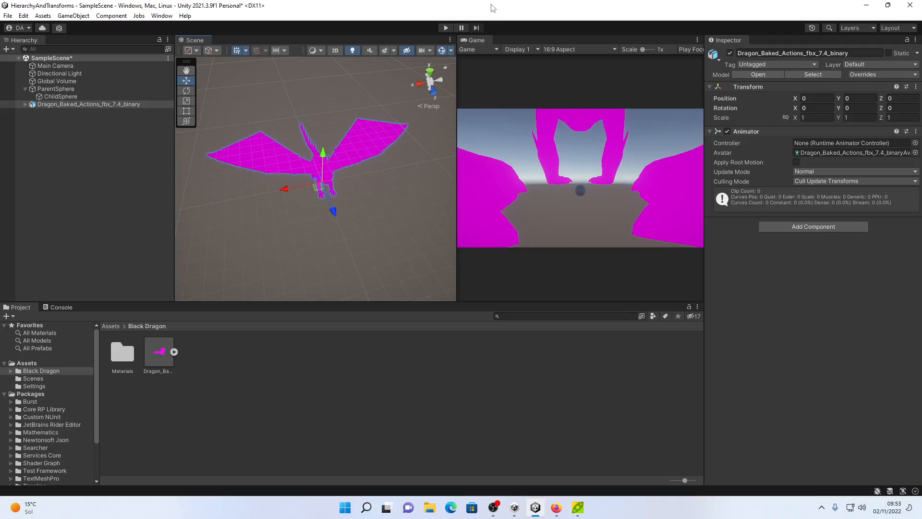
left_click(23, 16)
mouse_move(23, 15)
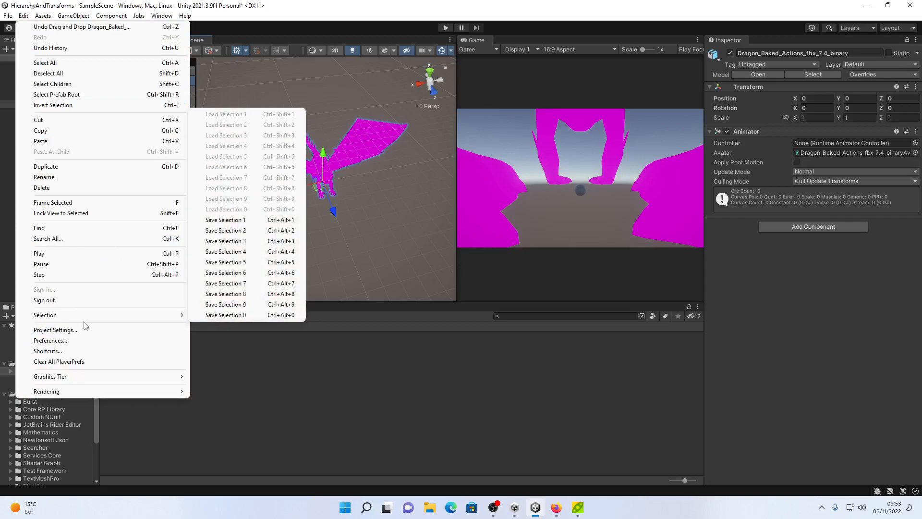
mouse_move(68, 15)
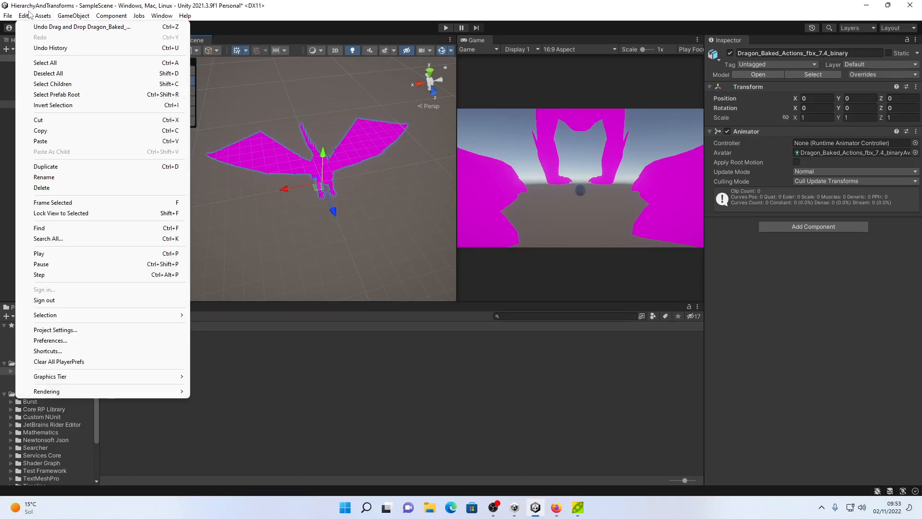
mouse_move(86, 392)
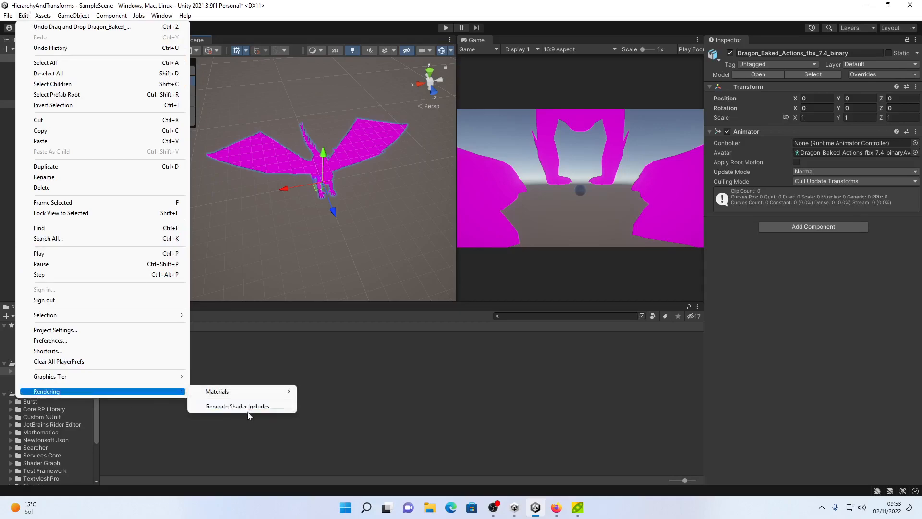
mouse_move(260, 393)
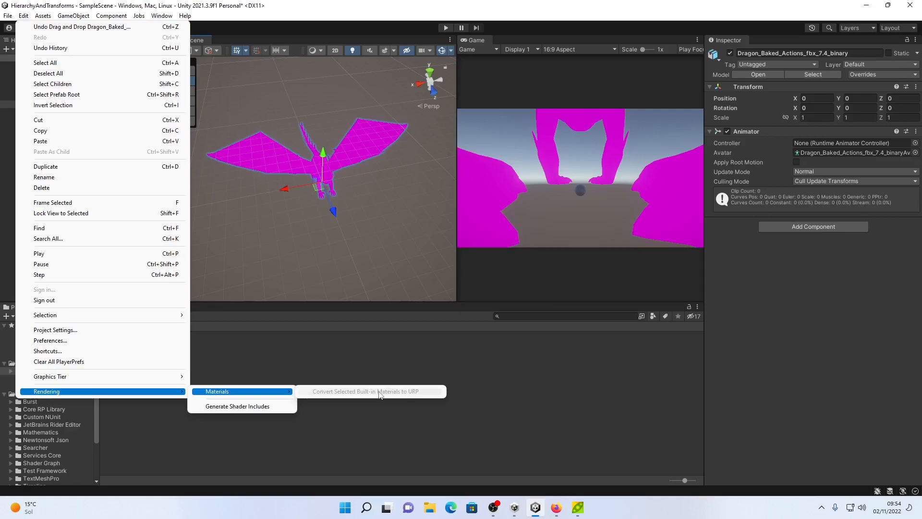
left_click(328, 343)
Convert the Dragon_Bump_Col2 material in the Black Dragon Materials folder from built-in to URP, accepting the overwrite.
double_click(123, 350)
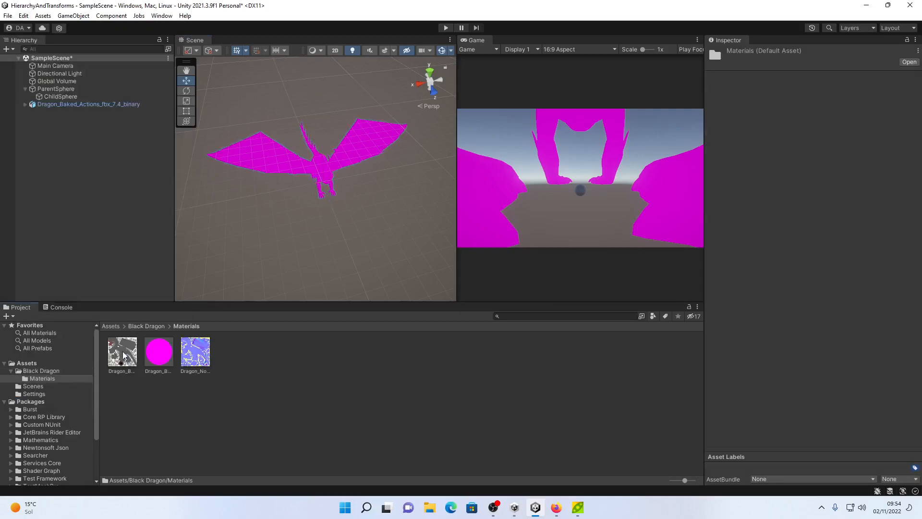
left_click(163, 352)
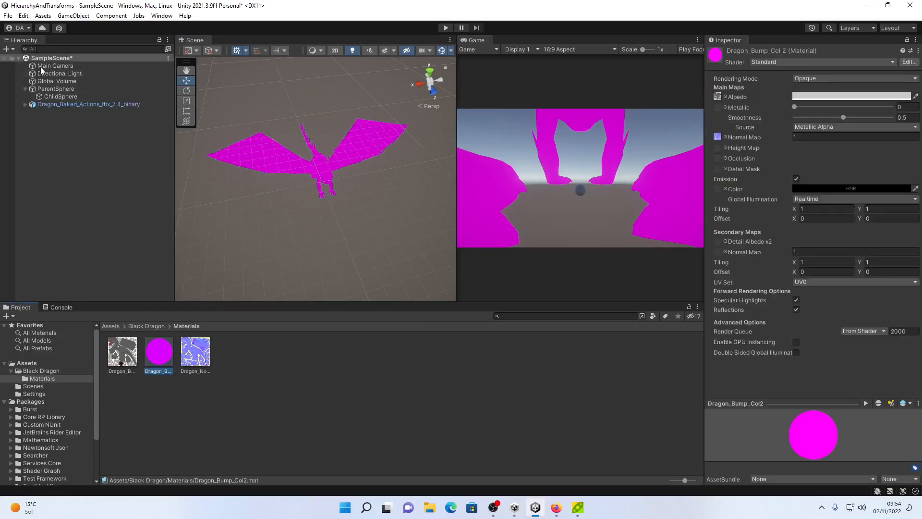
right_click(169, 347)
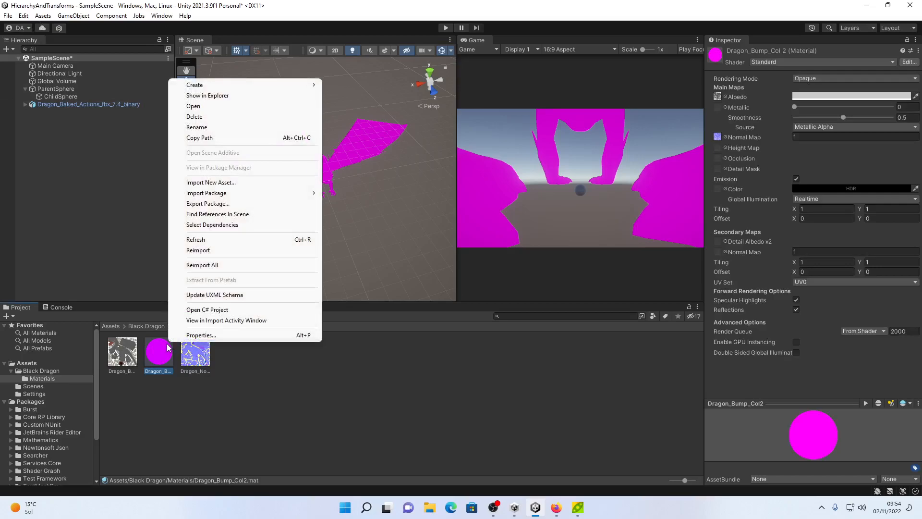
mouse_move(212, 84)
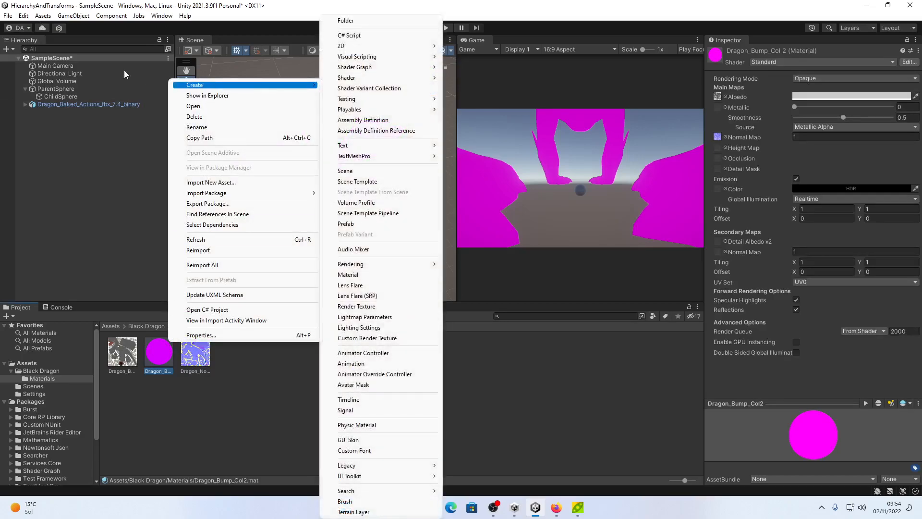
left_click(26, 17)
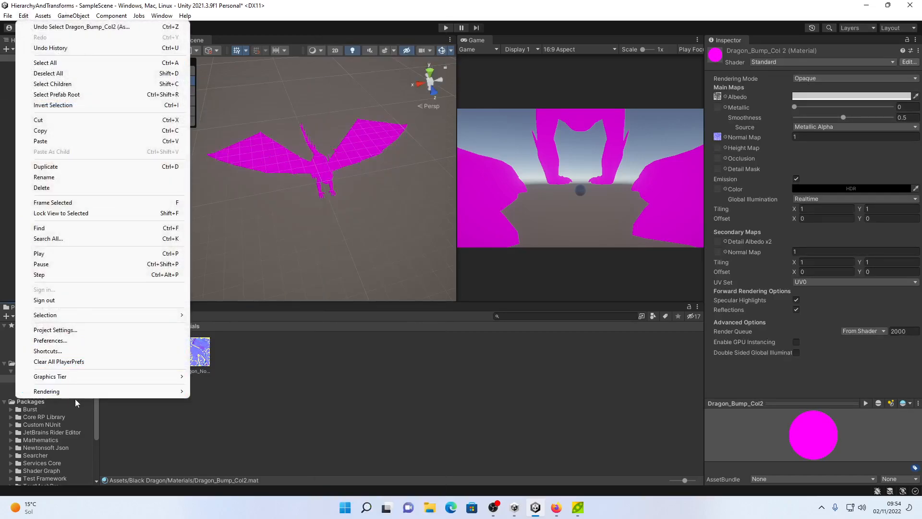
mouse_move(133, 393)
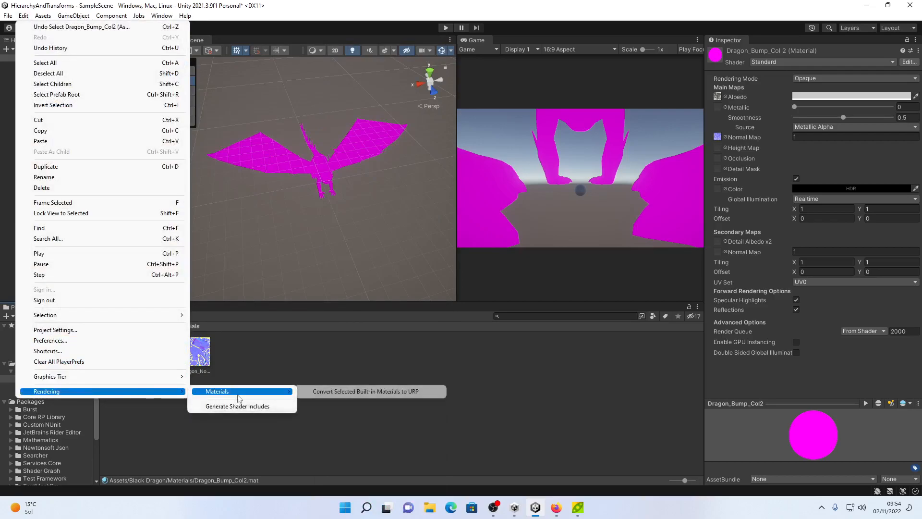
left_click(362, 392)
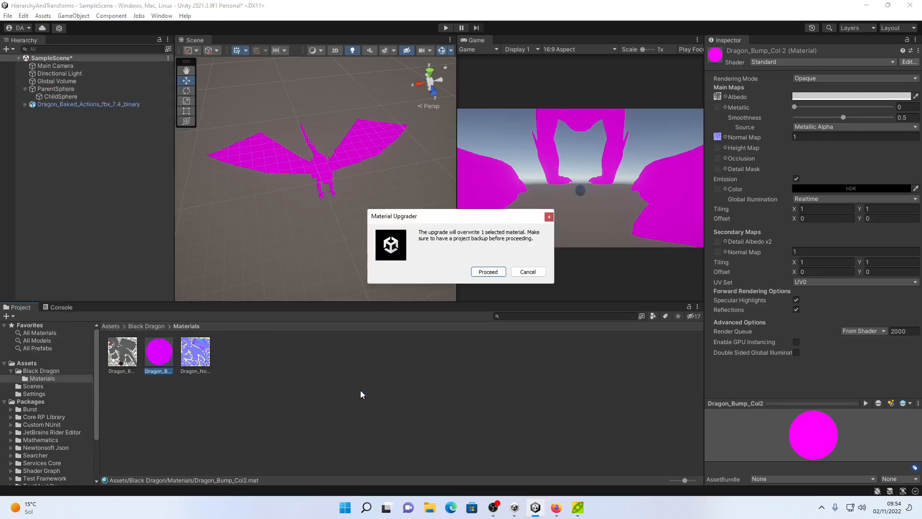
left_click(496, 272)
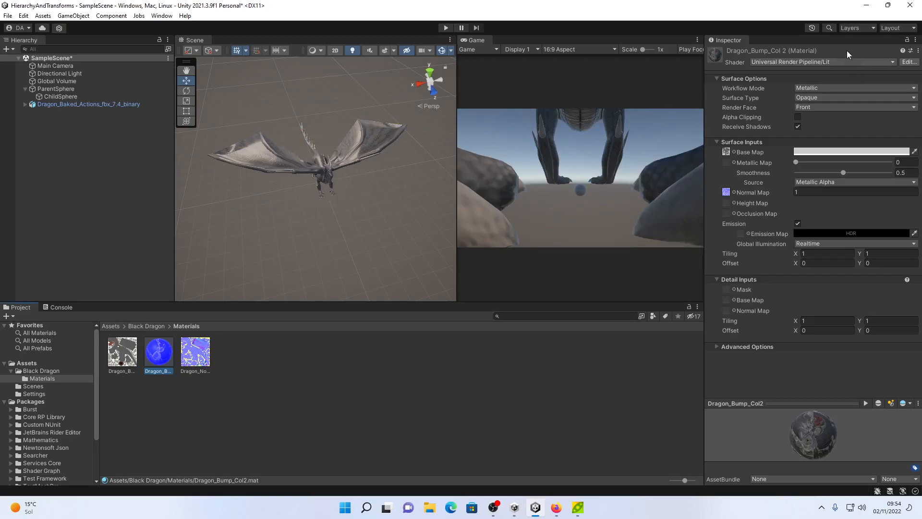
Switch the Dragon_Bump_Col2 material's shader to Standard and back to Universal Render Pipeline/Lit.
left_click(825, 62)
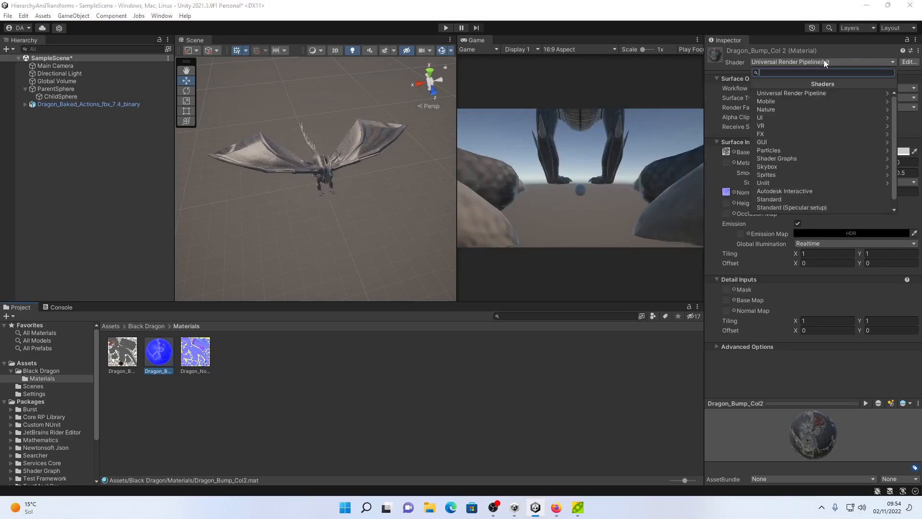
left_click(809, 187)
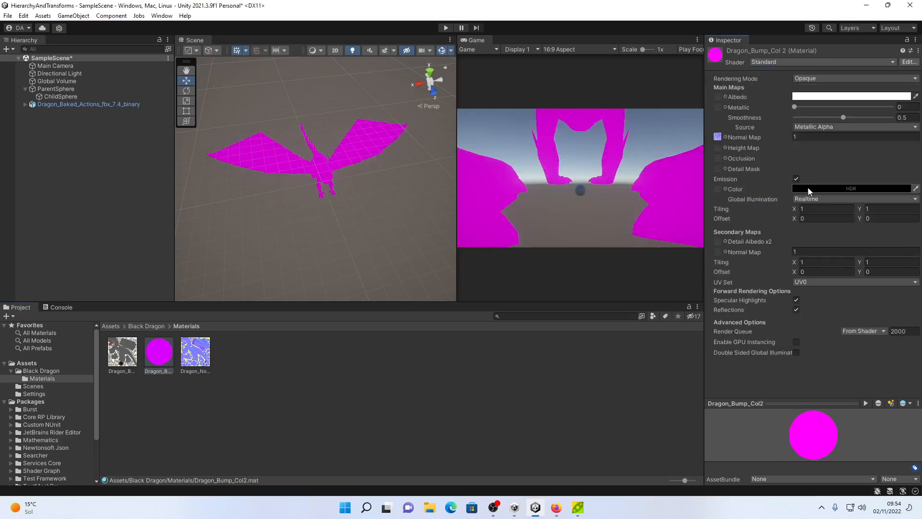
left_click(766, 61)
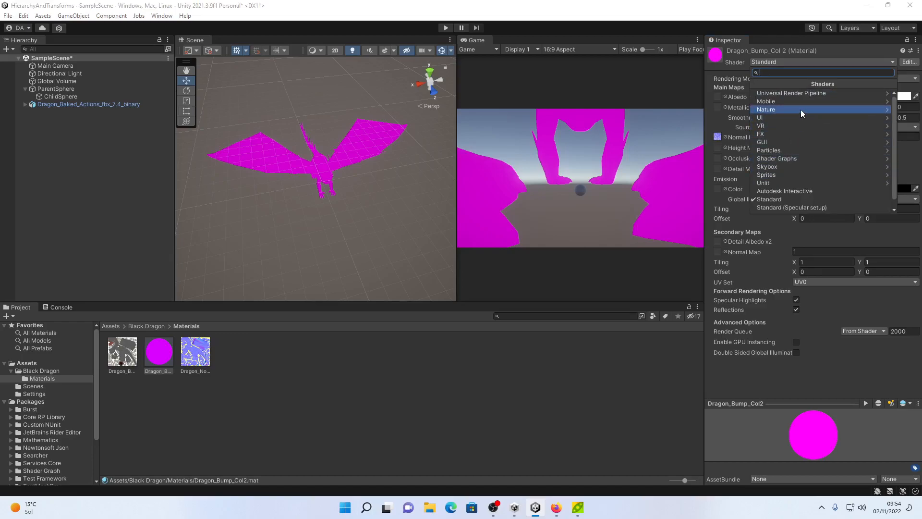
left_click(806, 93)
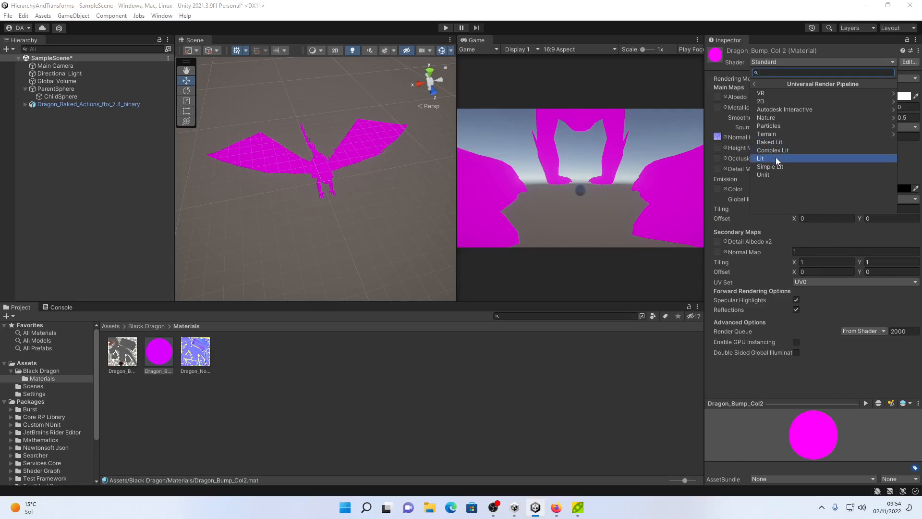
left_click(777, 158)
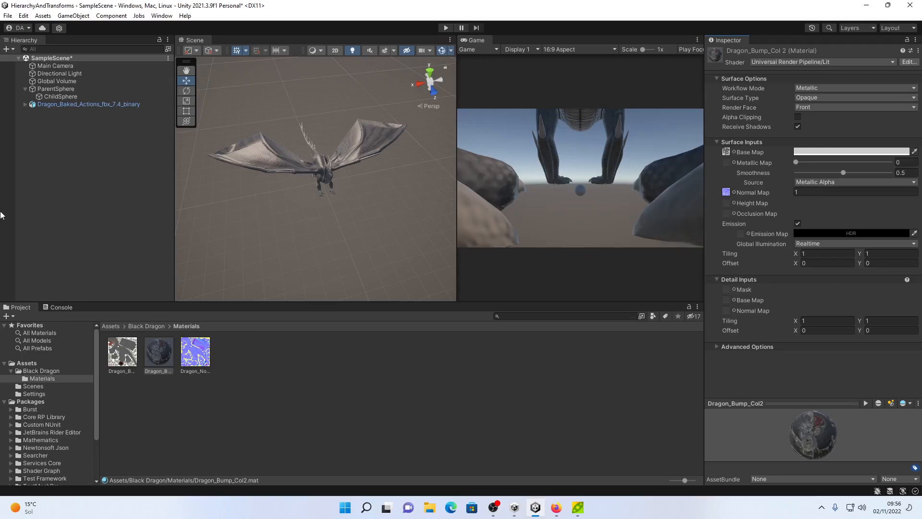
Scale the dragon in the scene uniformly to 0.03 on all axes with linked proportions.
left_click(99, 106)
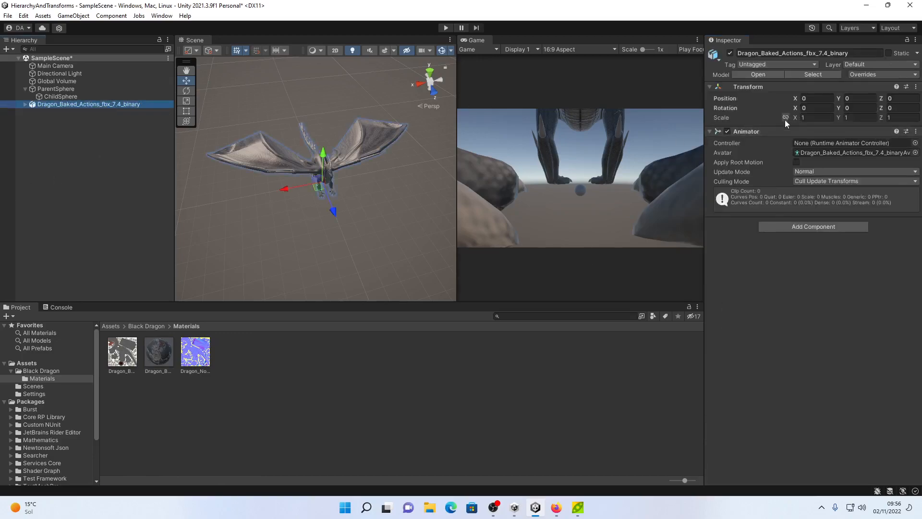
mouse_move(795, 124)
left_mouse_down()
mouse_move(757, 118)
mouse_move(778, 120)
left_mouse_up()
left_click_drag(379, 204, 448, 165, "alt")
key("Left")
scroll(382, 175, "up", 12)
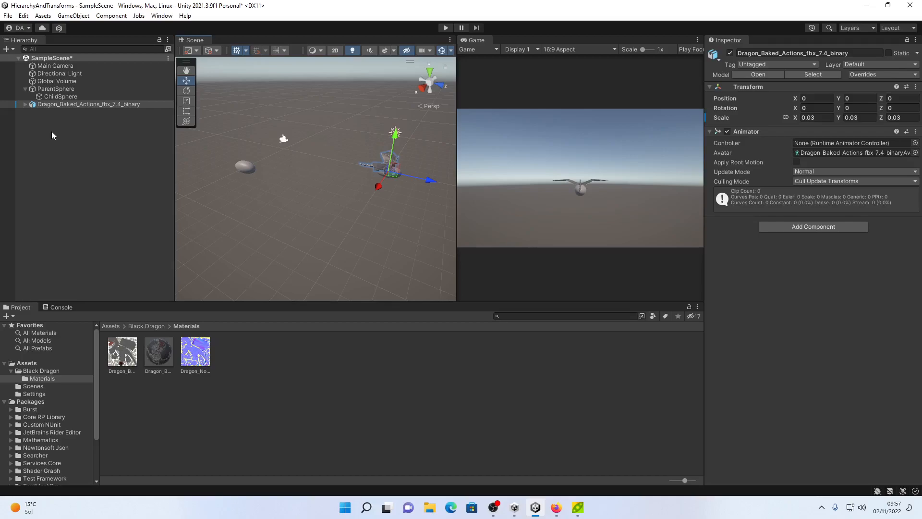
Undo the last scaling, try a uniform scale of 0.05 on the dragon, and undo that as well.
key("ctrl+z")
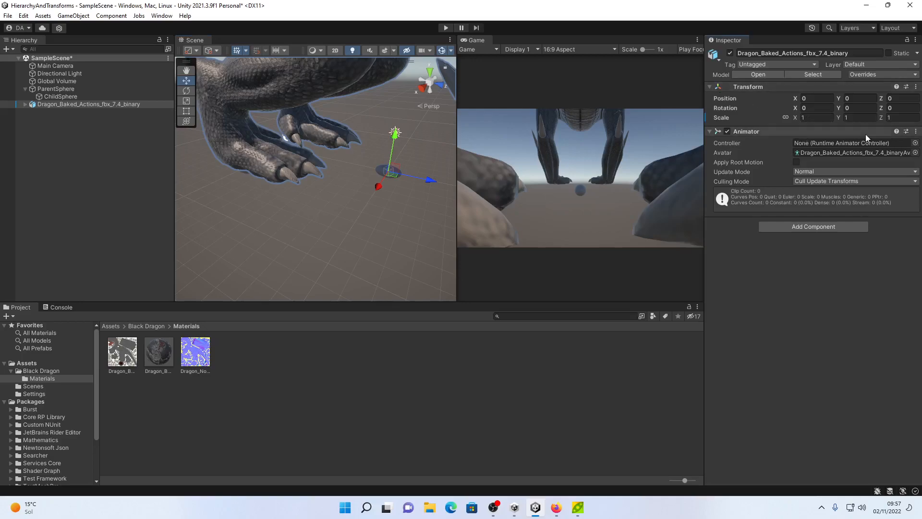
type("0.05")
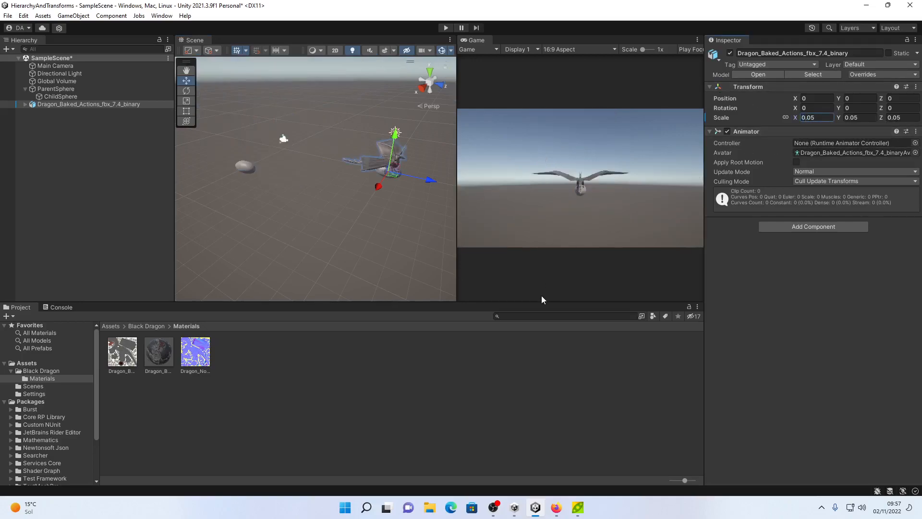
key("ctrl+z")
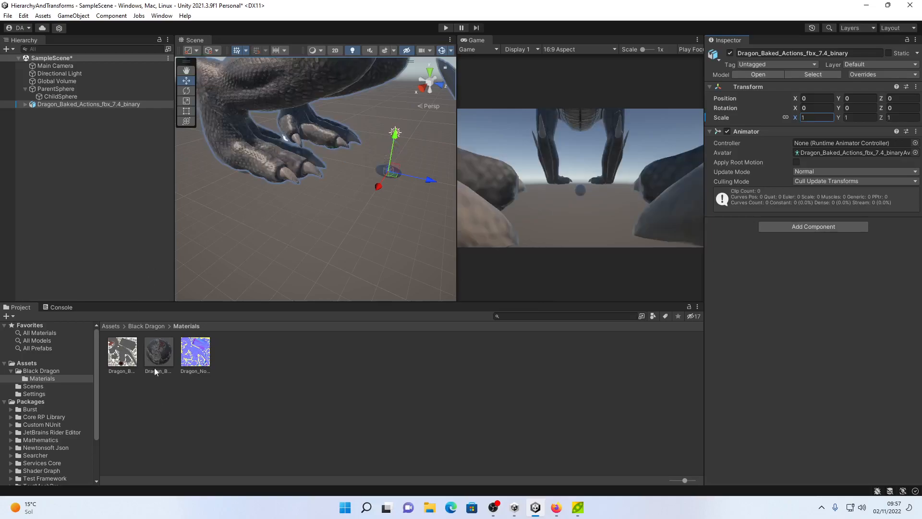
Apply an import Scale Factor of 0.05 to the dragon model asset and check the scene dragon's Transform scale.
left_click(154, 328)
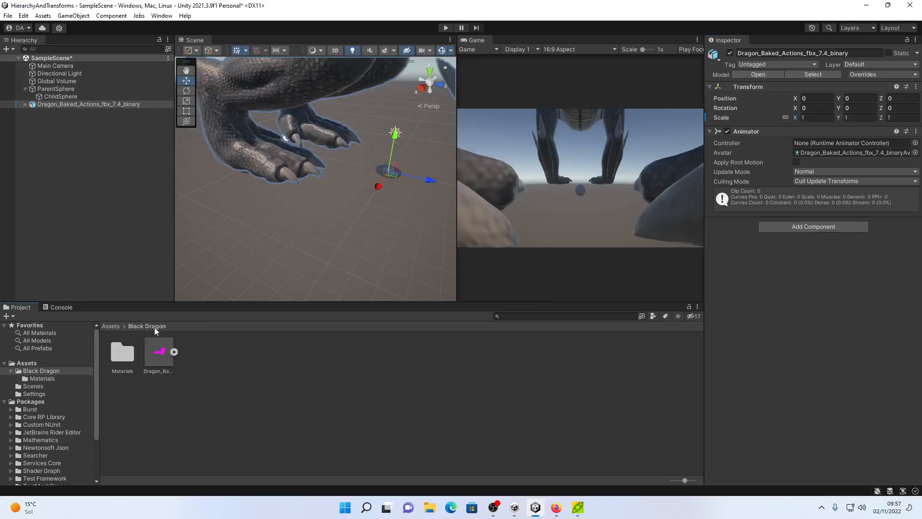
left_click(158, 359)
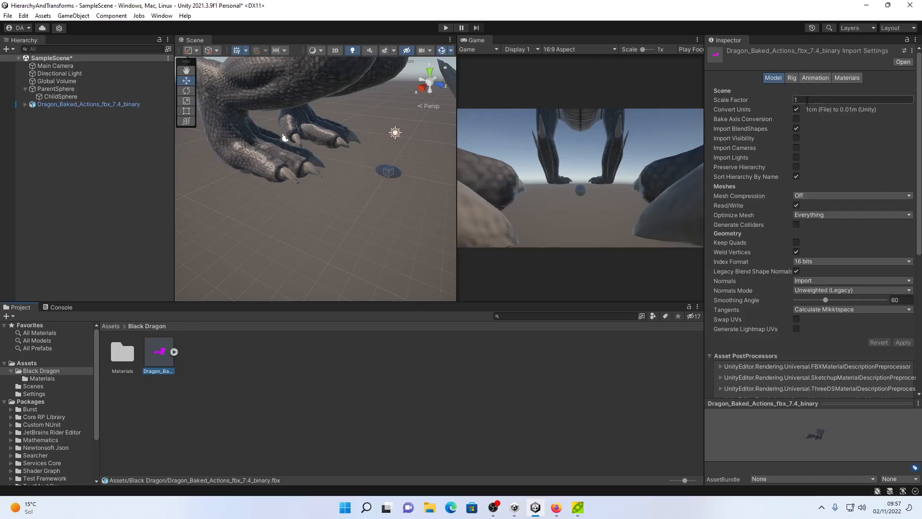
left_click(801, 100)
type("0.05")
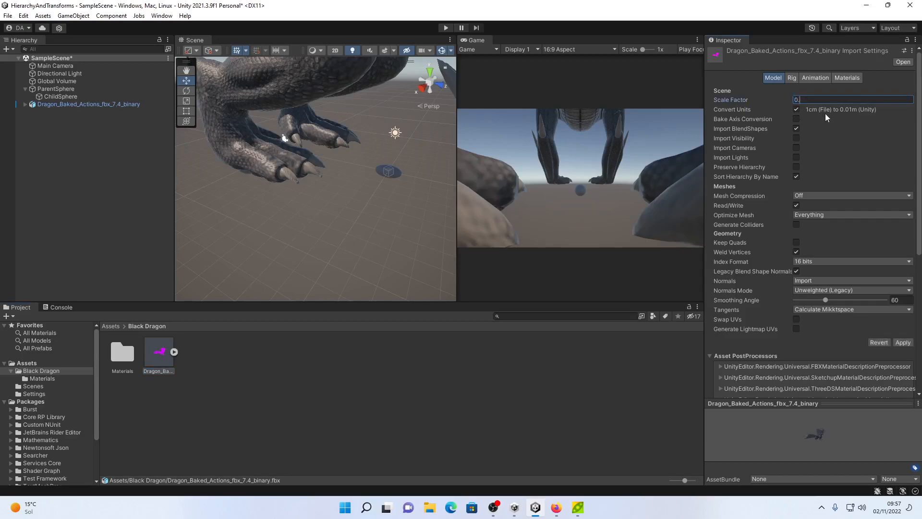
left_click(903, 342)
left_click(95, 104)
left_click(817, 118)
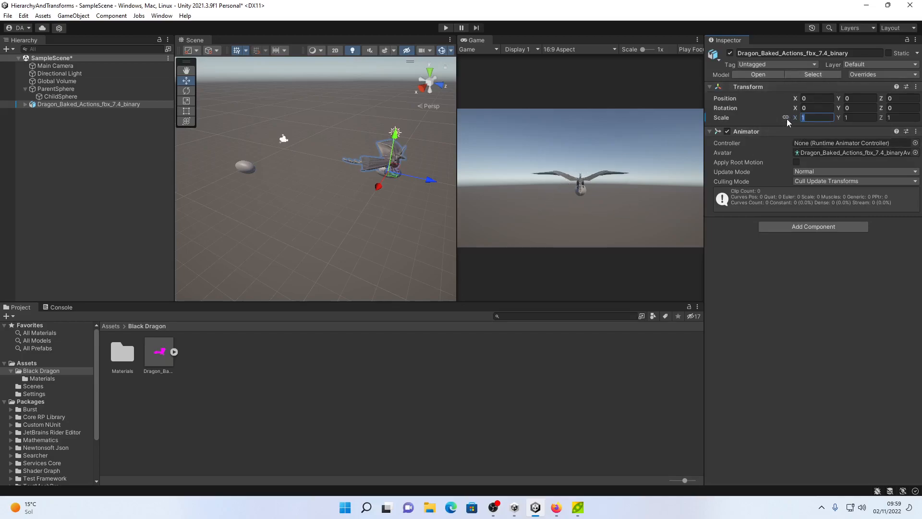
Set the dragon model asset's import Scale Factor to 1 and apply it.
left_click(159, 353)
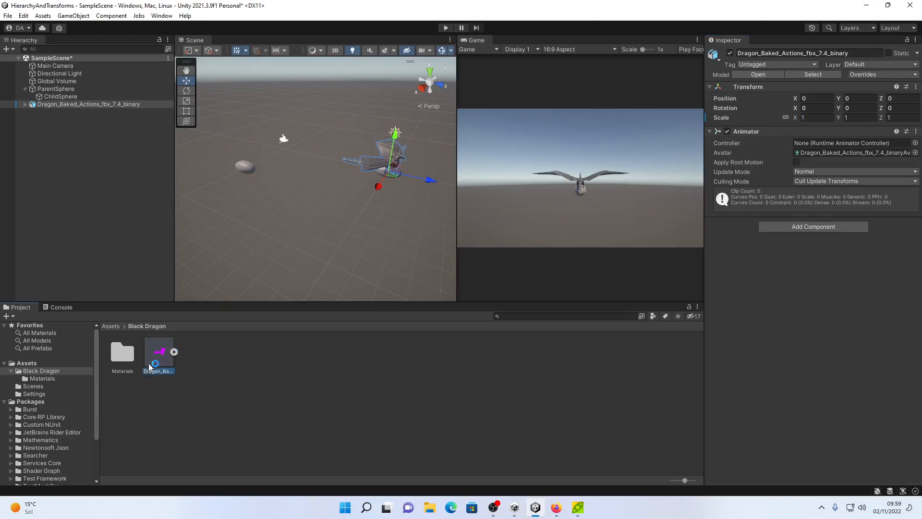
left_click(822, 100)
type("1")
left_click(903, 342)
Set the scene dragon's linked Transform scale to 0.05, and restore it to 1.
left_click(99, 105)
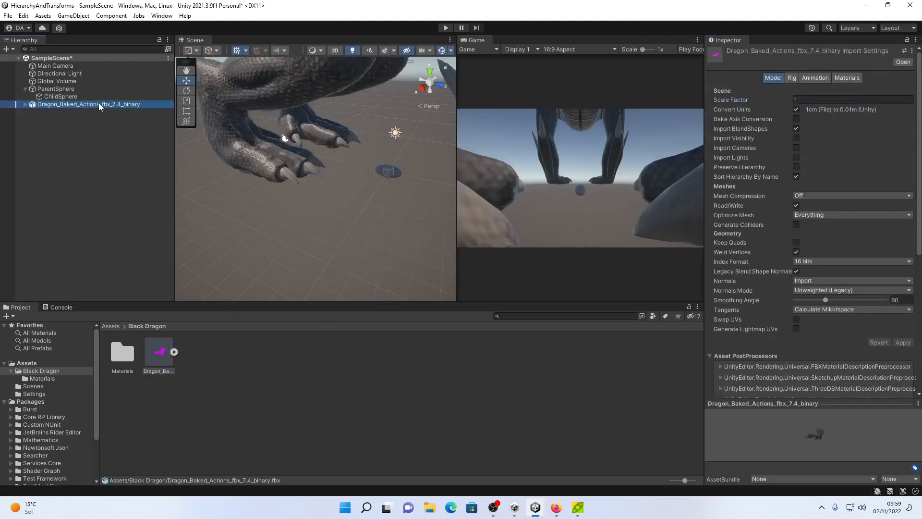
left_click(803, 117)
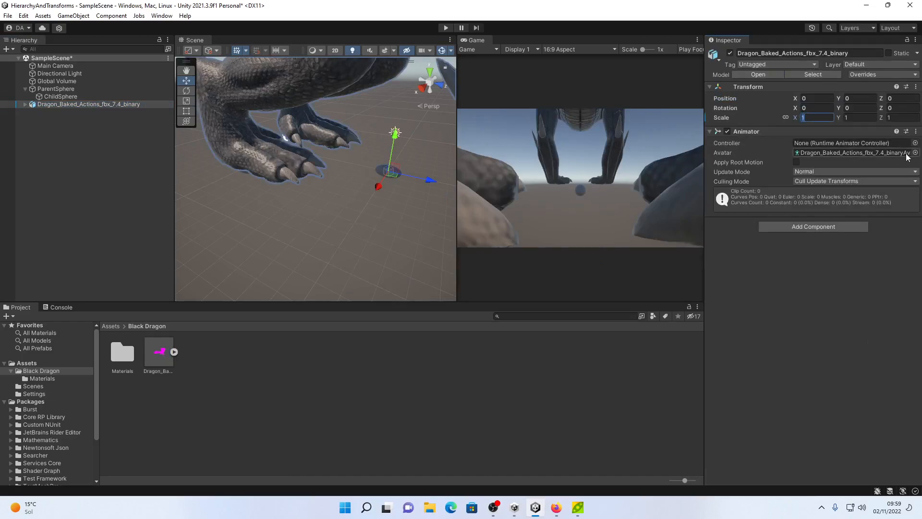
type("0.05")
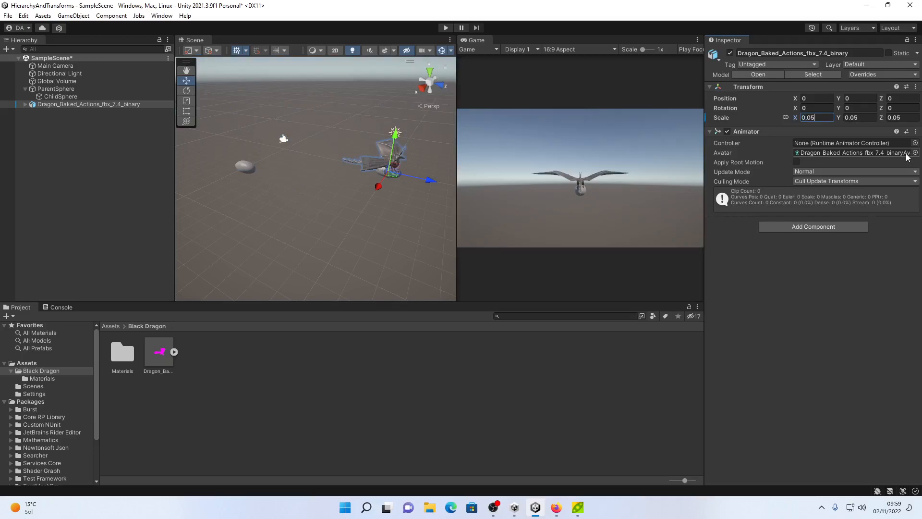
type("1")
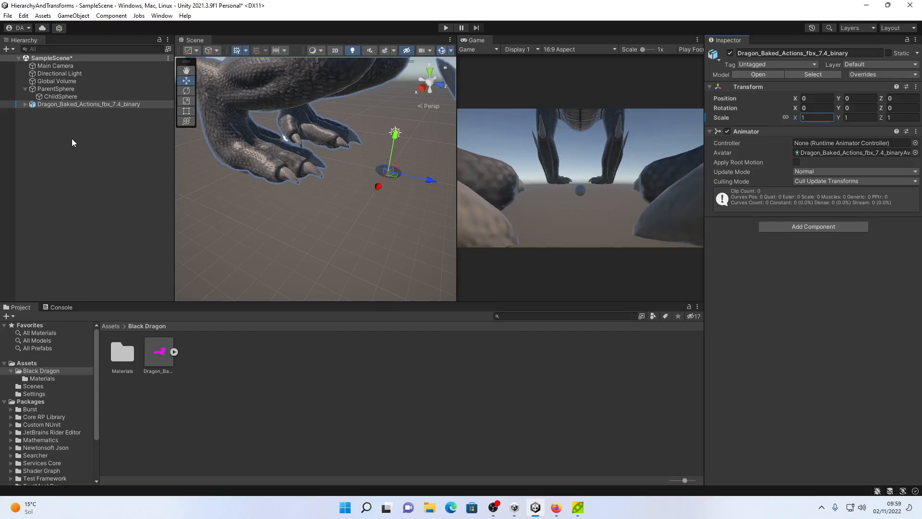
Create an empty parent object around the imported dragon model in the scene and name it Dragon.
right_click(63, 106)
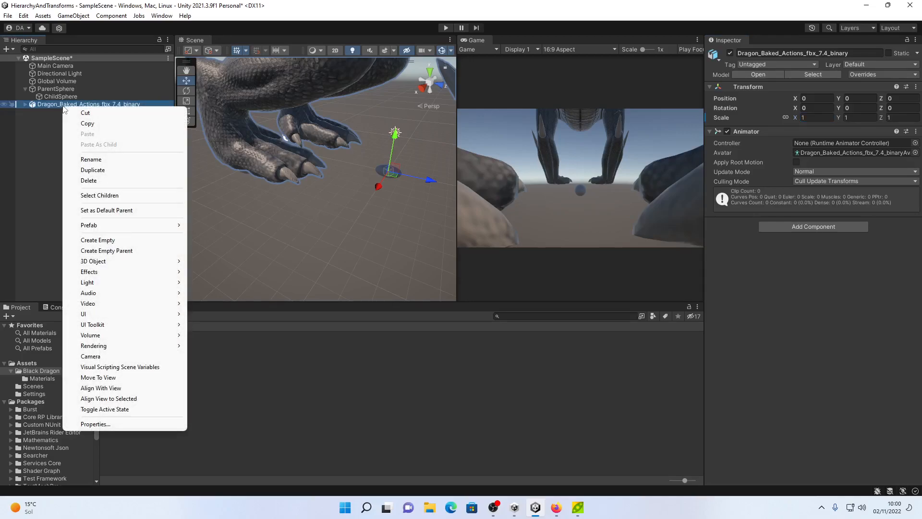
mouse_move(119, 260)
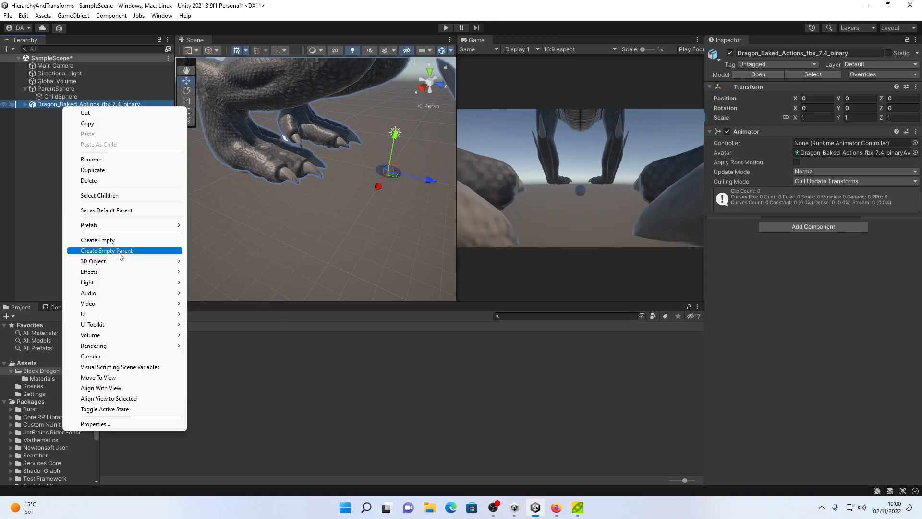
left_click(119, 251)
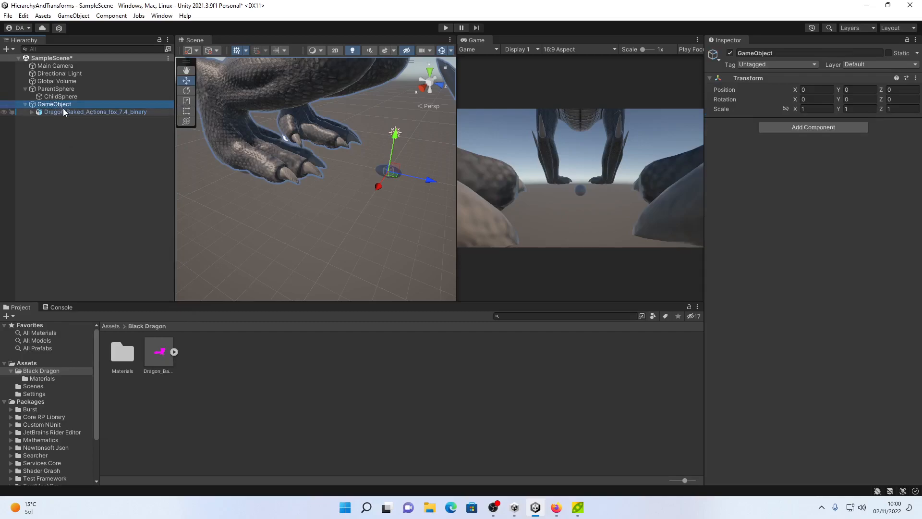
key("F2")
type("Drago")
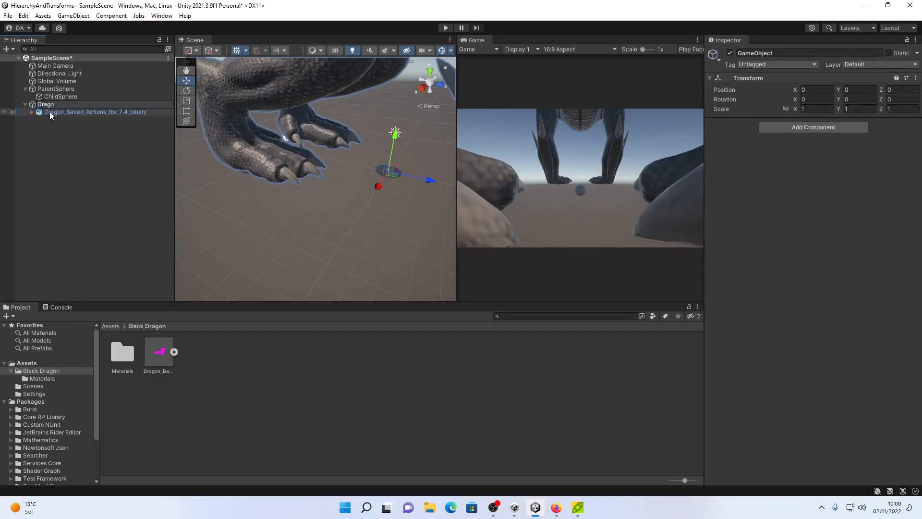
type("n")
key("Return")
Set the nested dragon model's linked scale to 0.05 and move the Dragon parent to about X 7.22, Z -2.63.
left_click(56, 113)
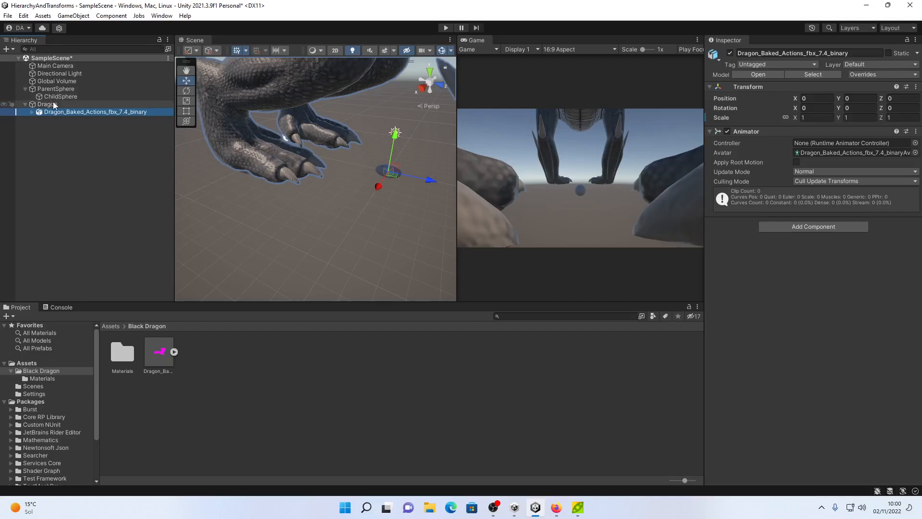
left_click(48, 104)
left_click_drag(394, 181, 379, 149)
left_click(80, 111)
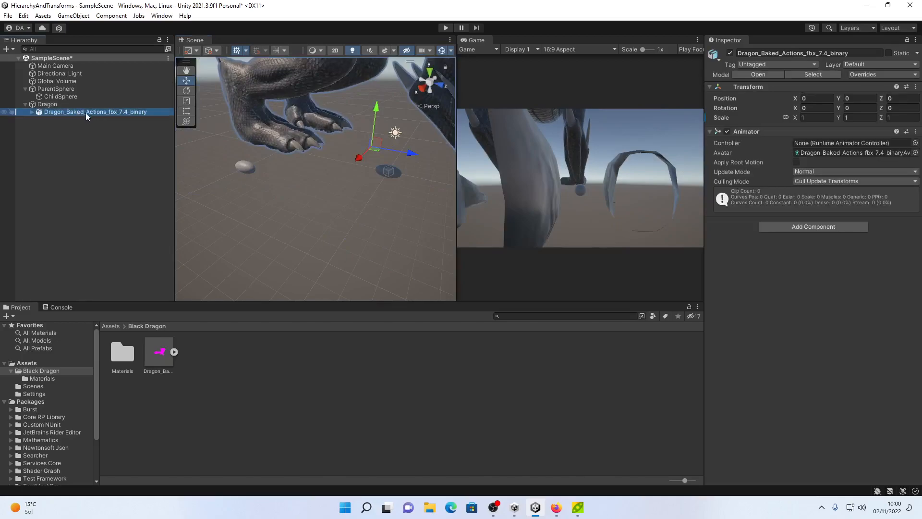
left_click(801, 118)
type("0.05")
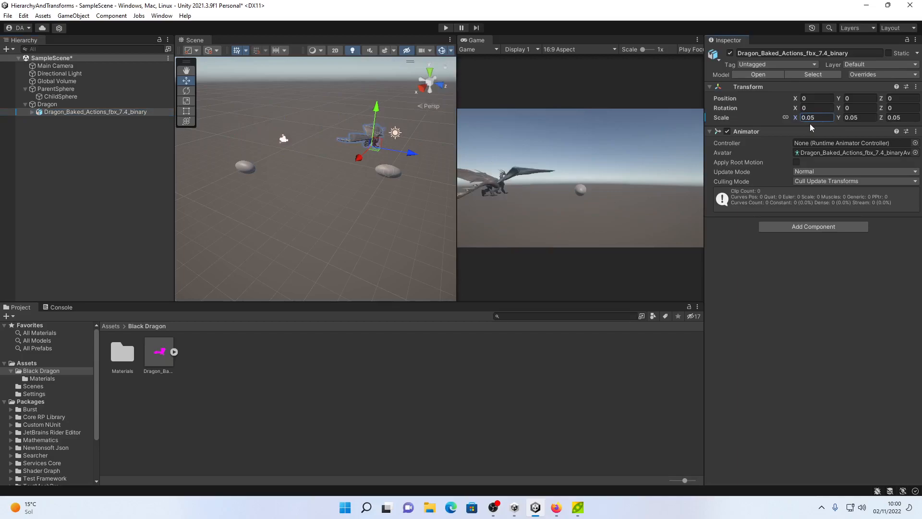
left_click(113, 103)
left_click_drag(377, 153, 316, 221)
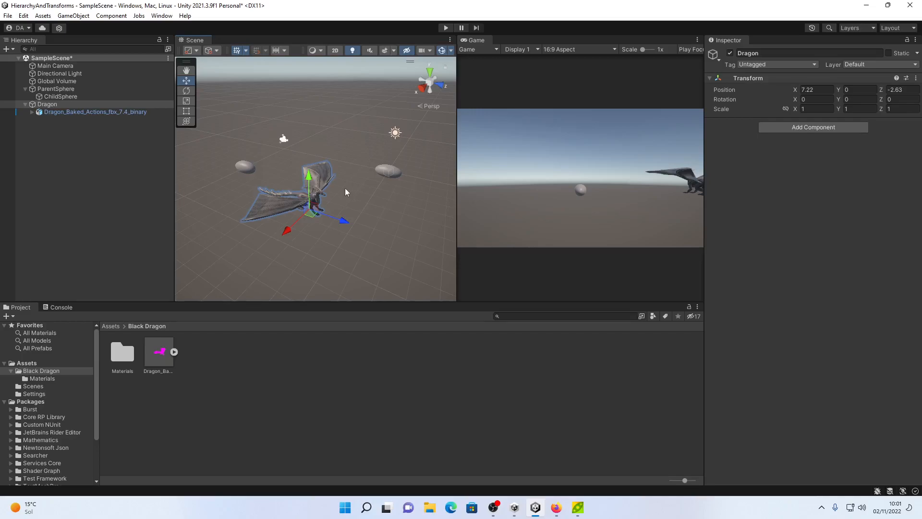
Insert an empty parent named Gfx between Dragon and its model, and link its scale axes, keeping the scale at 1.
left_click(106, 112)
right_click(106, 110)
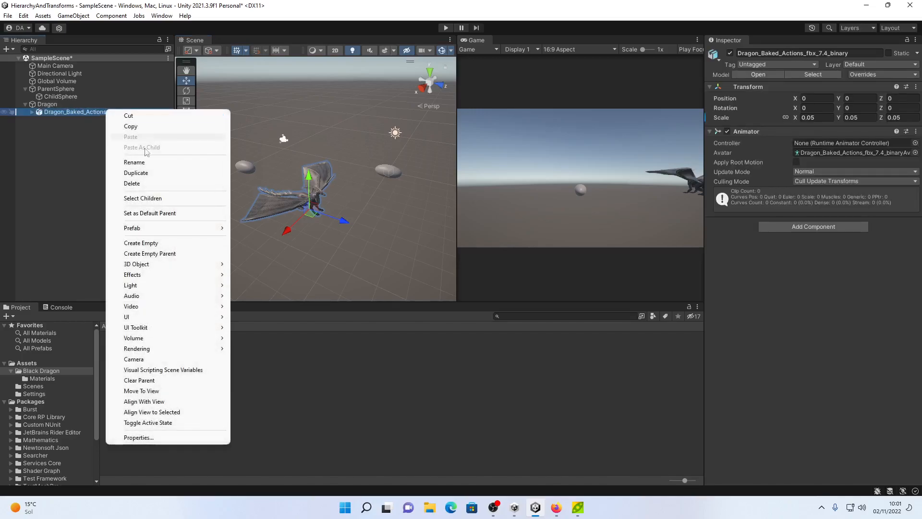
left_click(167, 255)
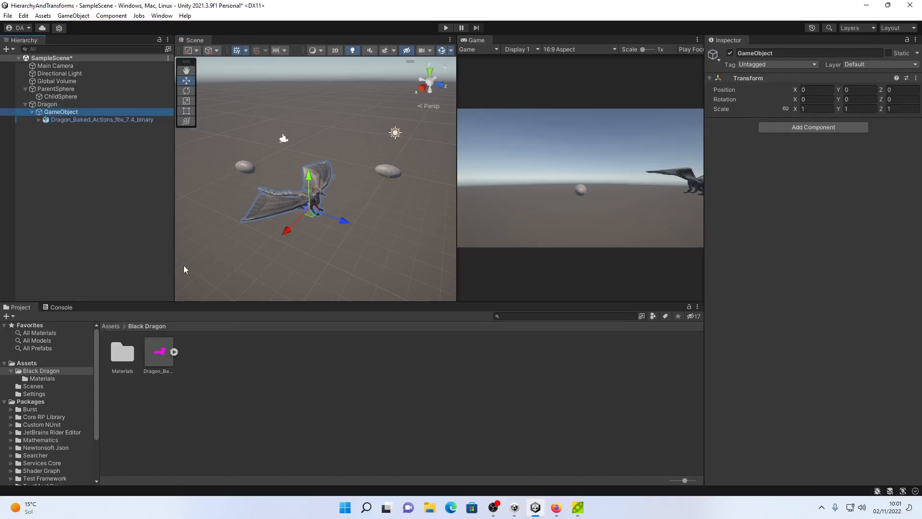
key("F2")
type("Gfx")
key("Return")
left_click(786, 110)
left_click_drag(795, 110, 801, 112)
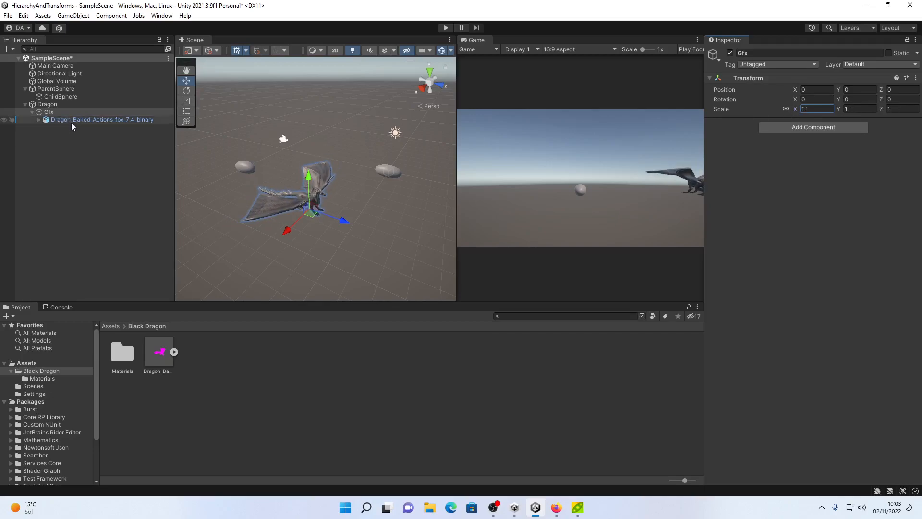
Duplicate the Dragon object and delete the dragon model from inside the copy's Gfx object.
left_click(48, 104)
key("ctrl+d")
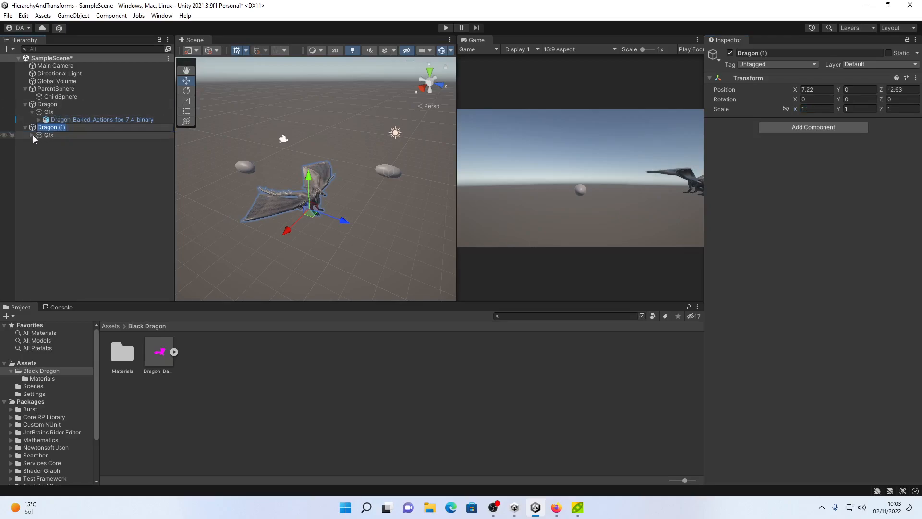
left_click(33, 135)
left_click(58, 143)
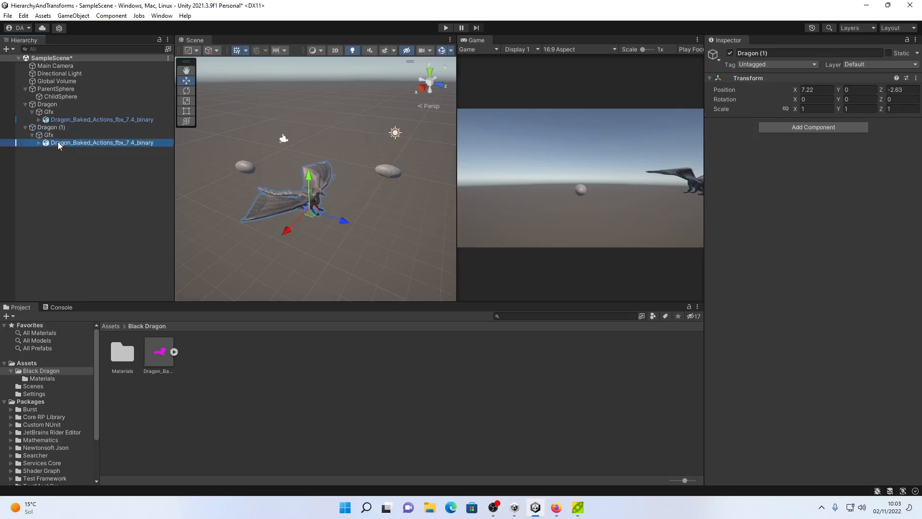
key("Delete")
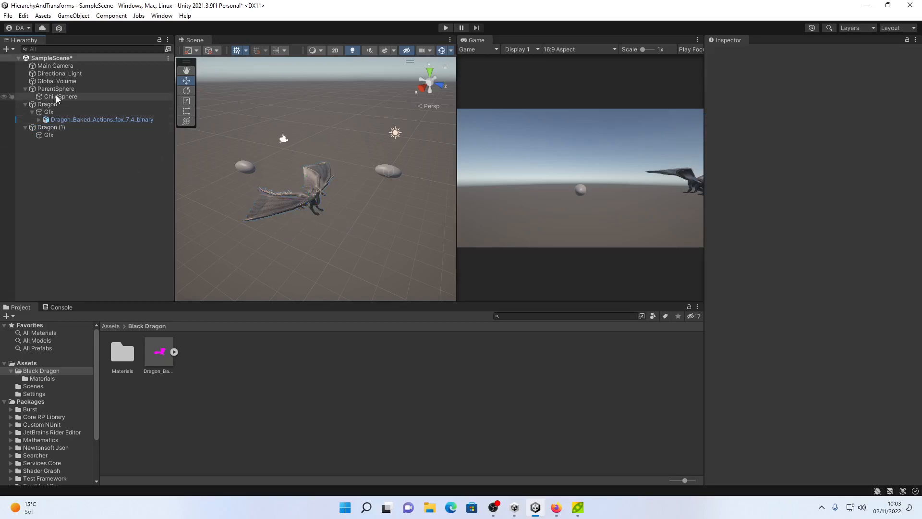
Add a sphere inside the duplicated Dragon's empty Gfx object and move it to X 3.
right_click(48, 136)
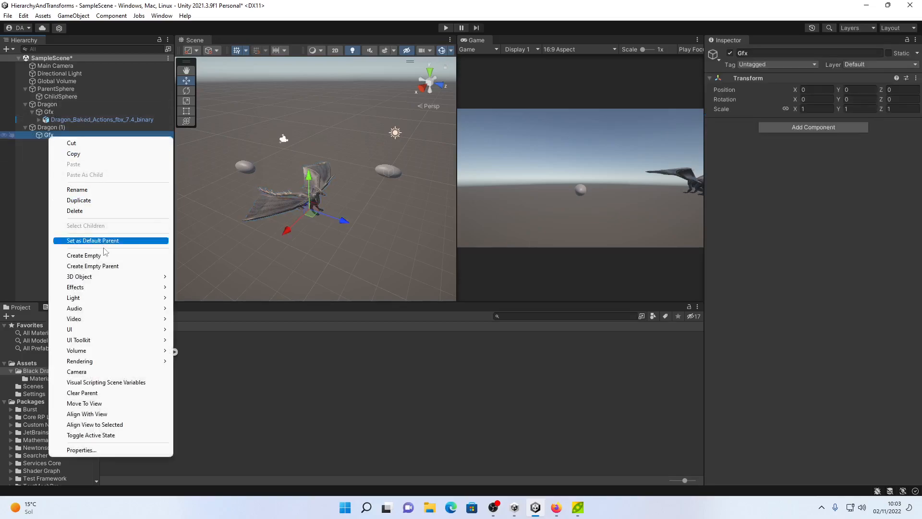
mouse_move(102, 277)
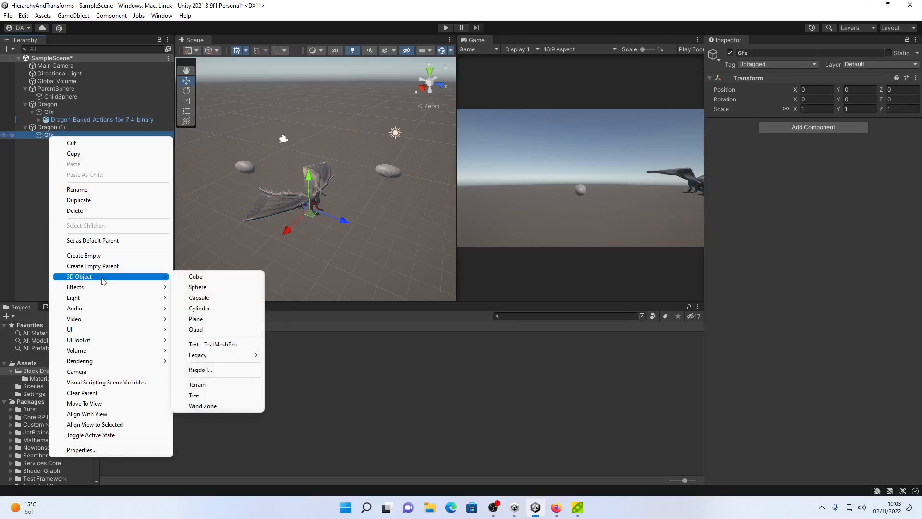
left_click(251, 288)
left_click_drag(290, 230, 250, 284)
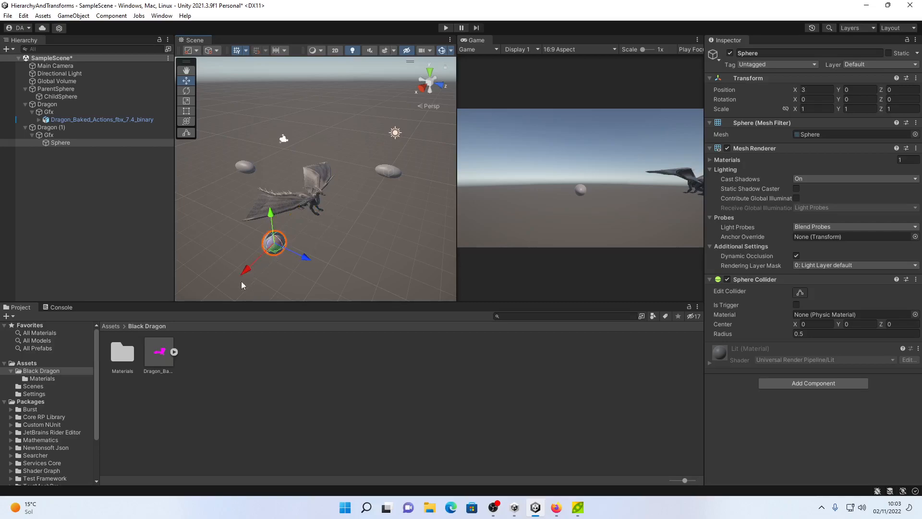
Set the new sphere's scale to 2 on the X, Y and Z axes.
left_click(822, 109)
type("2")
key("Tab")
type("2")
key("Tab")
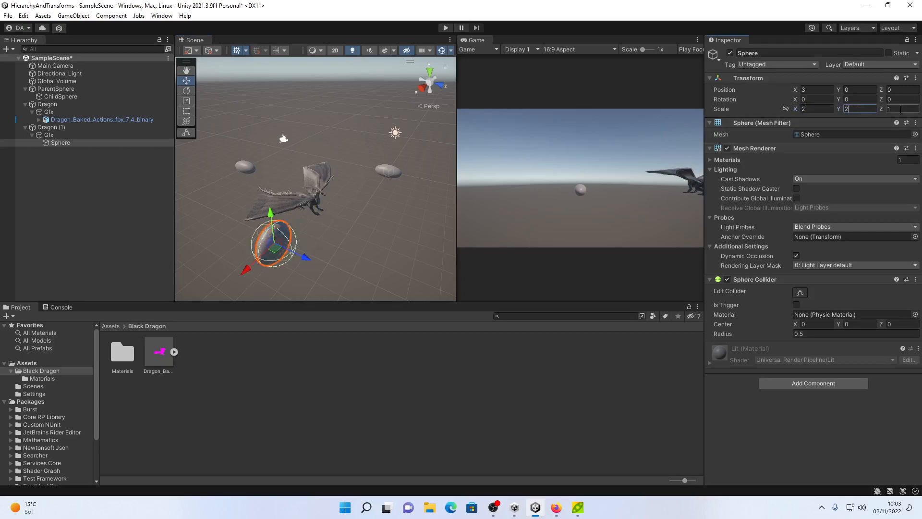
type("2")
Try scaling both Gfx objects together to about 0.86, and undo the scaling.
left_click_drag(331, 231, 292, 234, "alt")
left_click(63, 121)
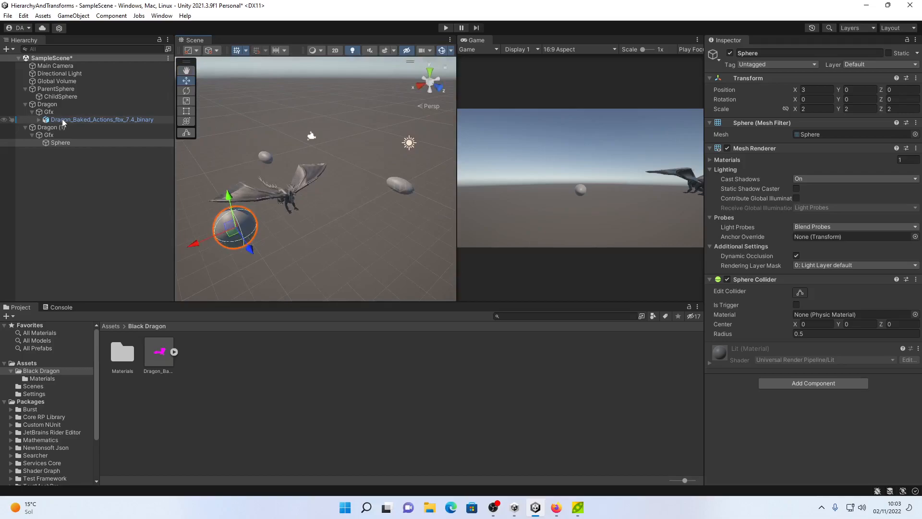
left_click(67, 143)
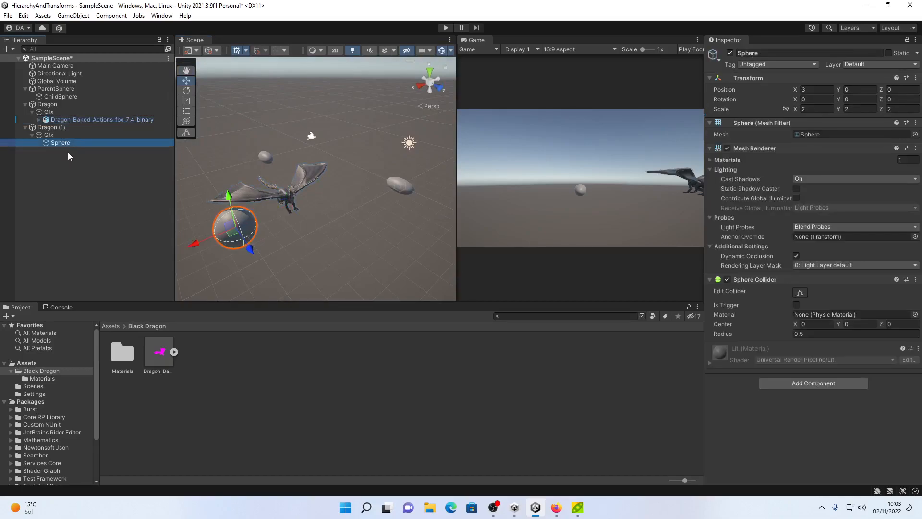
left_click(48, 135)
left_click(48, 112, "ctrl")
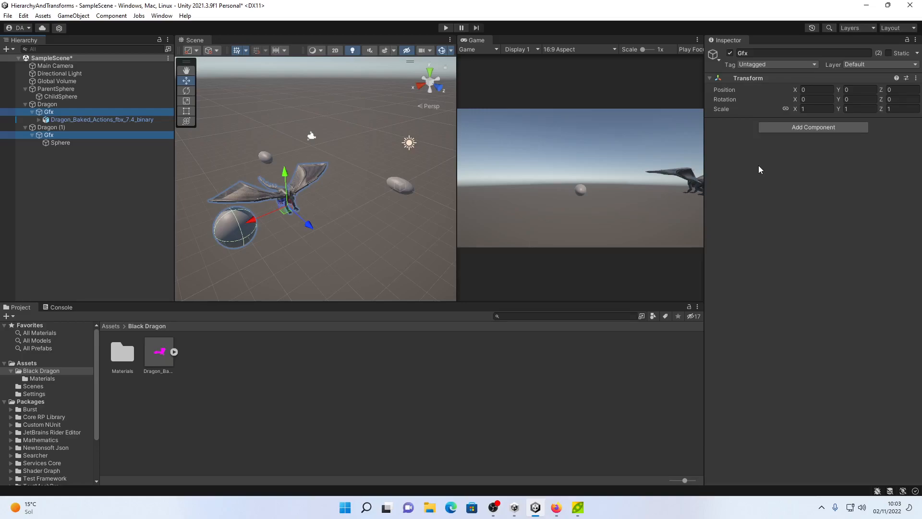
left_click_drag(797, 108, 798, 114)
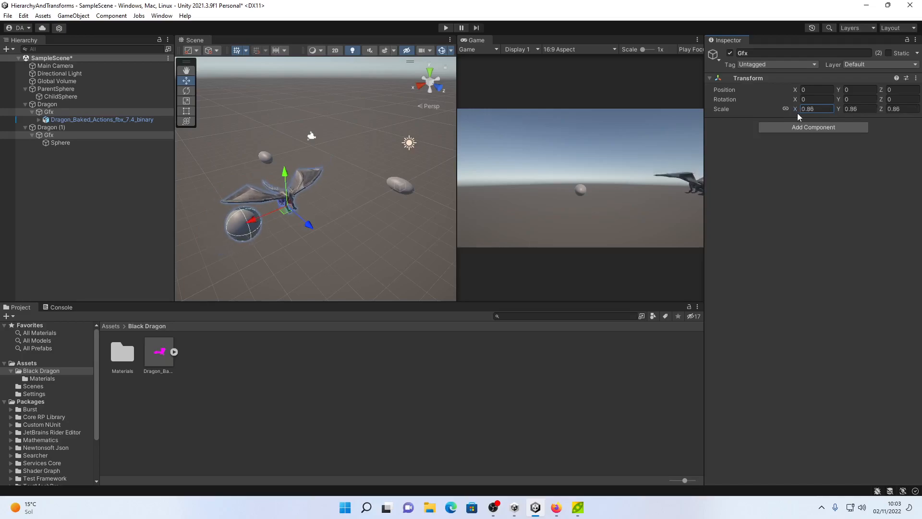
key("ctrl+z")
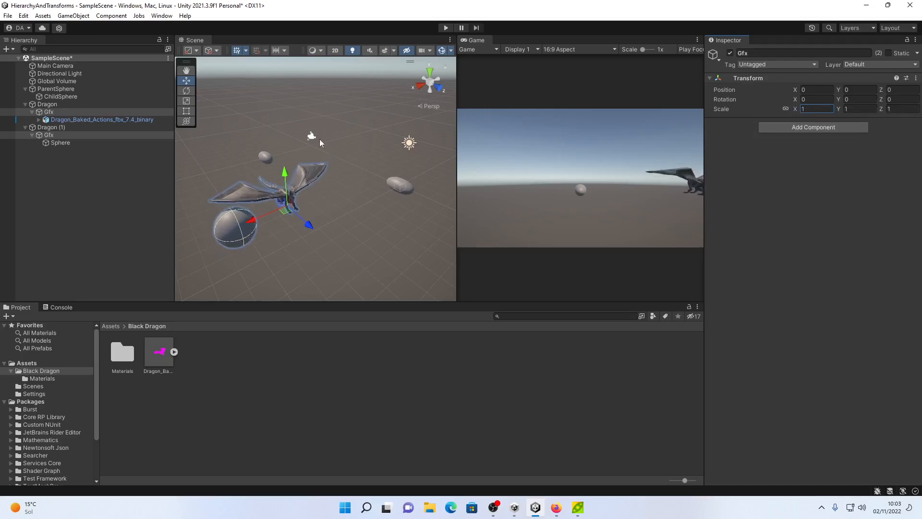
Set the sphere's X position to 0 and move its root object Dragon (1) to about X 10.89.
left_click(53, 143)
left_click(817, 89)
type("0")
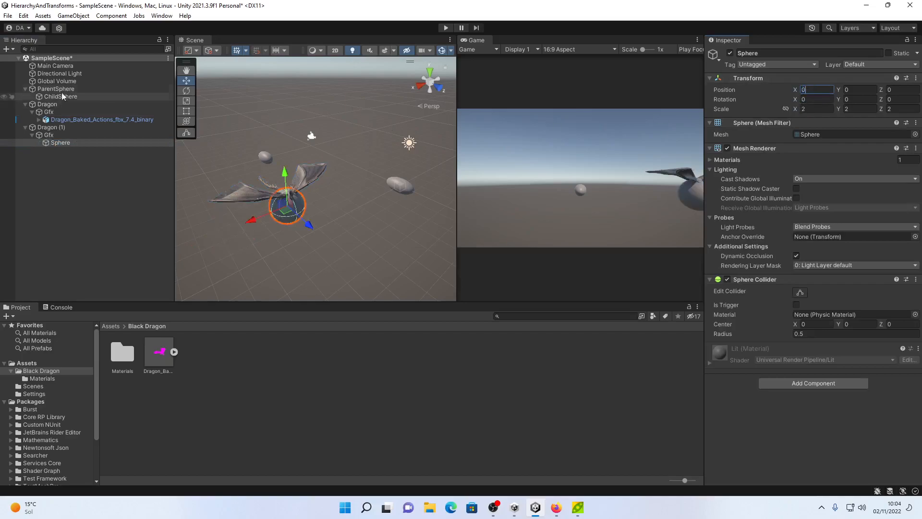
left_click(53, 127)
left_click_drag(245, 224, 178, 258)
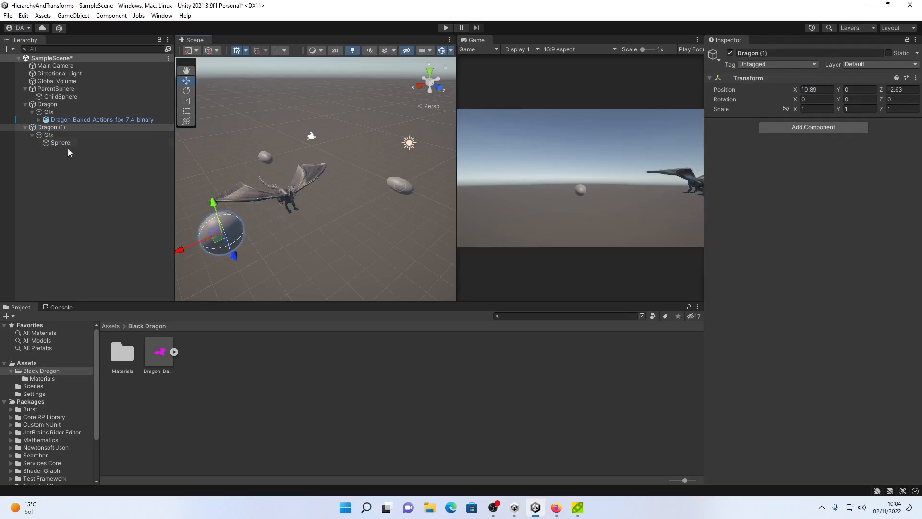
Select both Gfx objects again, try a joint scaling with the sphere centred on its parent, and restore scale 1.
left_click(53, 128)
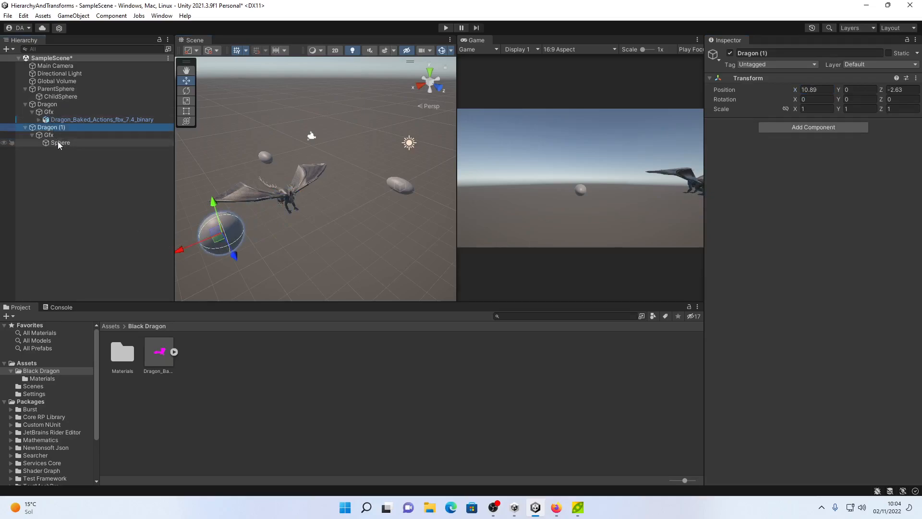
left_click(57, 142)
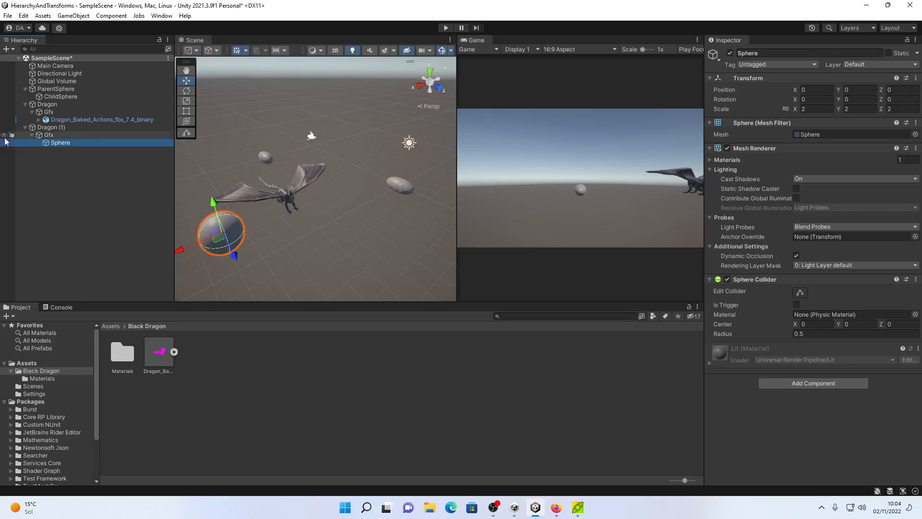
left_click(48, 135)
left_click(57, 112, "ctrl")
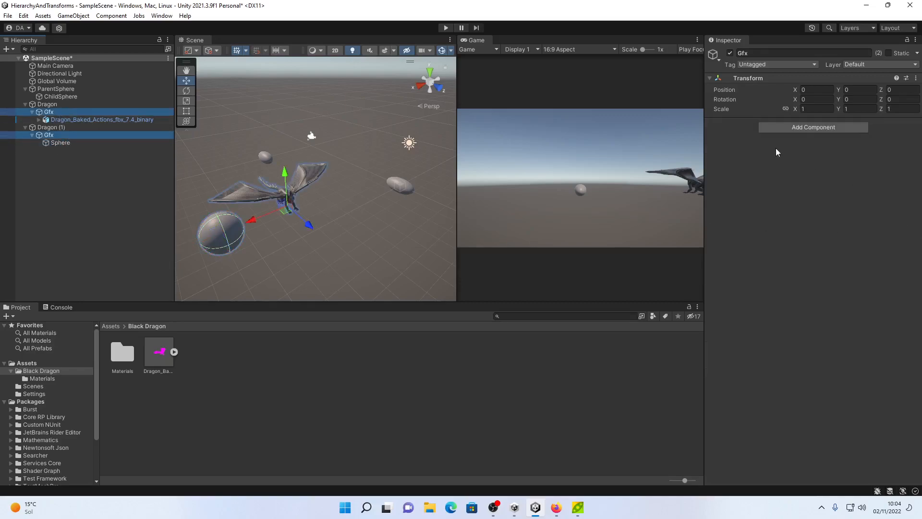
left_click_drag(796, 109, 800, 108)
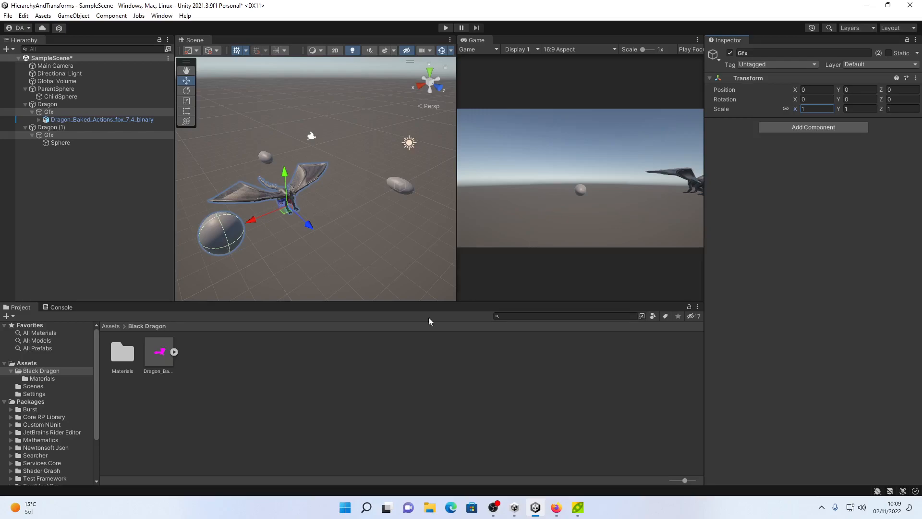
Reimport the dragon FBX model asset in the Black Dragon folder.
left_click(163, 358)
right_click(164, 358)
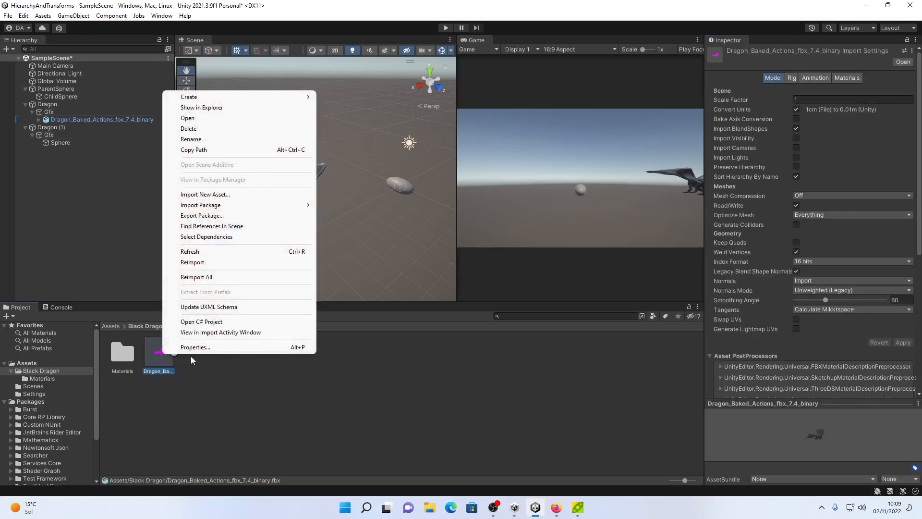
left_click(215, 262)
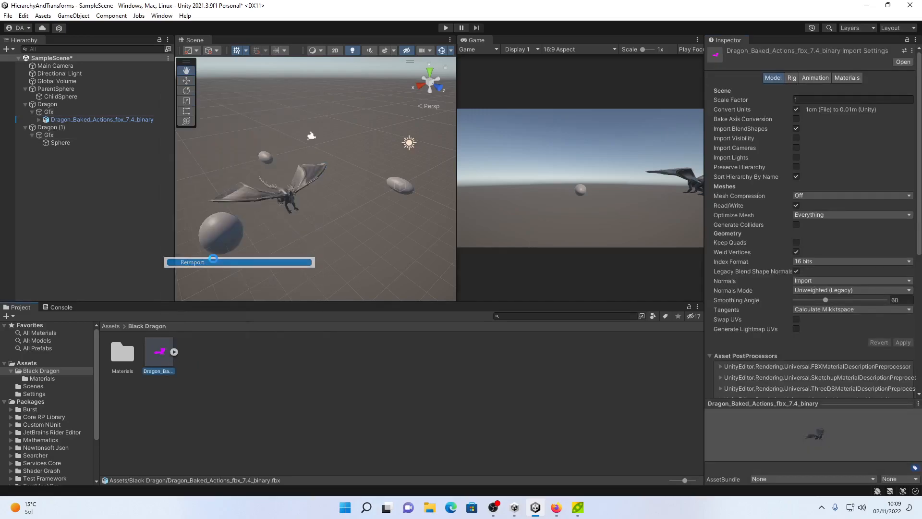
right_click(175, 351)
left_click(222, 245)
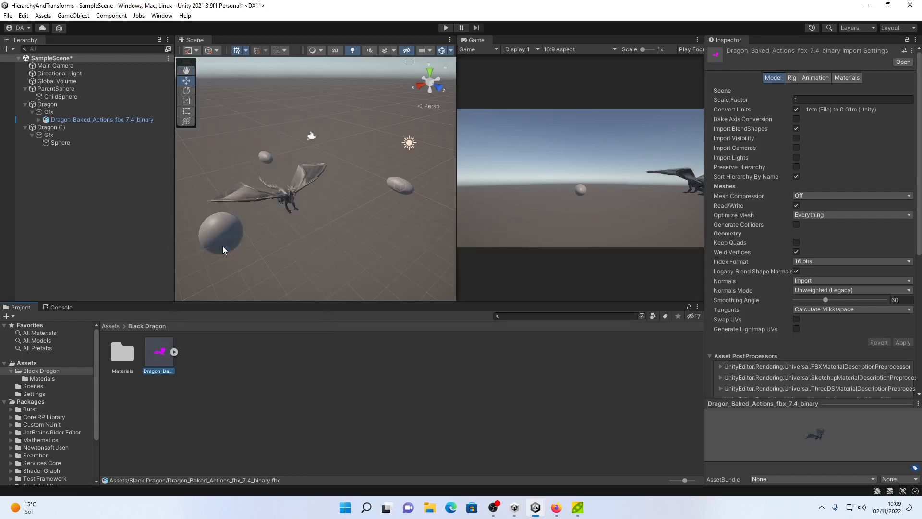
Try to open the dragon FBX asset externally, cancel the Autodesk MotionBuilder 2023 configuration, and look over the asset's import settings.
double_click(161, 359)
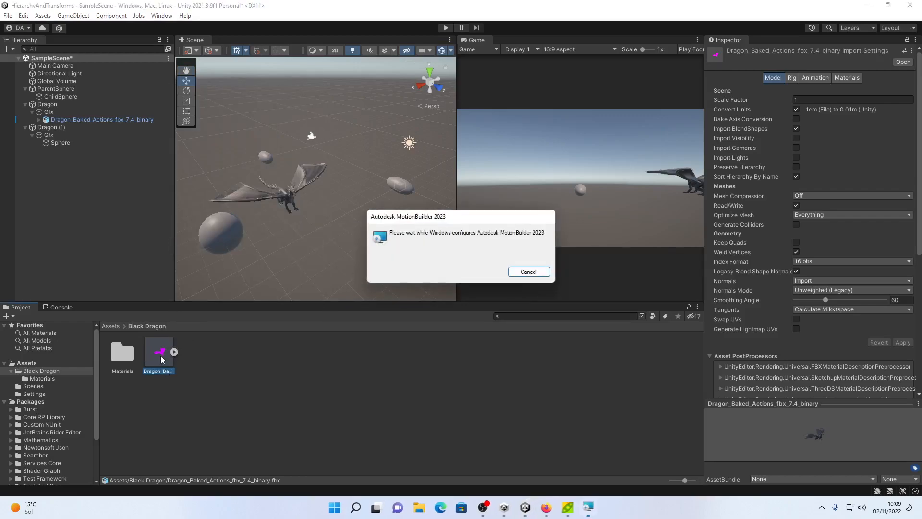
left_click(542, 271)
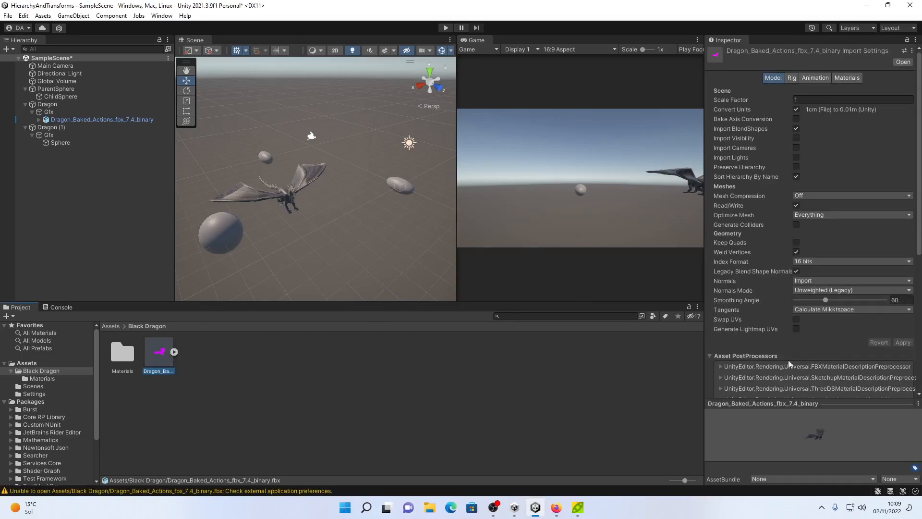
scroll(863, 335, "down", 4)
scroll(863, 331, "up", 3)
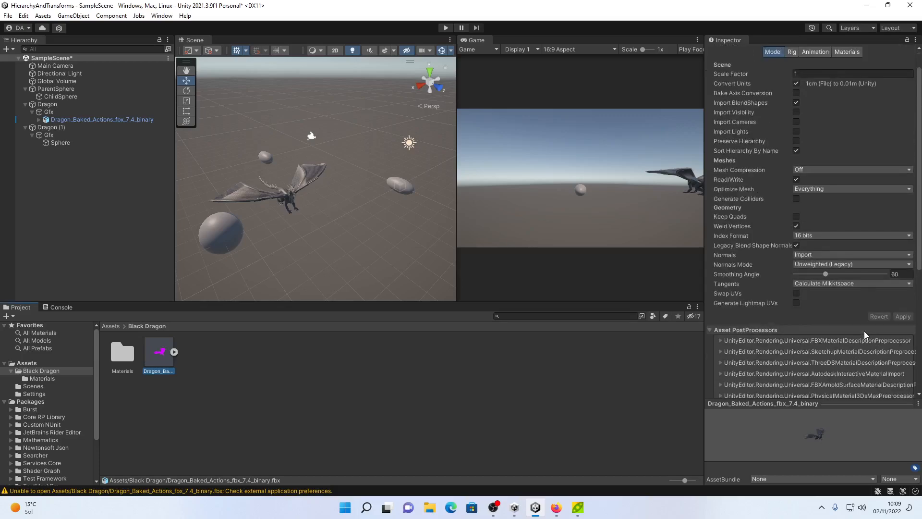
Check the dragon FBX asset's material import settings and return to its model import settings.
scroll(864, 330, "up", 2)
left_click(846, 77)
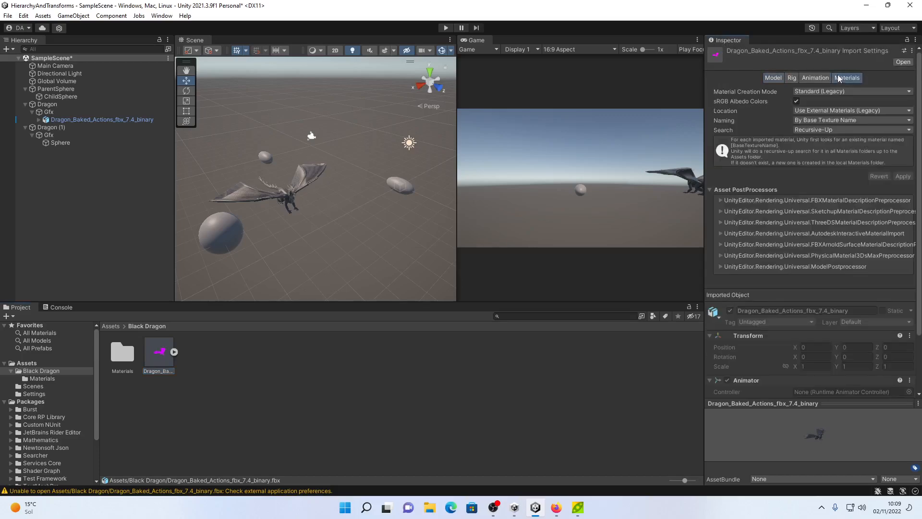
left_click(769, 78)
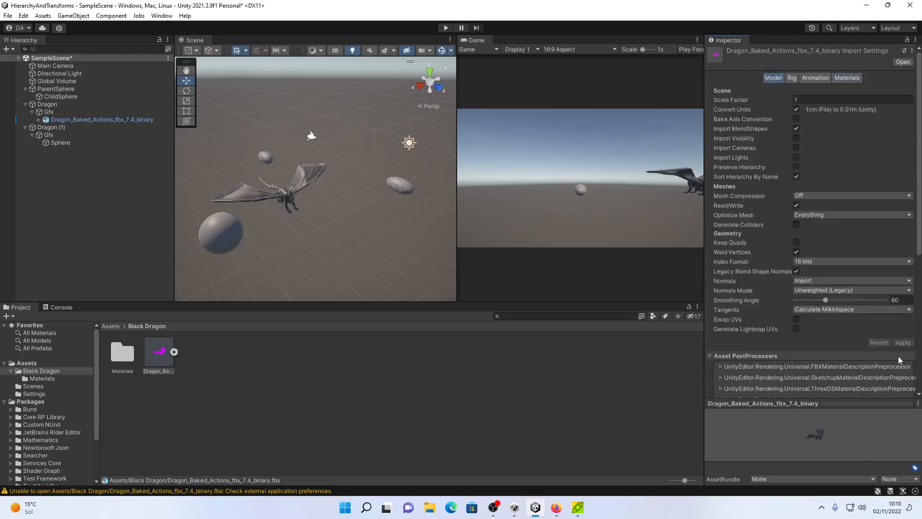
right_click(149, 340)
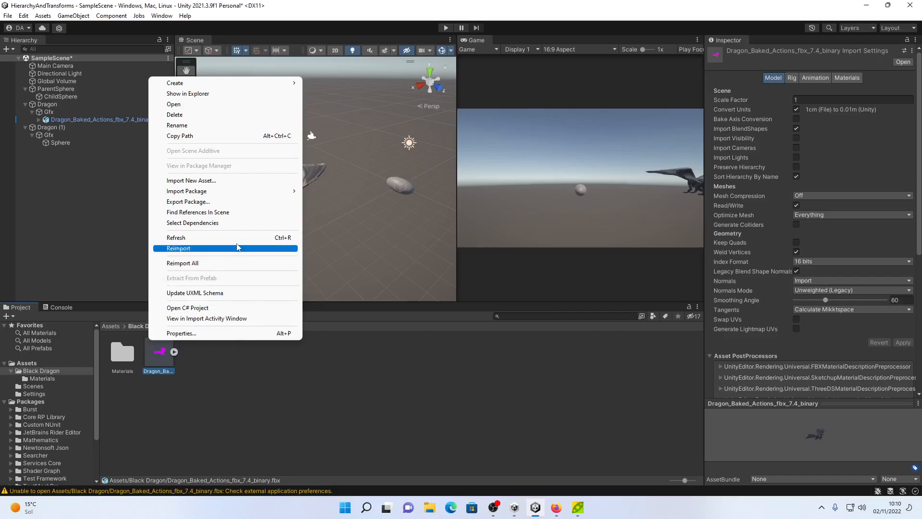
left_click(238, 263)
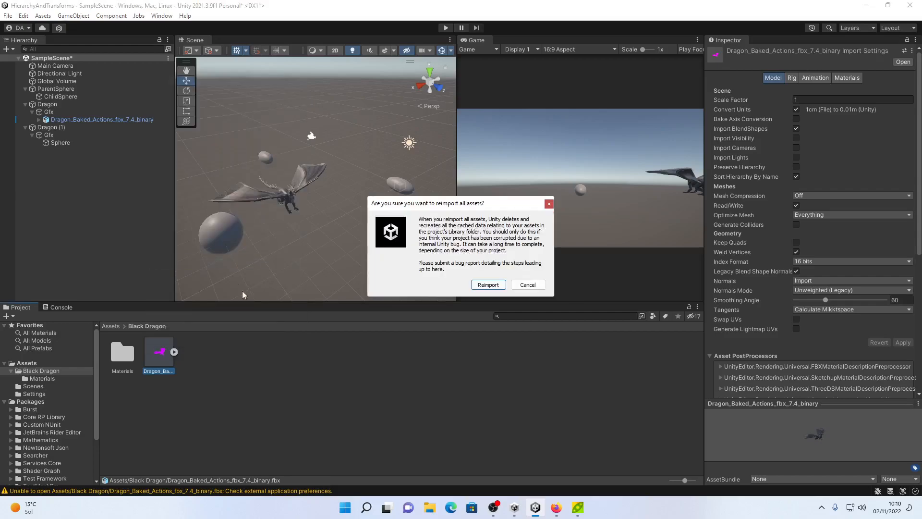
left_click(514, 286)
Refresh the project assets and reimport the dragon FBX model in the Black Dragon folder.
right_click(161, 346)
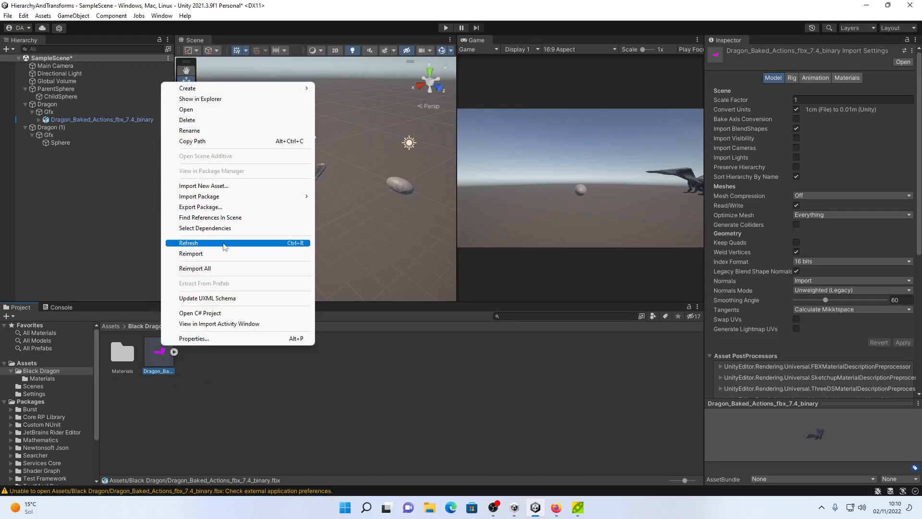
left_click(224, 247)
right_click(151, 356)
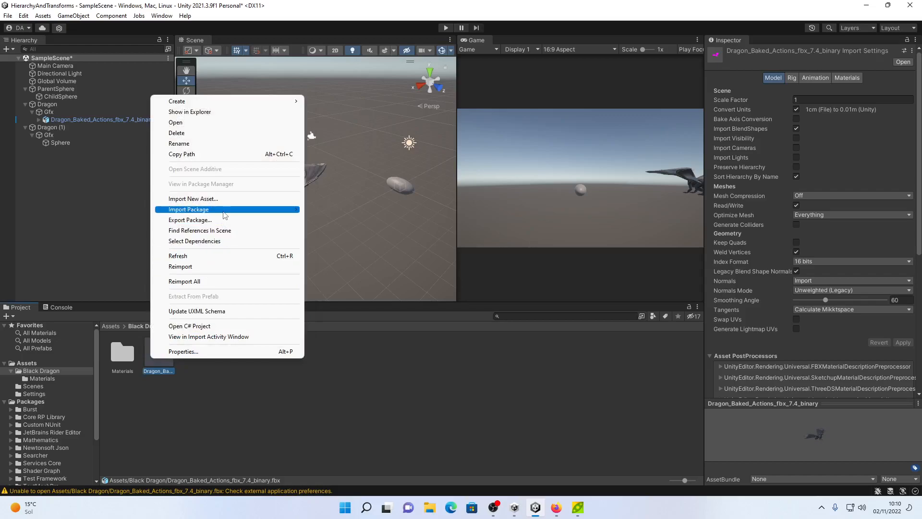
left_click(202, 267)
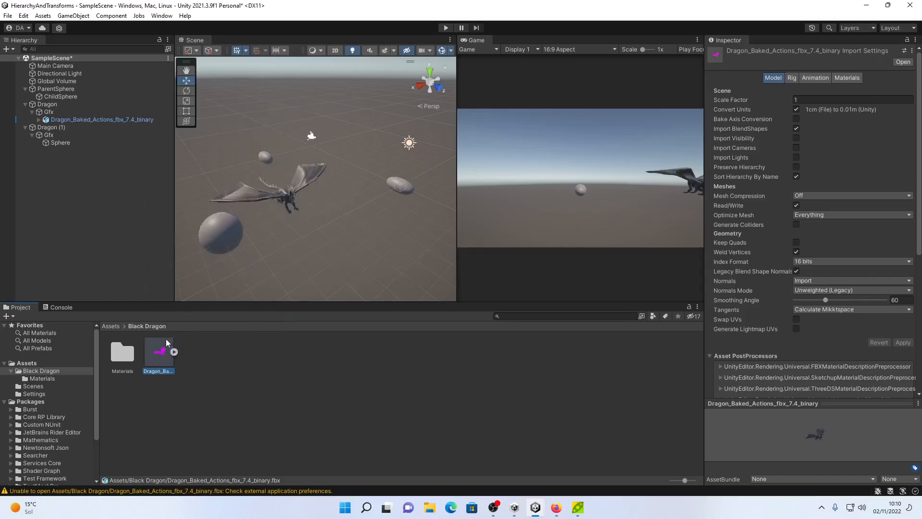
Close the Unity editor, saving the scene, and reopen the HierarchyAndTransforms project from Unity Hub.
left_click(233, 366)
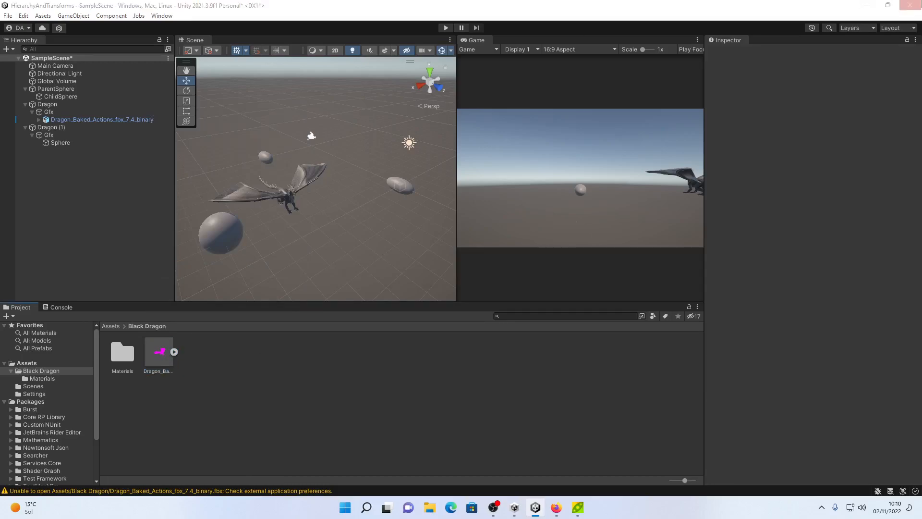
left_click(910, 5)
left_click(447, 271)
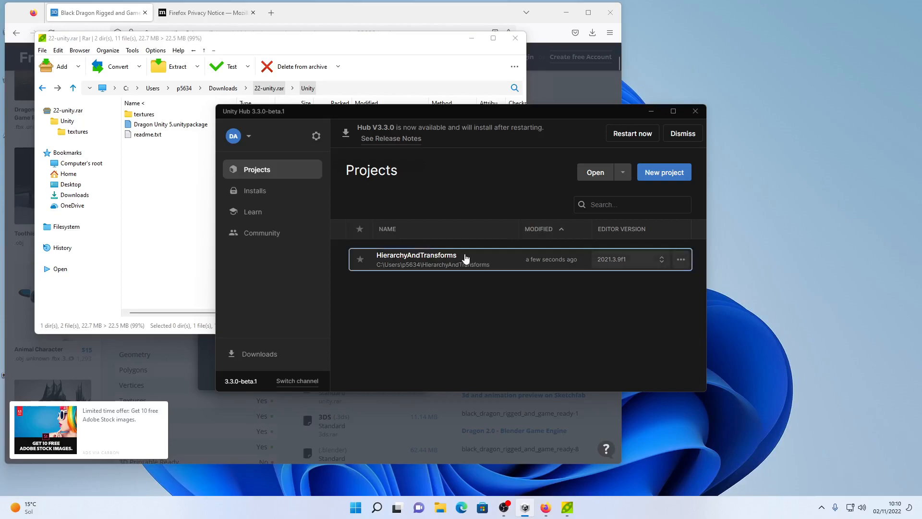
left_click(466, 258)
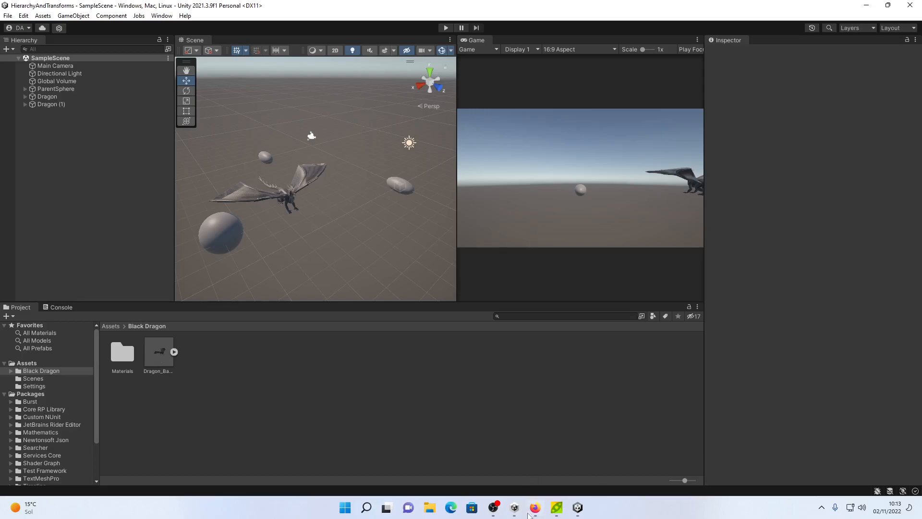
left_click(515, 507)
left_click(493, 507)
left_click(710, 334)
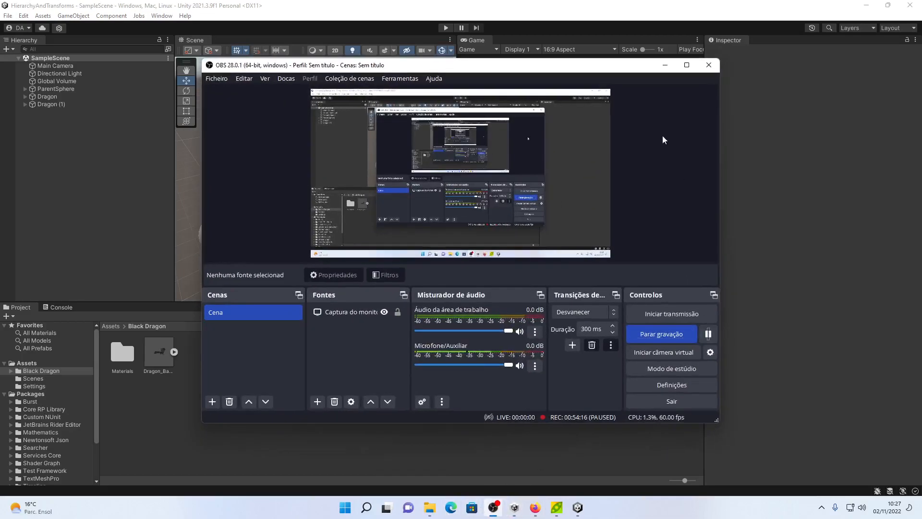
left_click(129, 191)
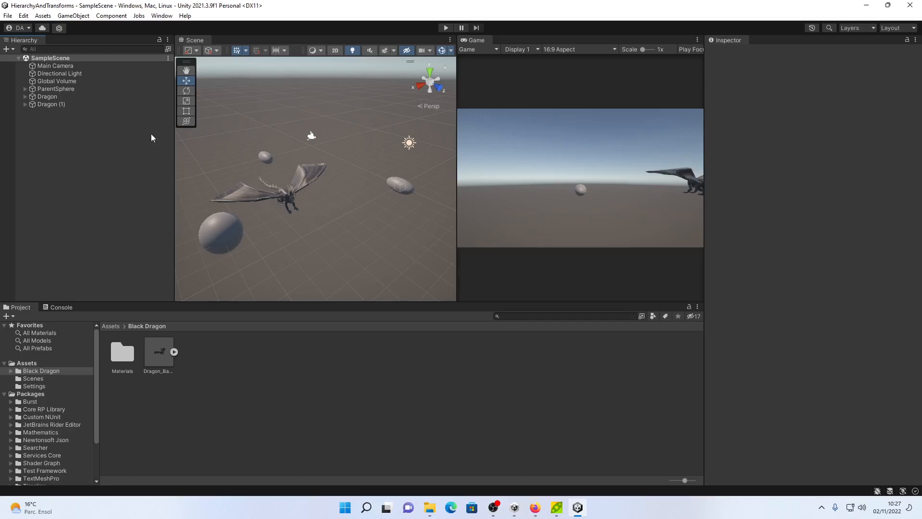
Delete ParentSphere, Dragon and Dragon (1) from the scene hierarchy.
left_click(57, 90)
left_click(58, 103, "shift")
key("Delete")
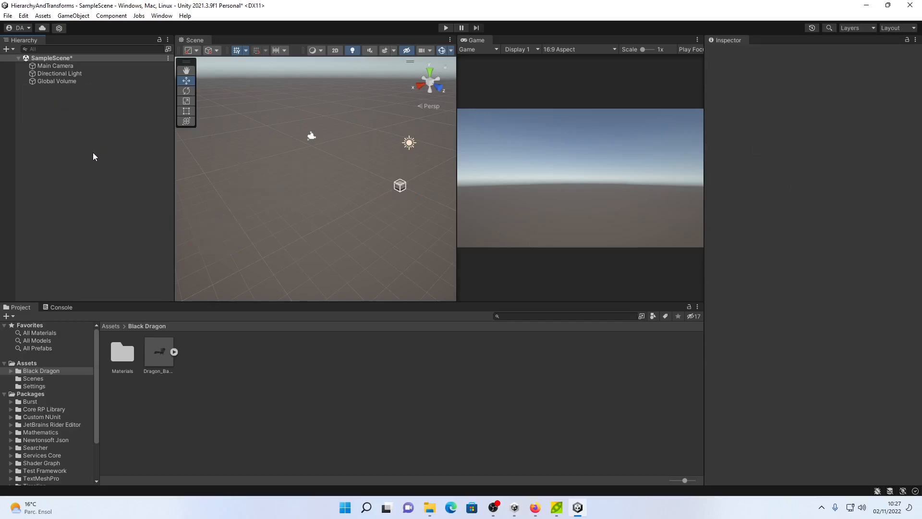
Create a 3D sphere in the scene and name it Sun.
right_click(65, 129)
mouse_move(101, 258)
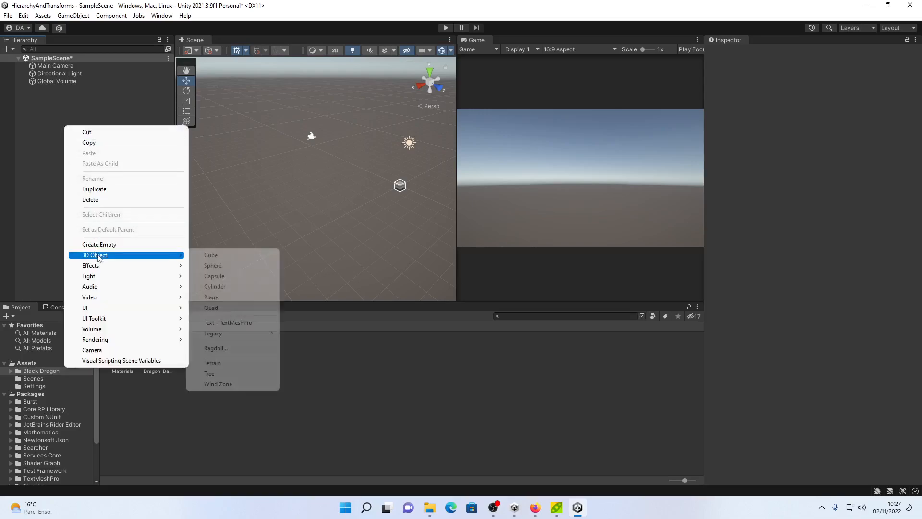
left_click(213, 266)
type("Sun")
key("Return")
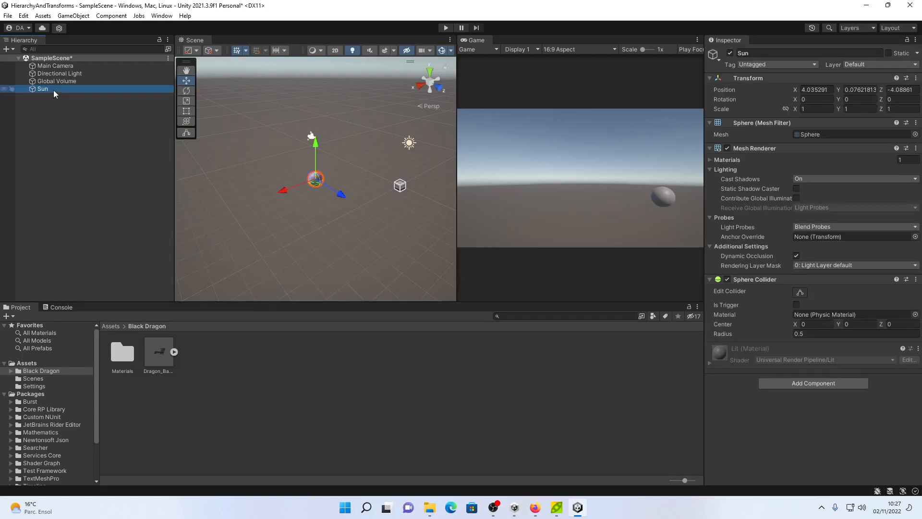
Wrap the Sun sphere in an empty parent named Sun and rename the child sphere Gfx.
right_click(54, 91)
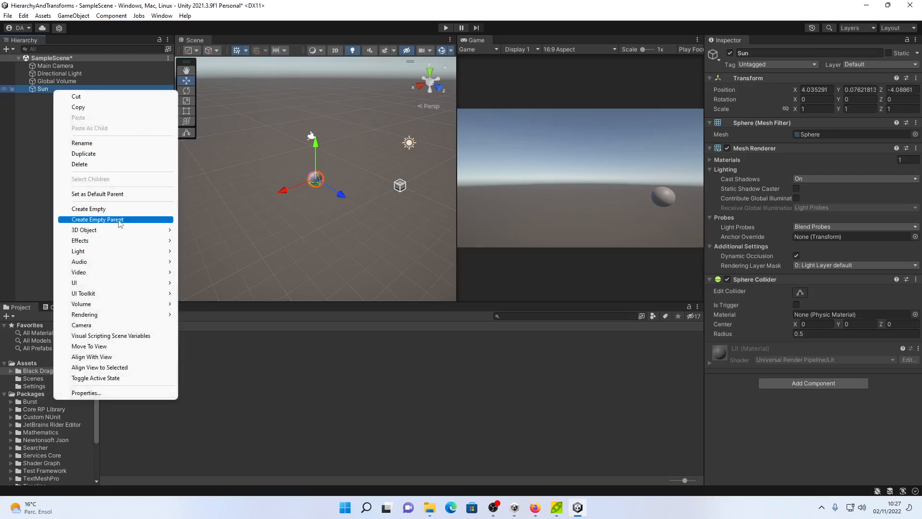
left_click(119, 220)
type("Sun")
key("Return")
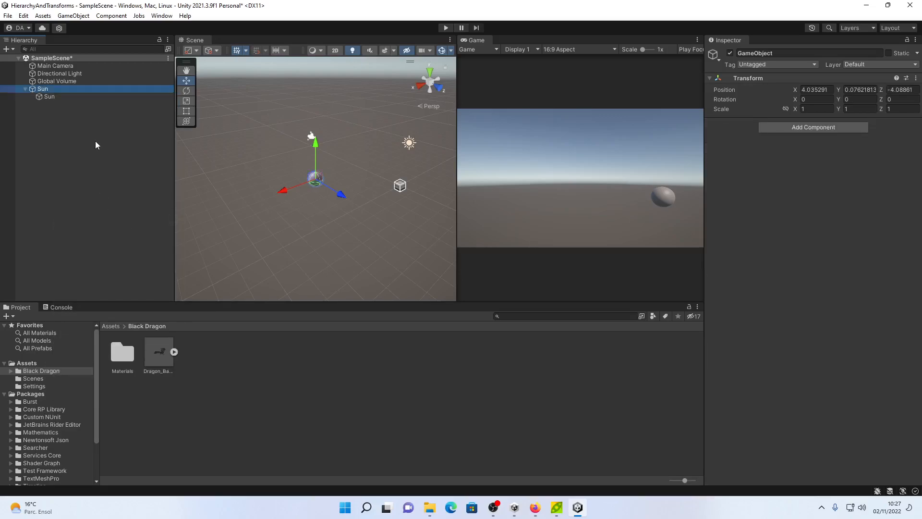
key("Down")
key("F2")
type("Gfx")
key("Return")
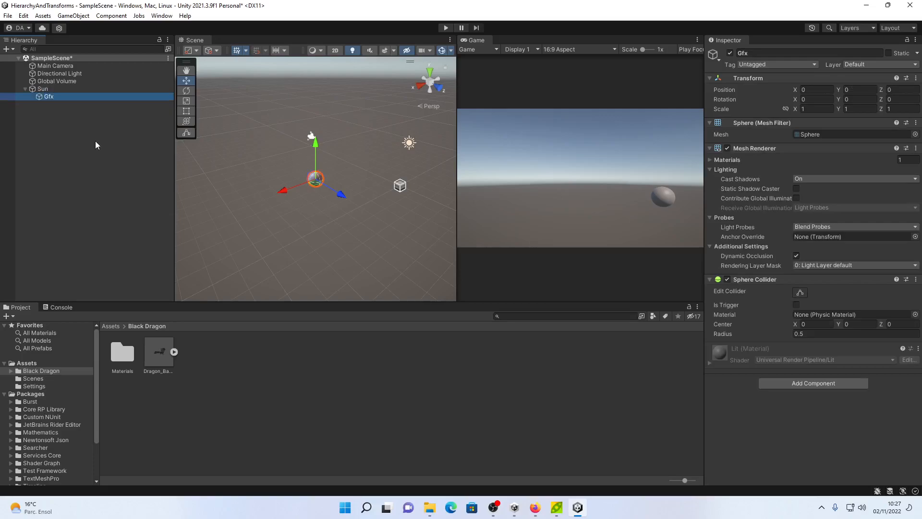
Set the Gfx sphere's scale to 5 on X, Y and Z.
left_click(826, 110)
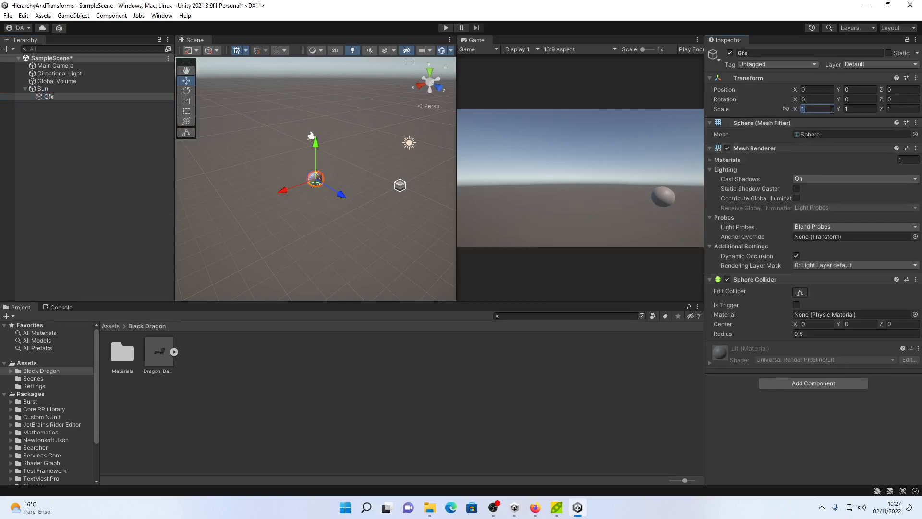
type("5")
key("Tab")
type("5")
key("Tab")
type("5")
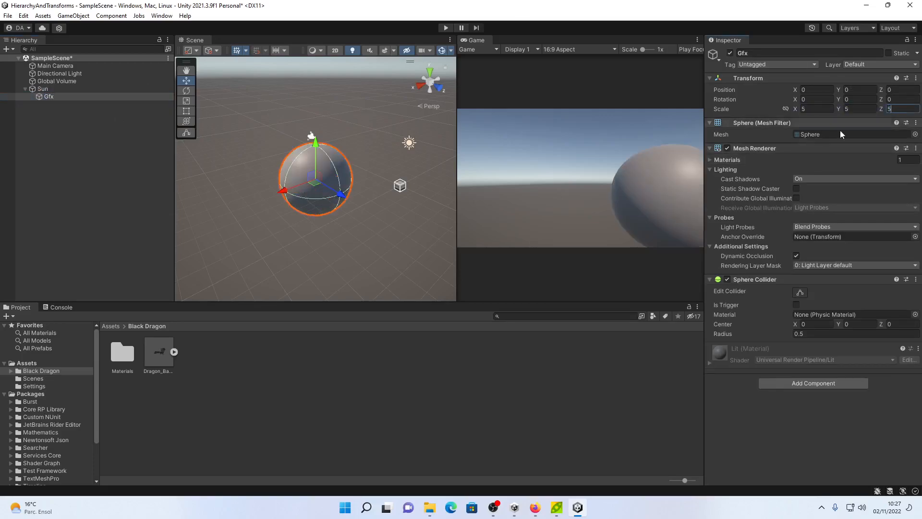
Set the parent Sun object's position to 0 on X, Y and Z.
middle_click_drag(393, 201, 358, 194)
scroll(351, 192, "down", 5)
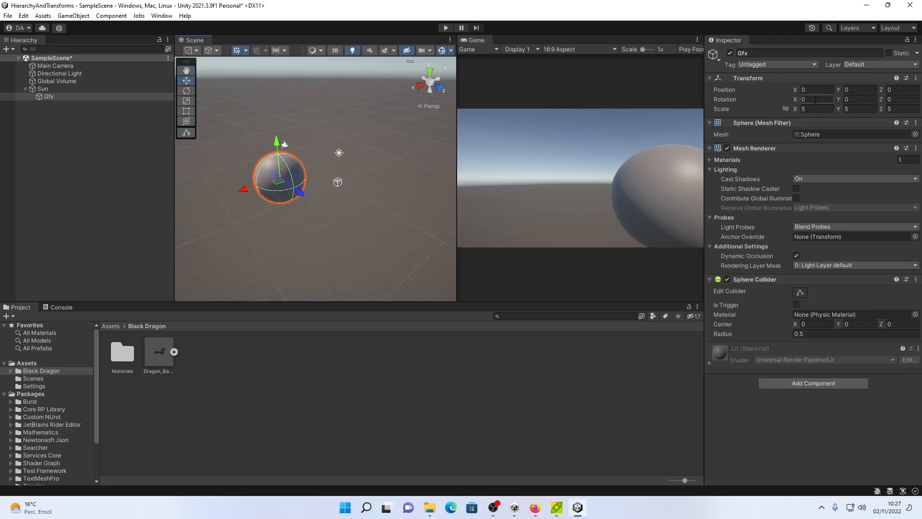
left_click(90, 89)
left_click(825, 91)
type("0")
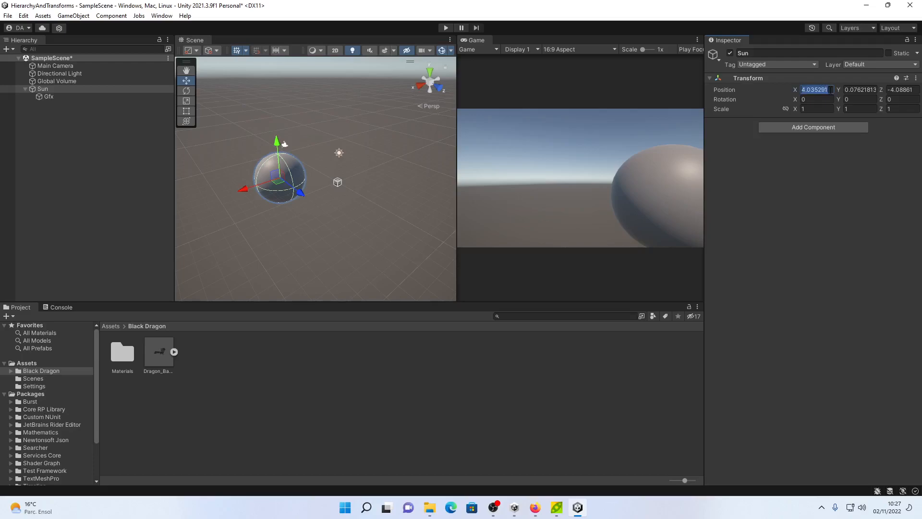
key("Tab")
type("0")
key("Tab")
type("0")
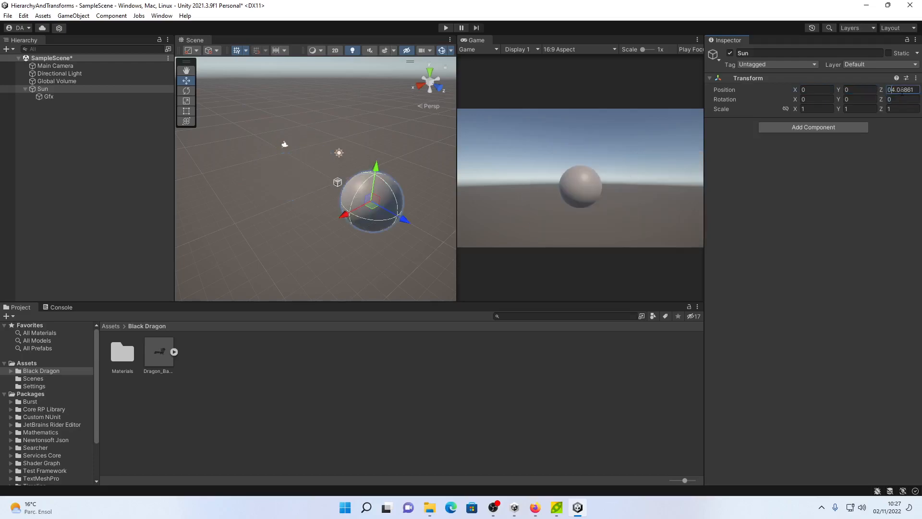
key("Delete")
key("Delete")
key("Delete")
key("Delete")
key("Delete")
key("Delete")
key("Delete")
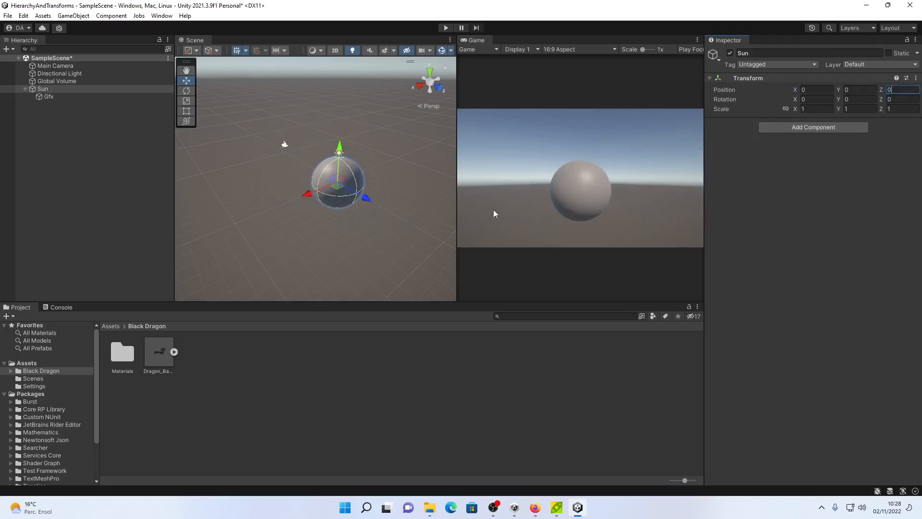
Create a folder named Materials directly under Assets.
left_click(33, 364)
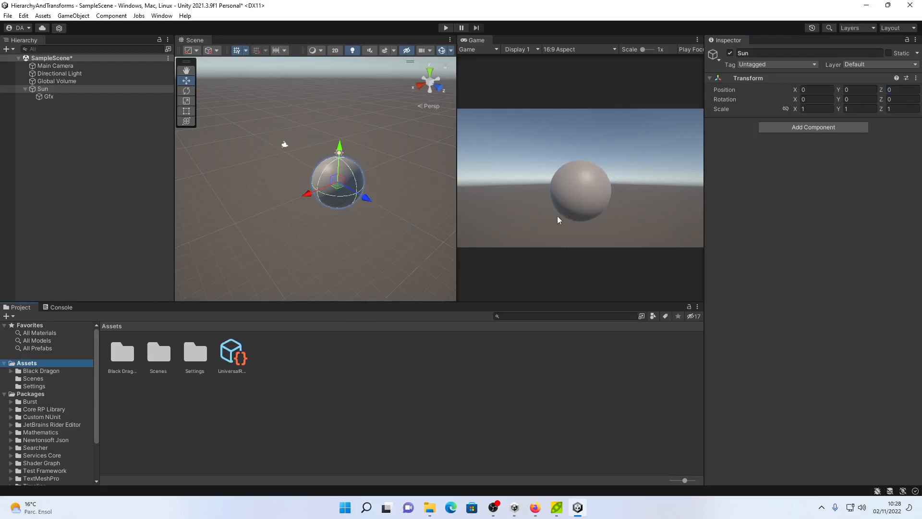
right_click(279, 390)
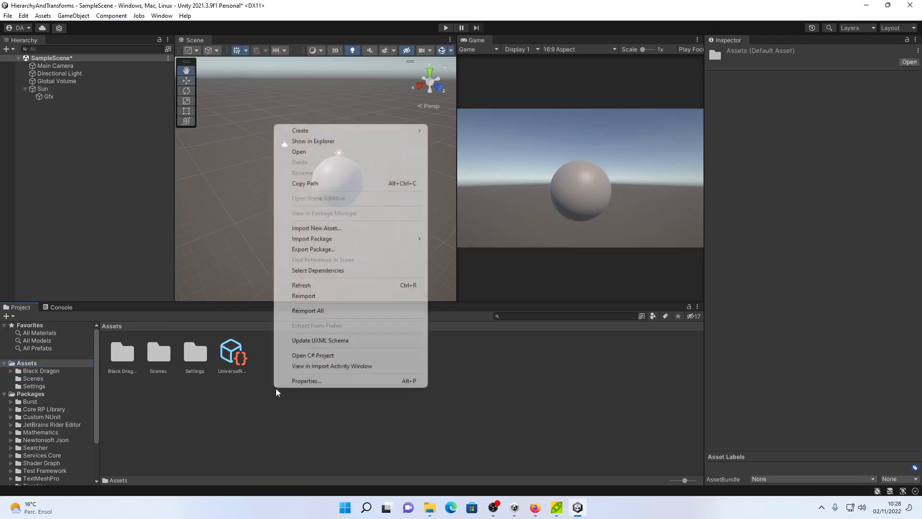
mouse_move(331, 132)
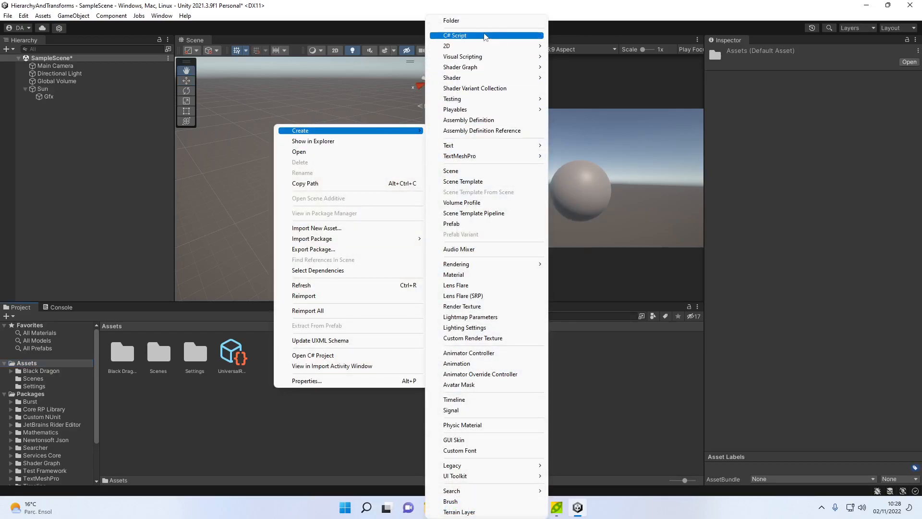
left_click(481, 21)
type("Materials")
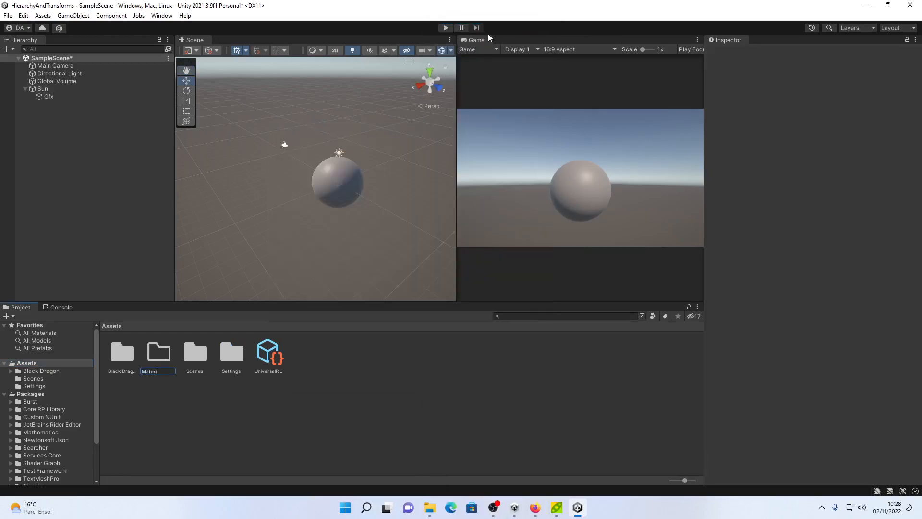
key("Return")
Create a material named Sun inside the new Materials folder.
double_click(159, 353)
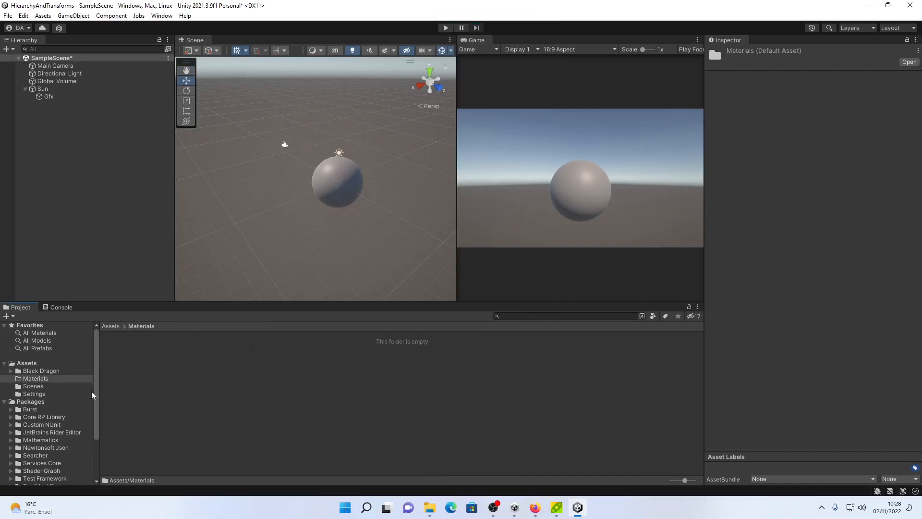
right_click(170, 370)
mouse_move(232, 109)
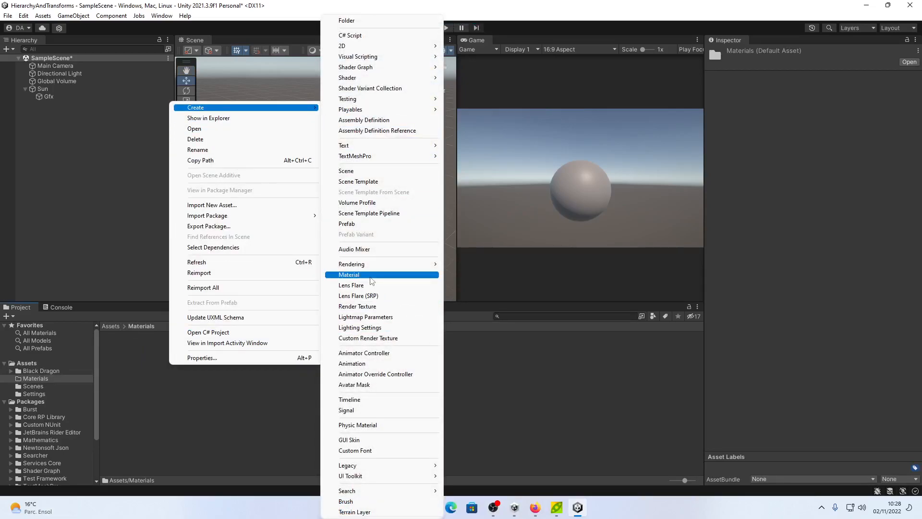
left_click(365, 275)
type("Sun")
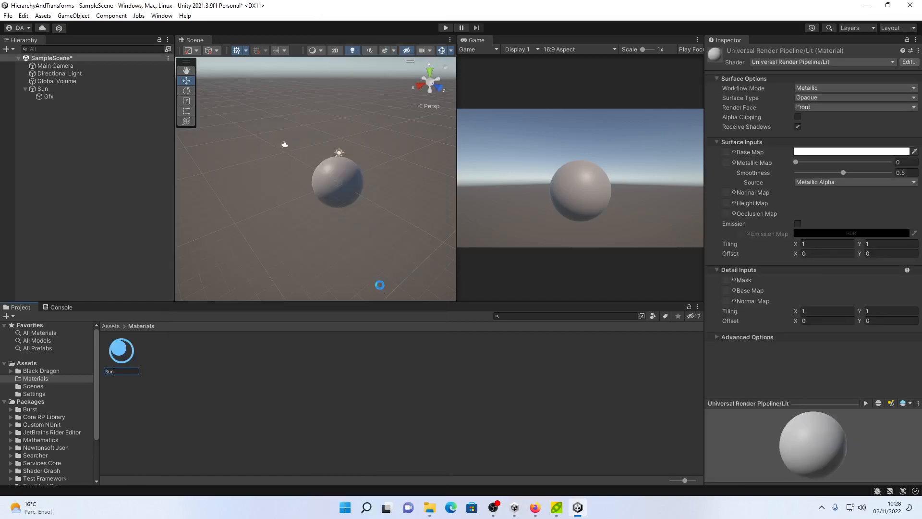
key("Return")
Import the sun, moon, earth and mercury JPG images from the Downloads folder into the Materials folder.
left_click(430, 508)
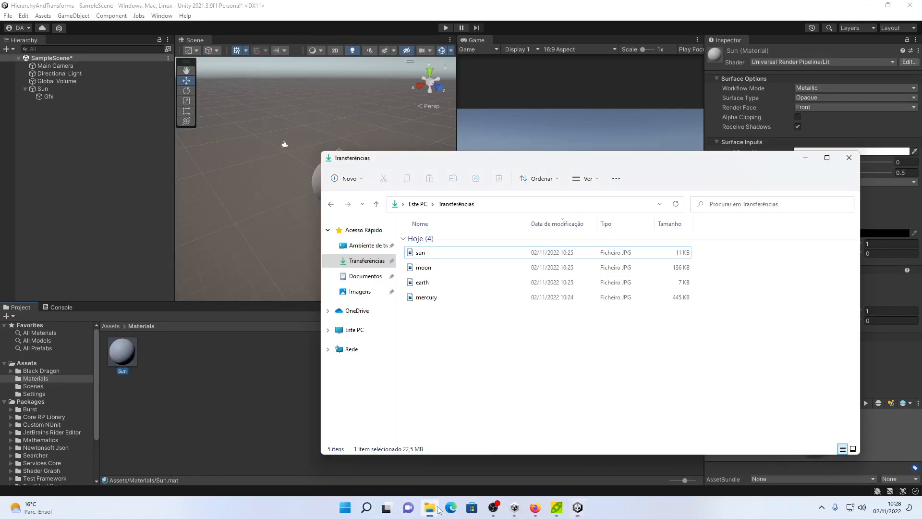
left_click_drag(469, 349, 408, 238)
left_click_drag(422, 298, 193, 396)
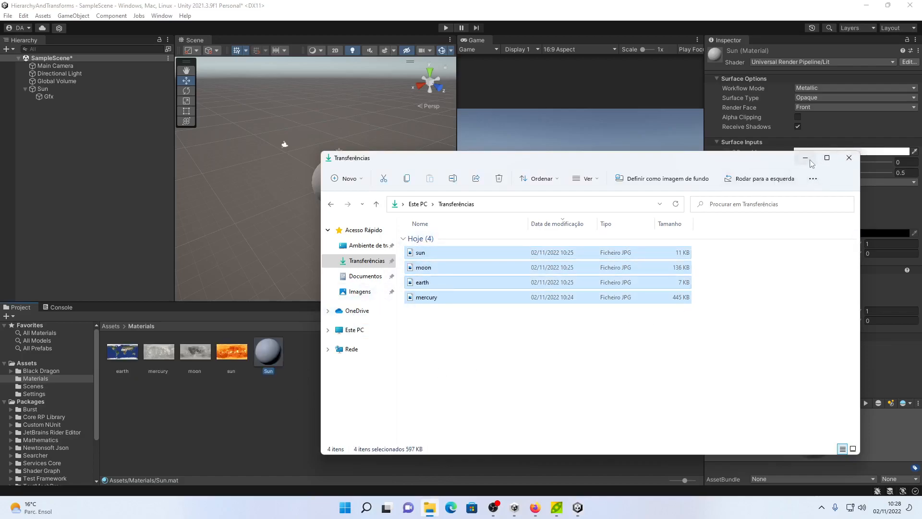
Assign the sun texture as the Base Map of the Sun material.
left_click(262, 393)
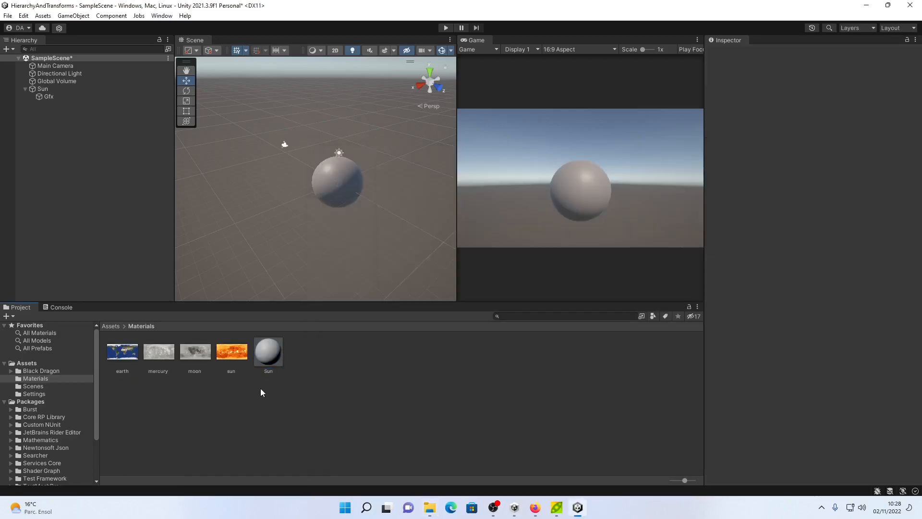
left_click(275, 352)
left_click_drag(236, 351, 727, 153)
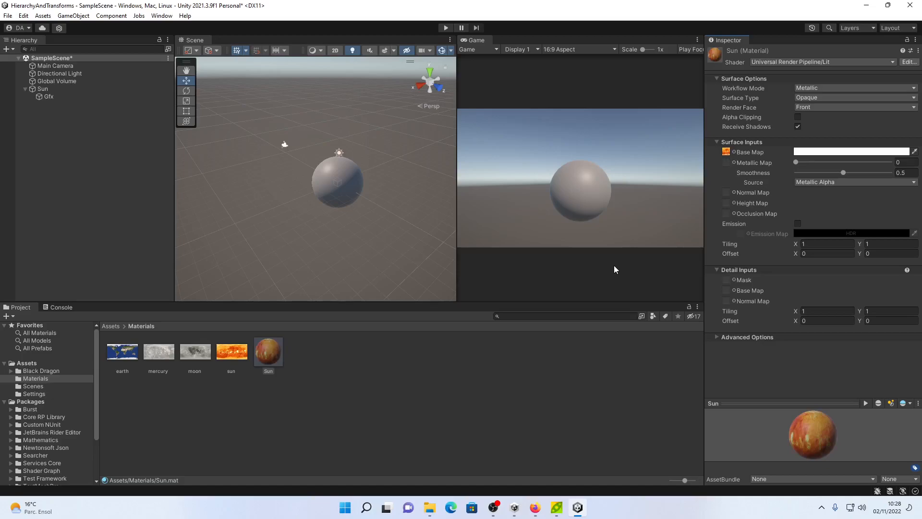
Apply the Sun material to the Gfx sphere and delete the Directional Light from the scene.
left_click_drag(267, 354, 343, 183)
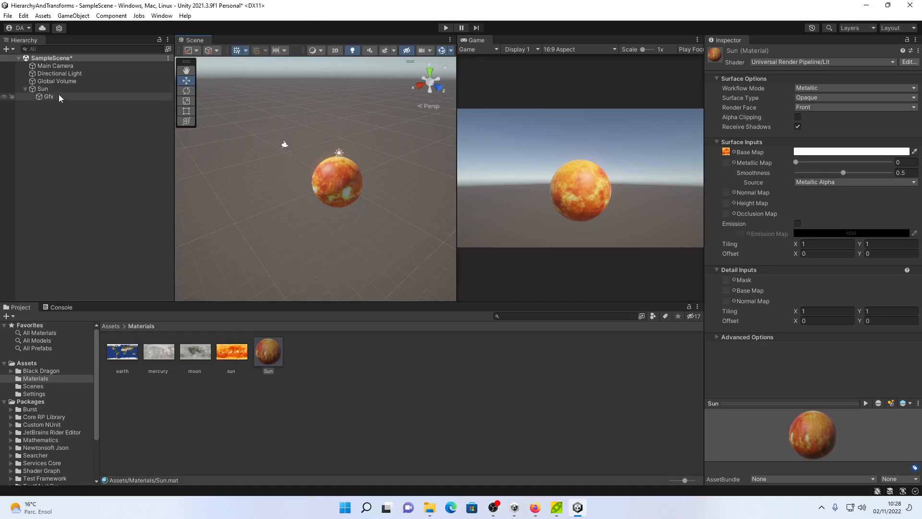
left_click(65, 74)
key("Delete")
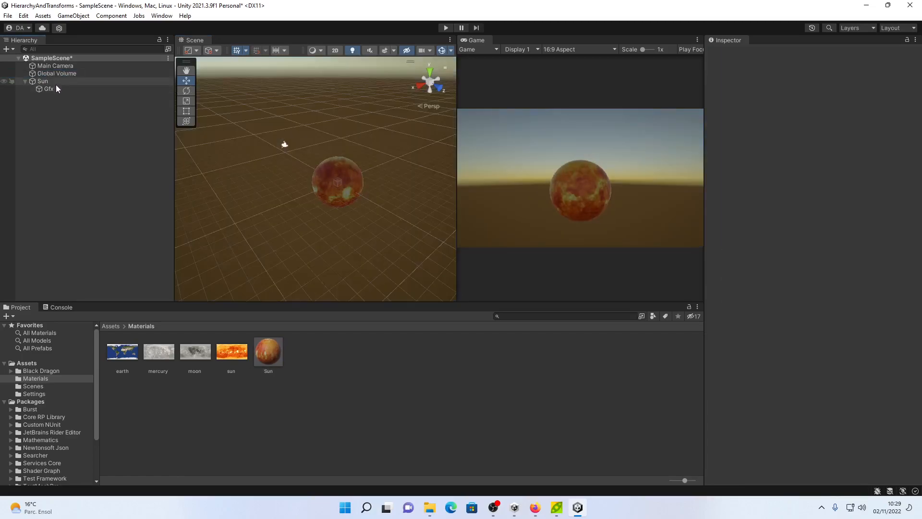
Add a Point Light as a child of the Gfx object.
left_click(59, 89)
right_click(61, 89)
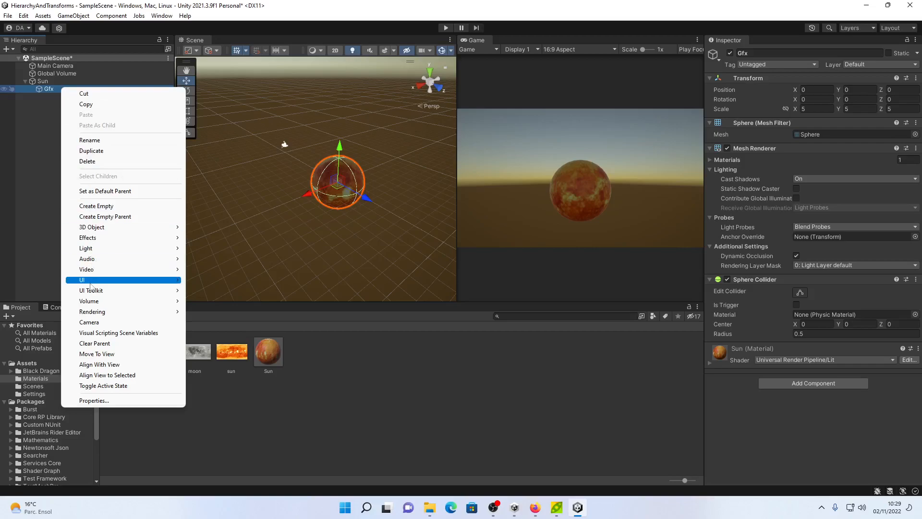
mouse_move(111, 248)
left_click(214, 258)
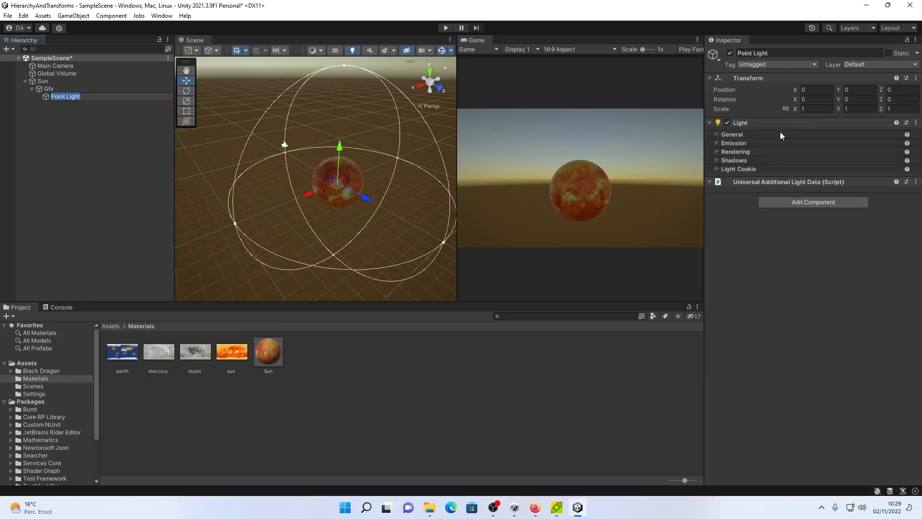
Set the Point Light's emission intensity to 100 and its range to 500.
left_click(720, 137)
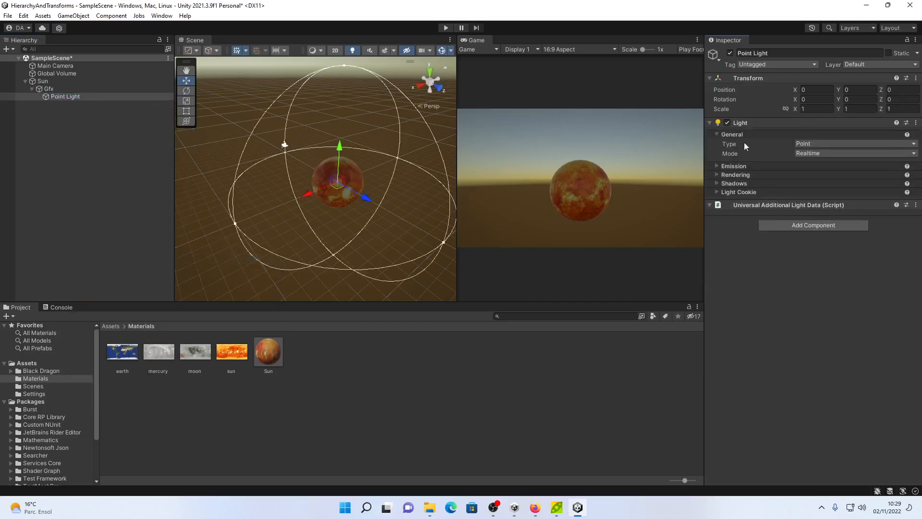
left_click(717, 167)
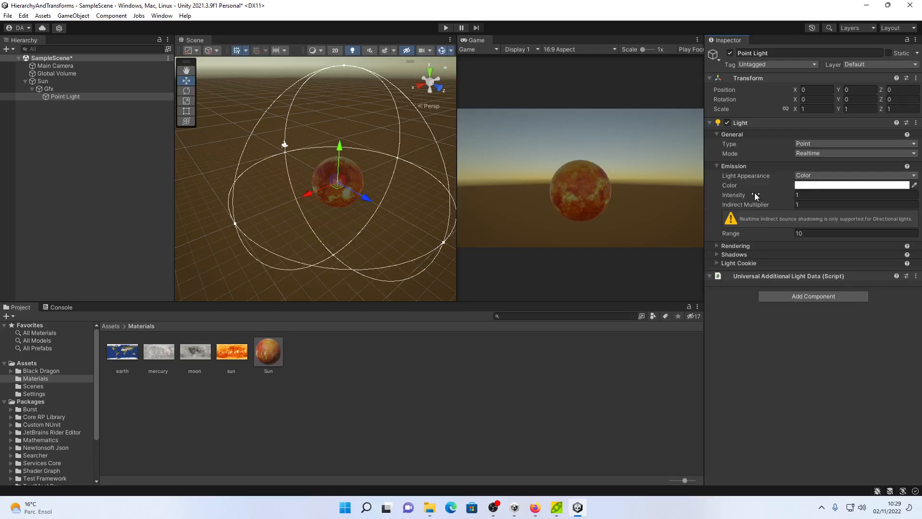
left_click_drag(753, 194, 71, 194)
double_click(813, 195)
type("100")
left_click_drag(772, 233, 146, 232)
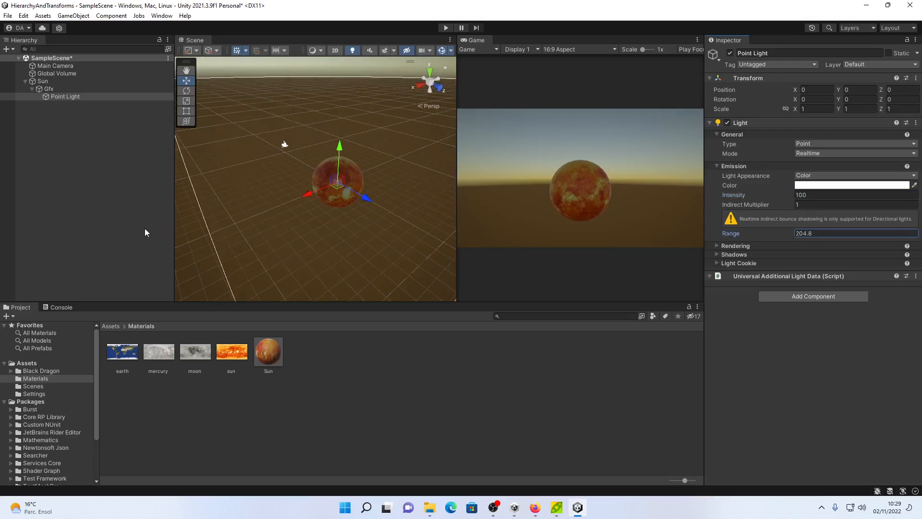
double_click(848, 235)
type("500")
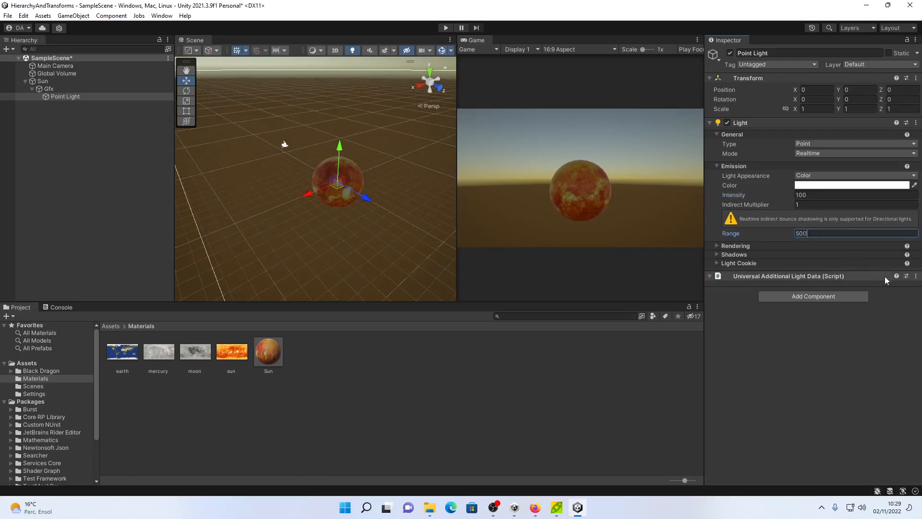
Examine the Point Light's rendering and shadow settings, including the available shadow types.
left_click(716, 246)
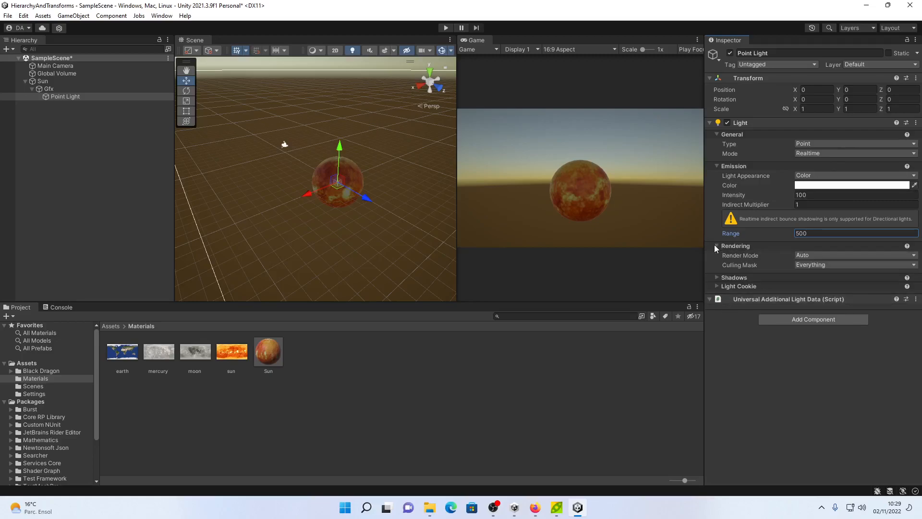
left_click(718, 277)
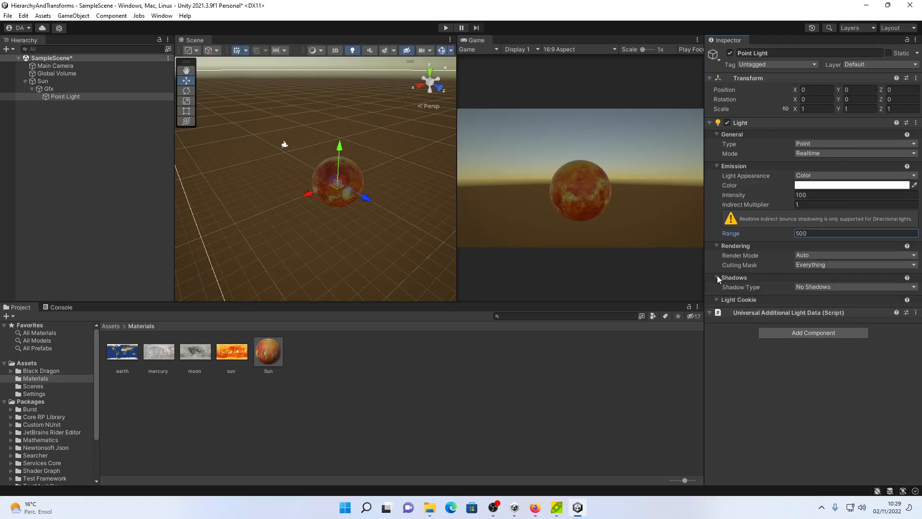
left_click(826, 288)
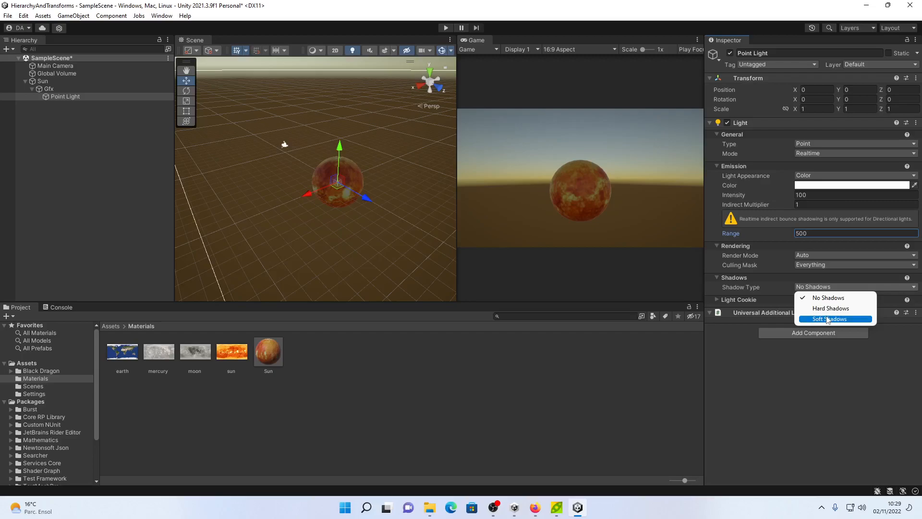
left_click(827, 366)
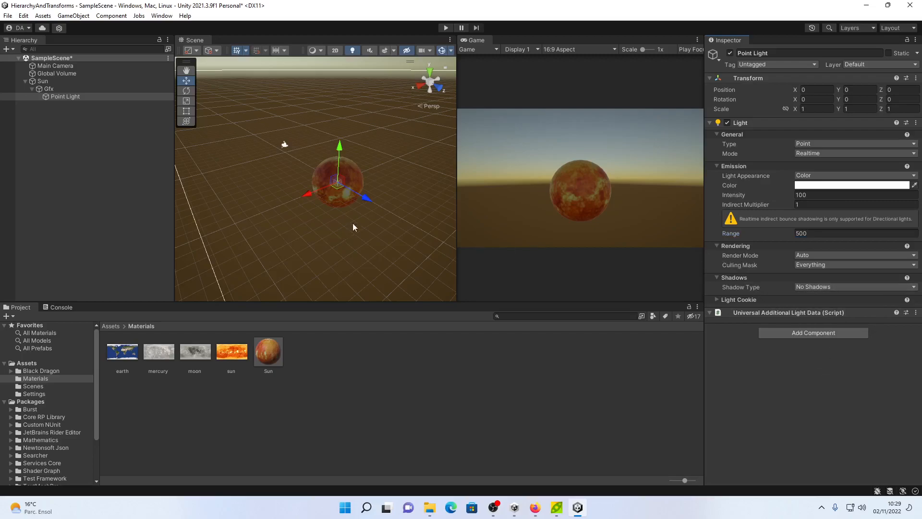
Enable emission on the Sun material and set its emission color to yellow, RGB 255, 201, 16.
left_click_drag(414, 244, 317, 243, "alt")
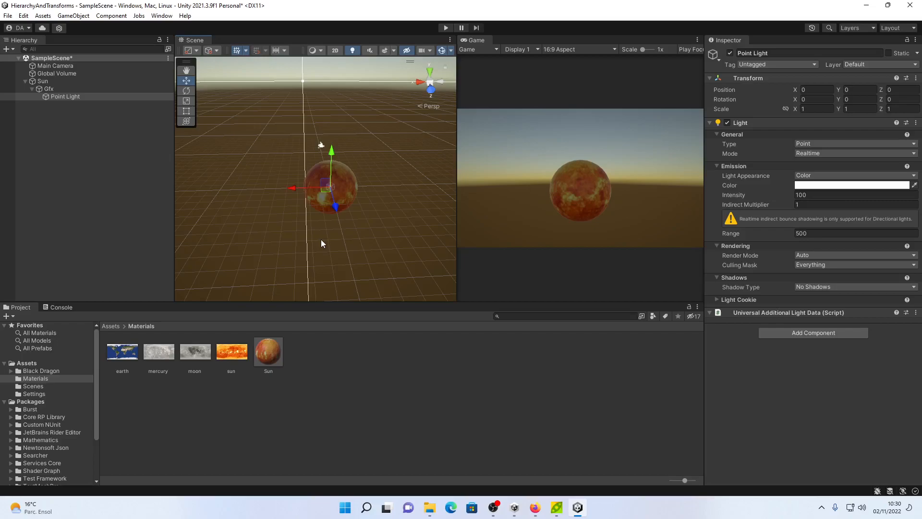
left_click(287, 348)
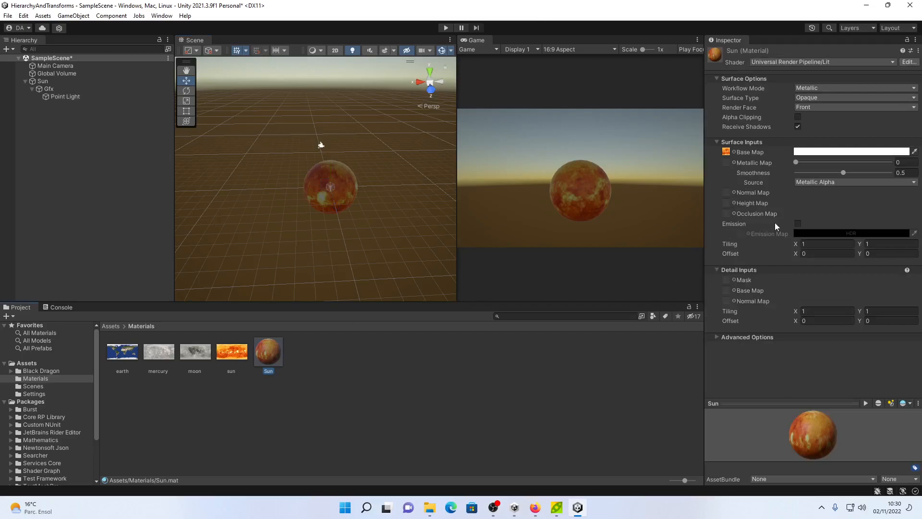
left_click(798, 224)
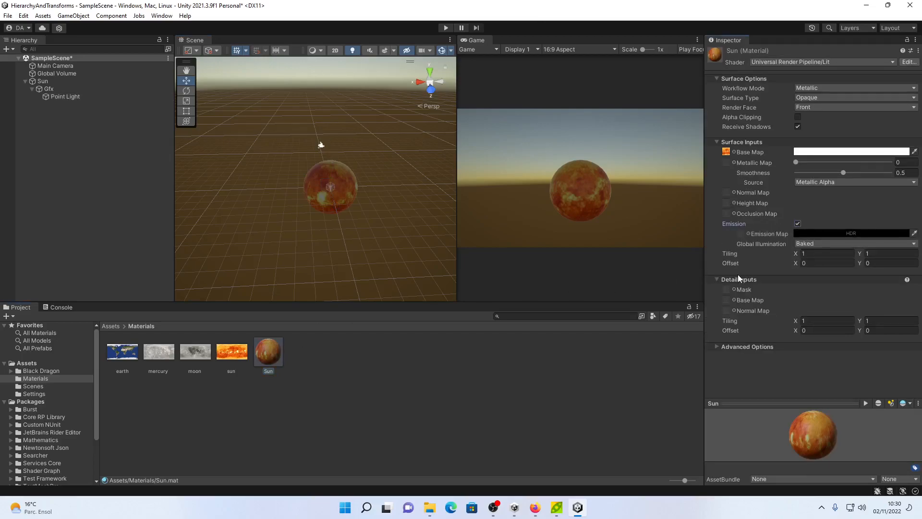
left_click(809, 234)
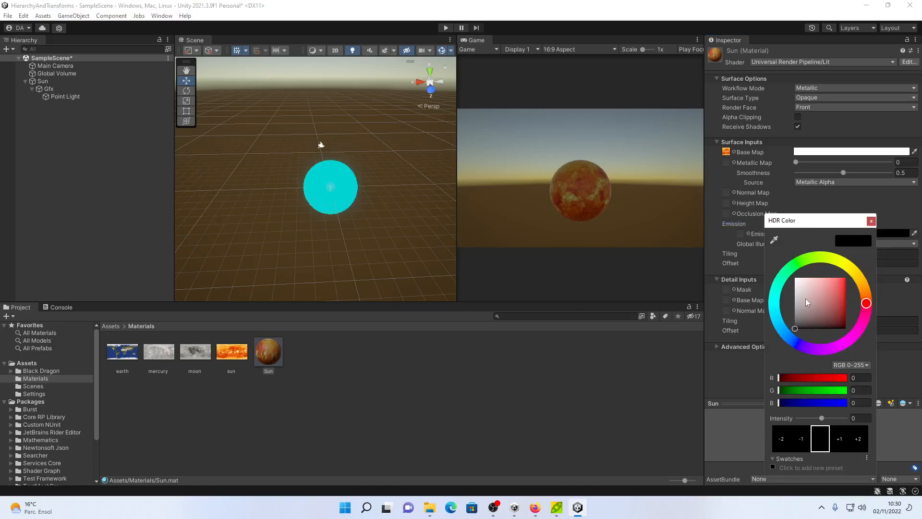
left_click(826, 291)
left_click_drag(858, 275, 844, 279)
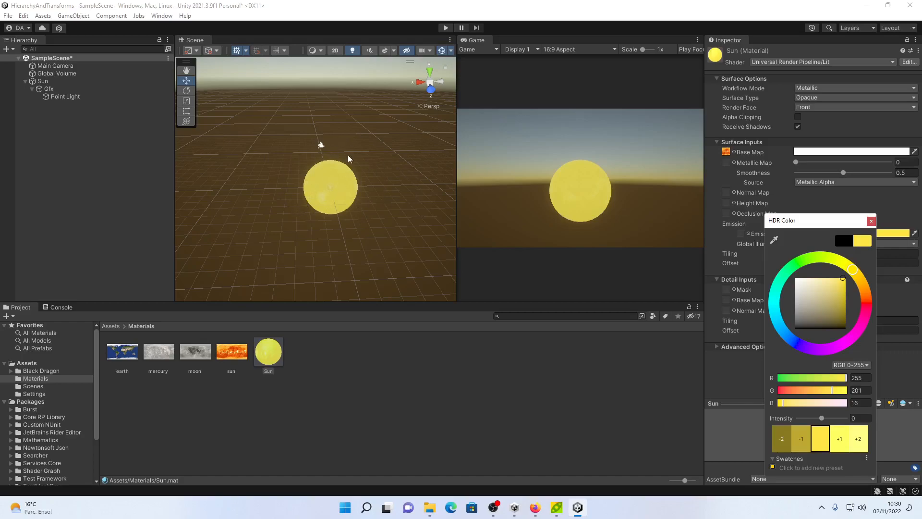
left_click(871, 221)
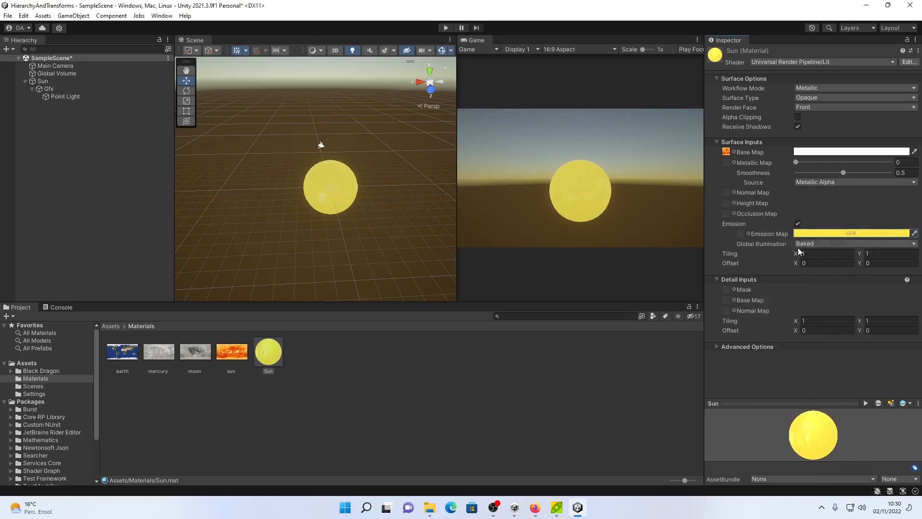
Assign the sun texture as the Sun material's Emission Map and set the HDR intensity to 4.5.
left_click_drag(231, 353, 743, 232)
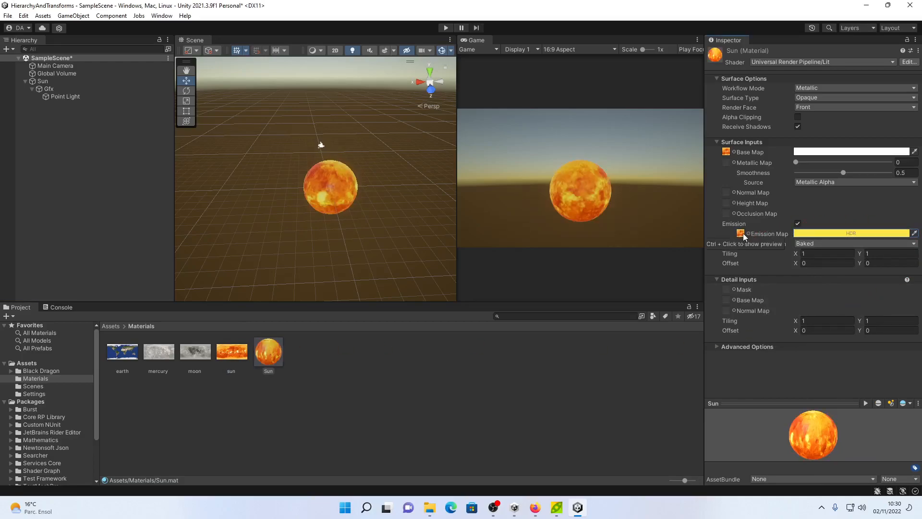
left_click(840, 235)
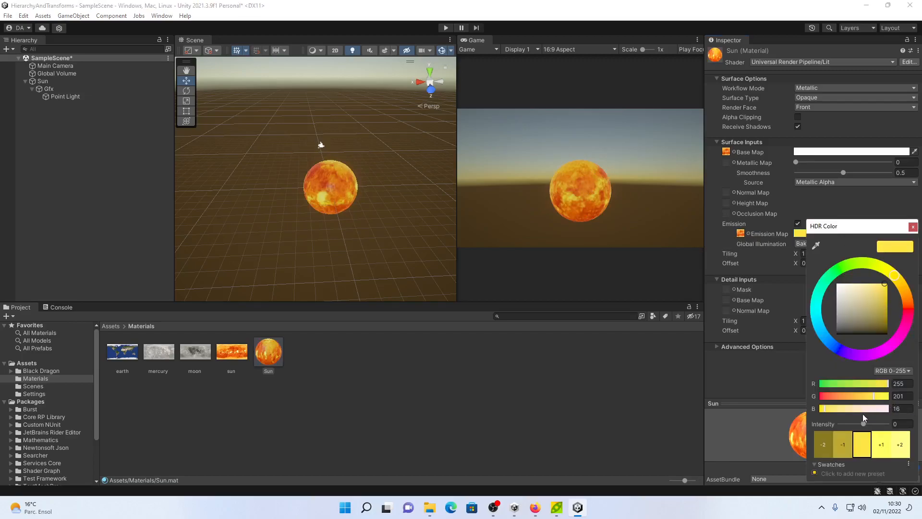
left_click_drag(852, 424, 875, 424)
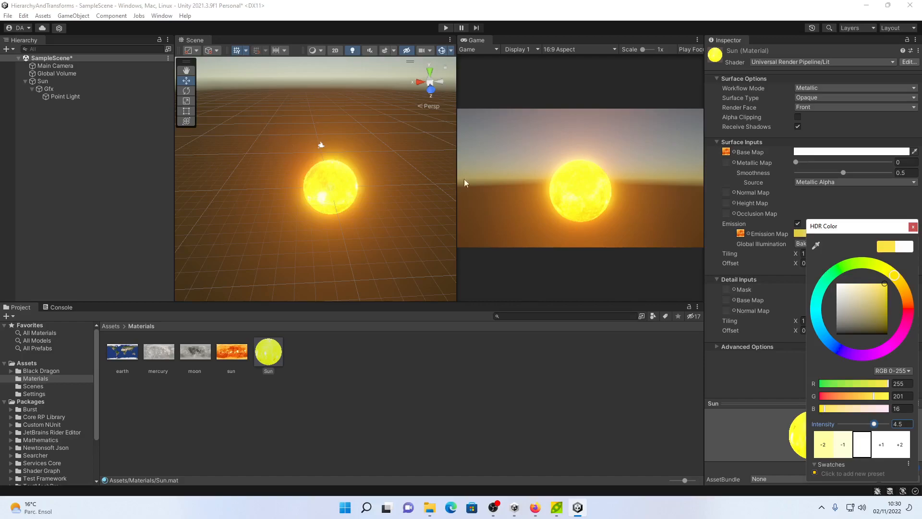
Change the Main Camera's background type to Solid Color and set the background color to black, 000000.
left_click(64, 67)
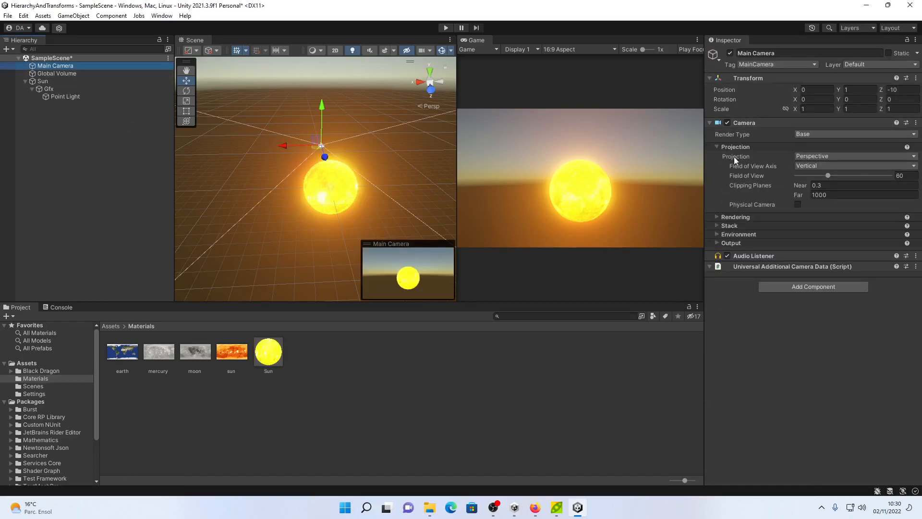
left_click(718, 215)
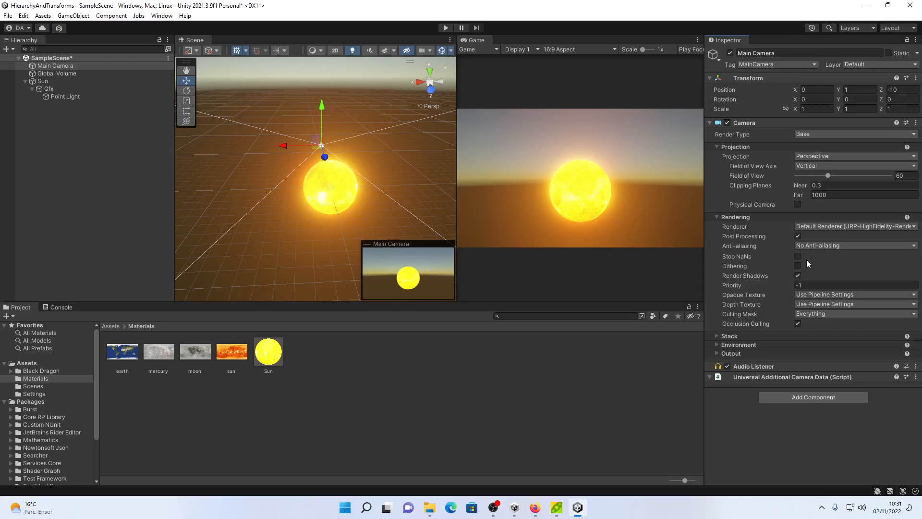
left_click(718, 336)
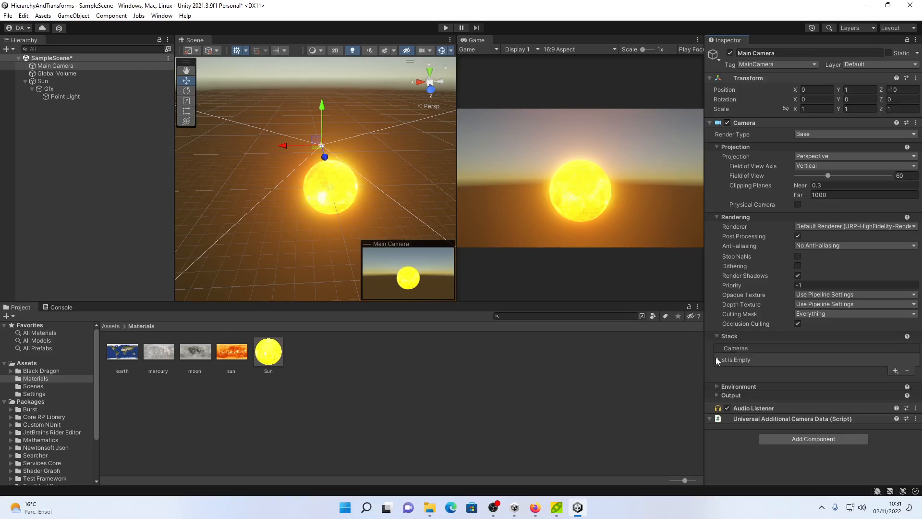
left_click(717, 387)
scroll(817, 389, "down", 1)
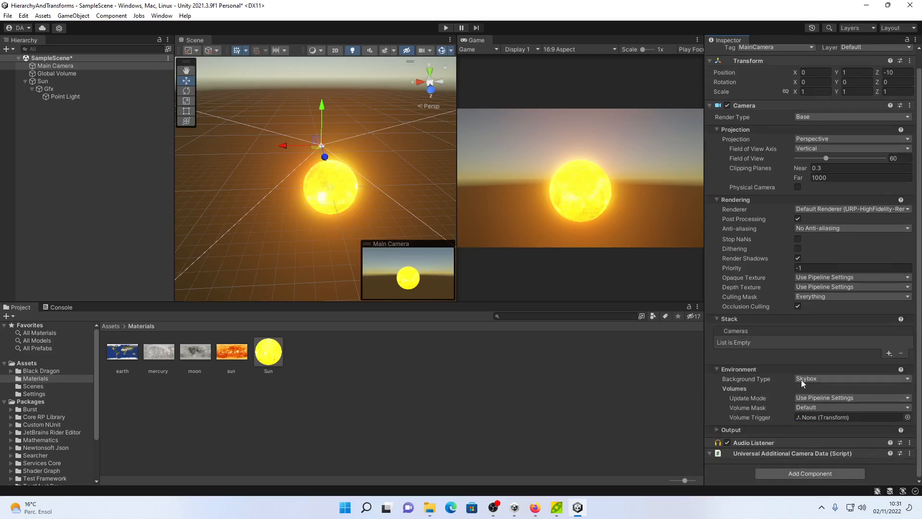
left_click(807, 379)
left_click(823, 399)
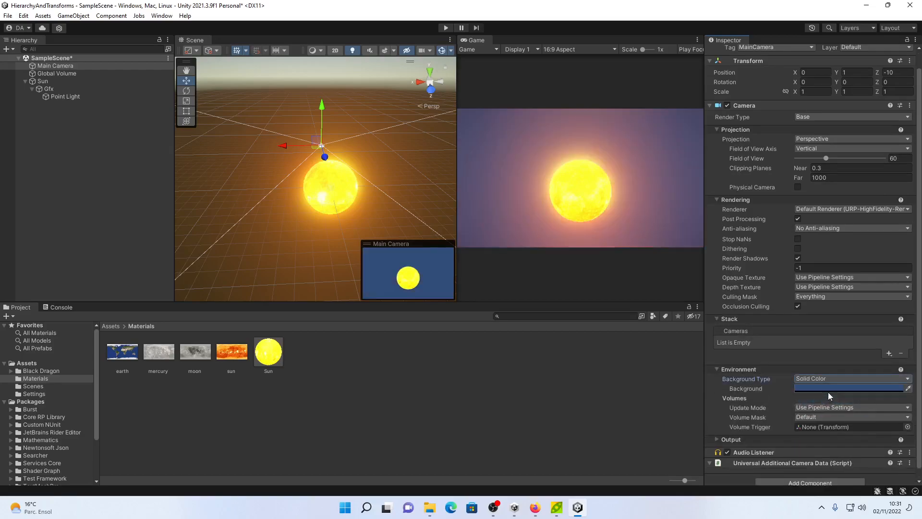
left_click(829, 389)
left_click_drag(876, 351, 823, 361)
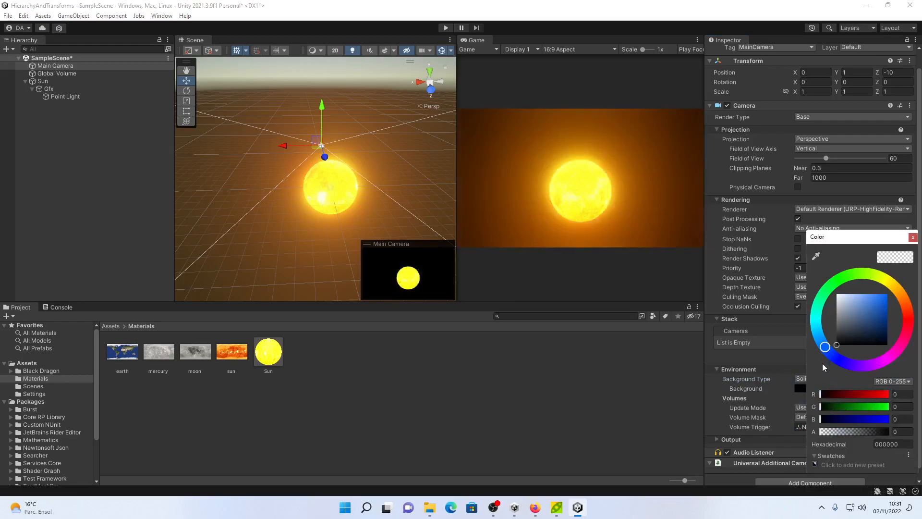
left_click(914, 237)
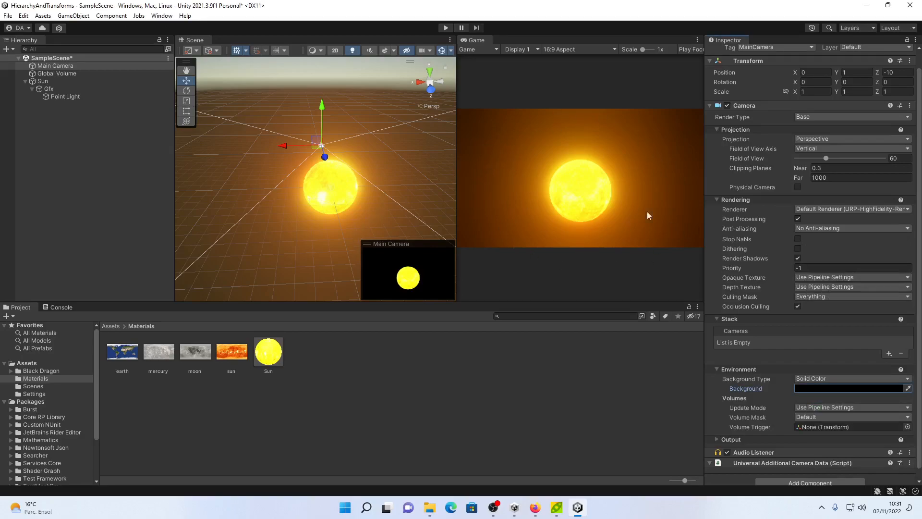
Turn off the skybox display in the Scene view.
scroll(302, 194, "down", 5)
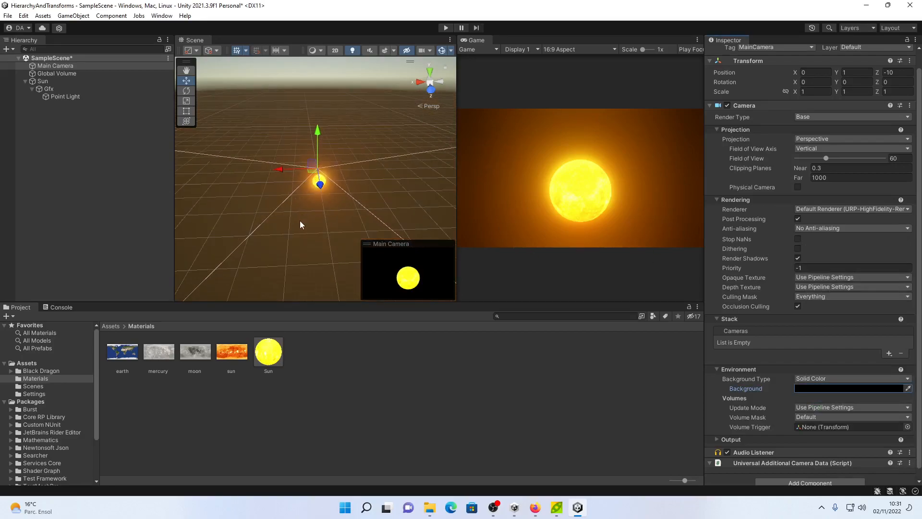
left_click_drag(301, 218, 318, 114, "alt")
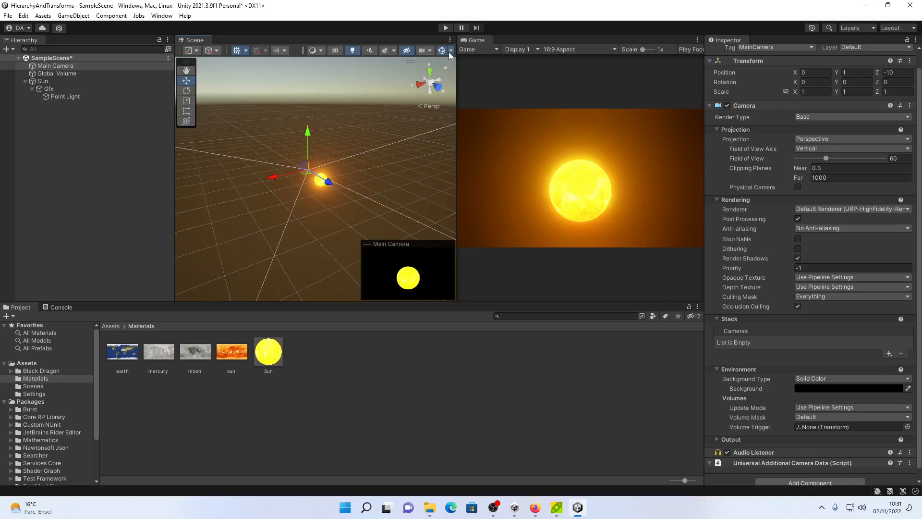
left_click(429, 49)
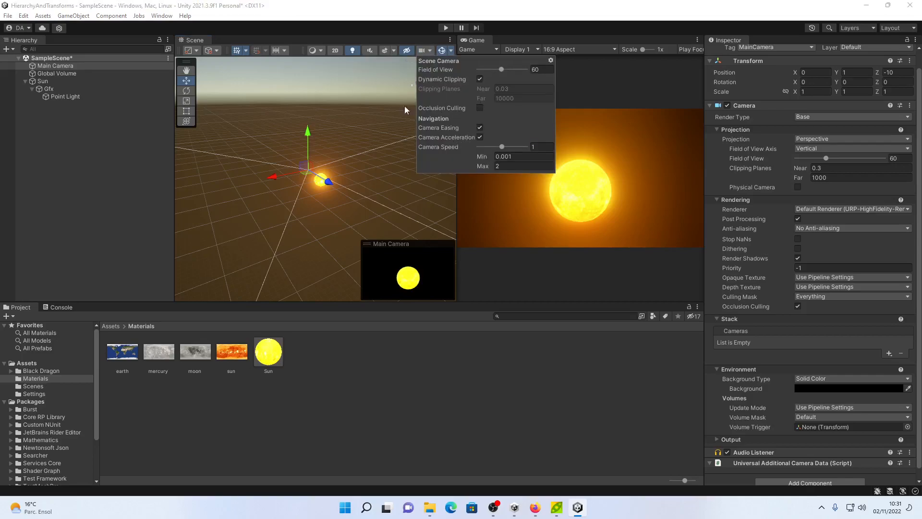
left_click(320, 50)
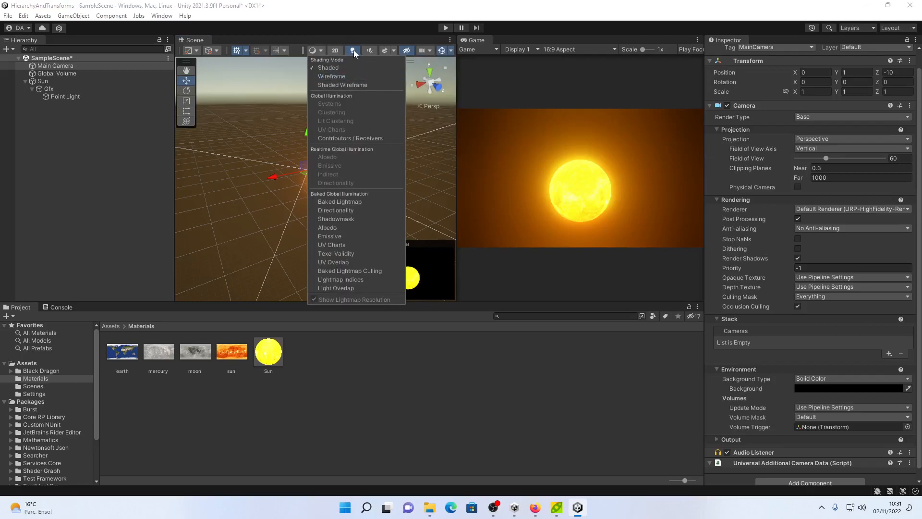
left_click(392, 51)
left_click(393, 51)
left_click(396, 59)
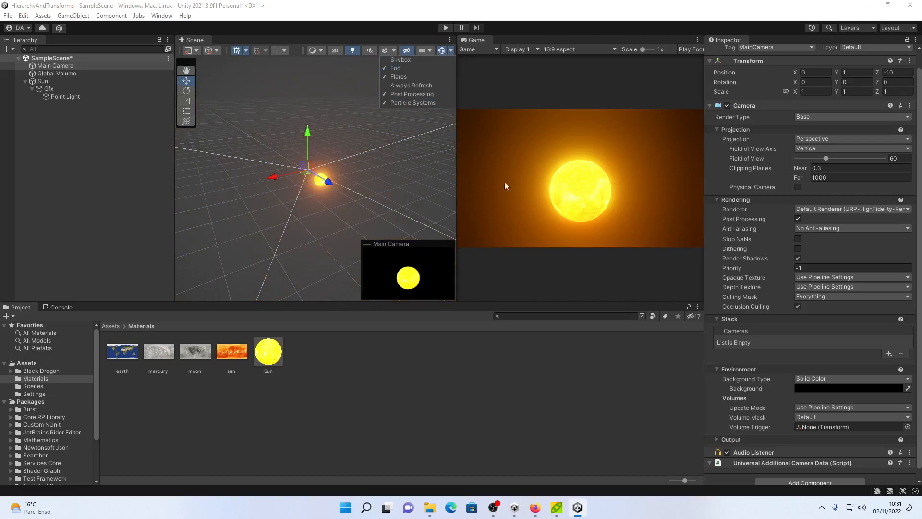
Align the Main Camera with the current Scene view so the Game view frames the Sun from the same position.
left_click(72, 65)
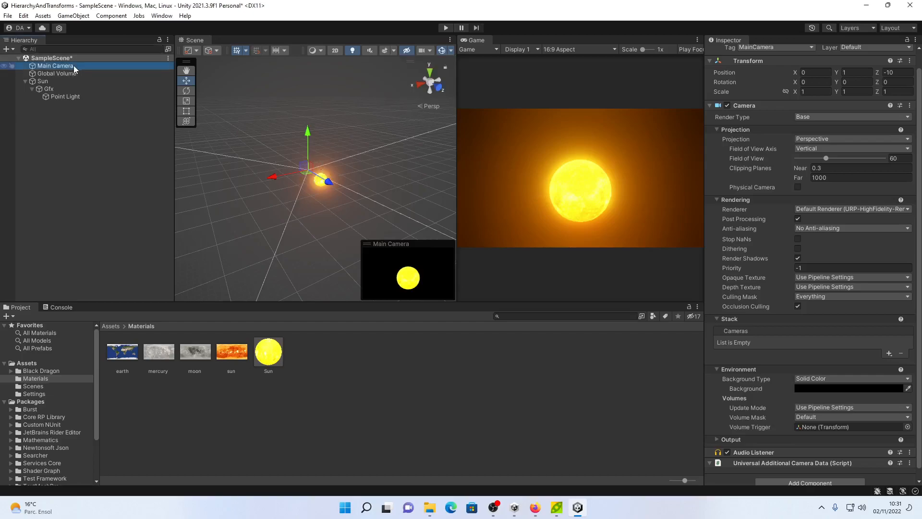
left_click(67, 16)
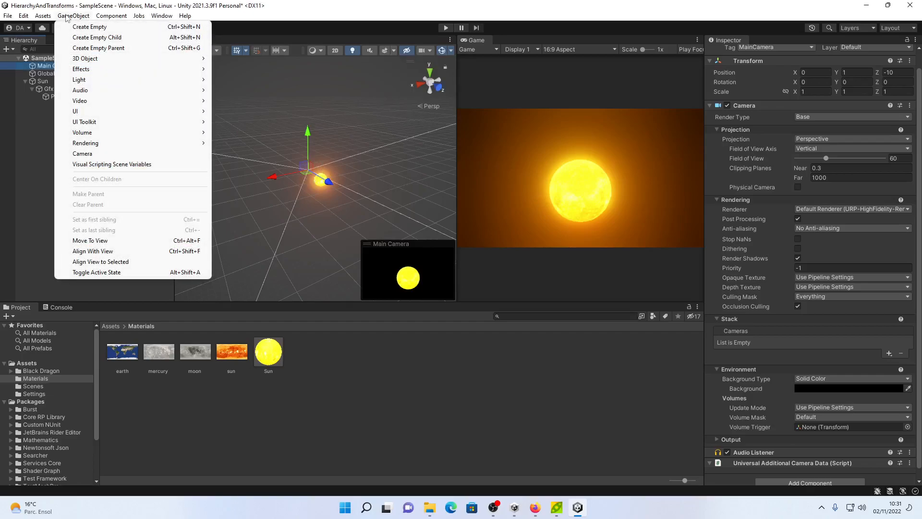
left_click(94, 252)
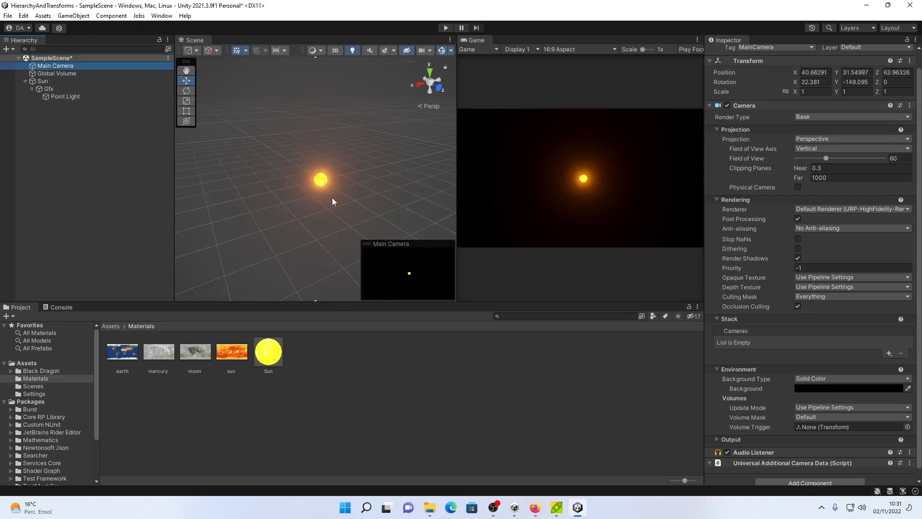
left_click_drag(330, 195, 474, 208, "alt")
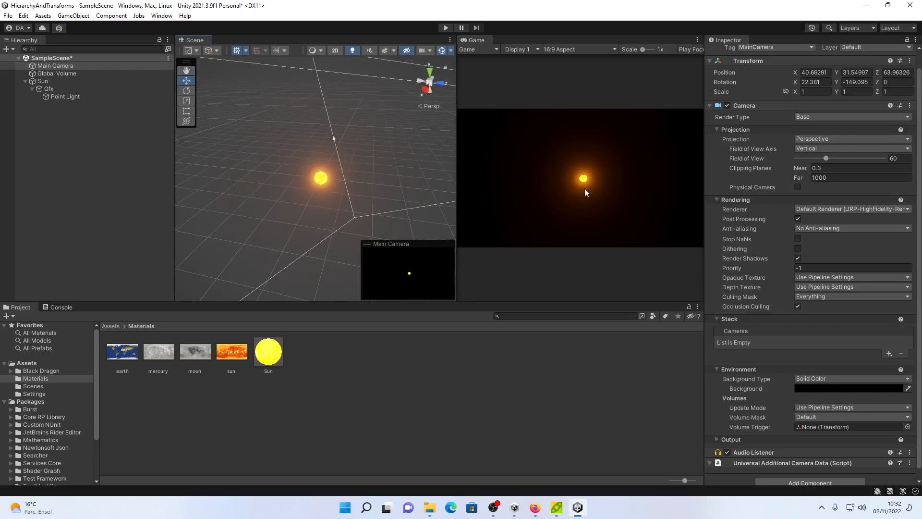
scroll(337, 204, "down", 10)
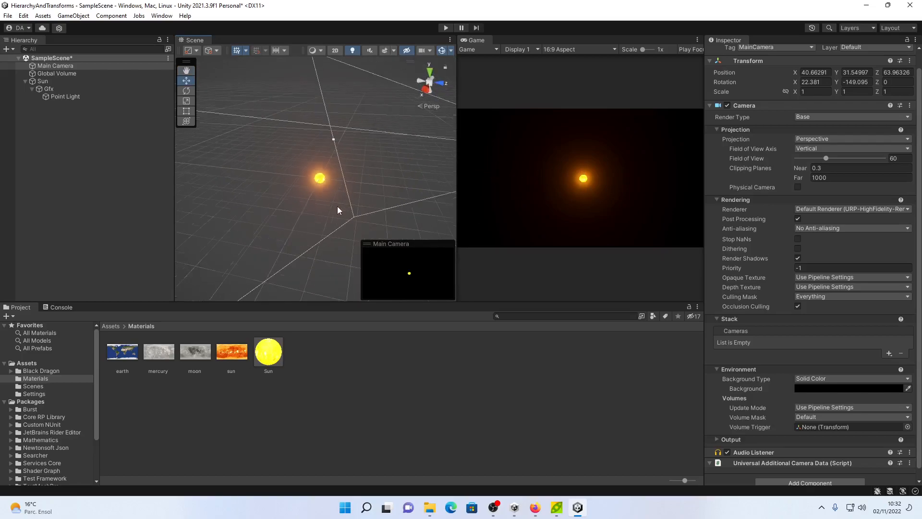
scroll(333, 200, "up", 5)
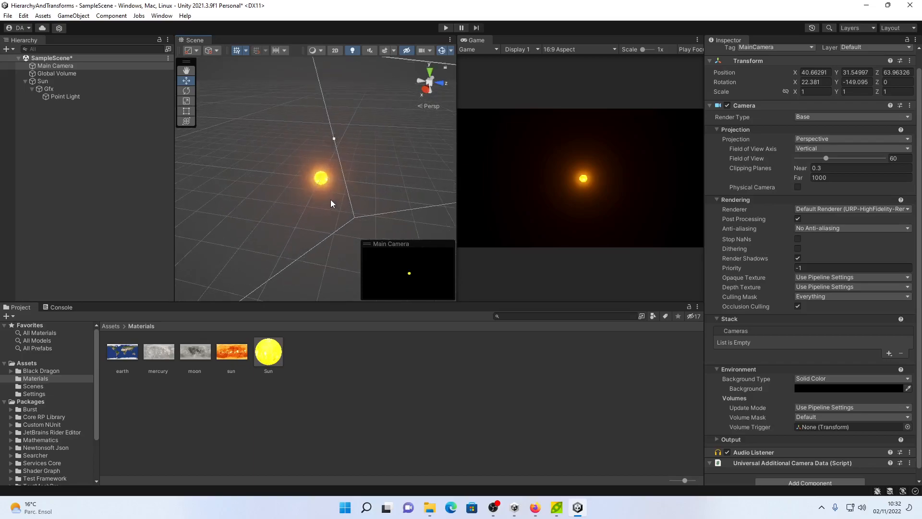
Create an empty child object under Sun and name it Mercury.
left_click(76, 143)
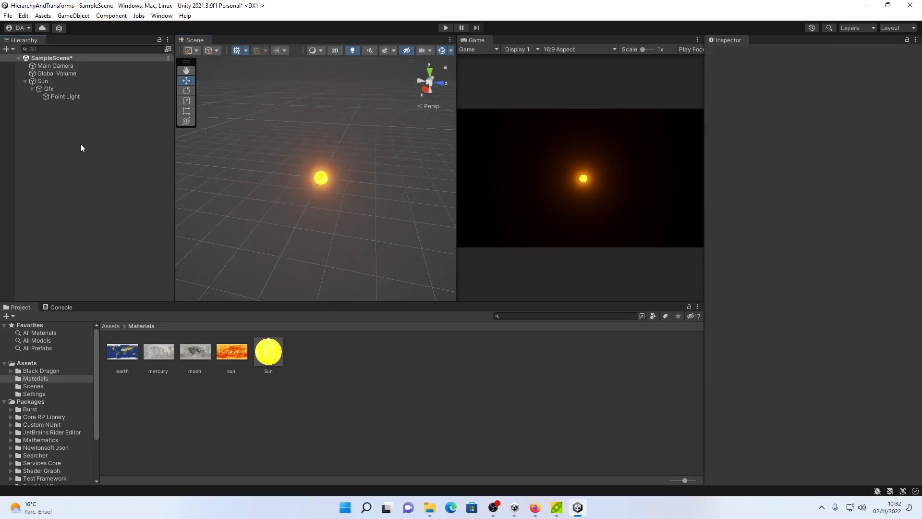
left_click(84, 82)
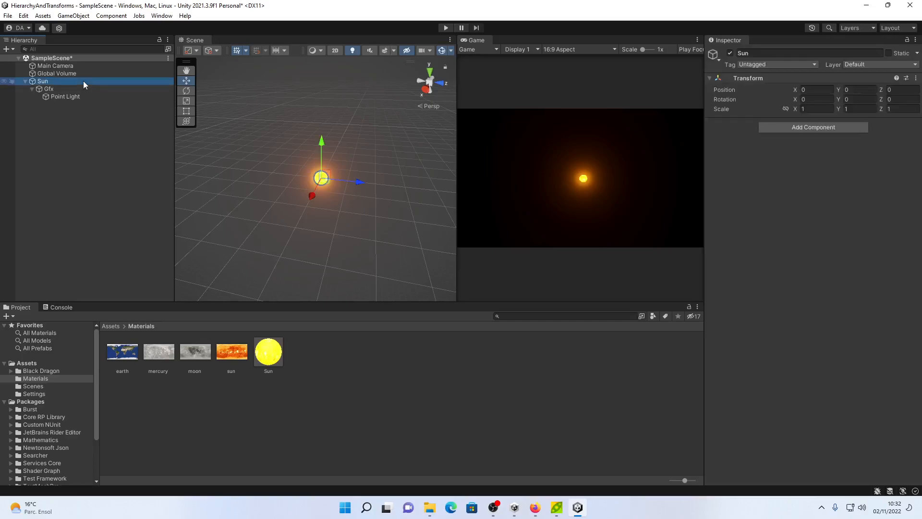
right_click(83, 82)
left_click(123, 200)
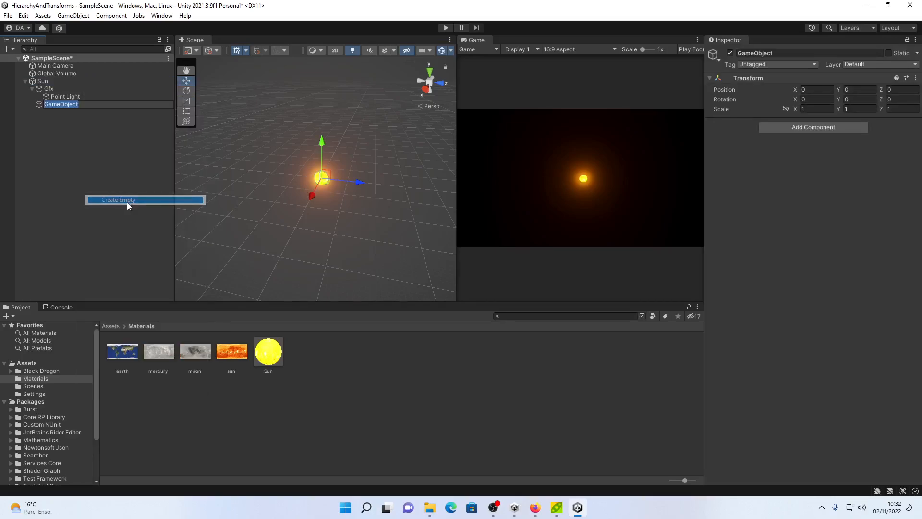
type("Mercury")
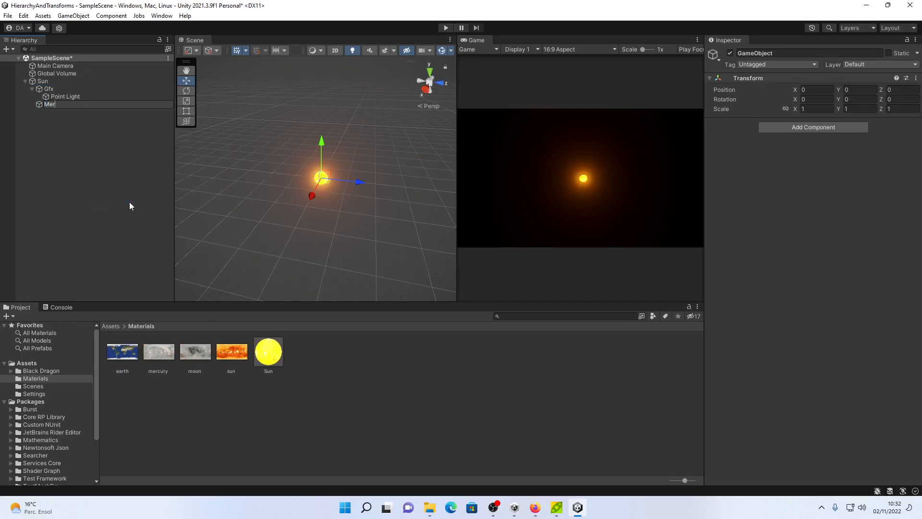
key("Return")
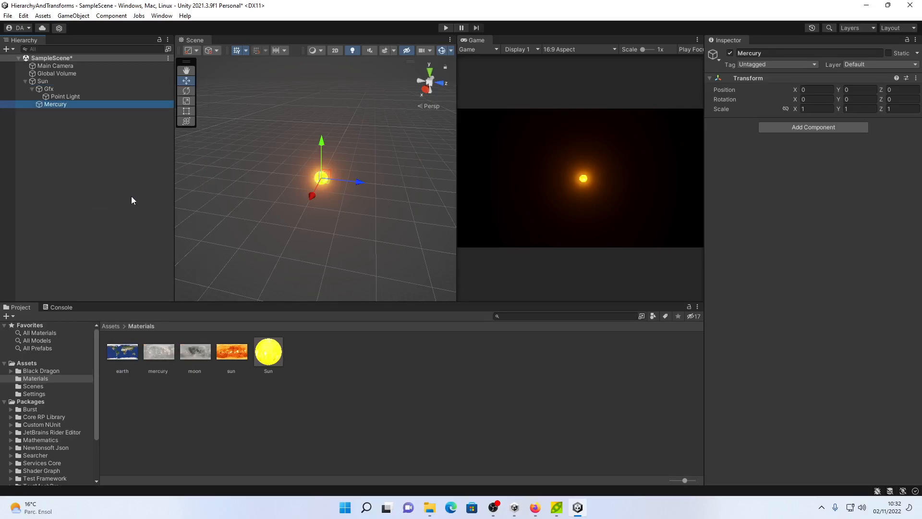
Add a 3D sphere as a child of the Mercury object, keeping its default name.
right_click(68, 103)
mouse_move(117, 257)
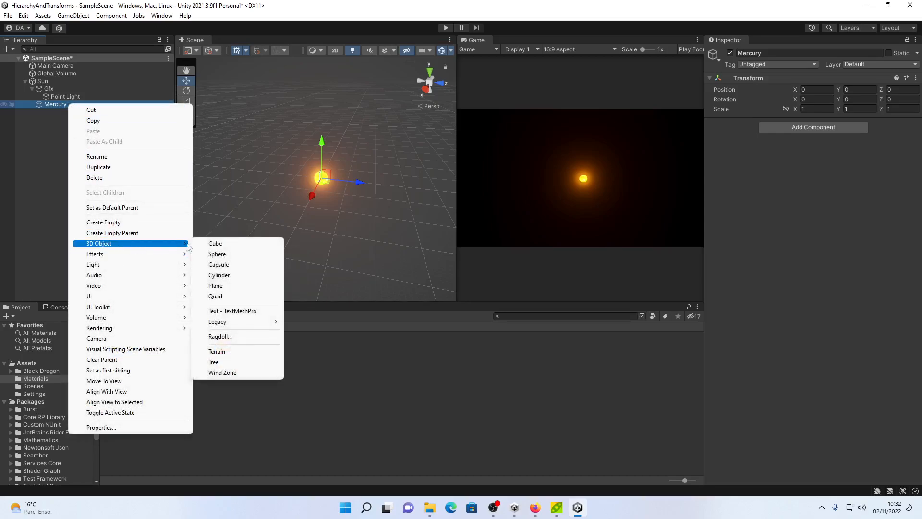
left_click(224, 254)
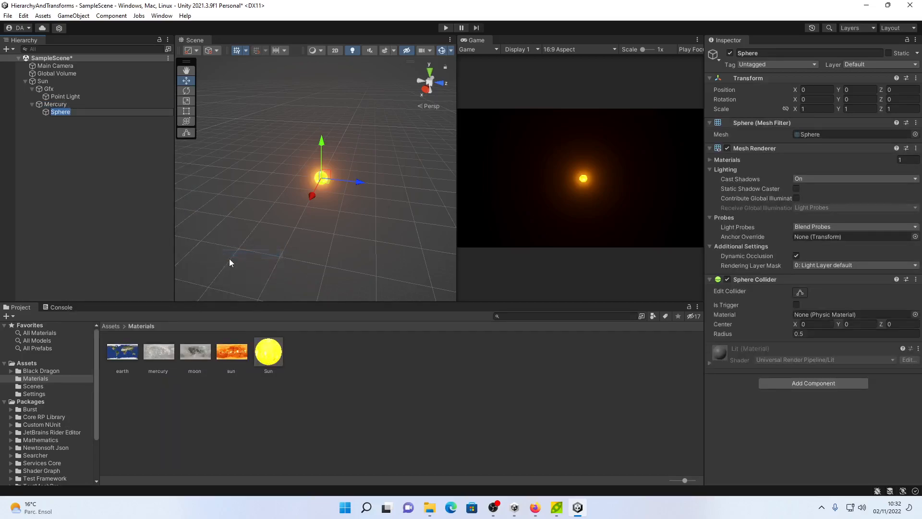
key("Return")
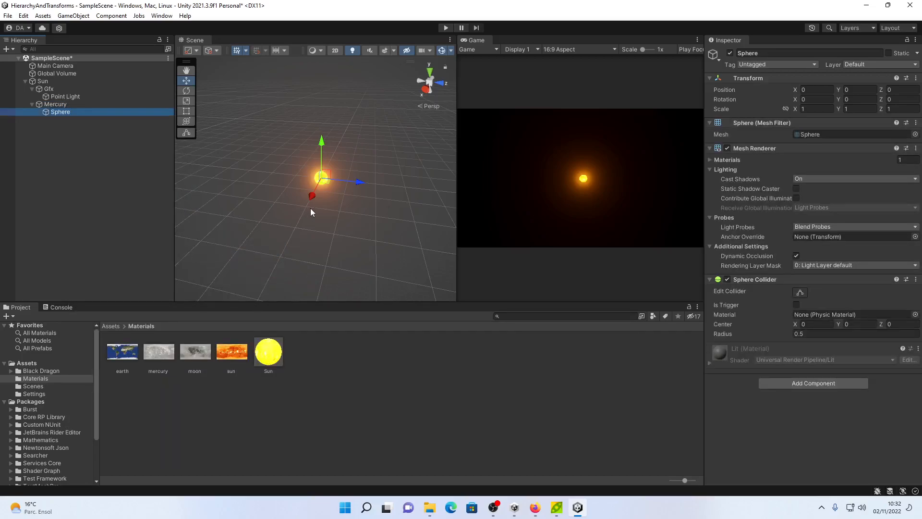
Move the Mercury sphere away from the Sun along the X axis and set its X position to 10.
left_click_drag(343, 186, 361, 164, "alt")
scroll(339, 194, "up", 8)
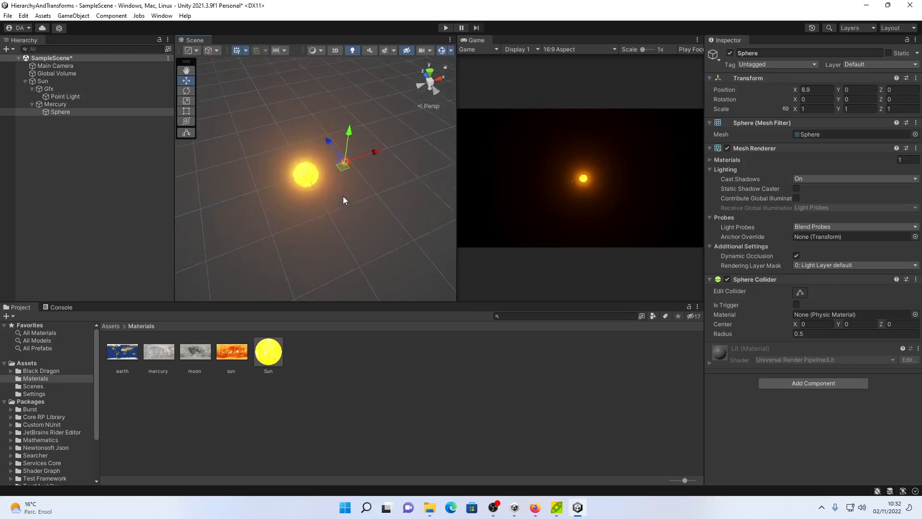
middle_click_drag(399, 169, 337, 201)
scroll(337, 200, "up", 6)
scroll(338, 204, "up", 4)
left_click_drag(339, 217, 229, 132, "alt")
middle_click_drag(308, 195, 388, 167)
left_click_drag(351, 193, 371, 233, "alt")
middle_click_drag(374, 219, 382, 232)
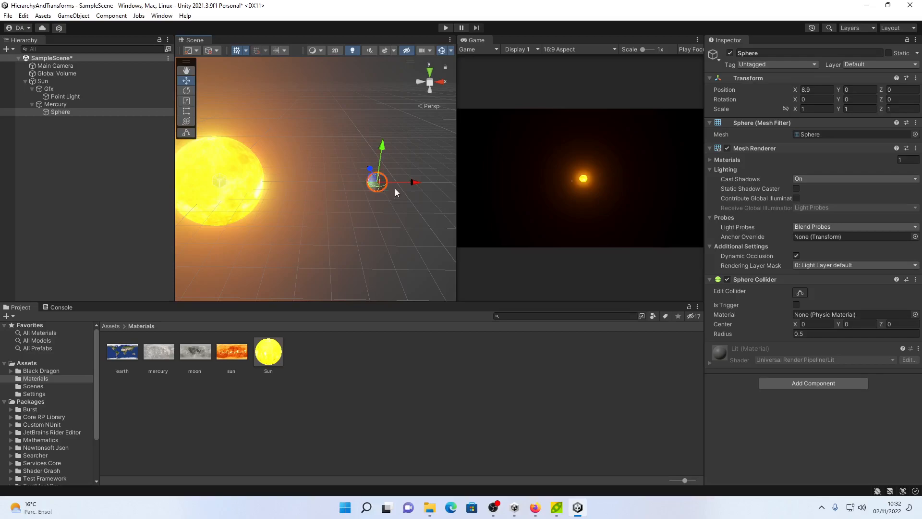
left_click_drag(411, 182, 430, 184)
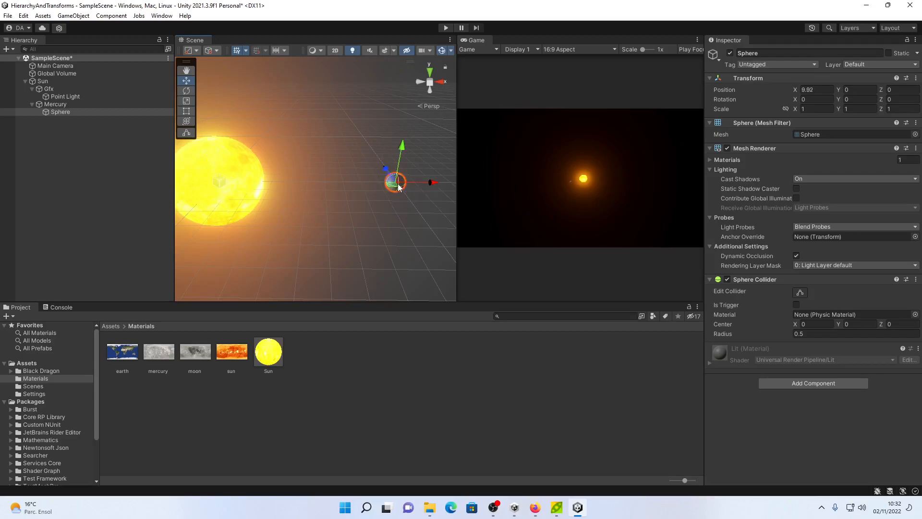
middle_click_drag(382, 226, 365, 234)
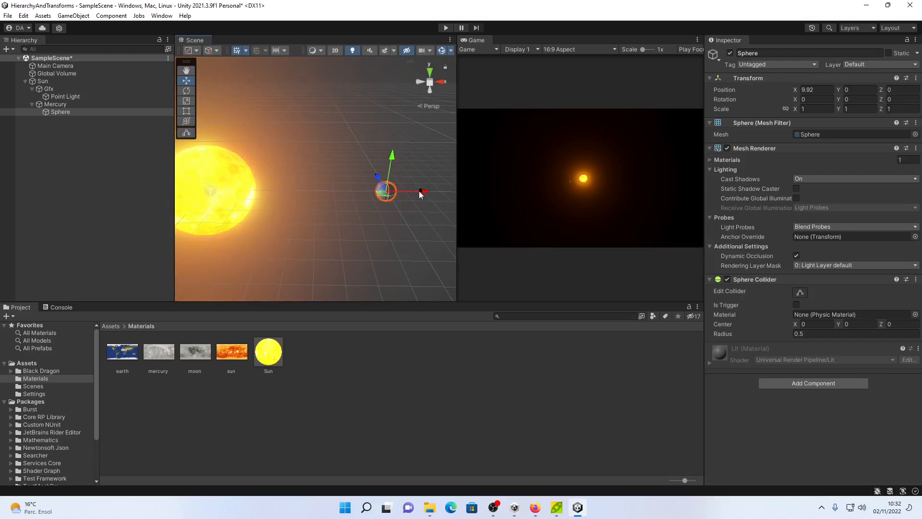
left_click(824, 90)
type("0")
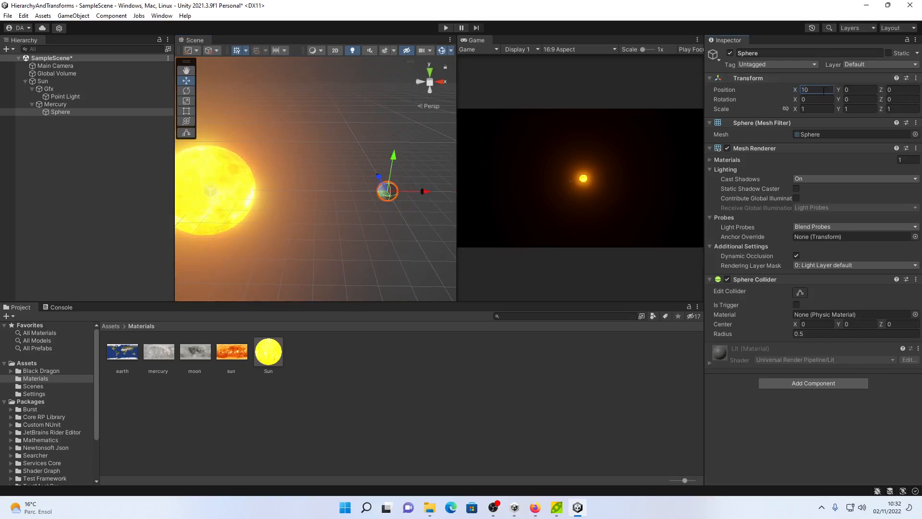
Try rotating the Mercury parent about its Y axis to swing the sphere around the Sun, and undo the rotation.
left_click(81, 105)
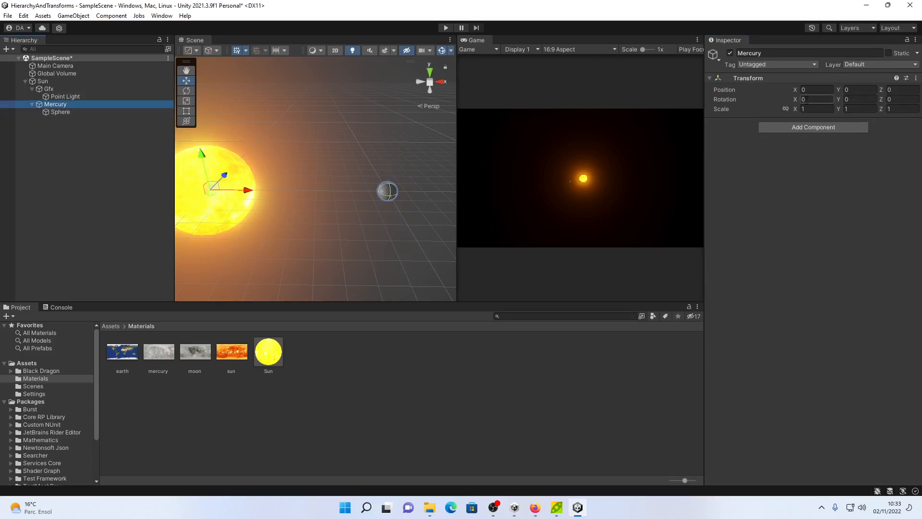
left_click_drag(839, 99, 522, 178)
key("ctrl+z")
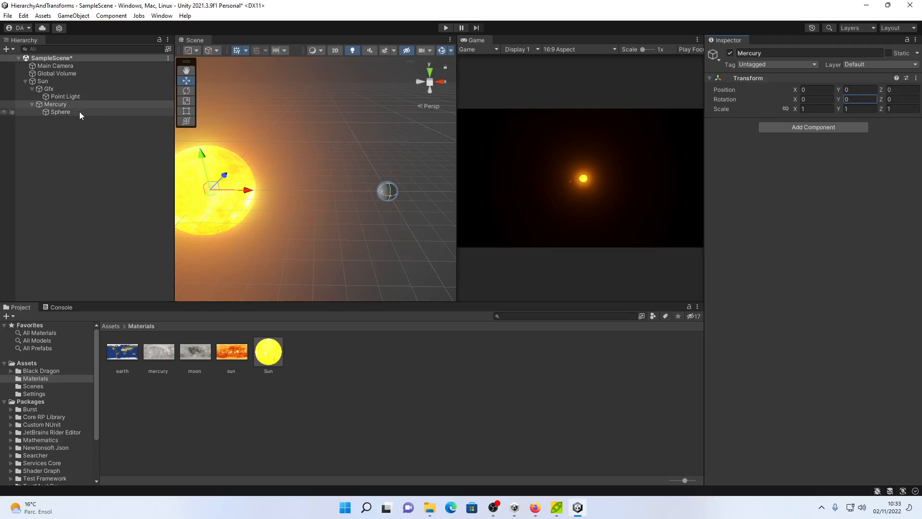
left_click(79, 112)
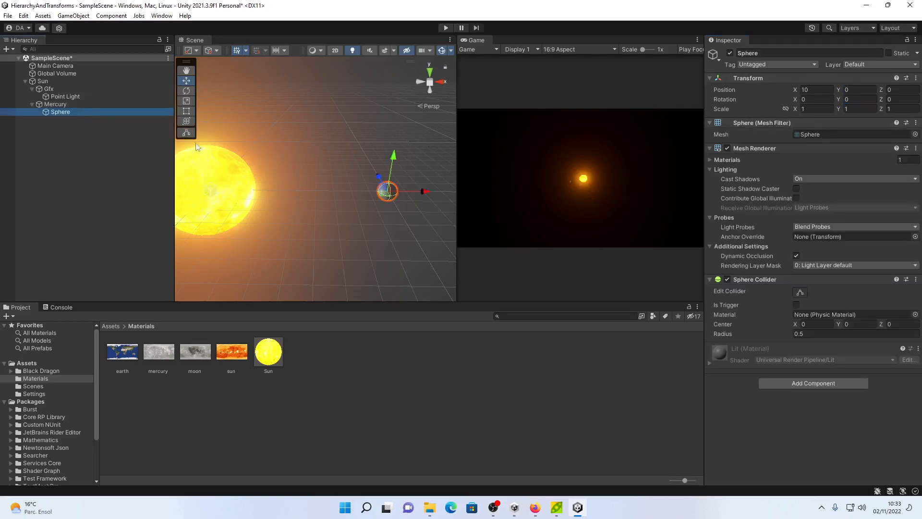
left_click(69, 104)
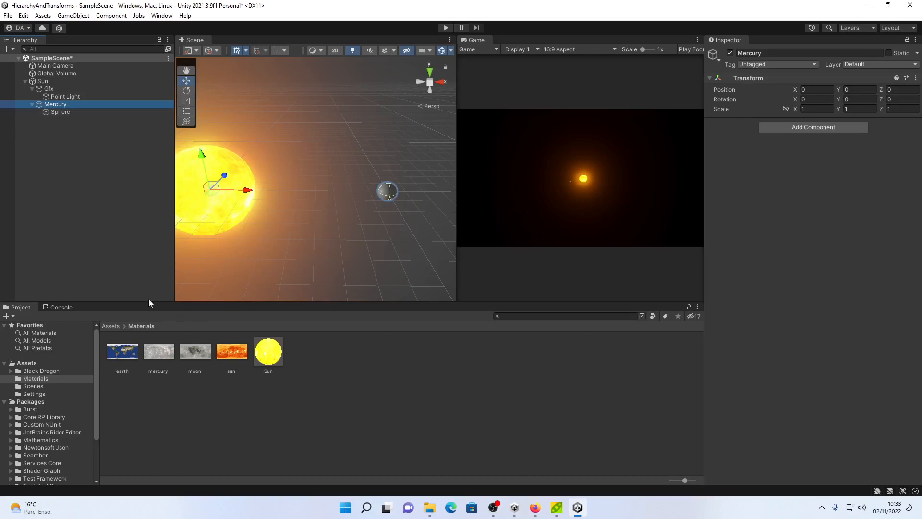
Create a folder named Scripts in Assets and open it.
left_click(29, 363)
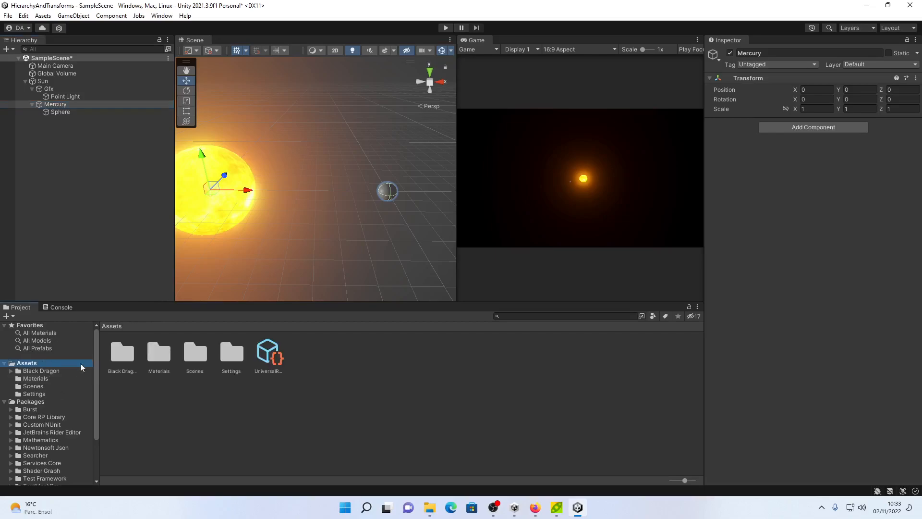
right_click(271, 418)
mouse_move(316, 162)
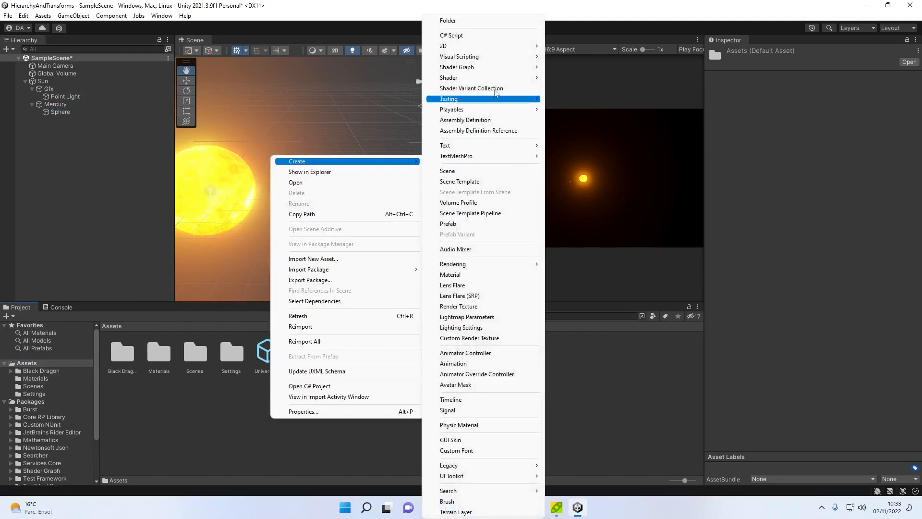
left_click(453, 22)
type("Scripts")
key("Return")
key("Return")
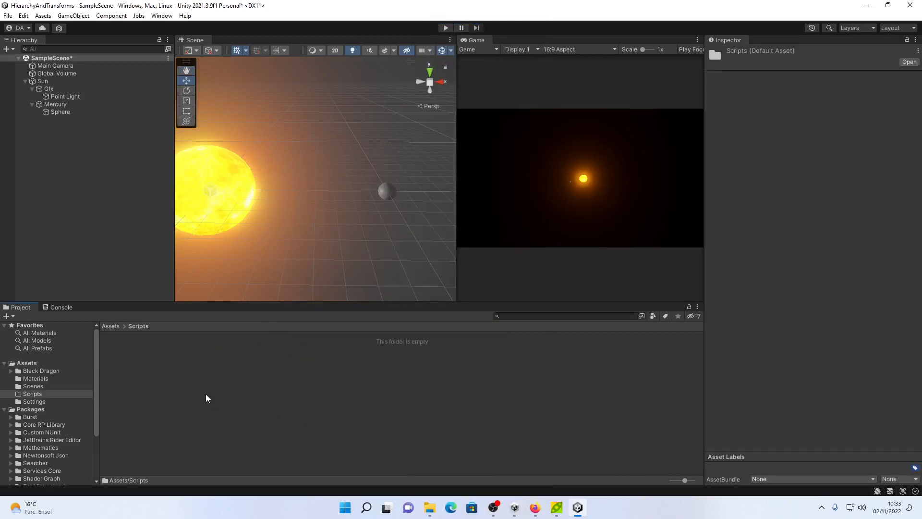
Create a C# script named Rotate in the Scripts folder.
right_click(207, 397)
mouse_move(281, 135)
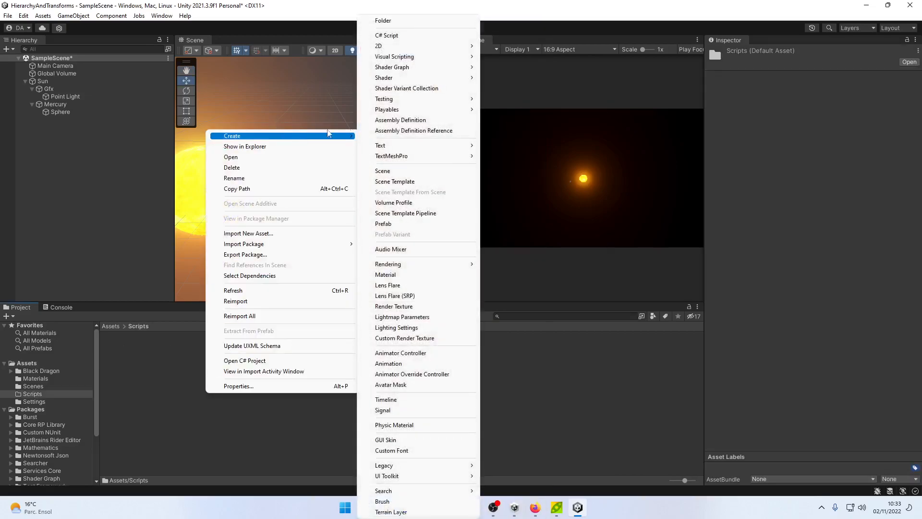
left_click(394, 36)
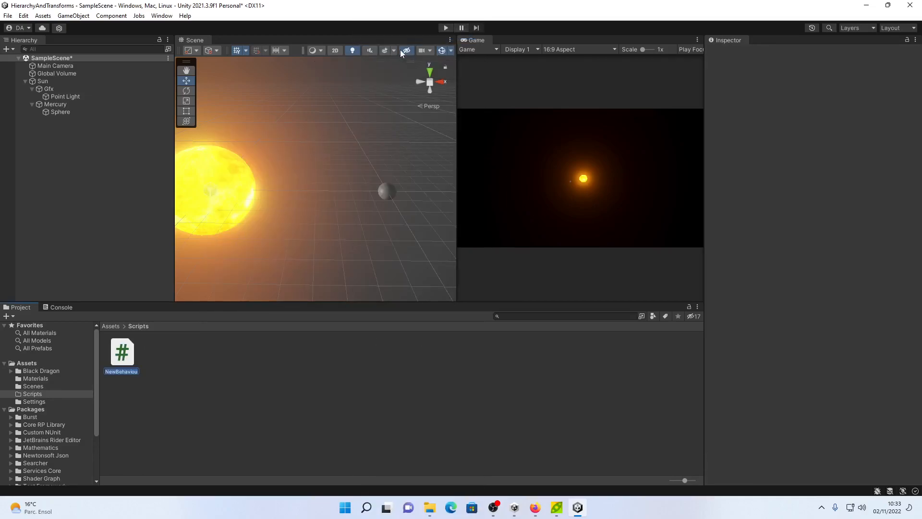
type("Rotate")
key("Return")
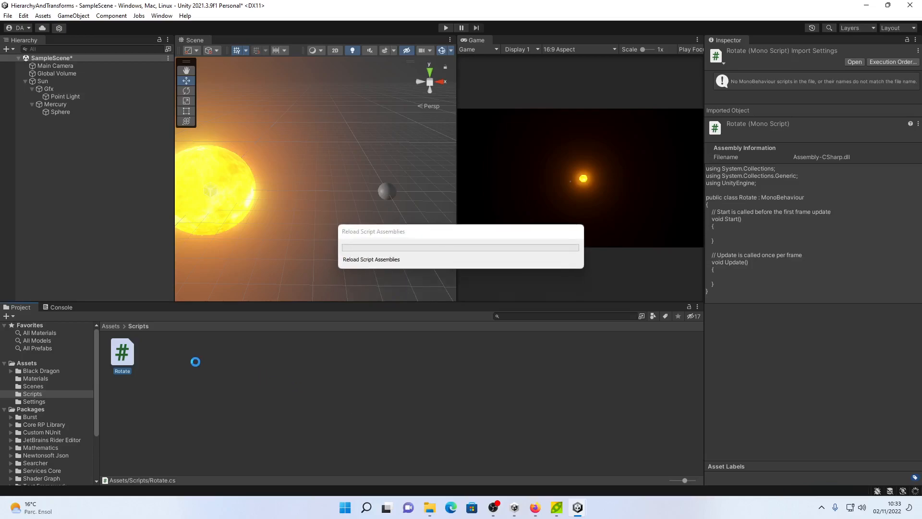
Open the Rotate script in Visual Studio Code with its files trusted, closing the Get Started page.
double_click(123, 350)
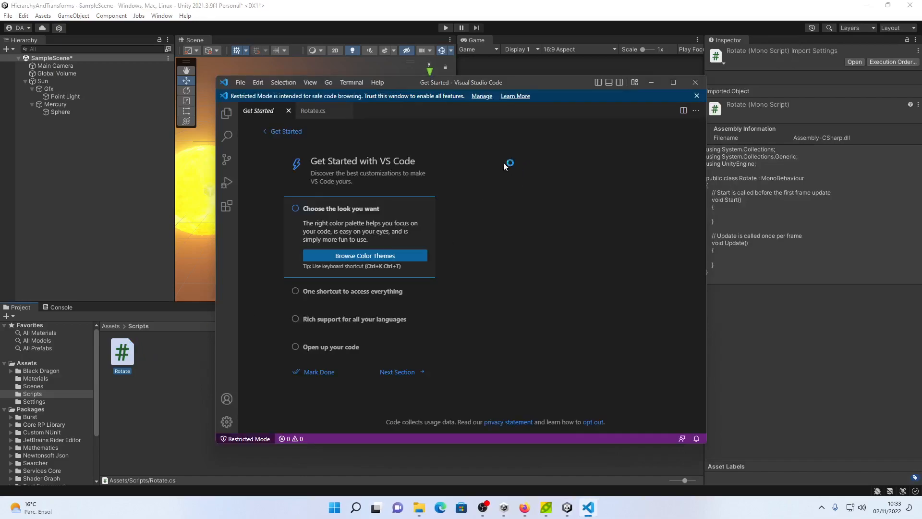
left_click(291, 111)
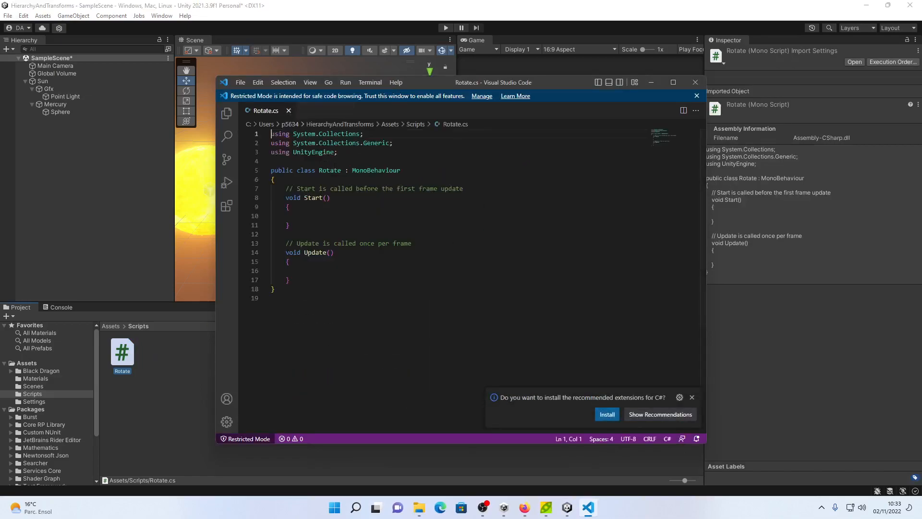
left_click(478, 309)
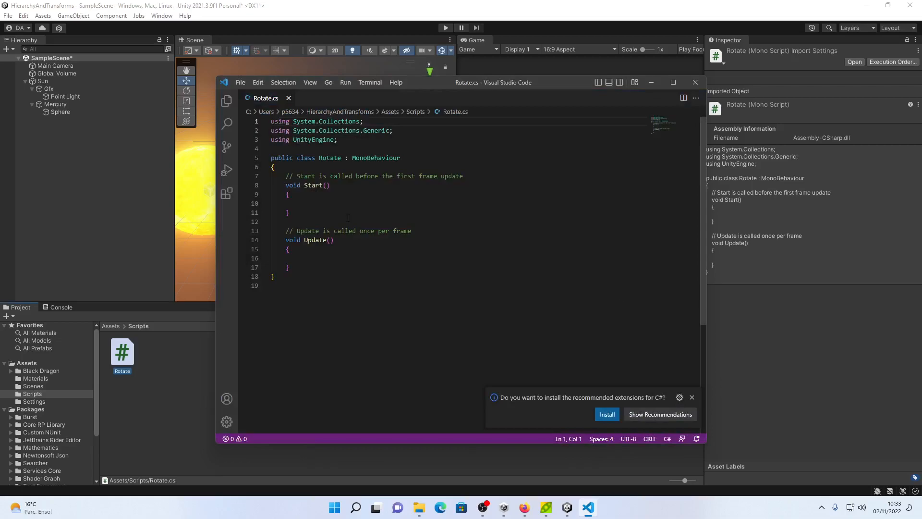
Declare a serialized private float field named speed at the start of the Rotate class.
left_click(344, 165)
key("Return")
type("public f")
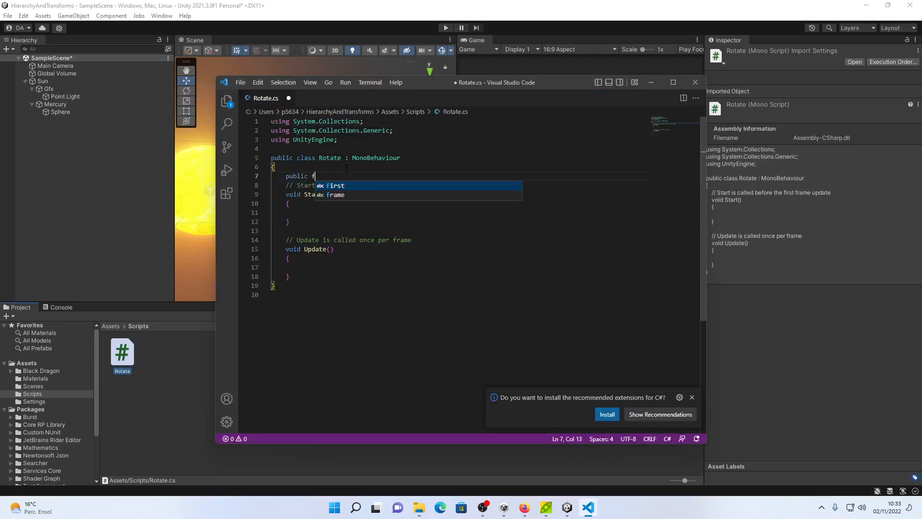
key("shift+Home")
type("[Seri")
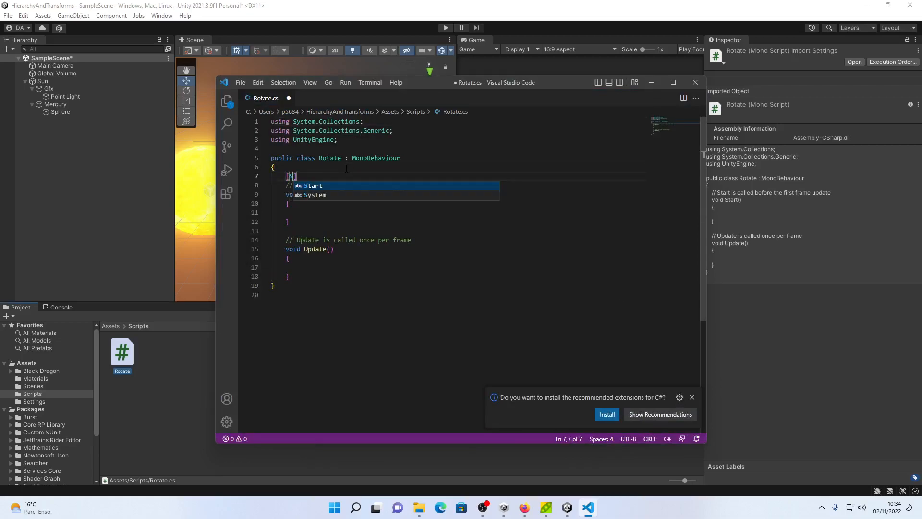
type("alizeField] ")
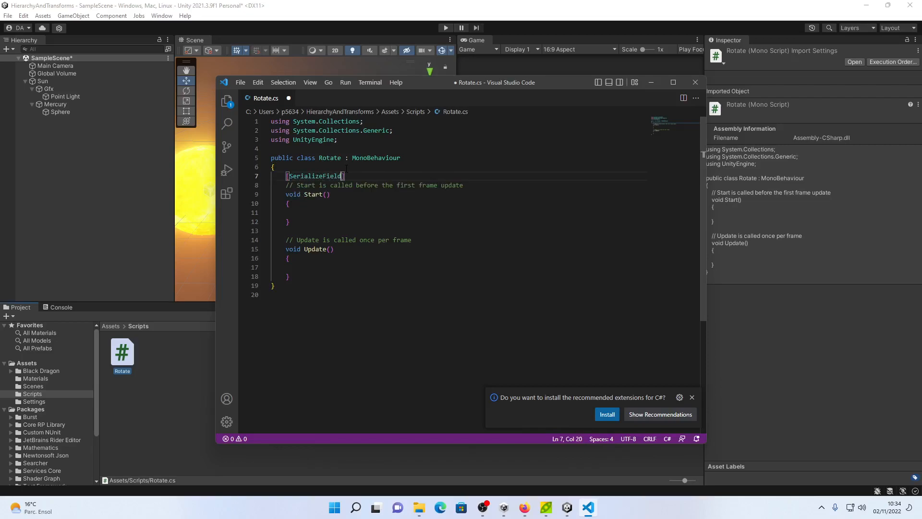
type("private float speed;")
key("Return")
Delete the Start method together with its comment from the Rotate class.
key("Down")
key("Home")
key("shift+Down")
key("shift+Down")
key("shift+Down")
key("shift+Down")
key("shift+Down")
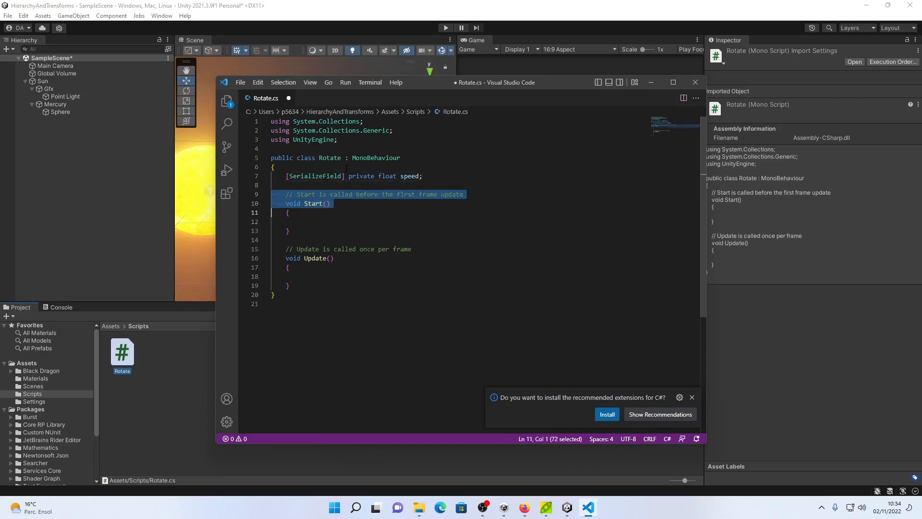
key("Delete")
key("Delete")
In the Update method, declare a Quaternion named rotation as Quaternion.Euler(0, xxx, 0), with xxx as a placeholder angle.
key("Down")
key("Down")
key("Up")
key("Up")
key("Down")
key("Down")
key("Down")
key("Tab")
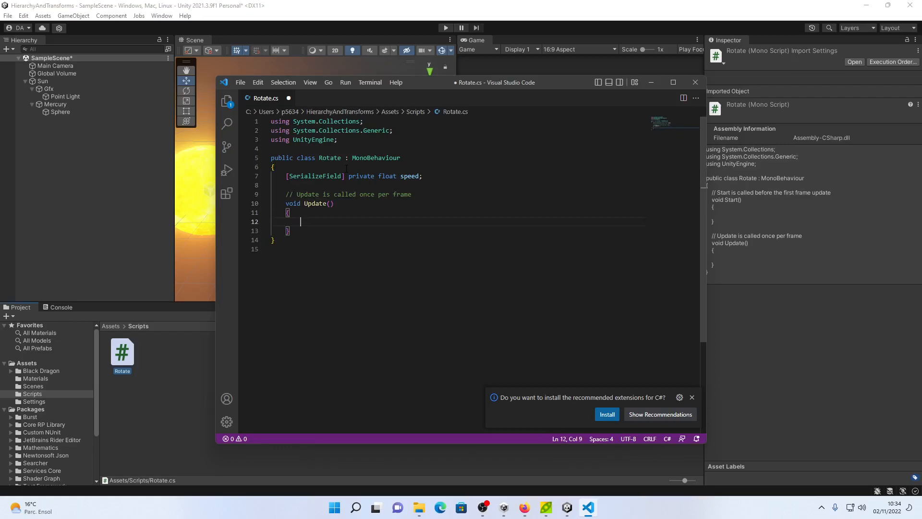
type("Quaternion rotati")
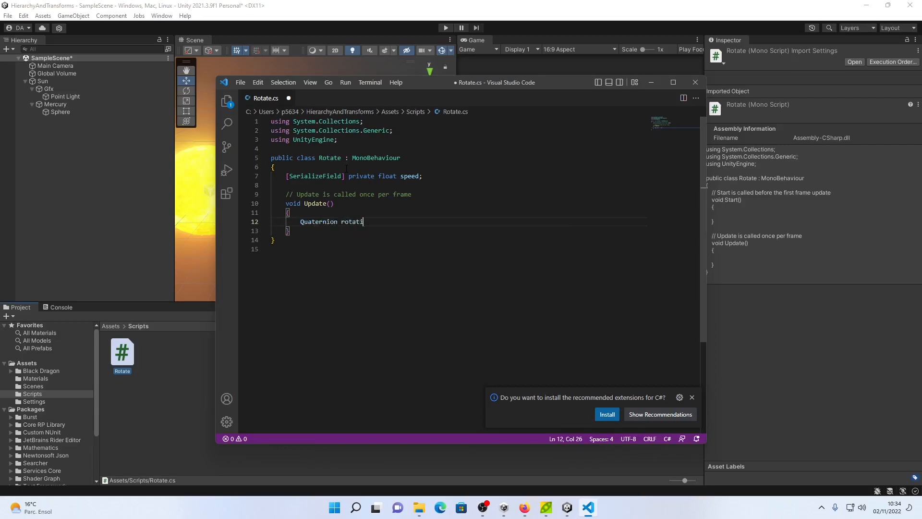
type("on = Quate")
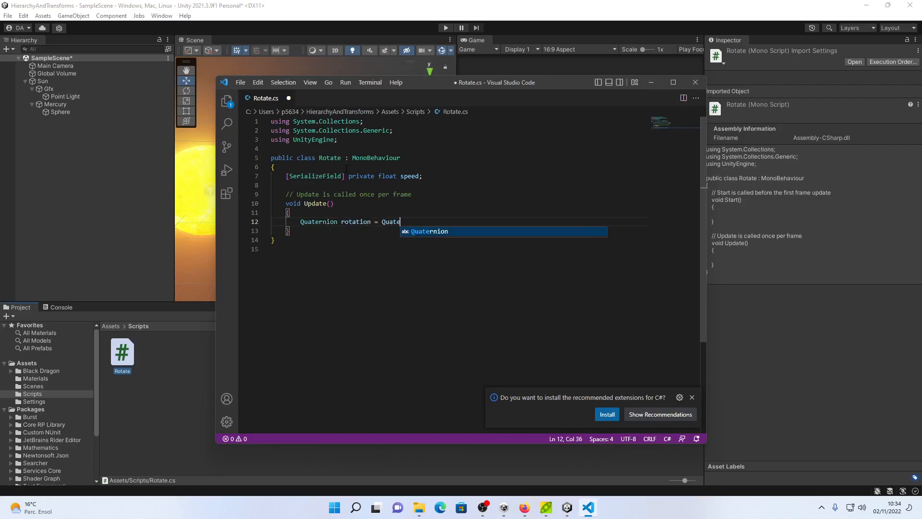
type("rnion.Eul")
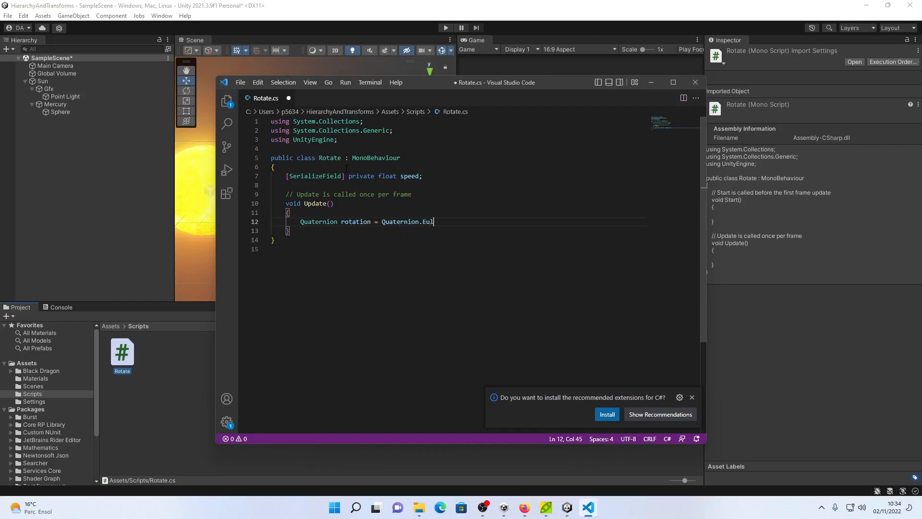
type("er(0, ")
type("xxx, 0);")
Replace the placeholder Y angle in the Quaternion.Euler call with Time.deltaTime * speed.
key("Down")
key("Up")
key("End")
key("ctrl+Left")
key("ctrl+Left")
key("ctrl+Left")
key("ctrl+Left")
key("End")
key("Left")
key("Left")
key("Left")
key("ctrl+shift+Left")
type("Time.deltaTYi")
key("BackSpace")
key("BackSpace")
type("ime * speed")
Give the speed field a default value of 180.
key("Up")
key("Up")
key("Up")
key("Up")
key("Up")
type("= 180")
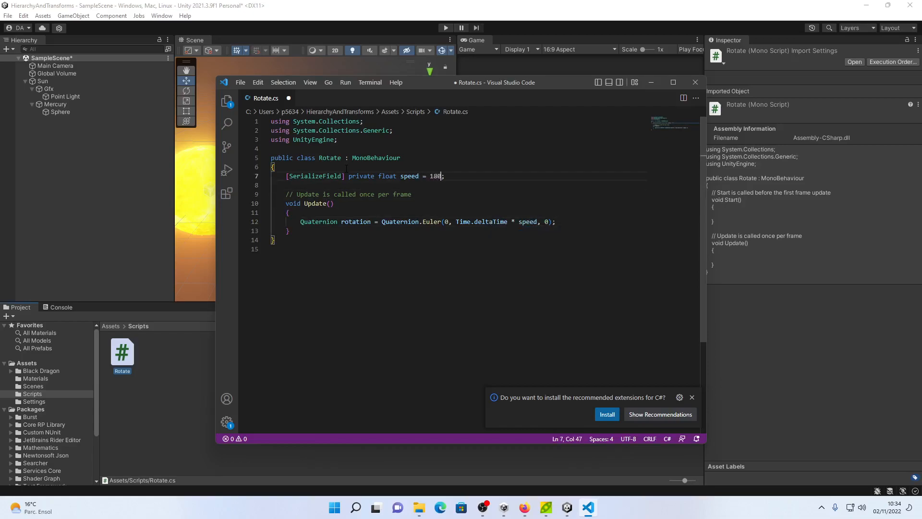
Below the rotation declaration, add the line transform.rotation = transform.rotation * rotation; and save the script.
key("Down")
key("Down")
key("Down")
key("Down")
key("Down")
key("End")
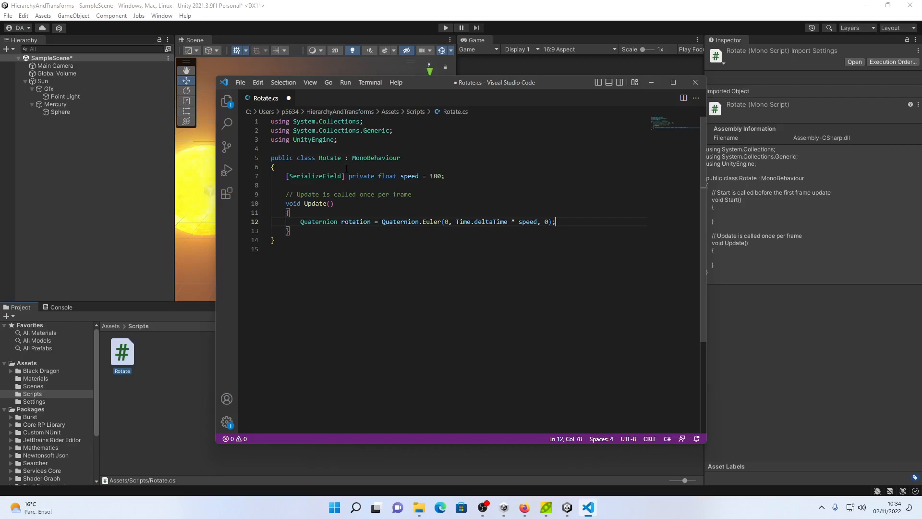
key("Return")
key("Return")
type("transform")
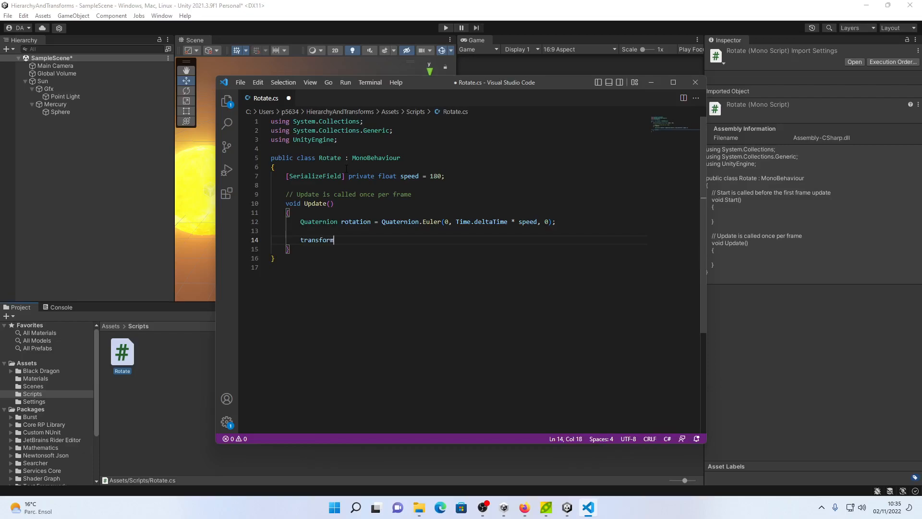
type(".rotation = transform.rotation")
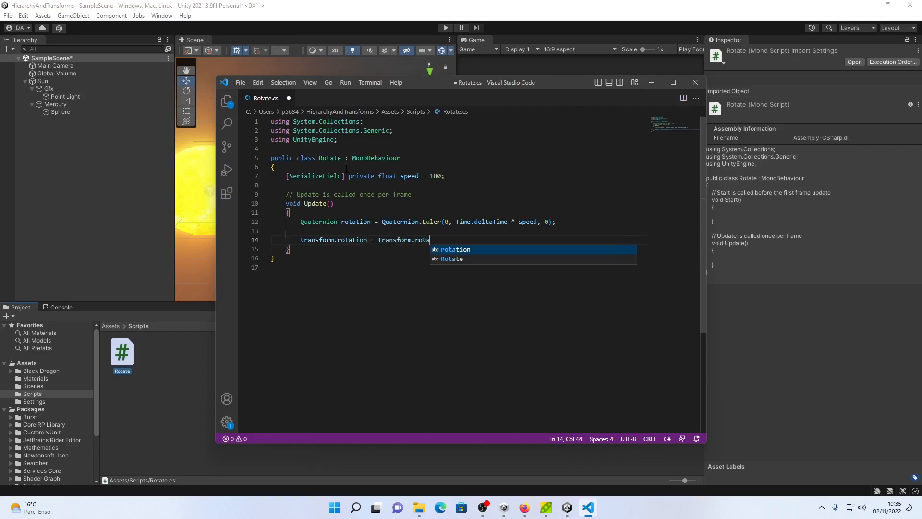
type(" * rotation;")
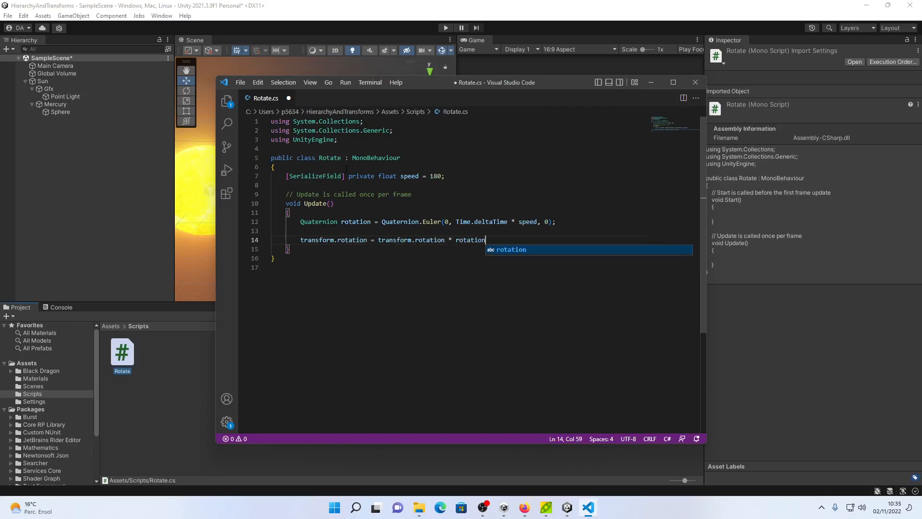
key("ctrl+Left")
key("ctrl+Left")
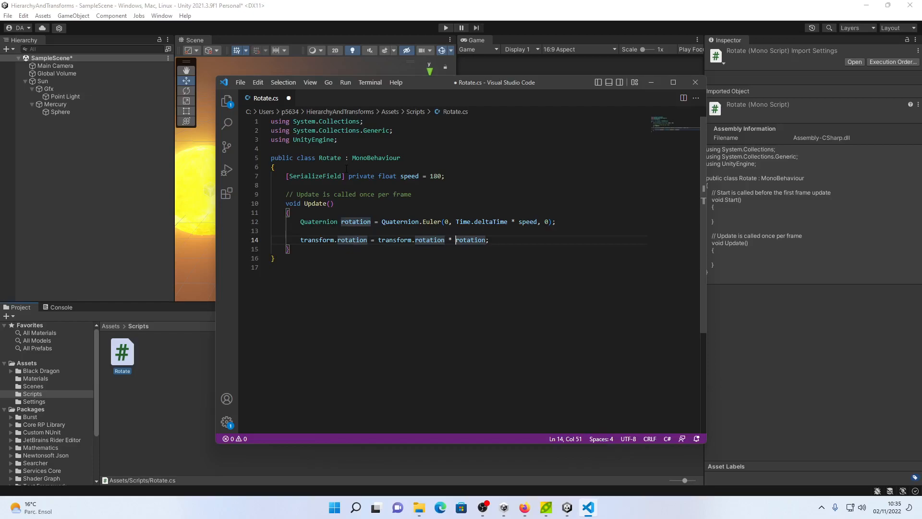
key("ctrl+s")
Switch to Unity and attach the Rotate script to the Mercury object, selecting Mercury to check its components.
key("super+Tab")
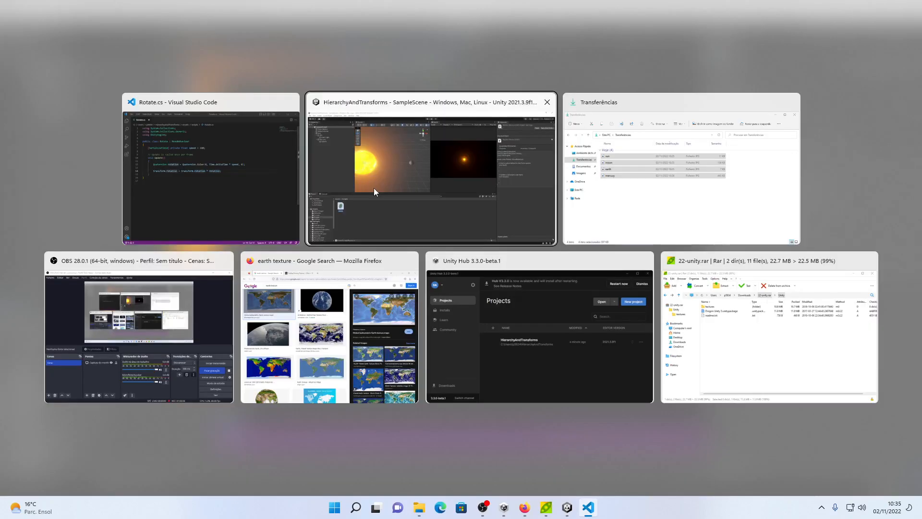
left_click(374, 189)
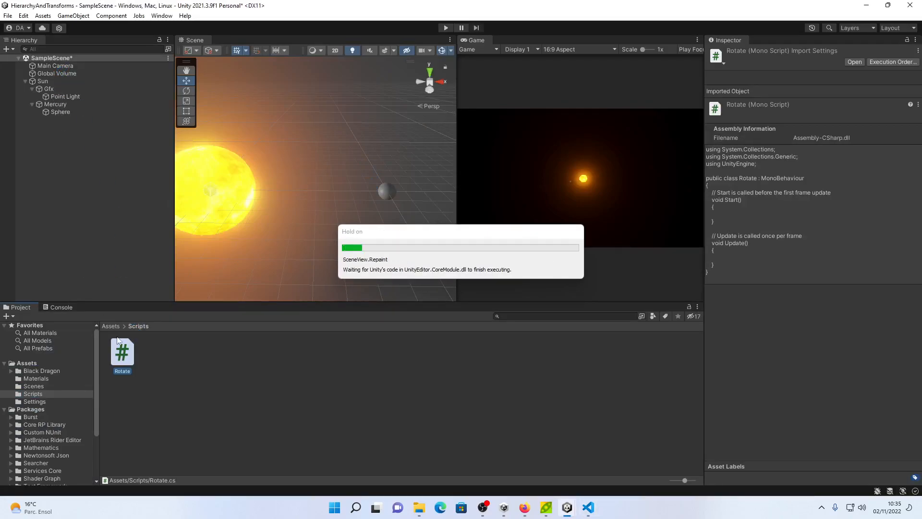
left_click_drag(128, 357, 71, 107)
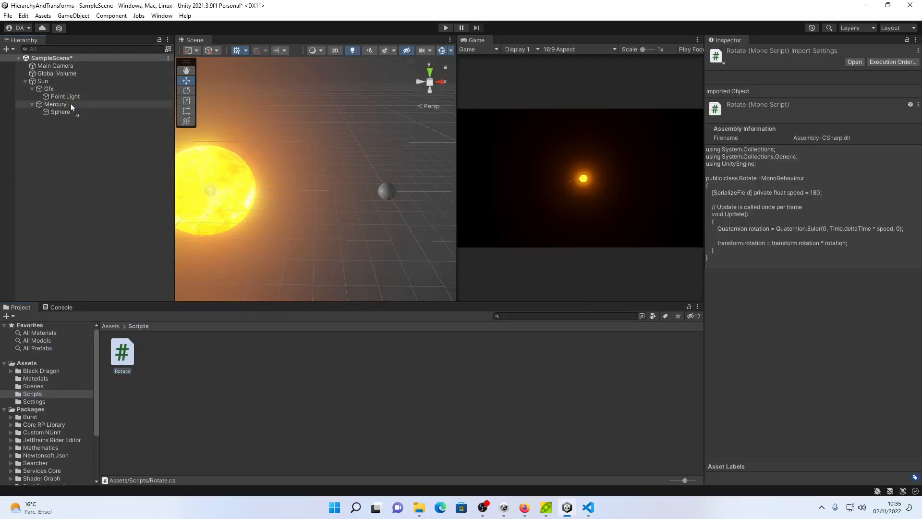
left_click(60, 104)
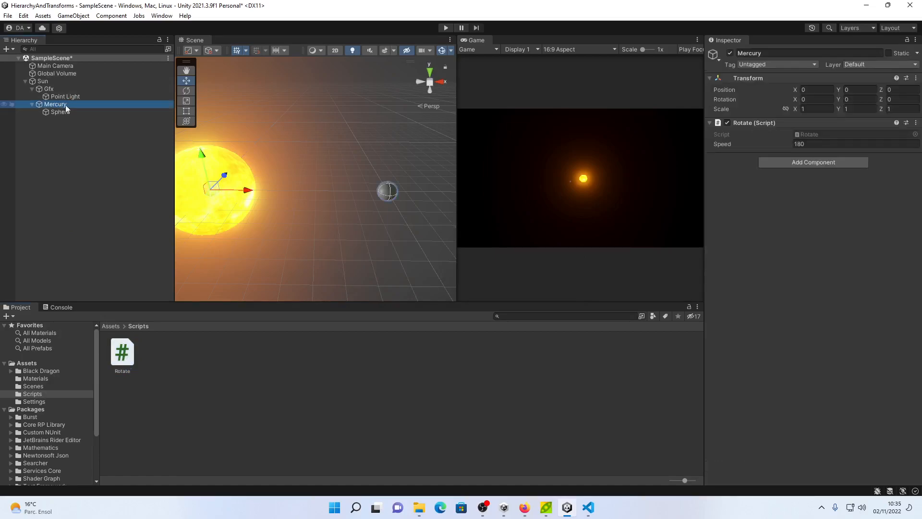
Run the scene to watch Mercury's sphere orbit the Sun, and stop play mode.
left_click(446, 28)
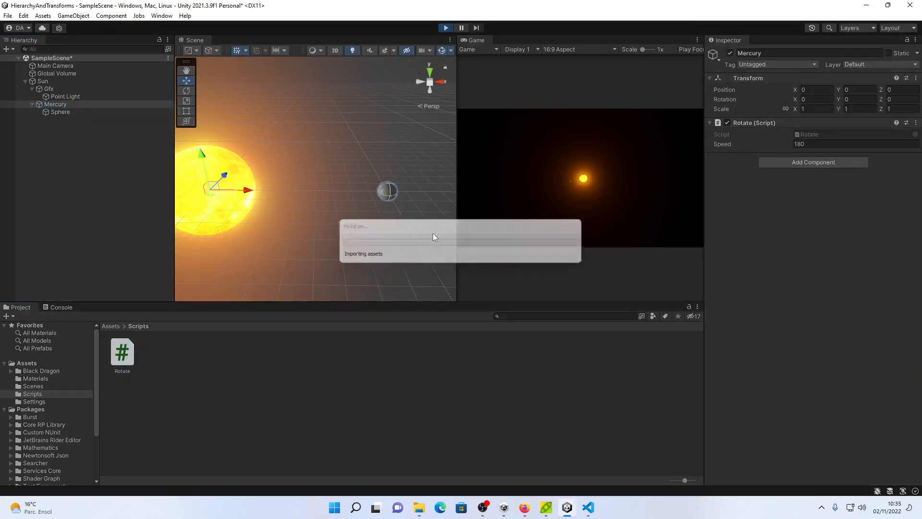
scroll(368, 232, "down", 5)
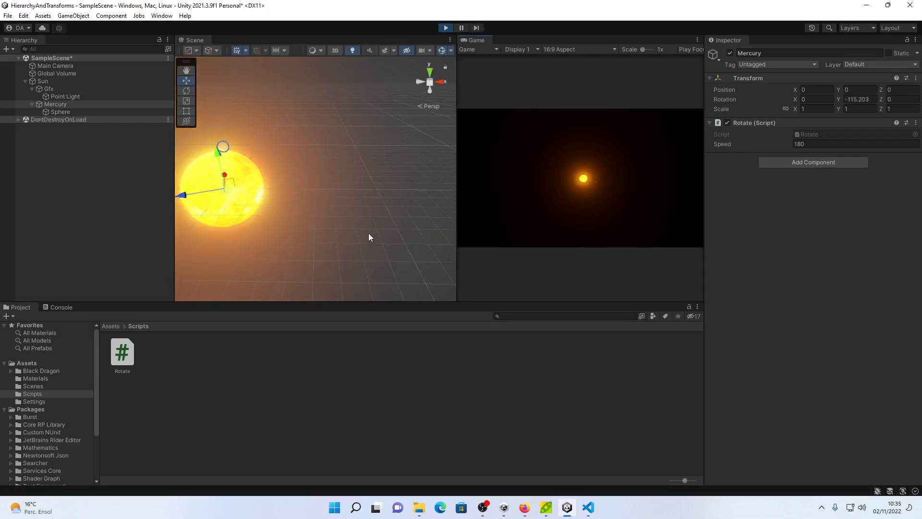
scroll(365, 229, "down", 3)
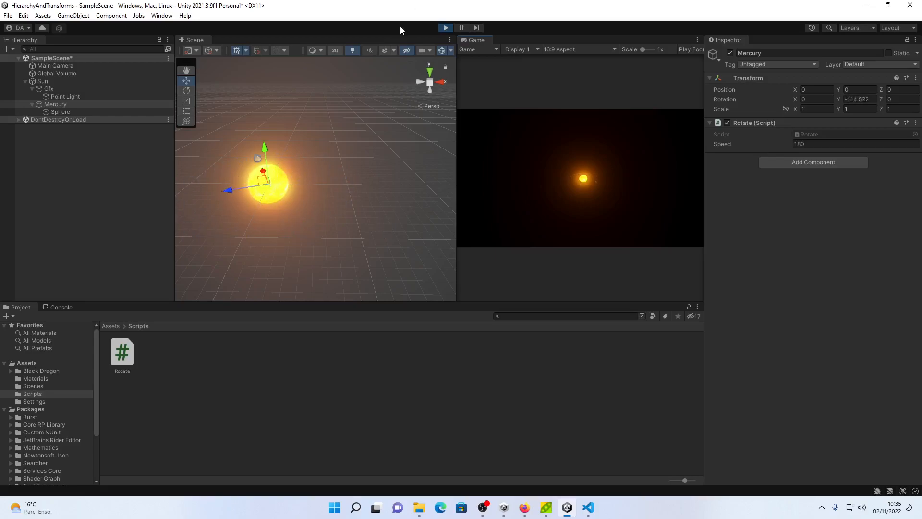
left_click(446, 28)
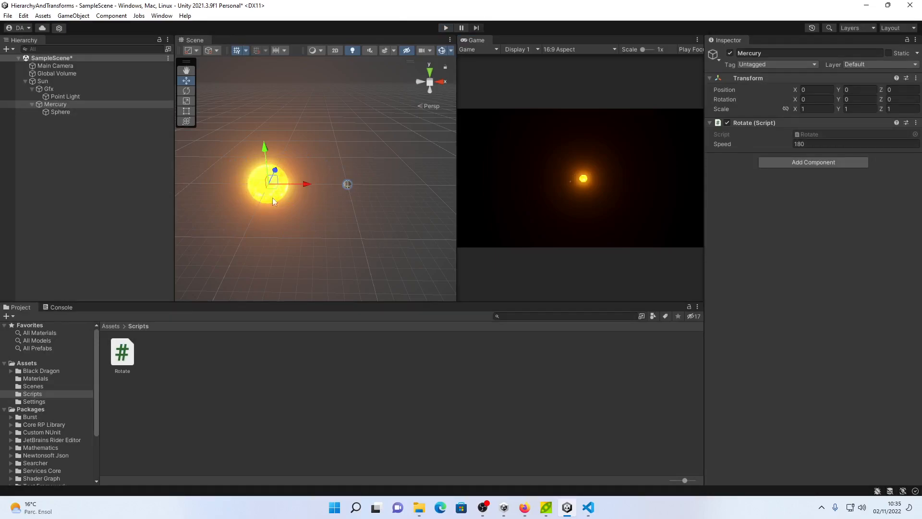
scroll(338, 189, "up", 5)
middle_click_drag(358, 193, 388, 219)
scroll(320, 200, "up", 3)
scroll(388, 212, "down", 4)
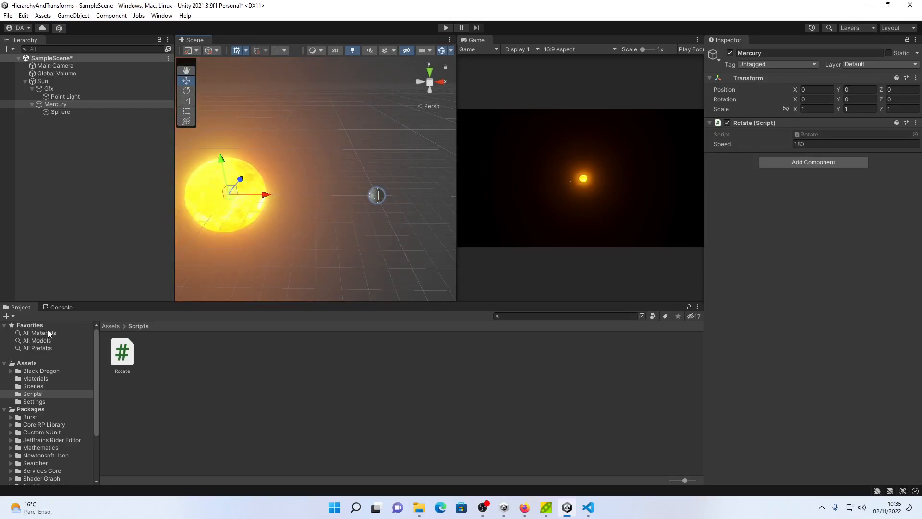
Create a material named Mercury in the Materials folder.
left_click(47, 380)
right_click(226, 381)
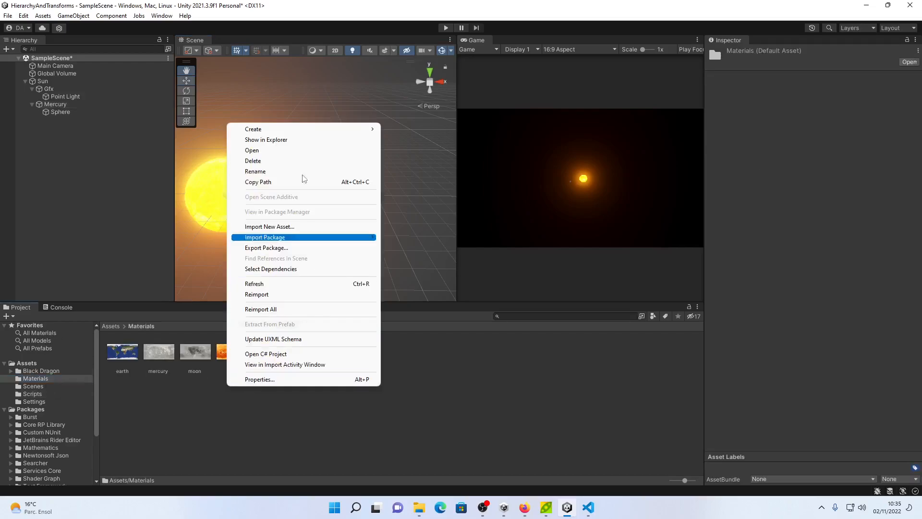
mouse_move(297, 135)
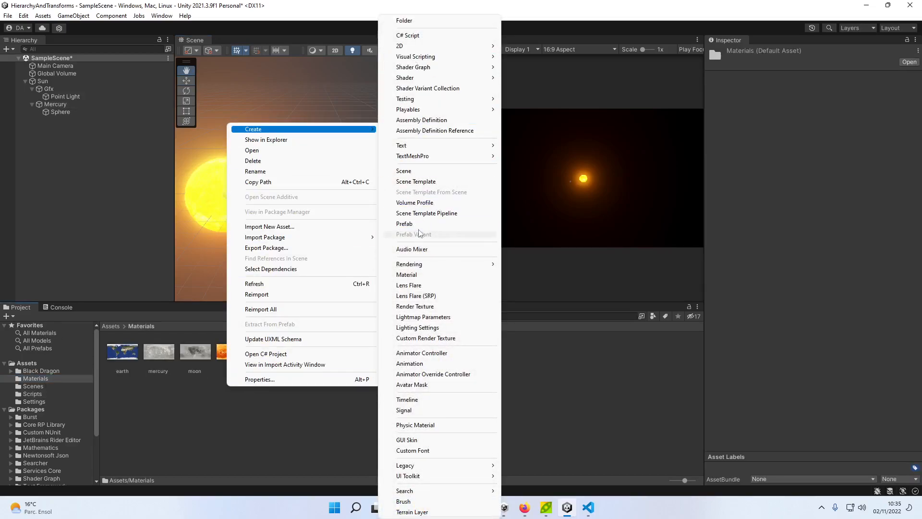
left_click(417, 277)
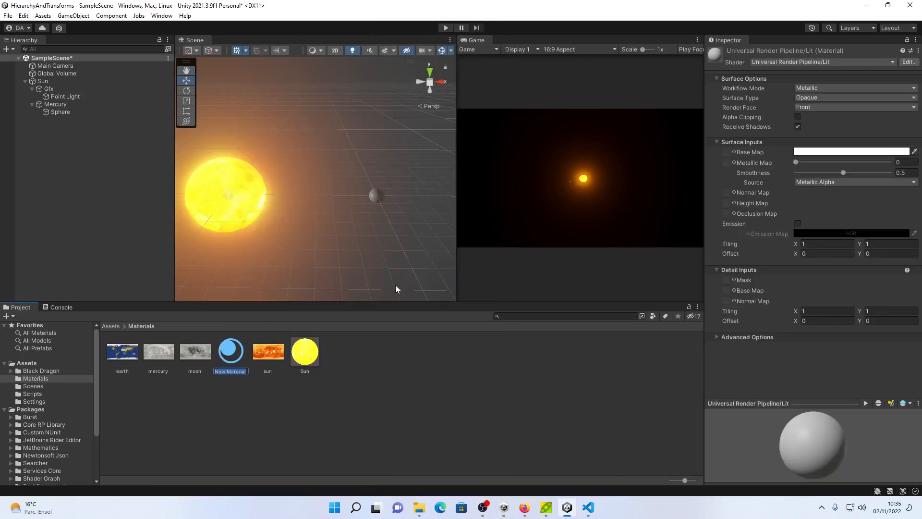
type("Mercury")
key("Return")
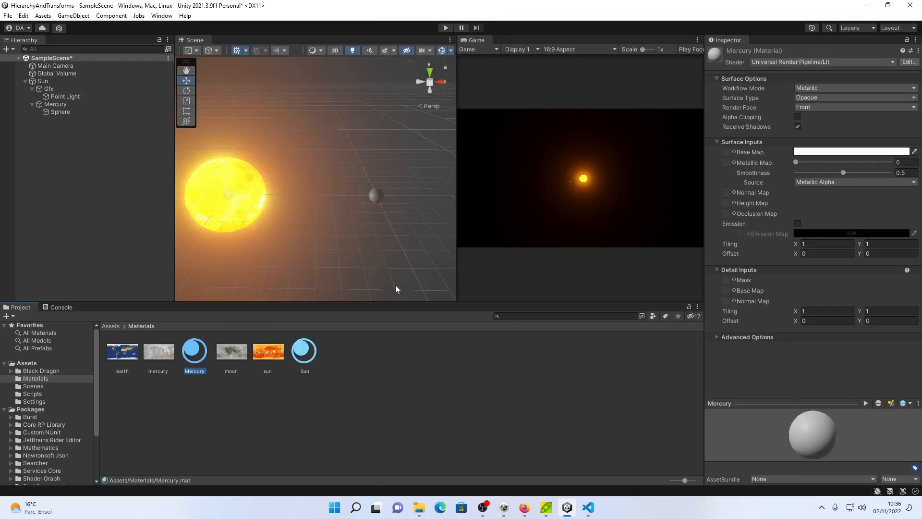
Assign the mercury texture as the Mercury material's base map and apply the material to Mercury's sphere in the scene.
left_click_drag(161, 362, 727, 151)
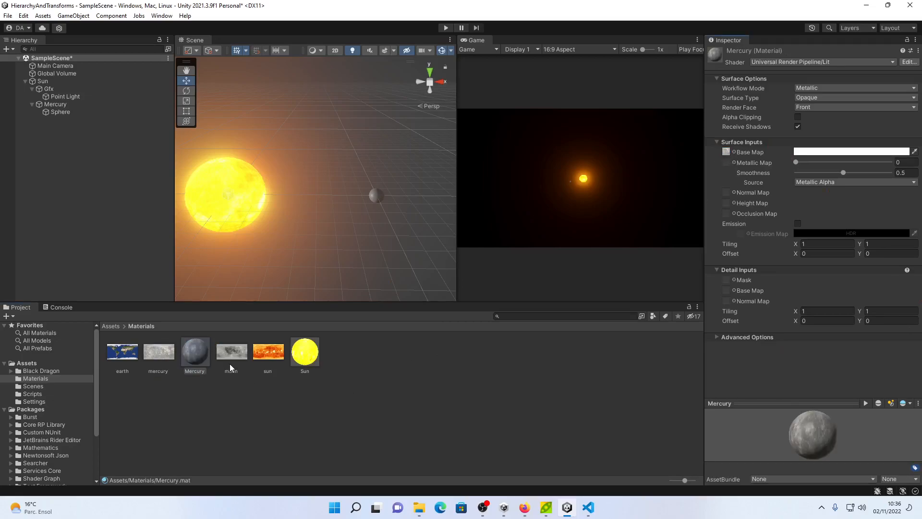
left_click_drag(202, 348, 377, 193)
scroll(414, 232, "up", 4)
scroll(414, 232, "up", 2)
middle_click_drag(413, 231, 325, 209)
scroll(336, 218, "up", 5)
middle_click_drag(431, 229, 294, 195)
scroll(369, 208, "down", 3)
scroll(297, 211, "down", 2)
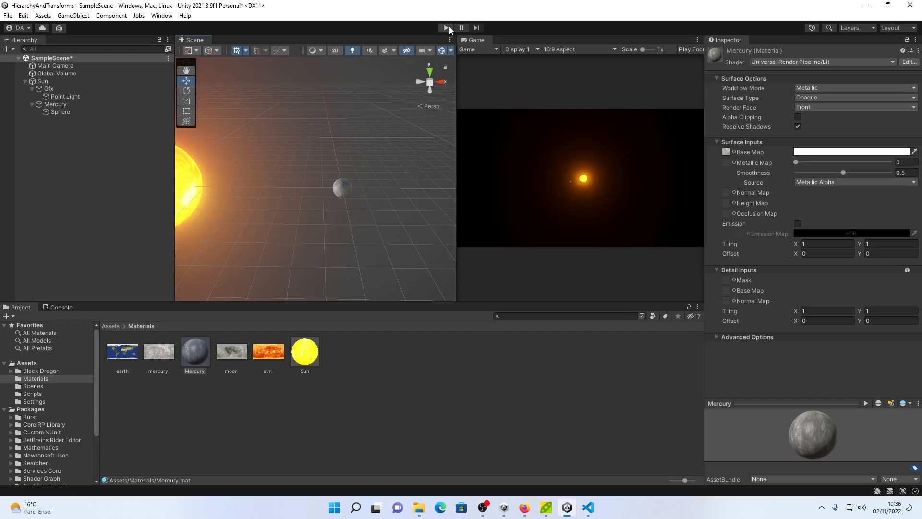
Start the game paused and inspect Mercury's textured sphere up close in the Scene view.
left_click(462, 28)
left_click(450, 28)
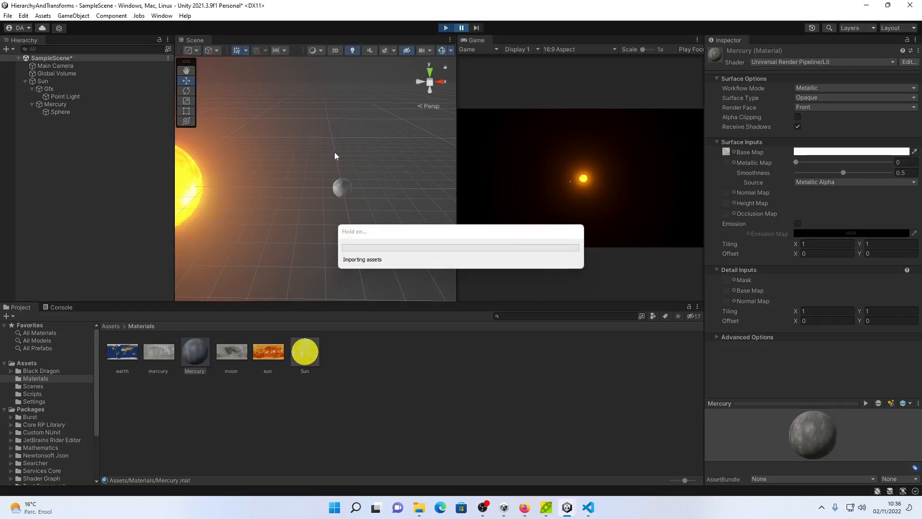
middle_click_drag(378, 207, 400, 187)
scroll(371, 189, "up", 7)
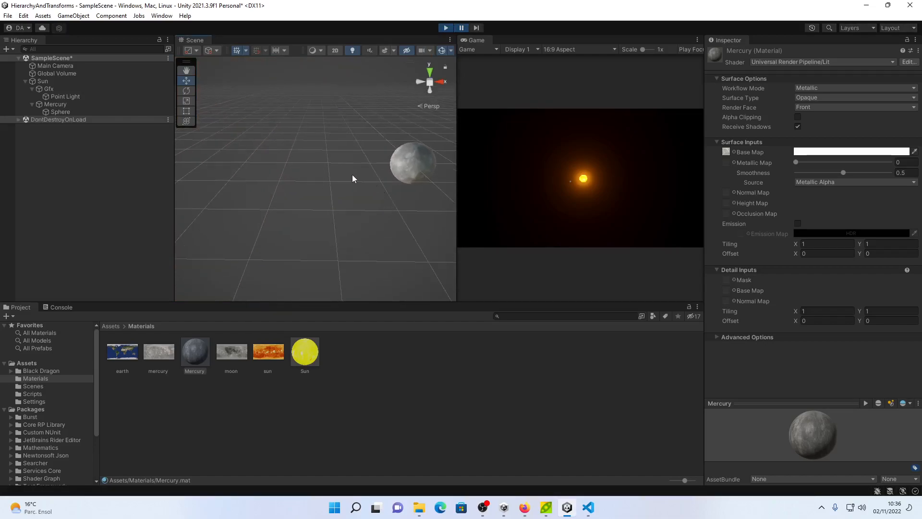
left_click_drag(311, 175, 399, 172, "alt")
left_click(303, 150)
key("f")
left_click_drag(289, 251, 294, 233, "alt")
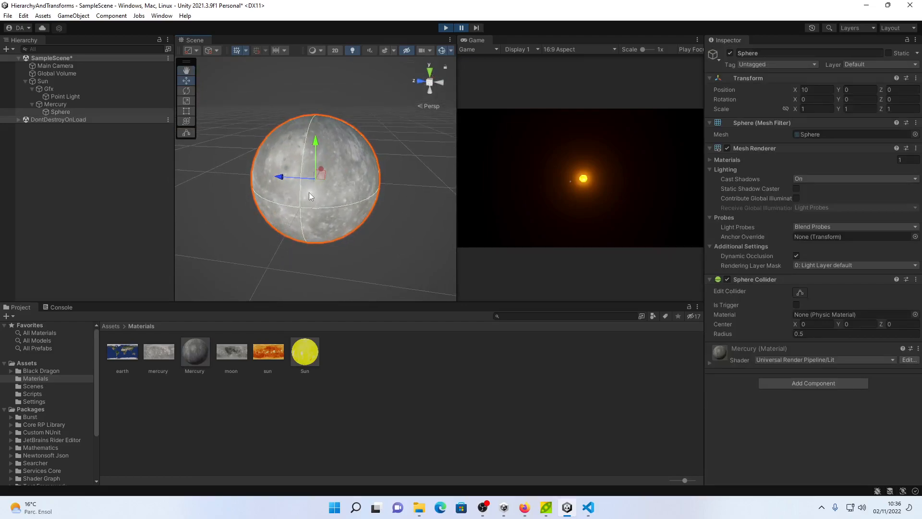
scroll(310, 192, "down", 3)
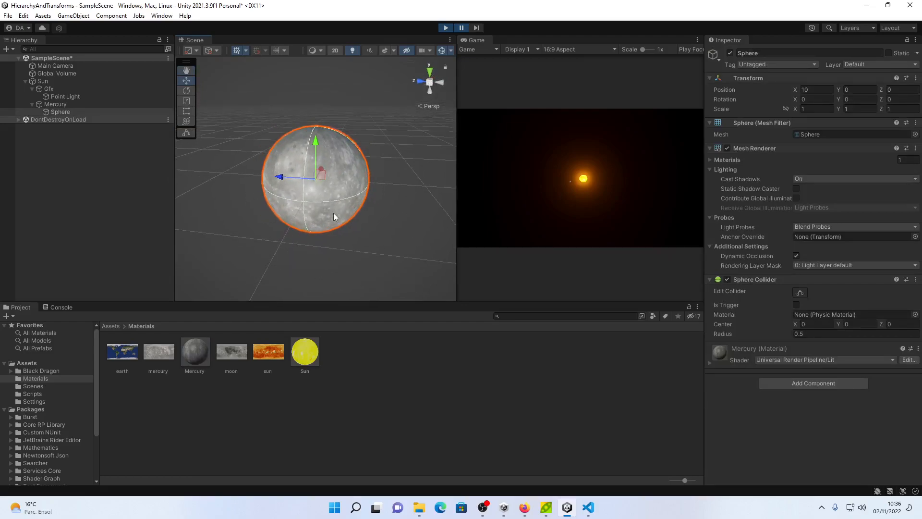
Advance the paused game frame by frame to examine how Mercury's sphere turns and moves along its orbit.
left_click(473, 28)
left_click(474, 27)
middle_click_drag(372, 231, 287, 224)
scroll(337, 193, "down", 6)
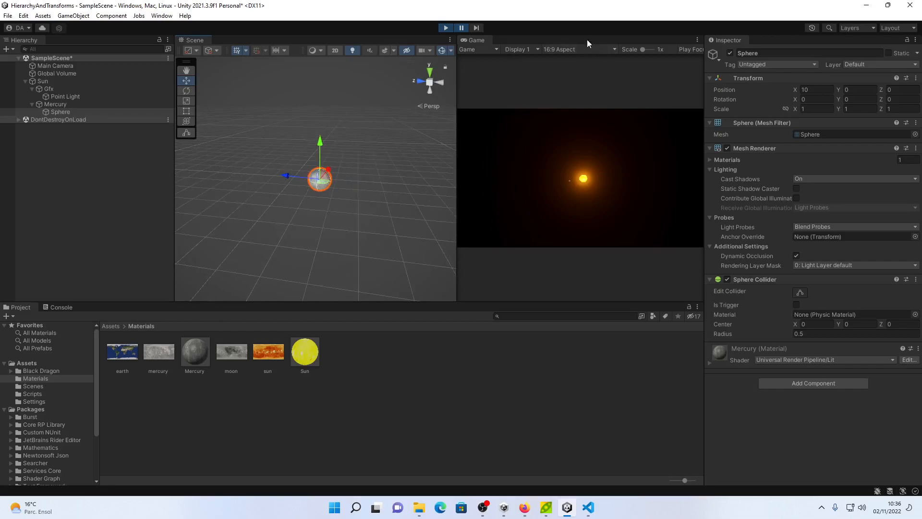
left_click(479, 26)
triple_click(478, 26)
triple_click(479, 25)
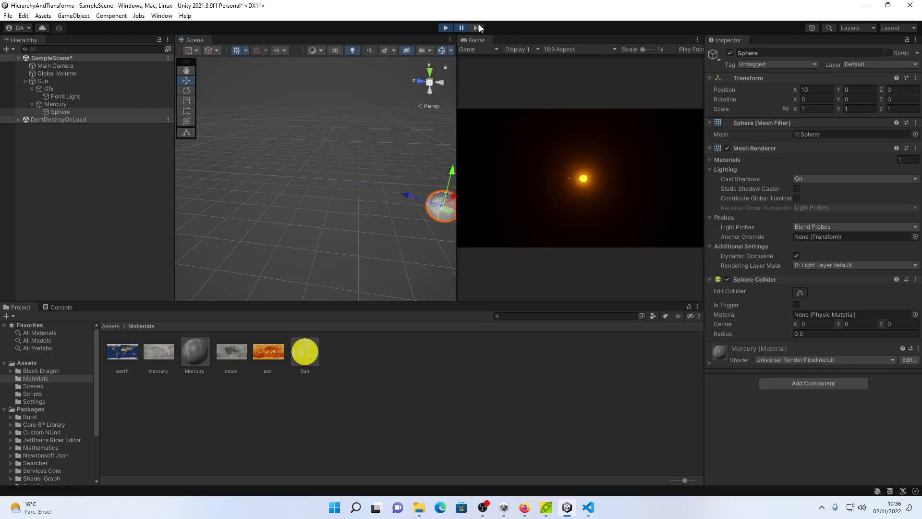
Advance the paused game through more frames to examine Mercury's position and surface relative to the Sun, and stop the game.
double_click(479, 24)
scroll(429, 203, "down", 3)
scroll(429, 205, "down", 3)
double_click(477, 27)
double_click(477, 28)
double_click(477, 28)
double_click(477, 28)
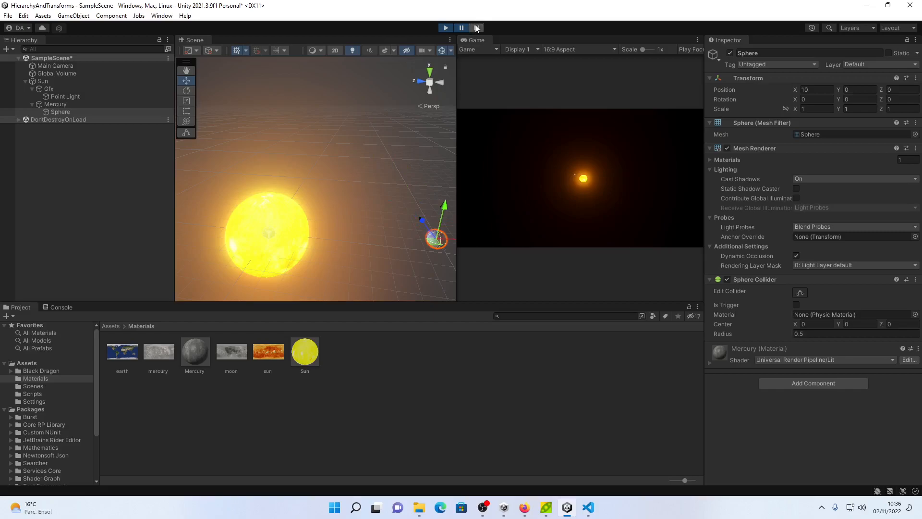
double_click(477, 28)
key("f")
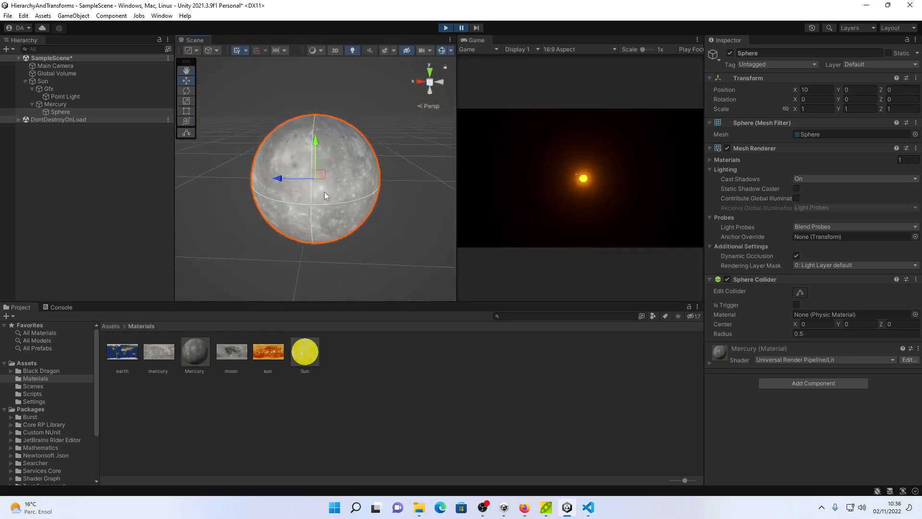
scroll(332, 197, "down", 5)
scroll(338, 194, "down", 5)
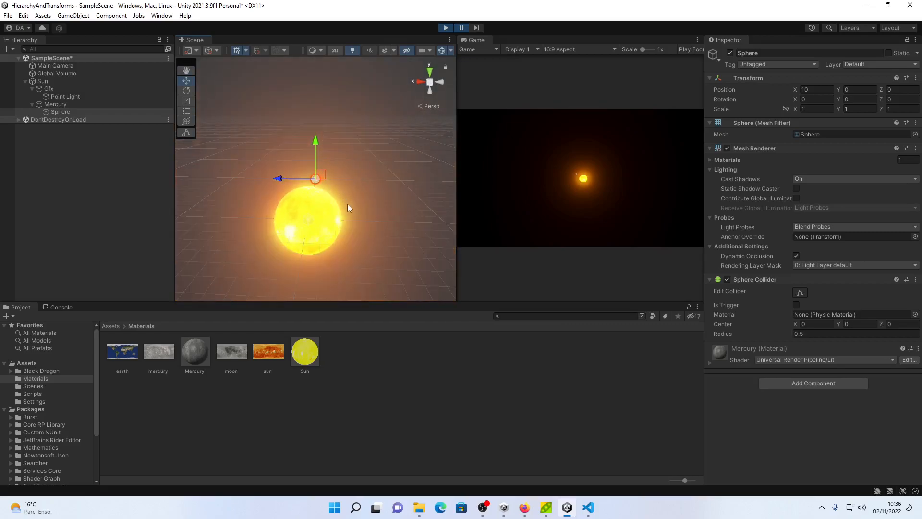
left_click(447, 29)
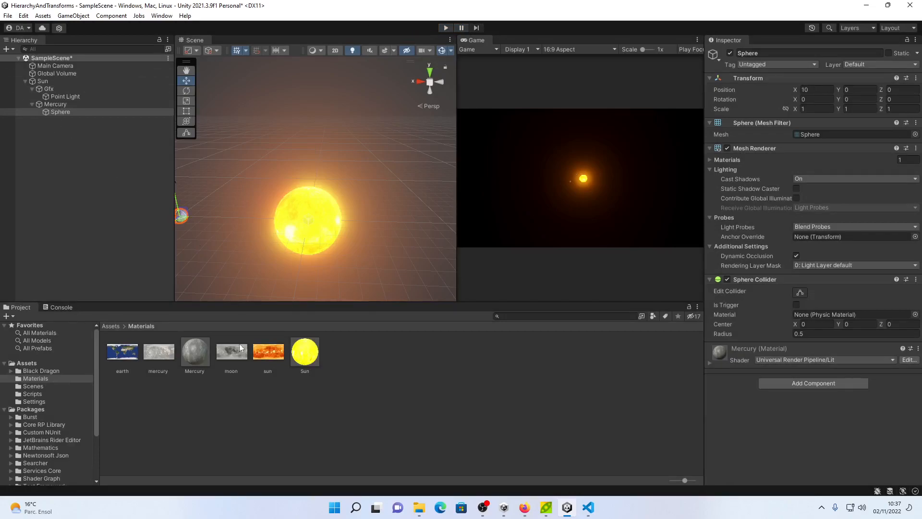
Add the Rotate script to the Sphere under Mercury and set its speed to 360.
left_click_drag(261, 209, 698, 249, "alt")
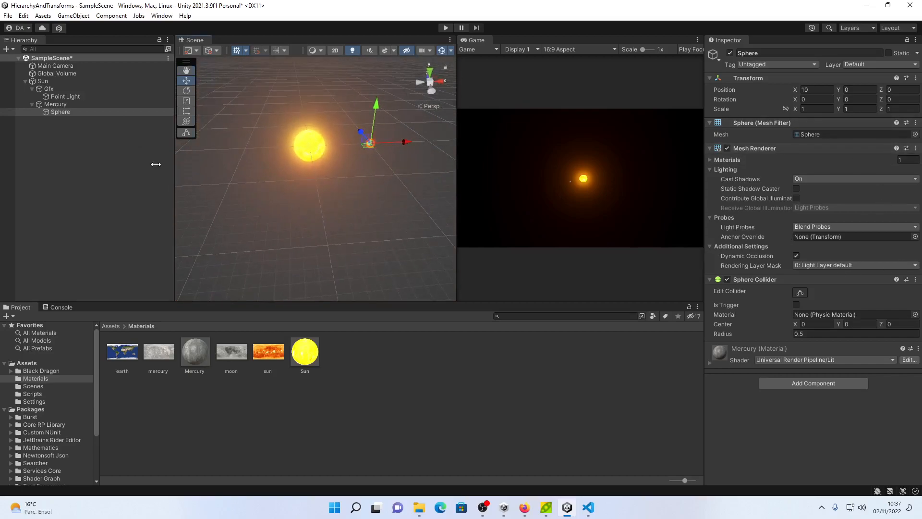
left_click(67, 103)
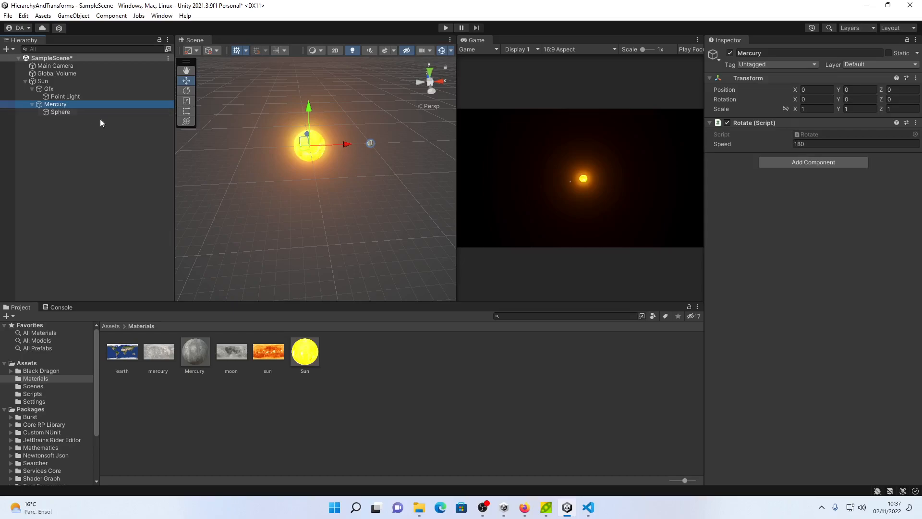
left_click(33, 393)
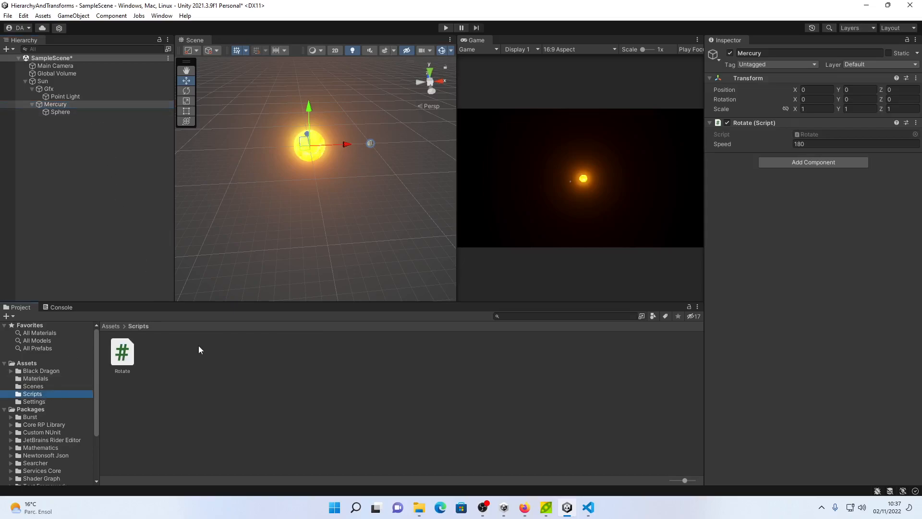
left_click_drag(129, 353, 73, 111)
left_click(73, 112)
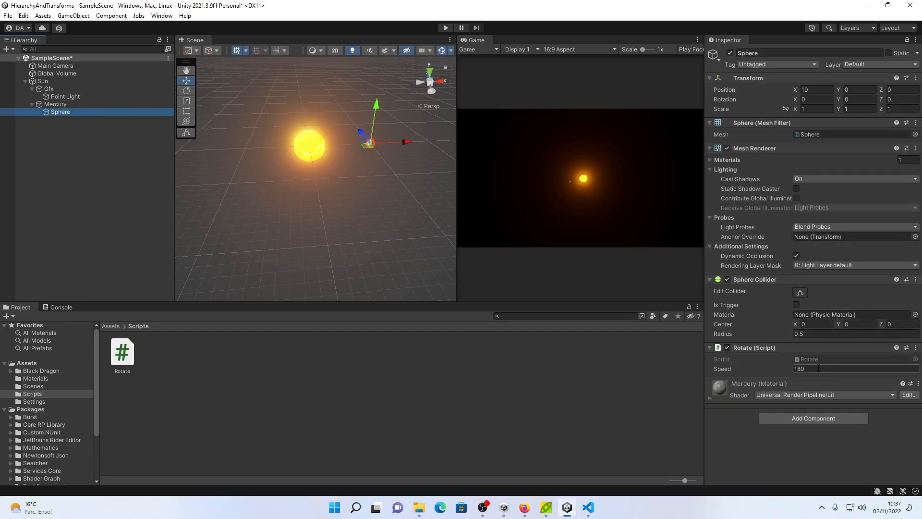
left_click(820, 368)
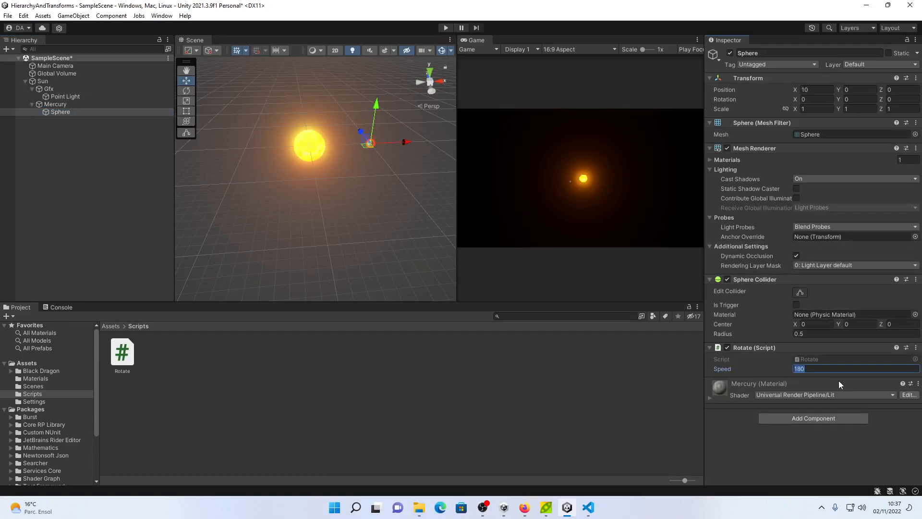
type("360")
Start the game paused and frame Mercury's sphere up close in the Scene view.
left_click(446, 28)
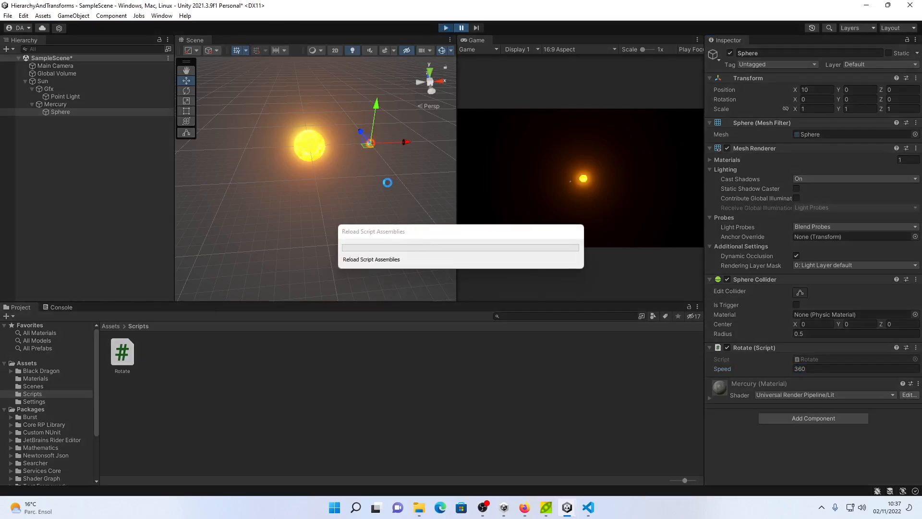
scroll(390, 149, "up", 2)
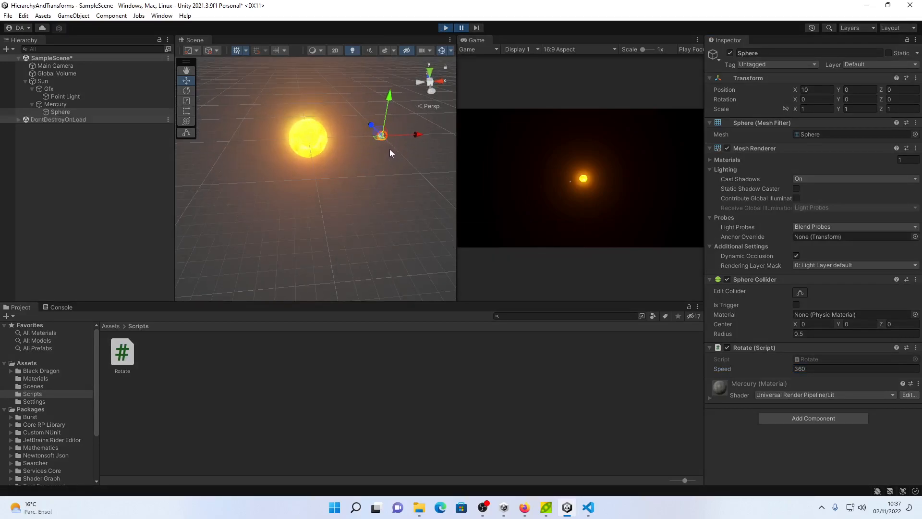
middle_click_drag(390, 149, 377, 113)
scroll(310, 246, "up", 4)
scroll(360, 179, "up", 1)
scroll(362, 180, "up", 2)
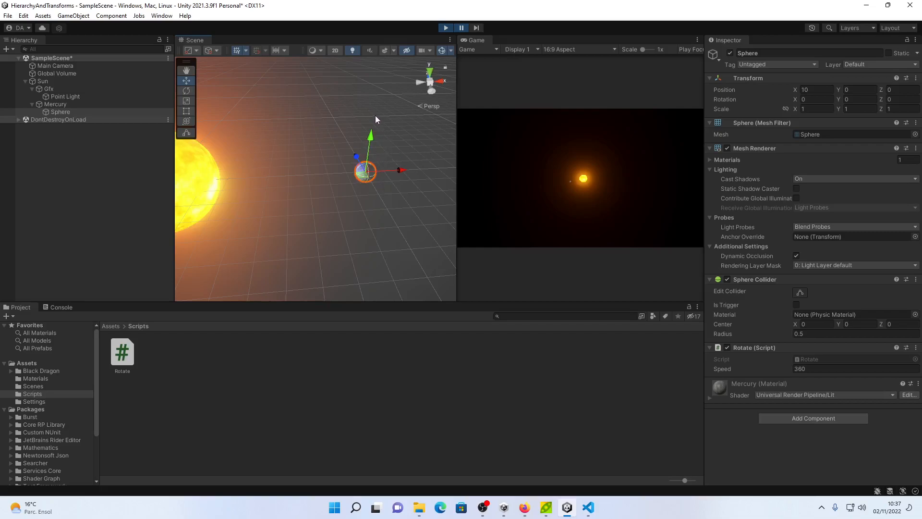
key("f")
left_click_drag(377, 138, 413, 255, "alt")
scroll(414, 255, "down", 2)
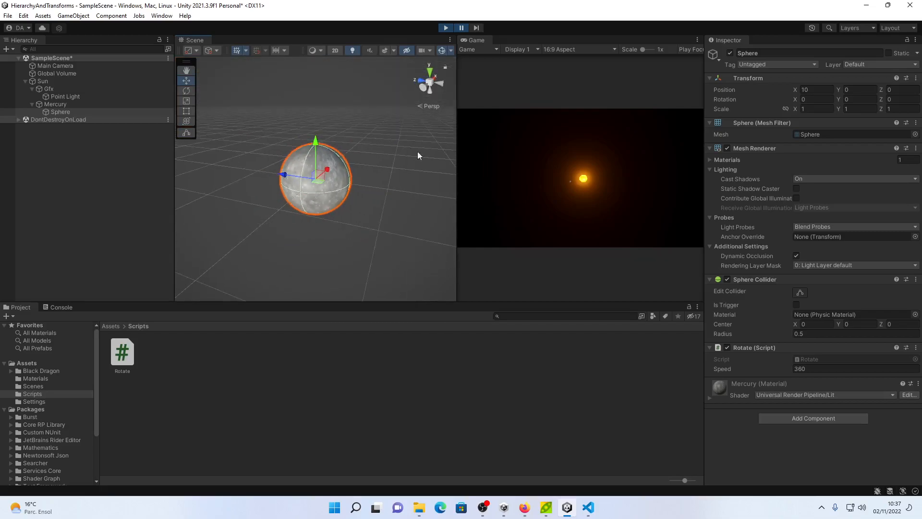
Advance the game six frames, refocusing on Mercury's sphere to examine its own rotation.
left_click(479, 27)
left_click(480, 28)
left_click(479, 28)
key("f")
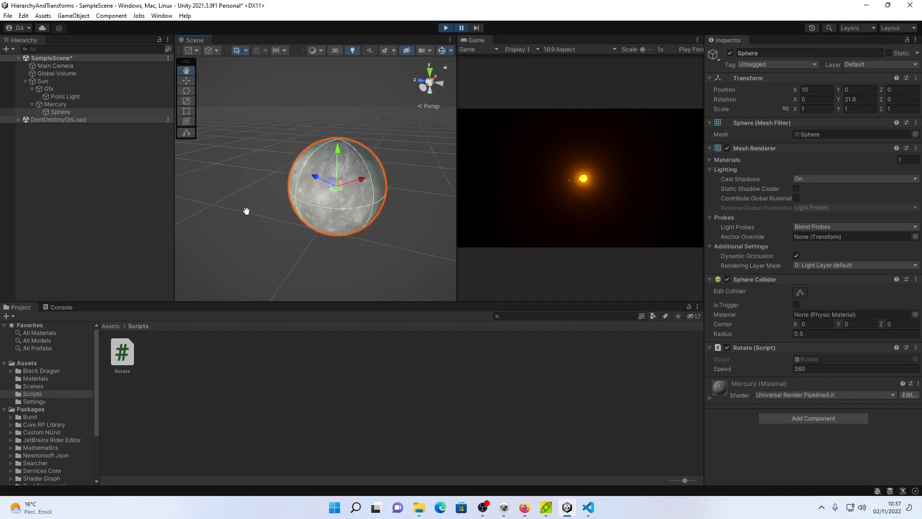
left_click(478, 28)
left_click(477, 28)
left_click(477, 27)
key("f")
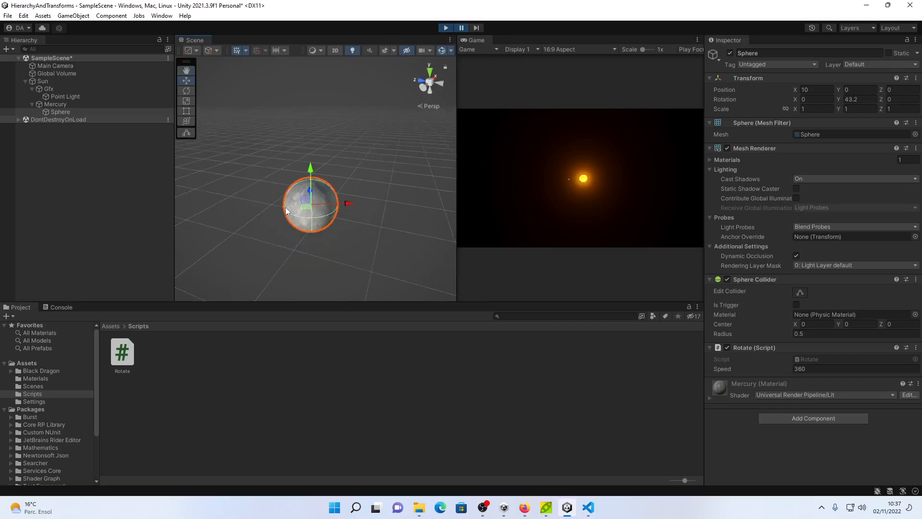
View Mercury's sphere from another side and advance six more frames to compare its spin with its movement around the Sun.
left_click_drag(271, 236, 450, 235, "alt")
scroll(394, 224, "up", 5)
middle_click_drag(394, 224, 307, 207)
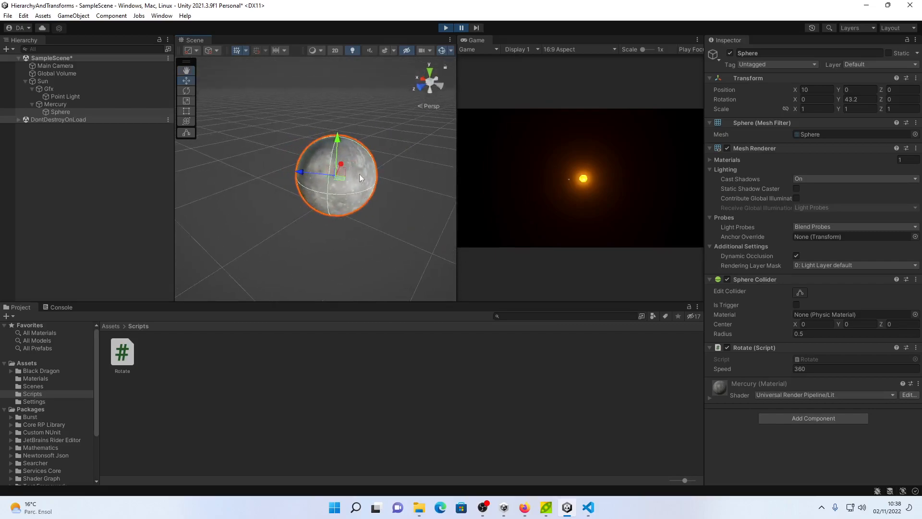
left_click(483, 27)
left_click(483, 27)
left_click(483, 27)
left_click(482, 27)
left_click(483, 28)
left_click(483, 27)
scroll(385, 201, "down", 6)
scroll(383, 199, "down", 4)
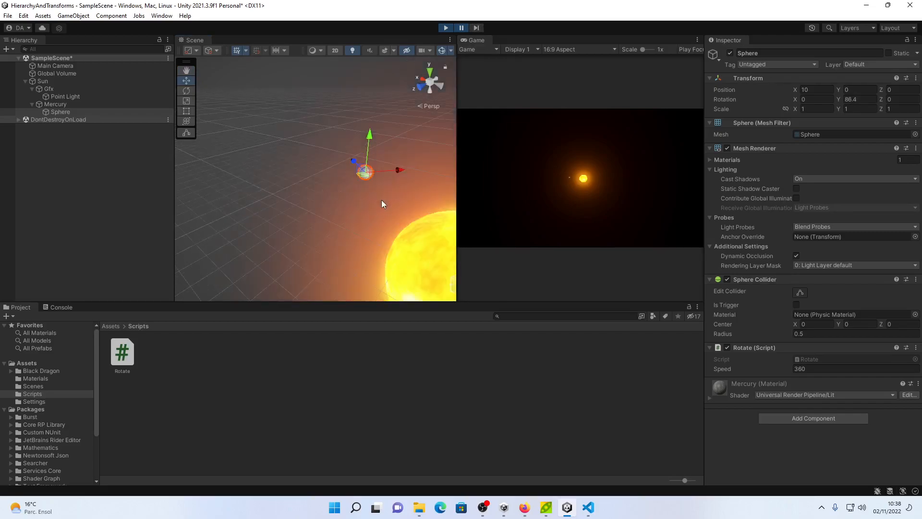
Resume the game briefly, pause it to inspect Mercury's spin up close over one frame, and stop the game.
left_click(461, 28)
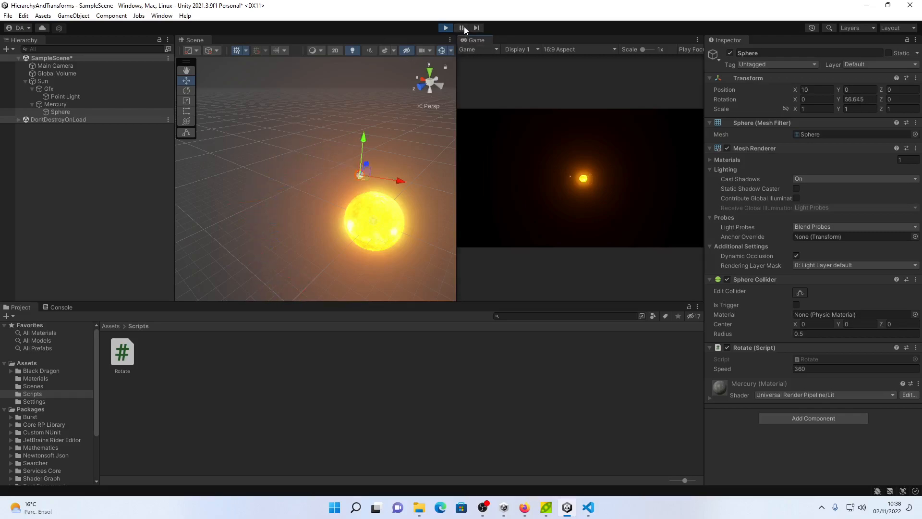
left_click(462, 27)
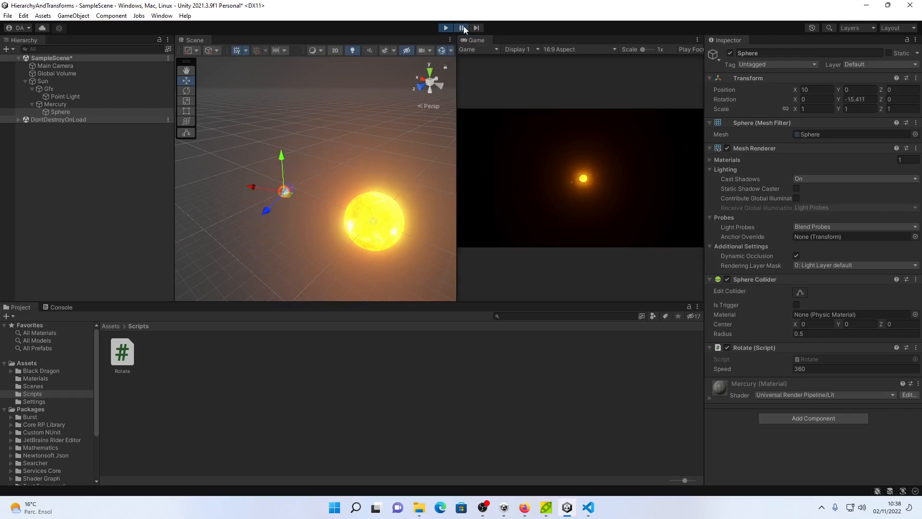
scroll(292, 245, "up", 3)
scroll(292, 245, "up", 5)
left_click_drag(283, 221, 229, 194, "alt")
middle_click_drag(230, 194, 331, 195)
scroll(318, 198, "up", 3)
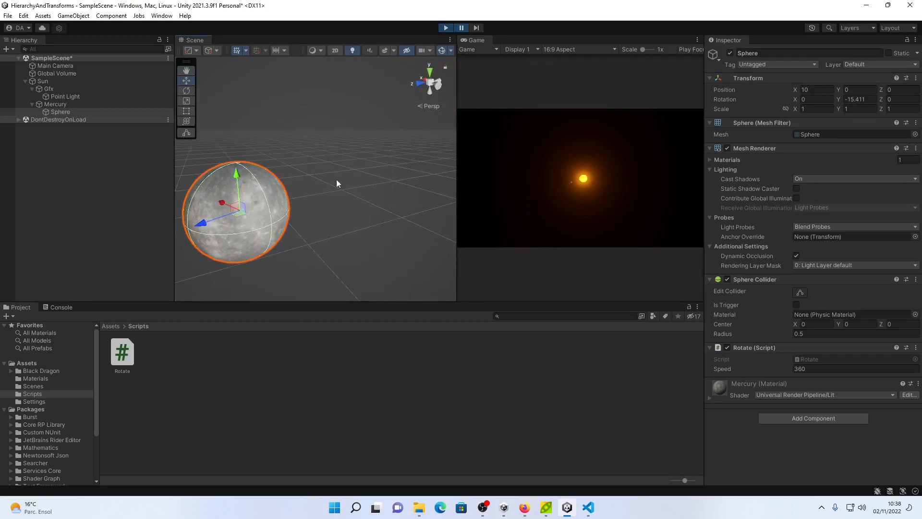
left_click(475, 28)
left_click_drag(404, 259, 354, 290, "alt")
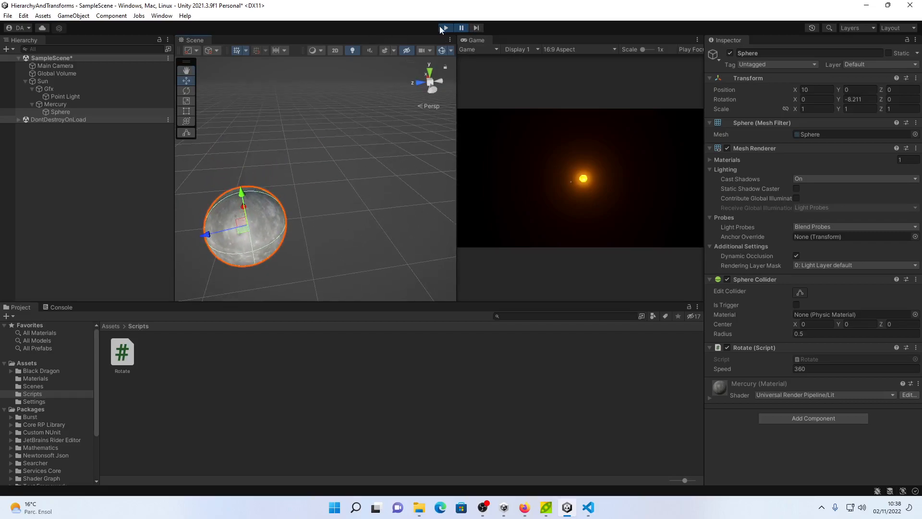
left_click(444, 27)
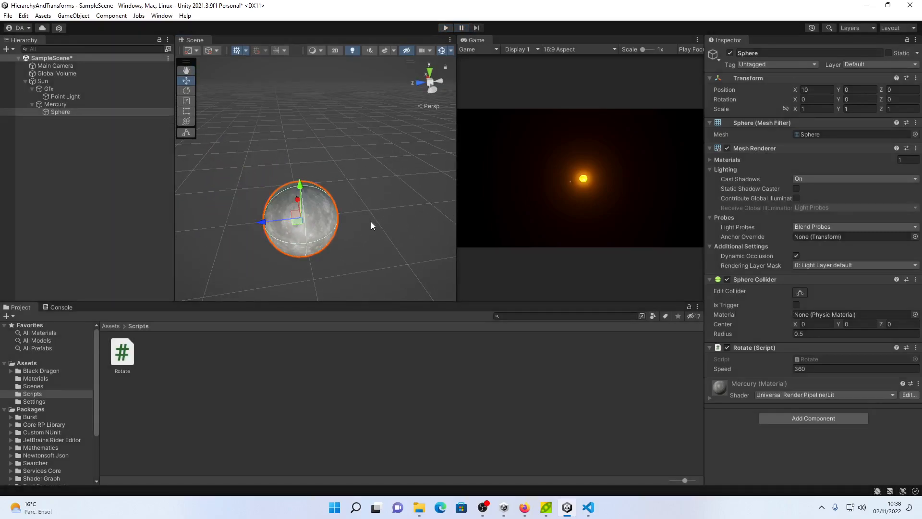
Set the Rotate speed of Mercury's sphere to 1080 and check the faster spin over three frames of the paused game.
left_click(801, 369)
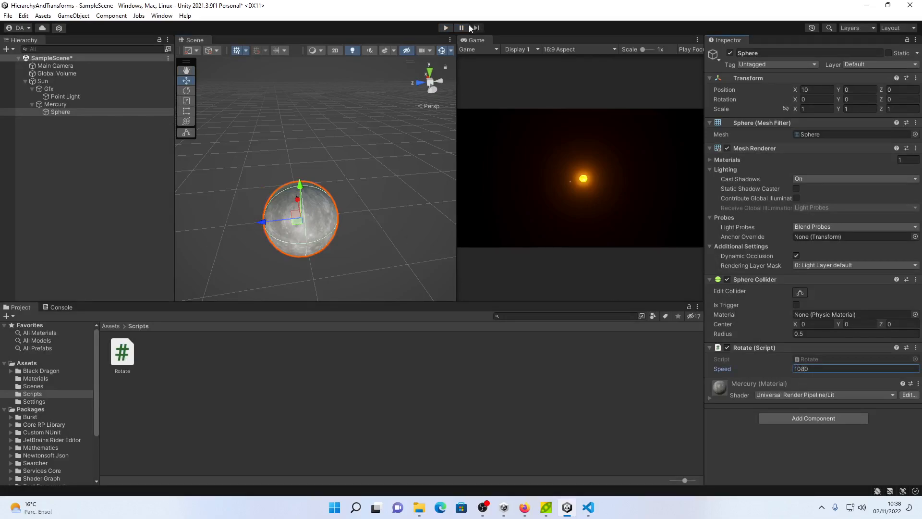
left_click(450, 28)
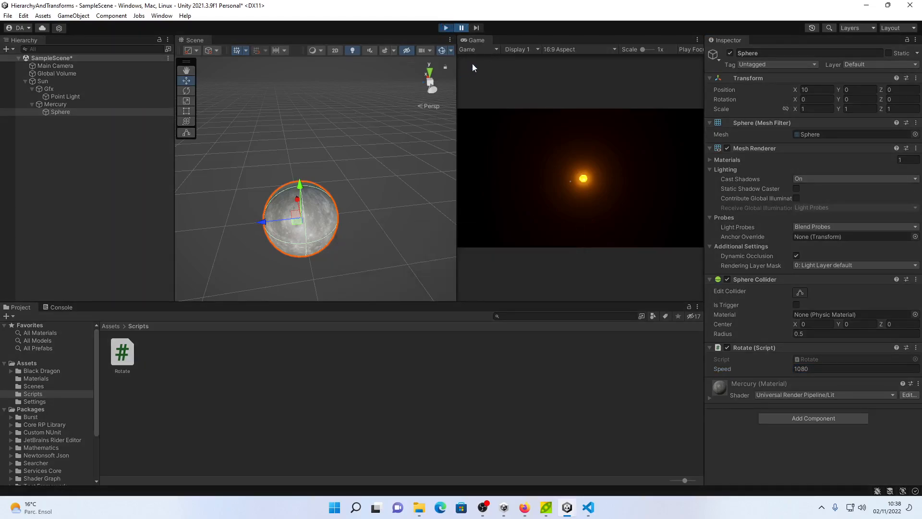
left_click(477, 30)
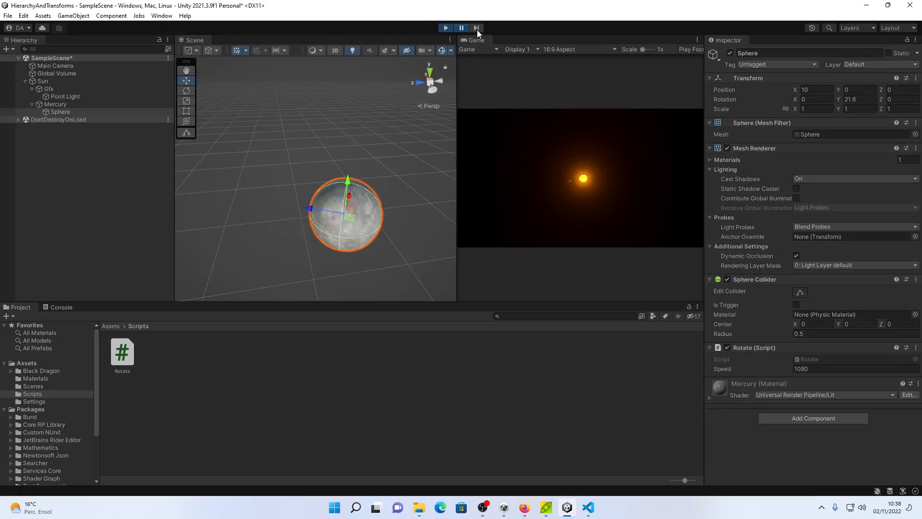
left_click(477, 29)
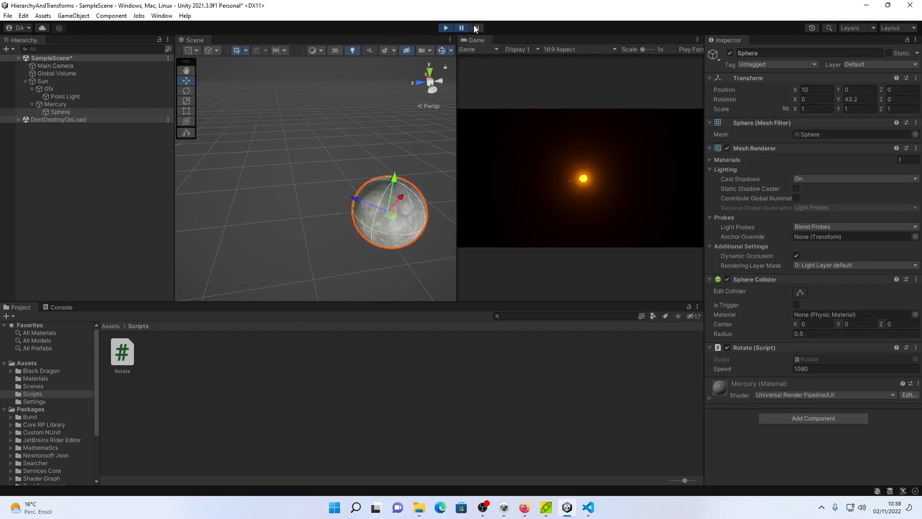
left_click(476, 28)
middle_click_drag(287, 217, 358, 168)
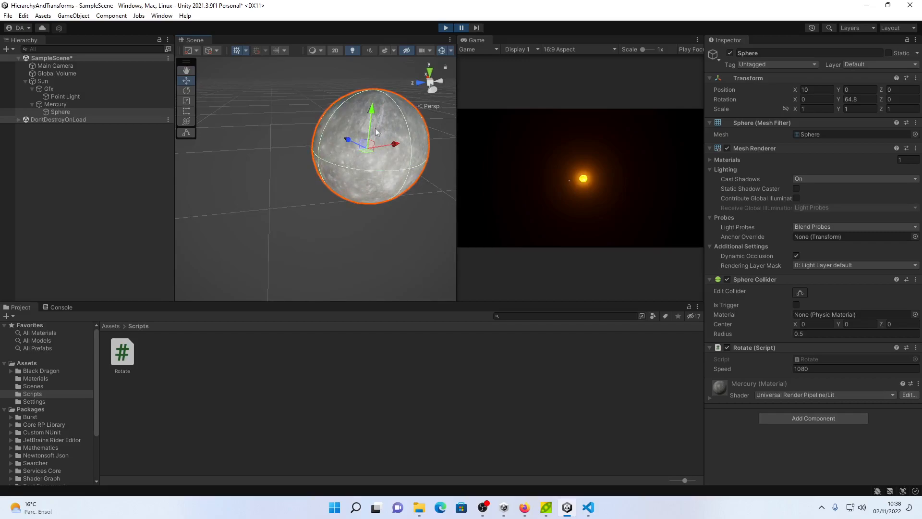
Let the game run and watch the spinning Mercury orbit the Sun in the Scene view.
left_click(476, 27)
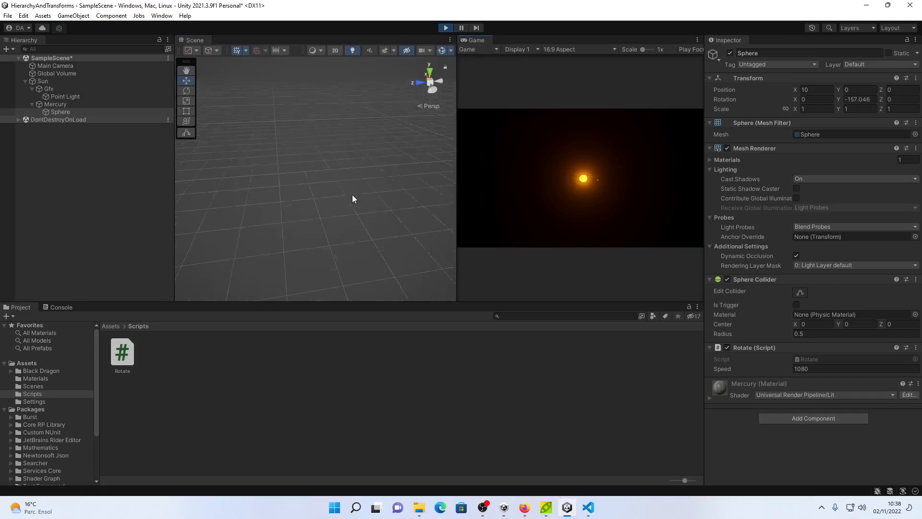
key("f")
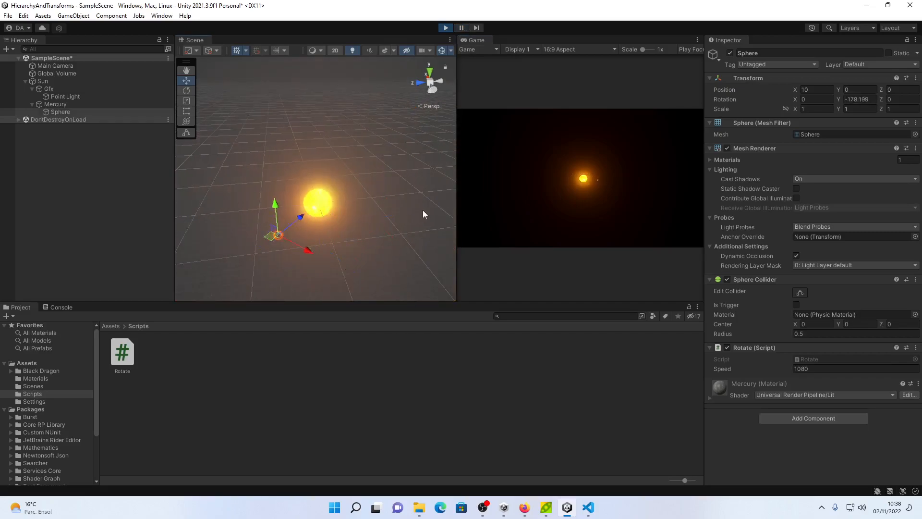
left_click(414, 217)
scroll(363, 231, "up", 3)
scroll(359, 231, "up", 2)
middle_click_drag(339, 221, 357, 197)
middle_click_drag(407, 147, 390, 164)
scroll(375, 160, "down", 2)
scroll(373, 162, "down", 1)
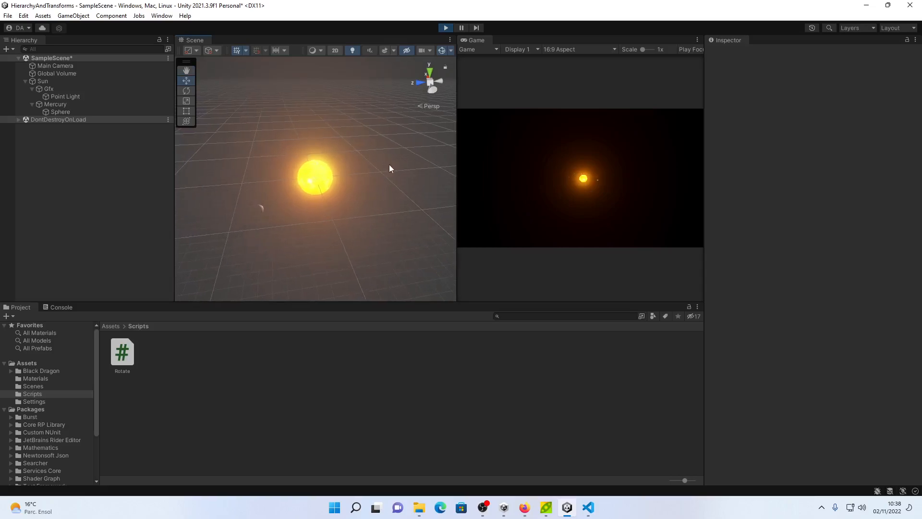
scroll(387, 164, "up", 2)
scroll(385, 163, "up", 1)
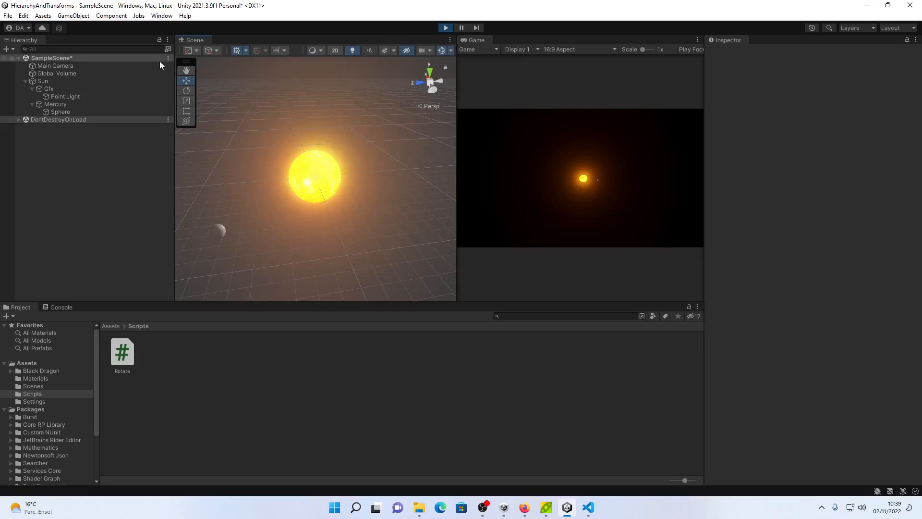
Align the Main Camera with the current Scene view while the game runs, and stop the game.
left_click(64, 64)
left_click(89, 16)
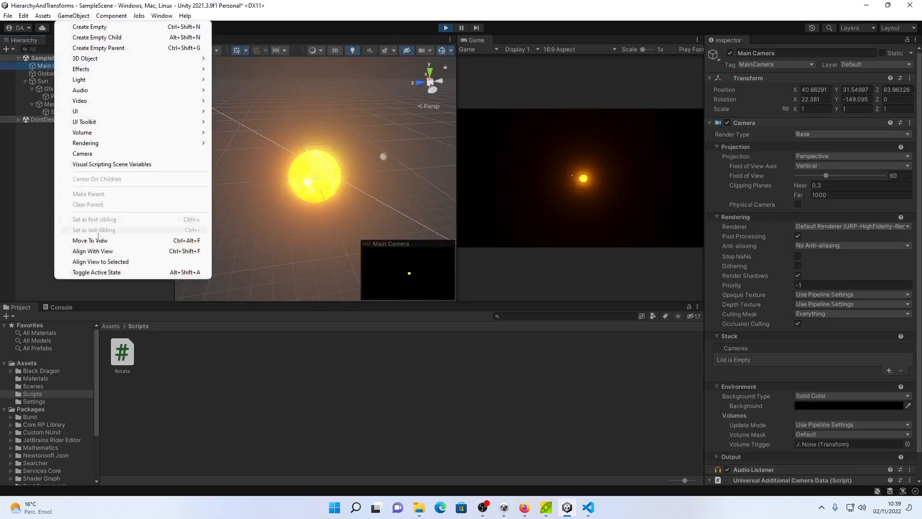
left_click(99, 251)
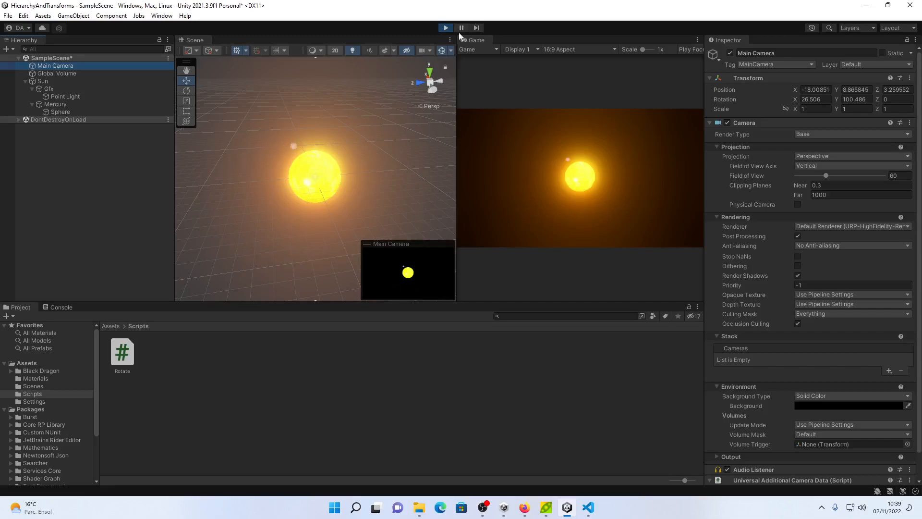
key("ctrl+p")
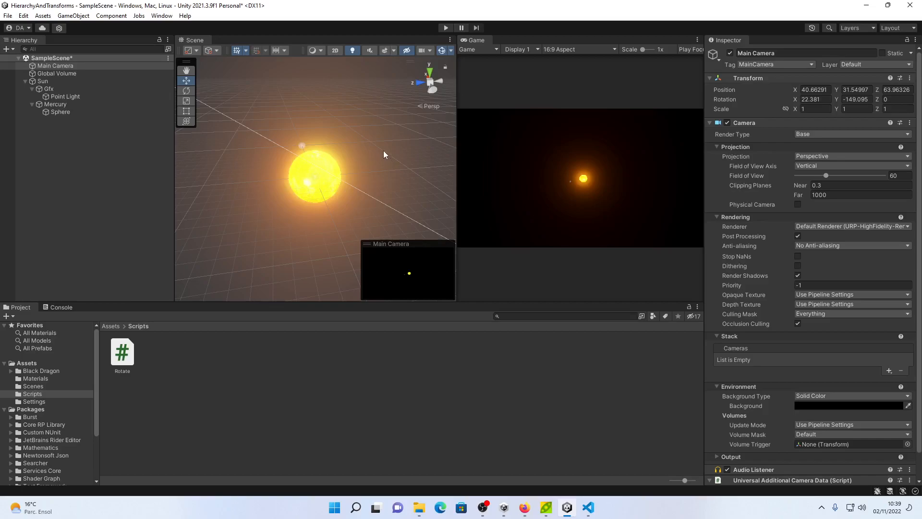
Duplicate the Mercury object together with its child sphere, name the copy Earth, and expand it in the hierarchy.
left_click_drag(350, 148, 134, 151, "alt")
scroll(344, 144, "down", 6)
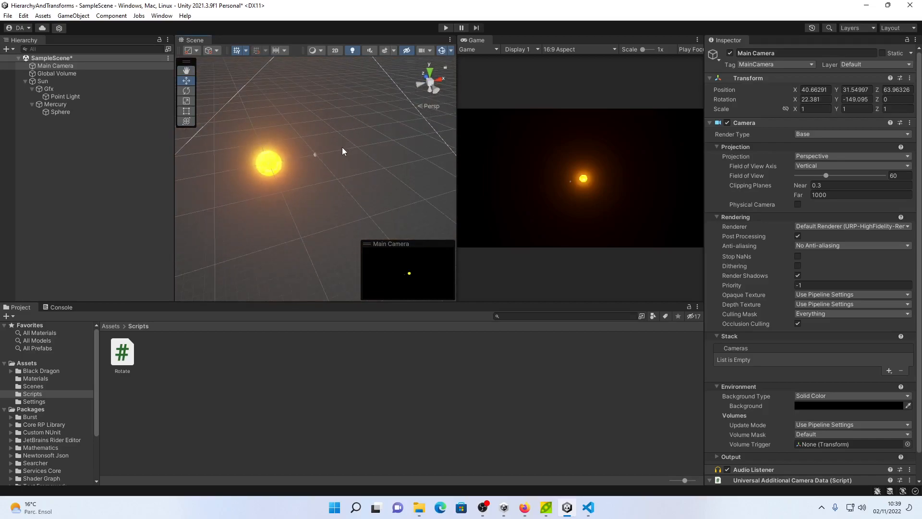
left_click(60, 104)
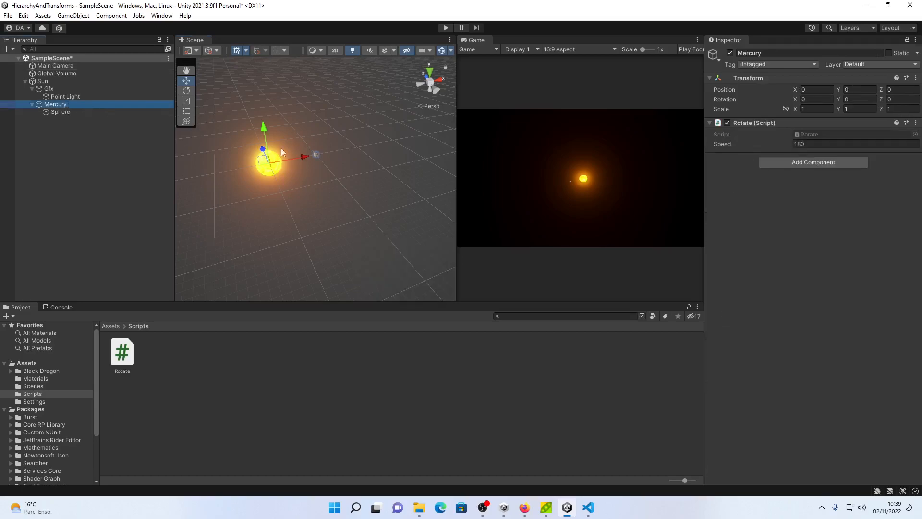
key("ctrl+d")
type("Earth")
key("Return")
key("Right")
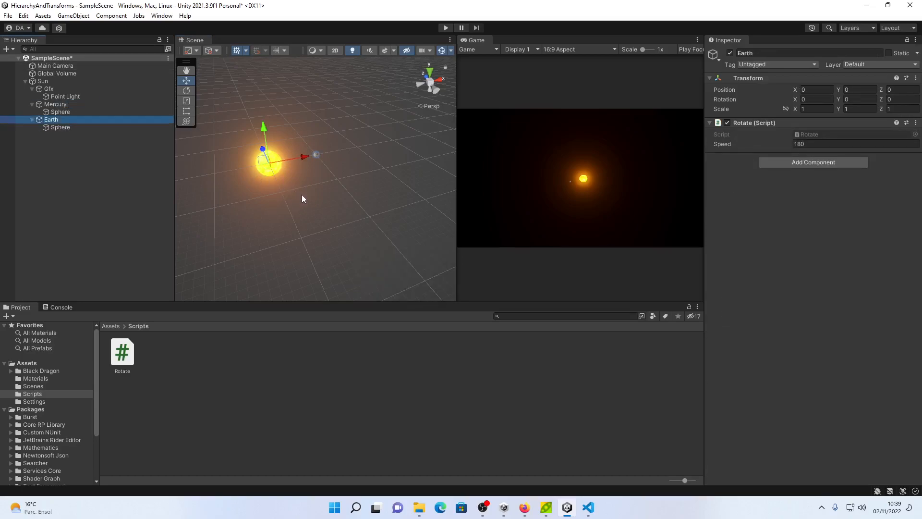
Scale Earth's sphere to 2 on all three axes and move it away from the Sun to about X 21.3.
left_click(60, 127)
left_click(816, 108)
type("2")
left_click(860, 108)
type("2")
key("Tab")
type("2")
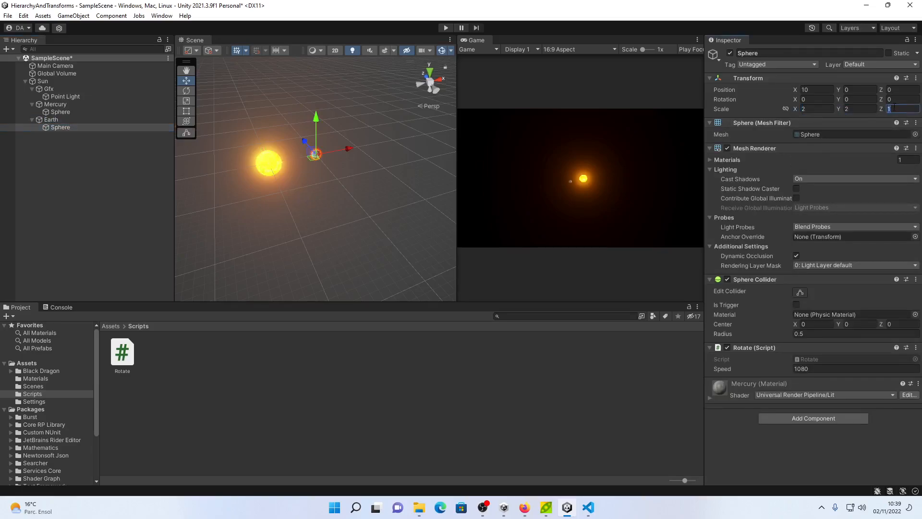
left_click_drag(348, 149, 392, 137)
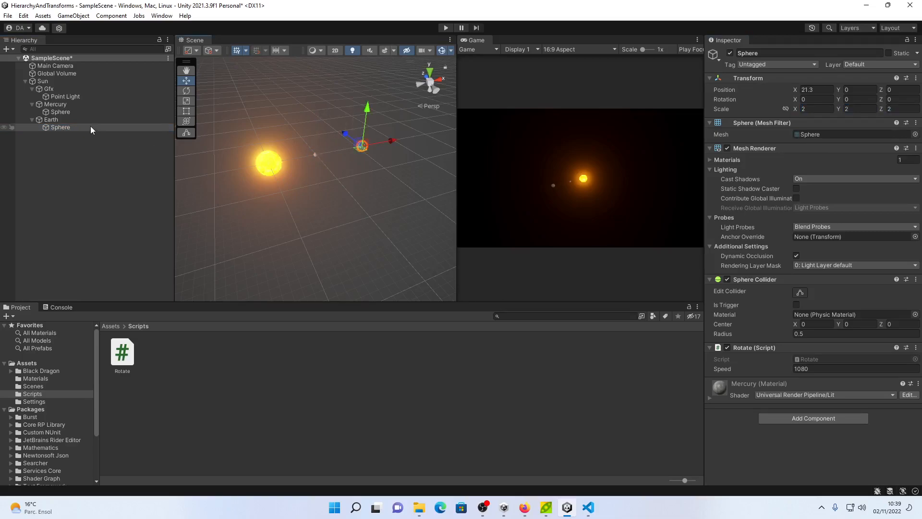
Set the Rotate speed to 720 on Earth's sphere and to 90 on the Earth parent object.
left_click(827, 369)
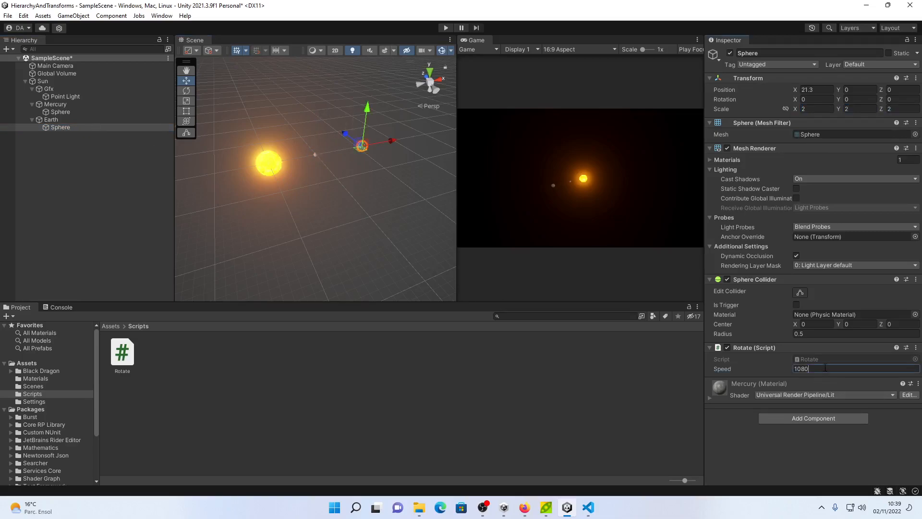
type("720")
left_click(68, 118)
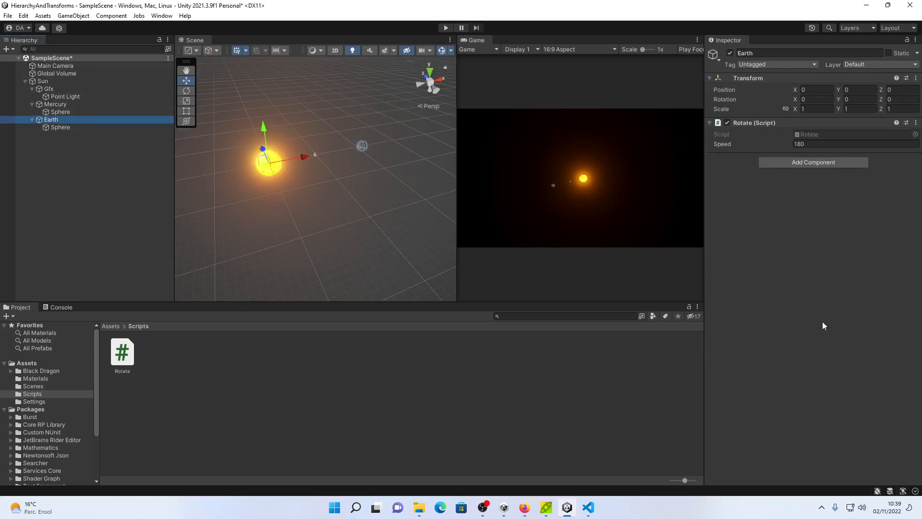
left_click(820, 144)
type("90")
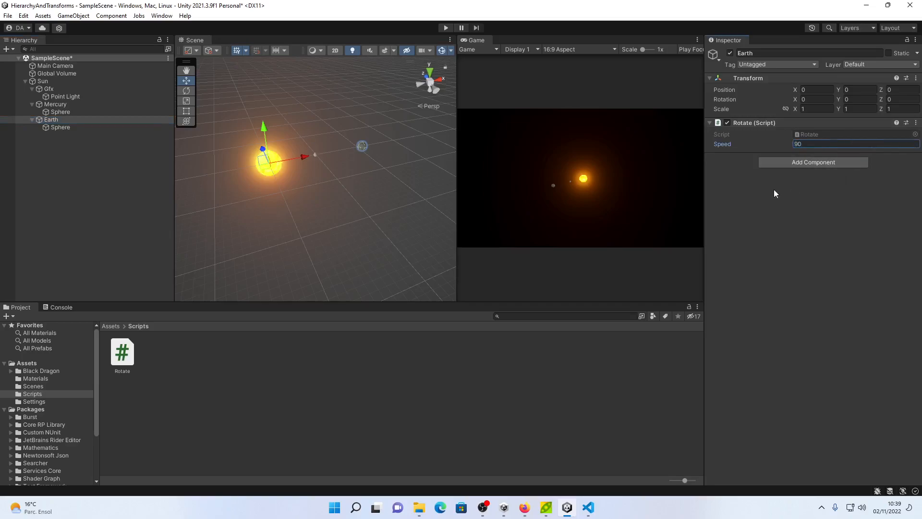
Create a material named Earth in the Materials folder and assign the earth texture as its Base Map.
left_click(36, 378)
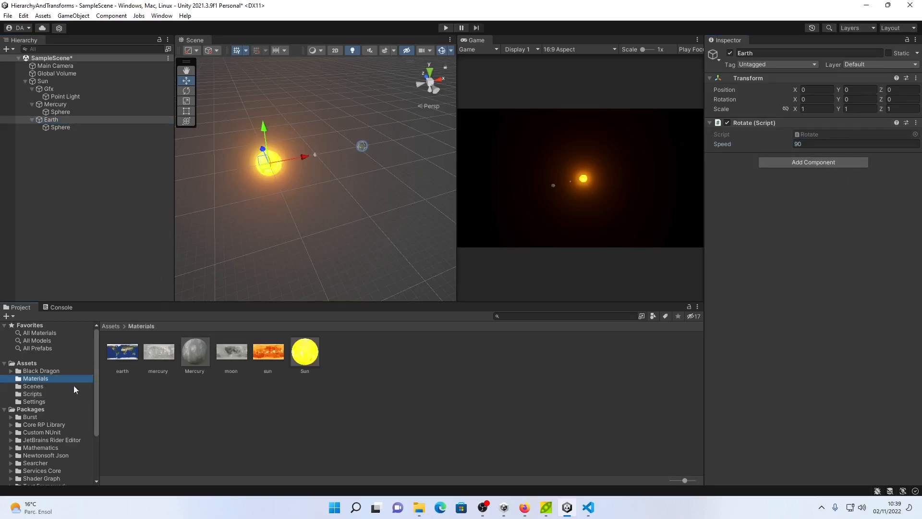
right_click(241, 396)
mouse_move(317, 144)
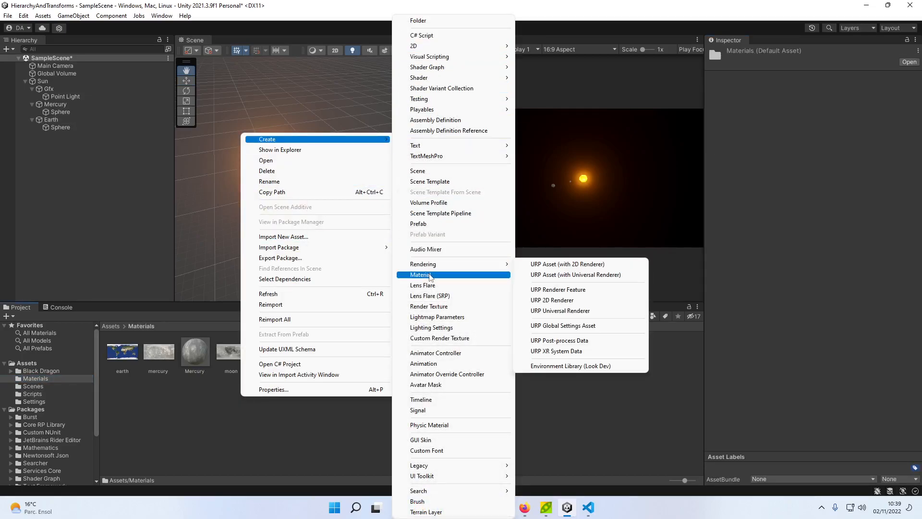
left_click(429, 275)
type("Earth")
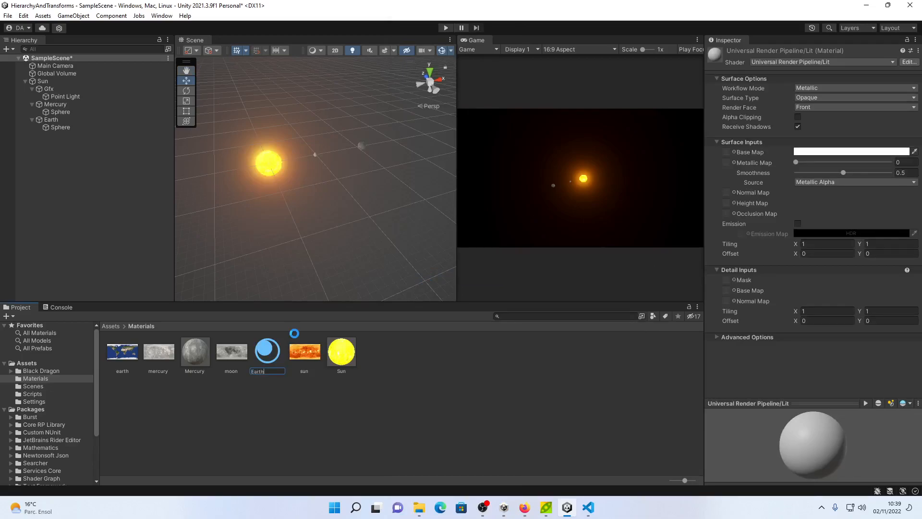
key("Return")
left_click_drag(123, 356, 728, 152)
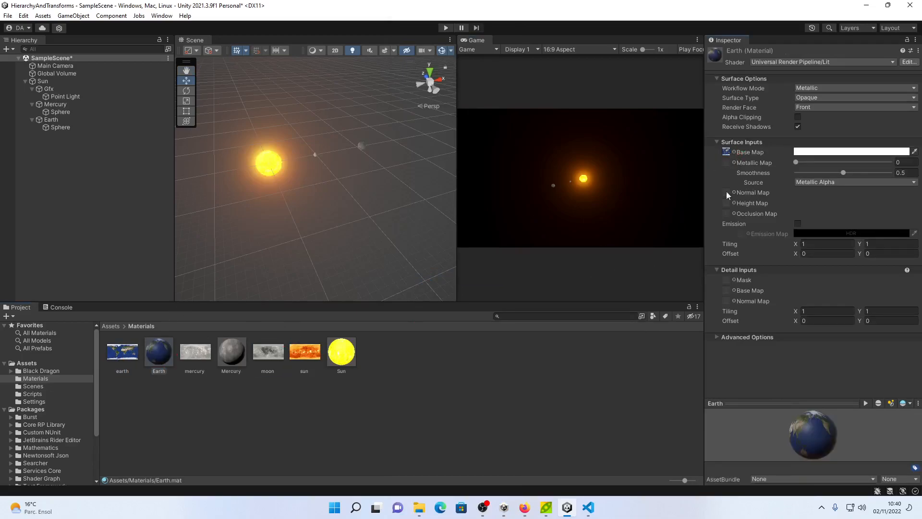
Apply the Earth material to Earth's sphere in the Scene view and check the textured planet up close.
left_click_drag(155, 357, 362, 146)
scroll(368, 168, "up", 5)
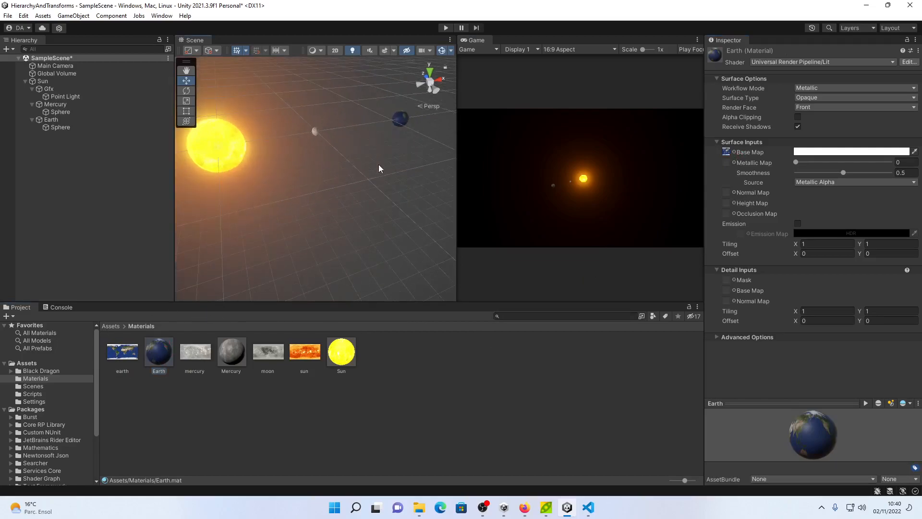
middle_click_drag(378, 164, 322, 245)
scroll(361, 195, "up", 6)
scroll(364, 201, "down", 2)
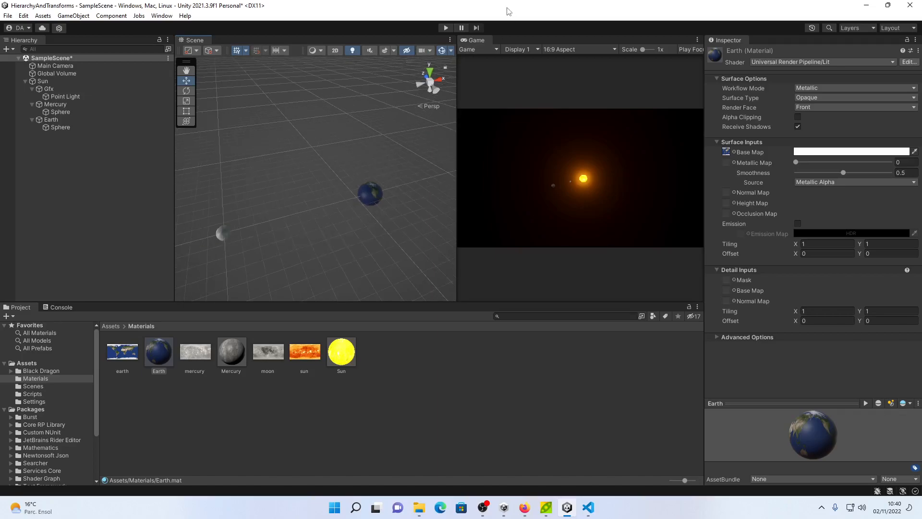
Play the scene to examine how Mercury and Earth orbit the Sun, and stop it.
left_click(446, 28)
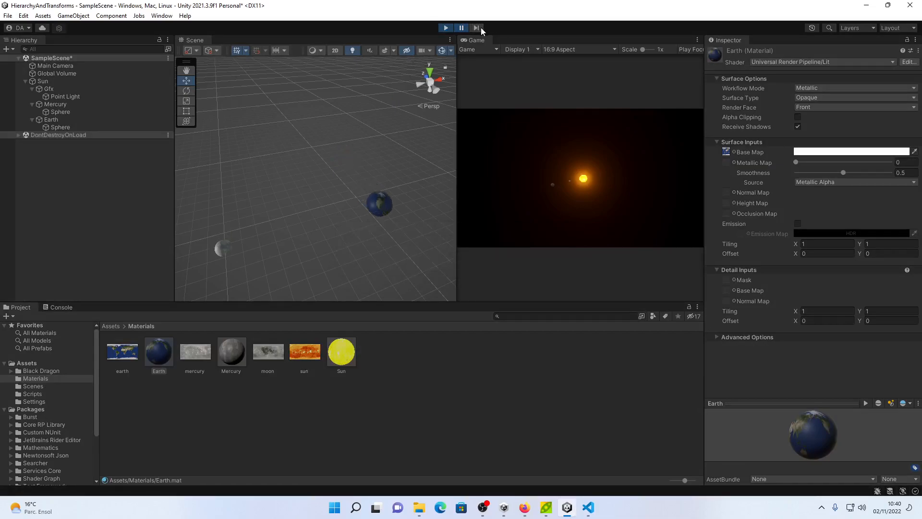
left_click(461, 28)
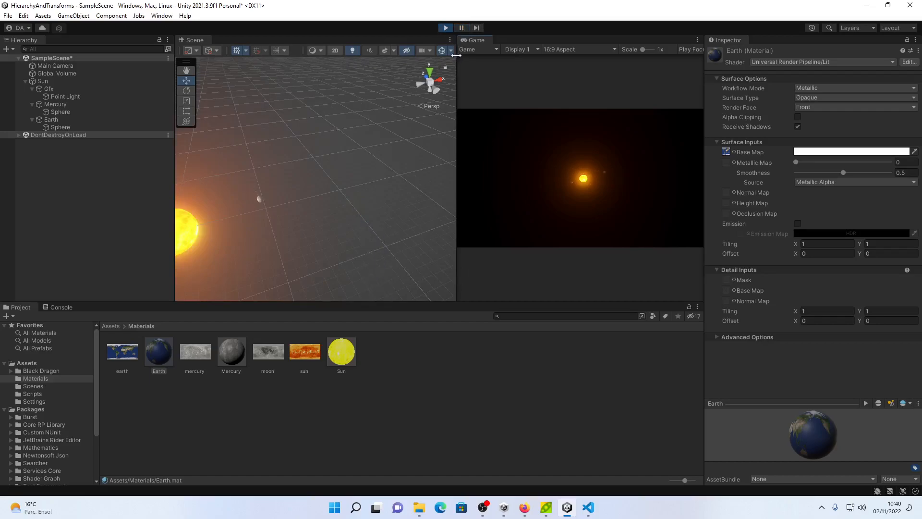
scroll(320, 188, "down", 5)
scroll(303, 187, "up", 3)
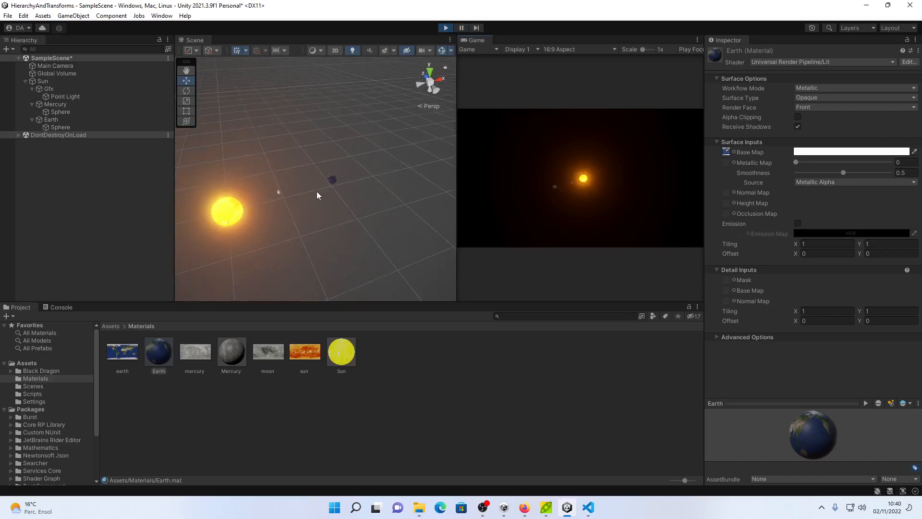
middle_click_drag(265, 223, 380, 142)
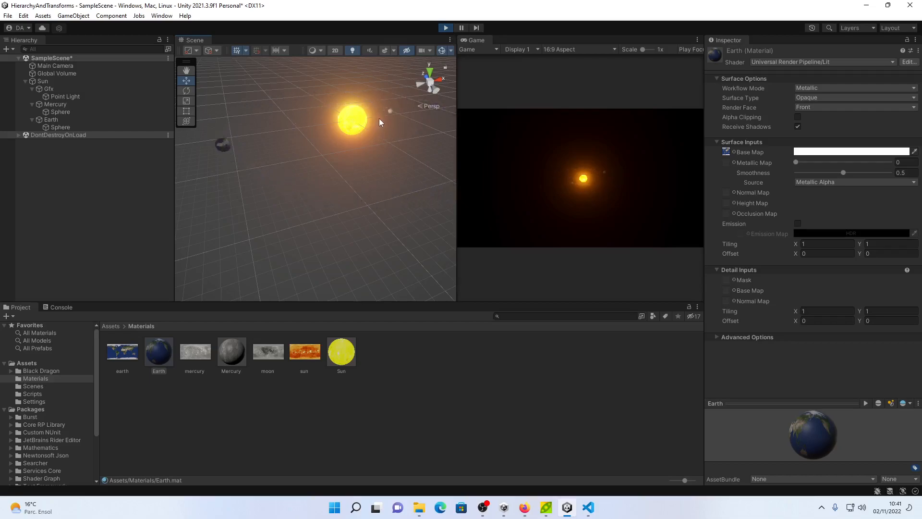
left_click(446, 28)
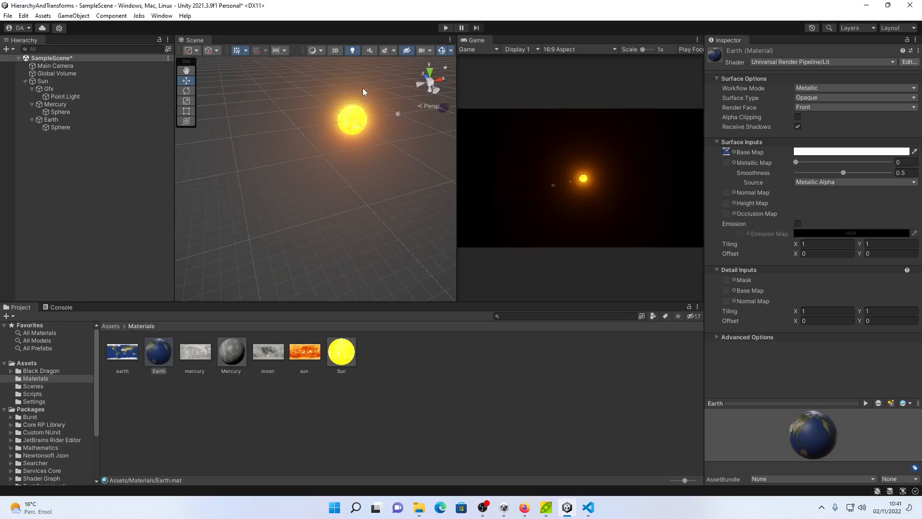
Compare Mercury's and Earth's rotation speeds and set the Speed of Earth's Rotate script to 45.
left_click(57, 105)
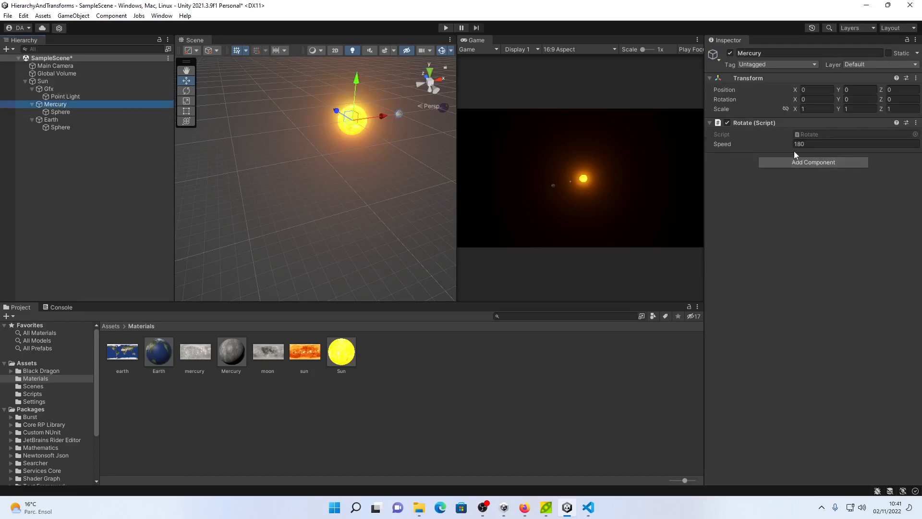
left_click(83, 120)
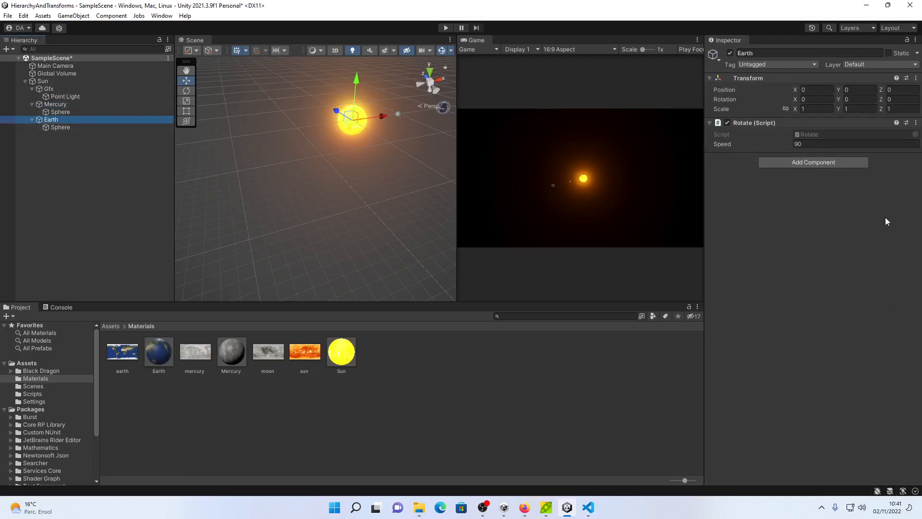
left_click(831, 145)
type("45")
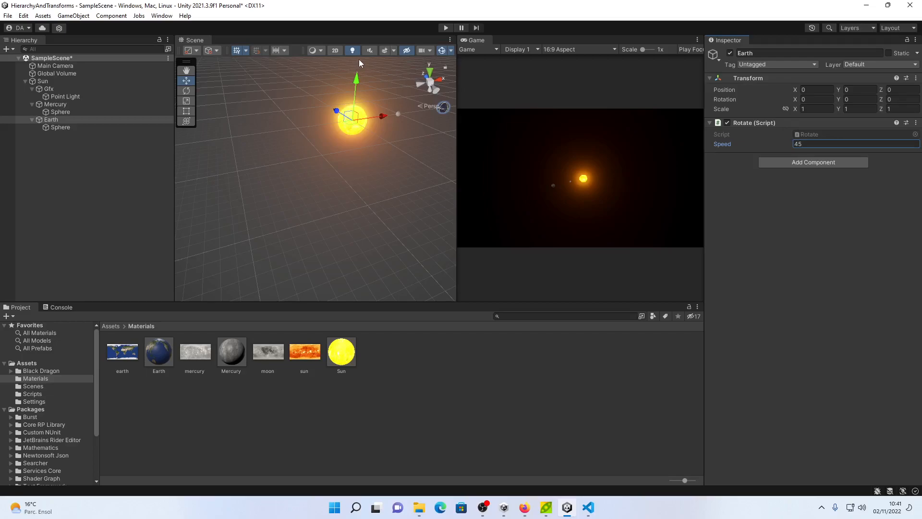
Duplicate the Earth object, rename the copy Moon and make it a child of Earth.
middle_click_drag(377, 140, 270, 178)
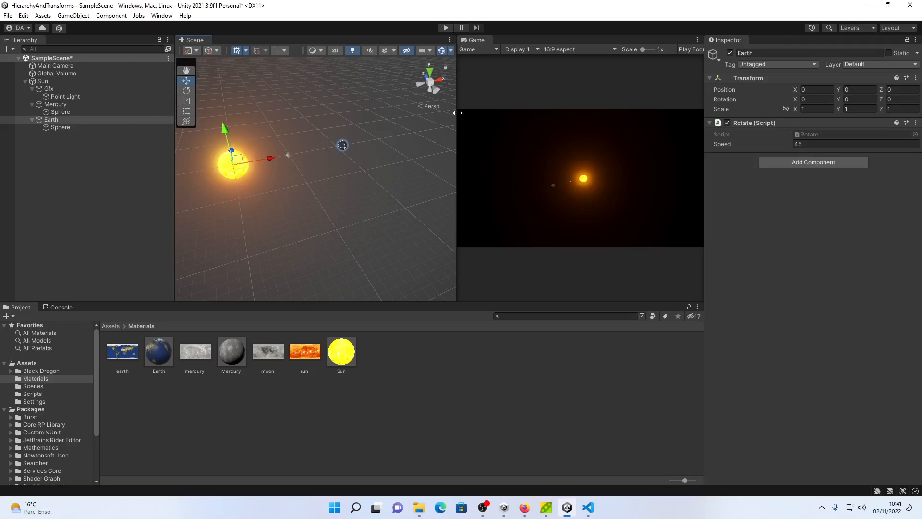
left_click(66, 121)
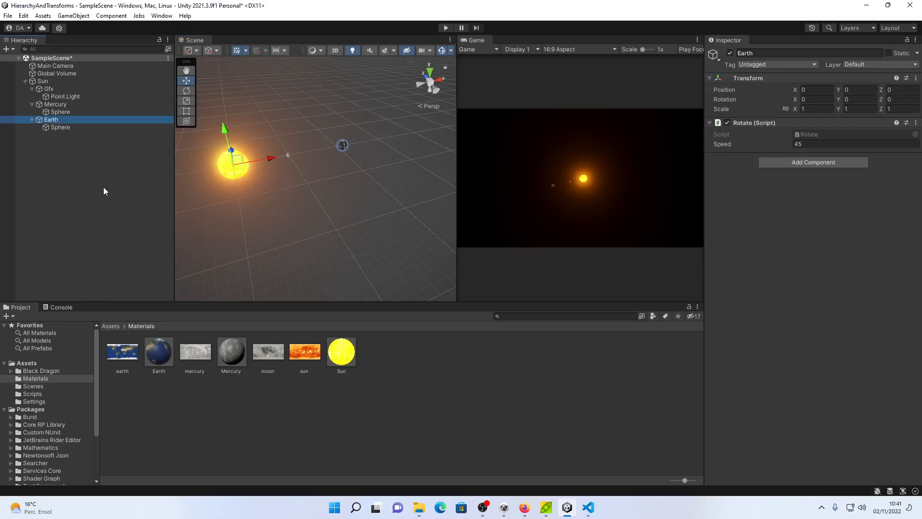
key("ctrl+d")
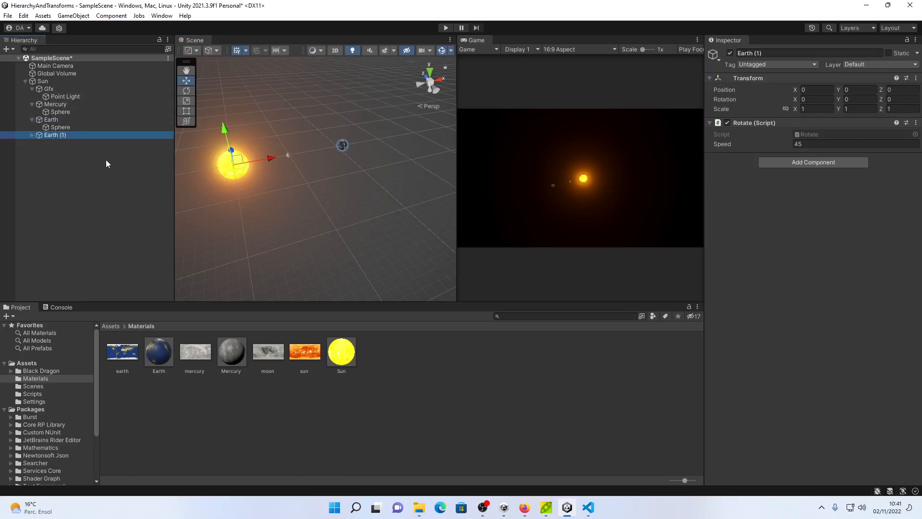
key("F2")
type("Moon")
key("Return")
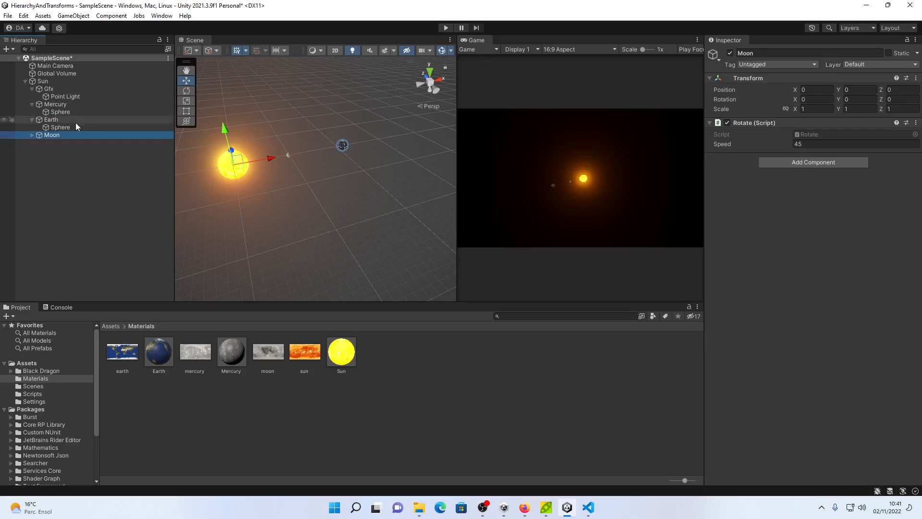
left_click_drag(53, 135, 54, 121)
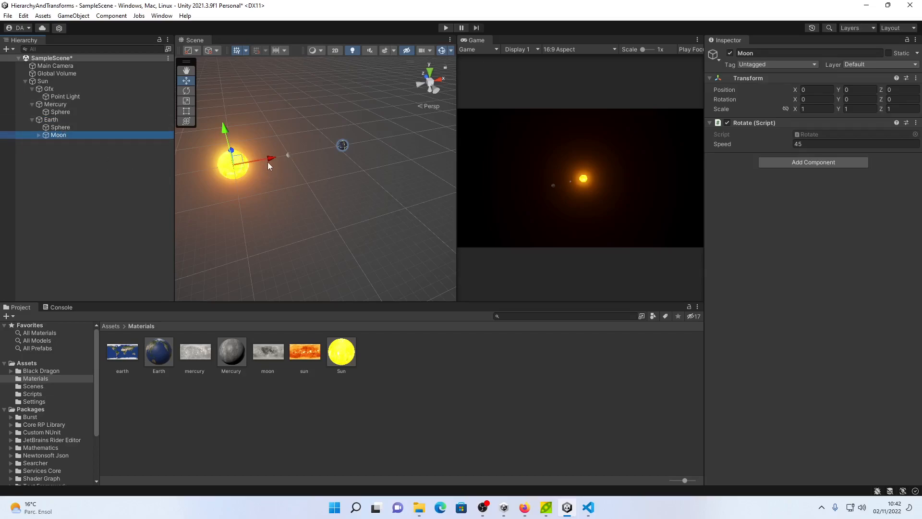
Move the Moon's child sphere outward along its X axis to about 24.5, just beyond Earth.
left_click(37, 135)
left_click(57, 143)
left_click_drag(377, 143, 388, 139)
Set the scale of the Moon's sphere to 2/6 on the X, Y and Z axes.
left_click(816, 109)
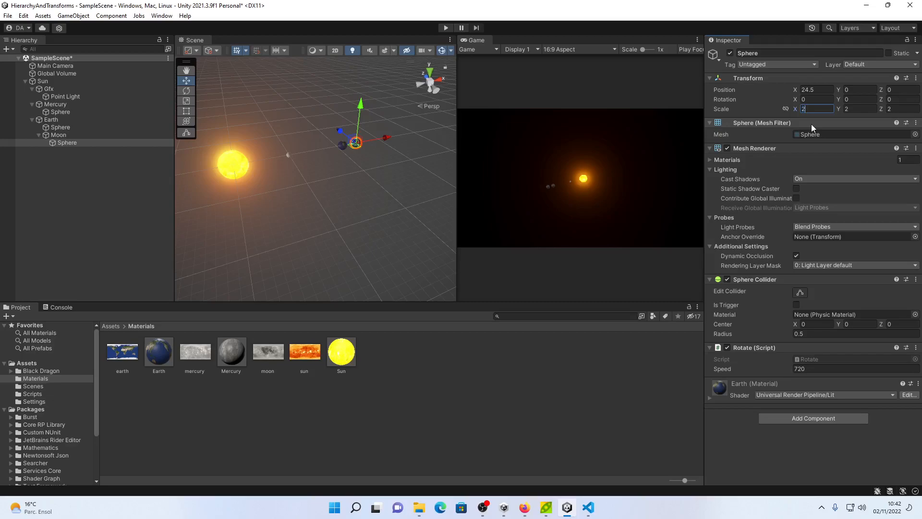
type("/6")
key("Tab")
type("2/")
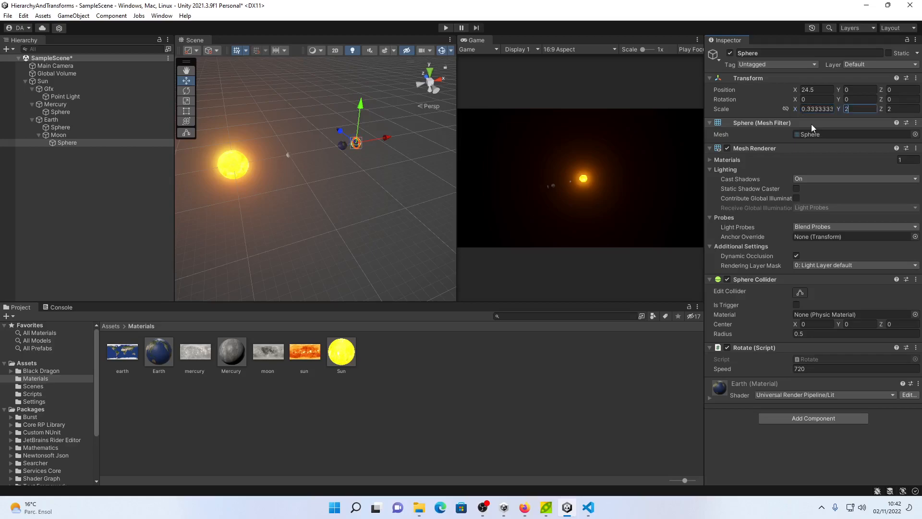
type("6")
key("Tab")
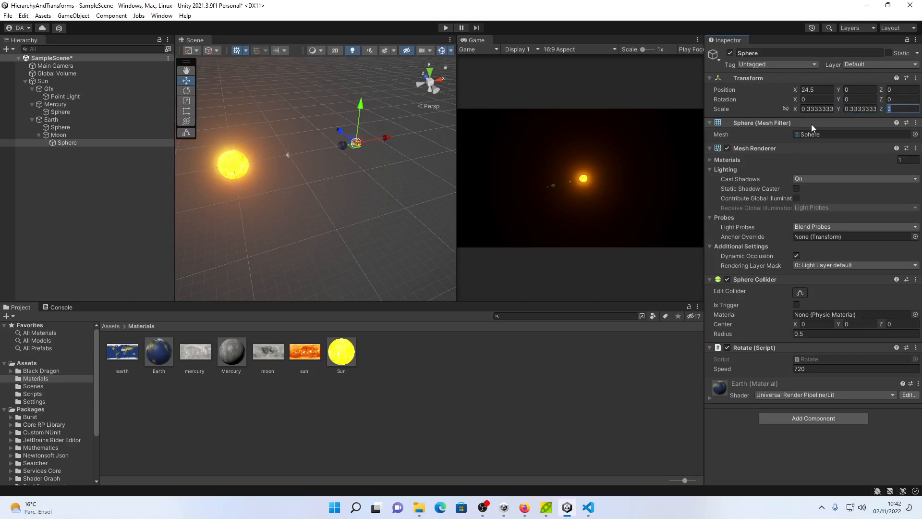
type("2/6")
key("Return")
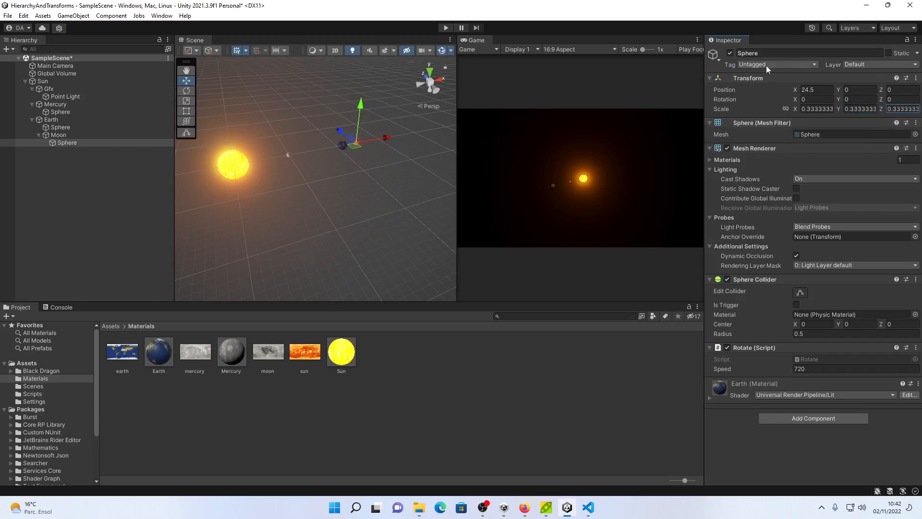
Frame the Moon's sphere beside Earth and nudge it along X to about 24.53.
scroll(356, 154, "up", 10)
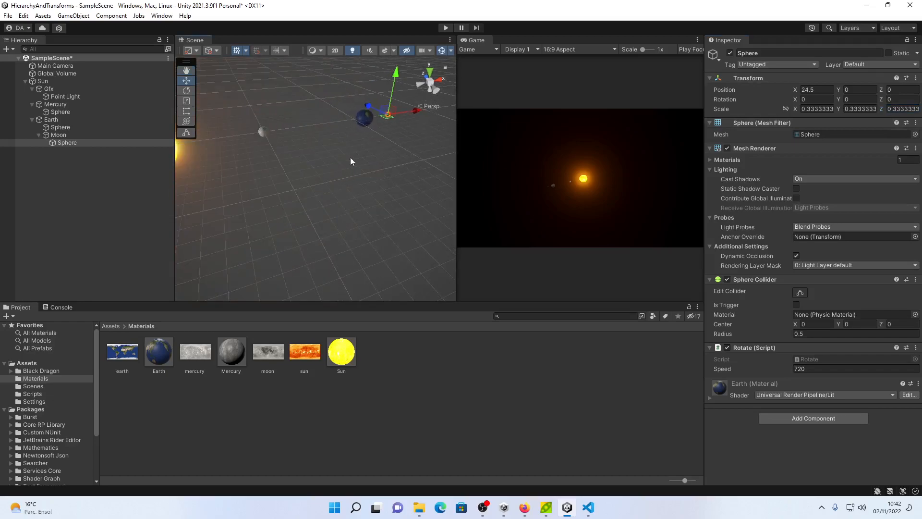
middle_click_drag(343, 167, 267, 217)
key("f")
scroll(292, 221, "down", 4)
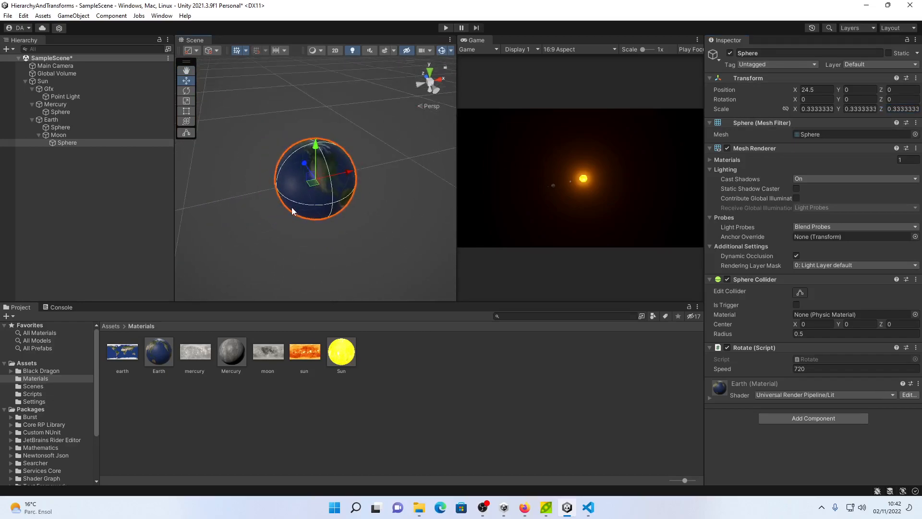
scroll(276, 222, "down", 5)
middle_click_drag(276, 219, 319, 200)
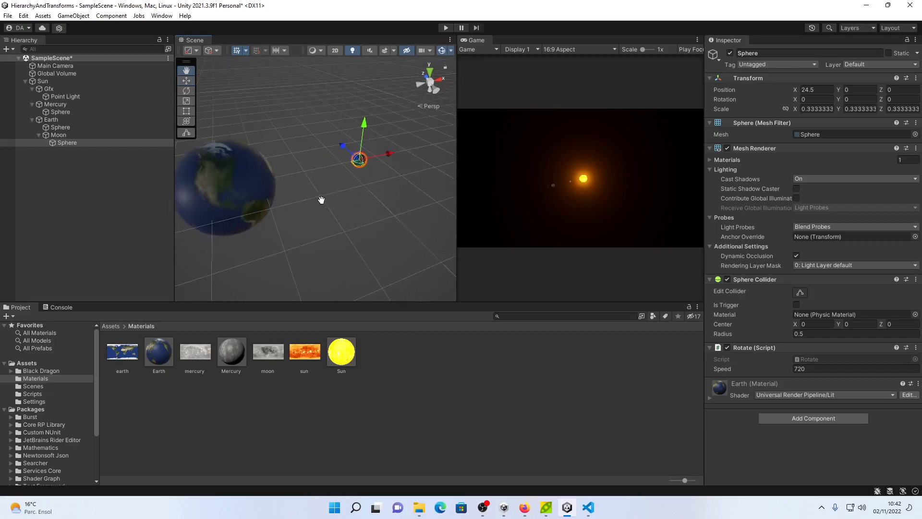
left_click_drag(383, 158, 391, 154)
Check the Moon's pivot, play the scene to examine the orbit of the Moon's sphere, and stop it.
left_click(70, 134)
scroll(336, 195, "down", 10)
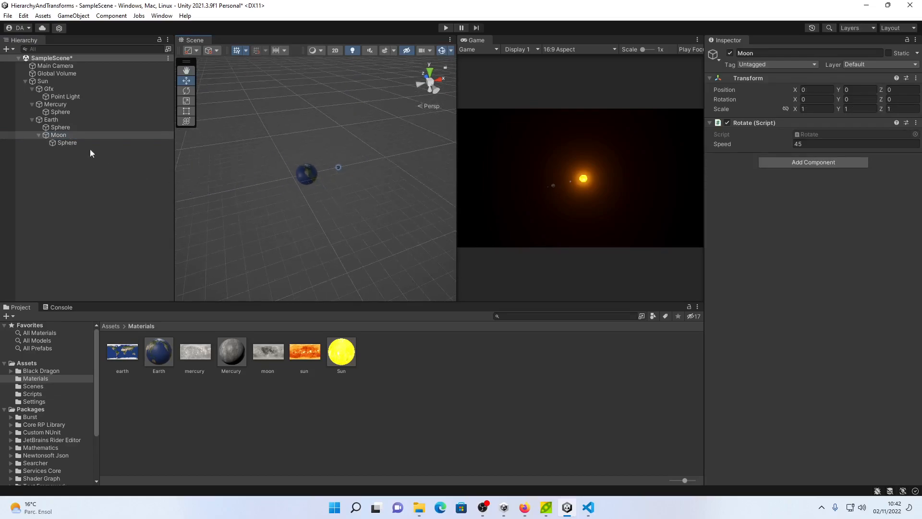
scroll(209, 197, "down", 5)
scroll(207, 203, "down", 1)
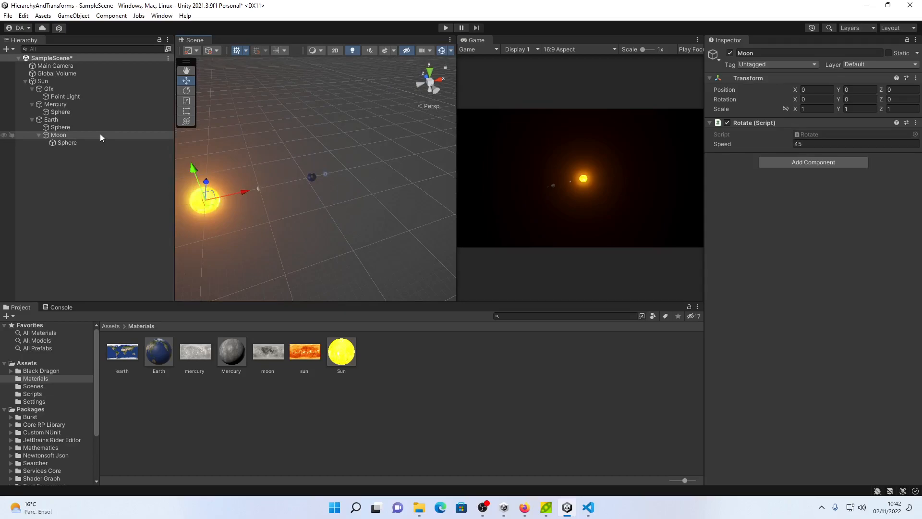
left_click(447, 27)
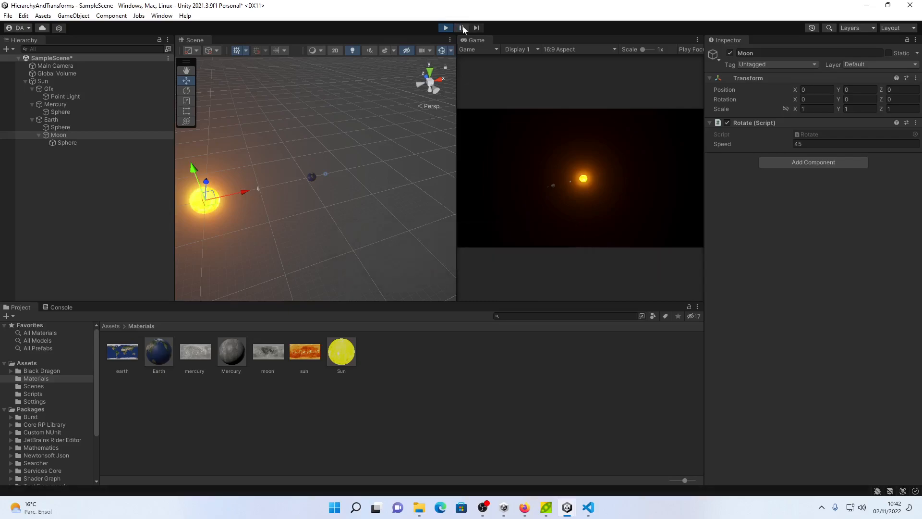
scroll(295, 214, "down", 3)
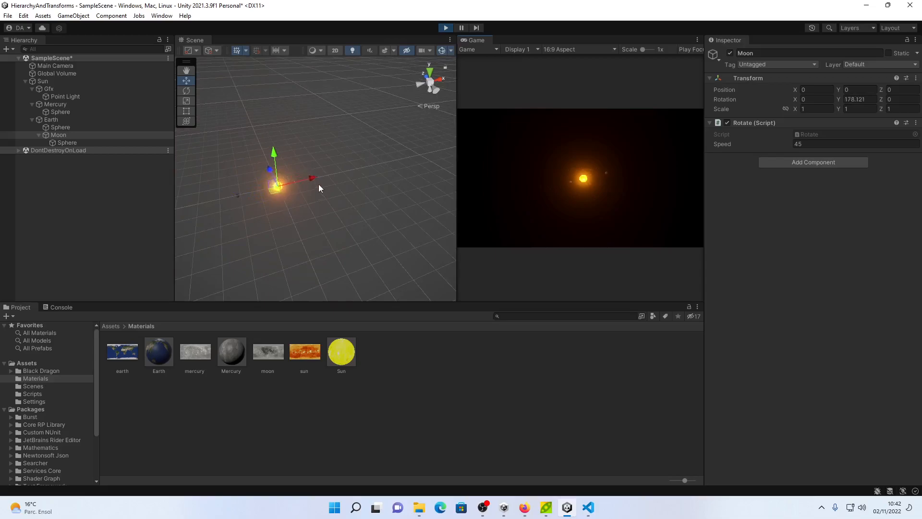
left_click(97, 142)
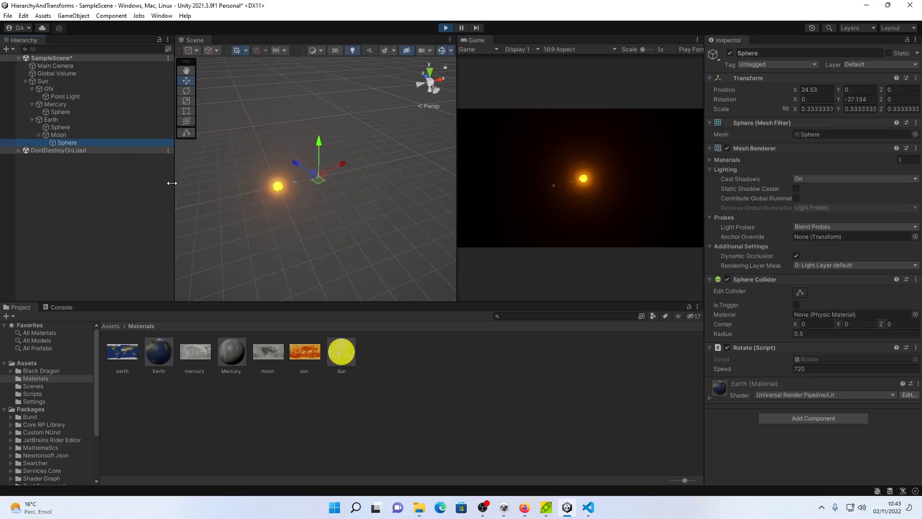
left_click(446, 28)
Examine where the pivots of the Moon and Earth objects lie relative to the Sun.
scroll(341, 189, "up", 15)
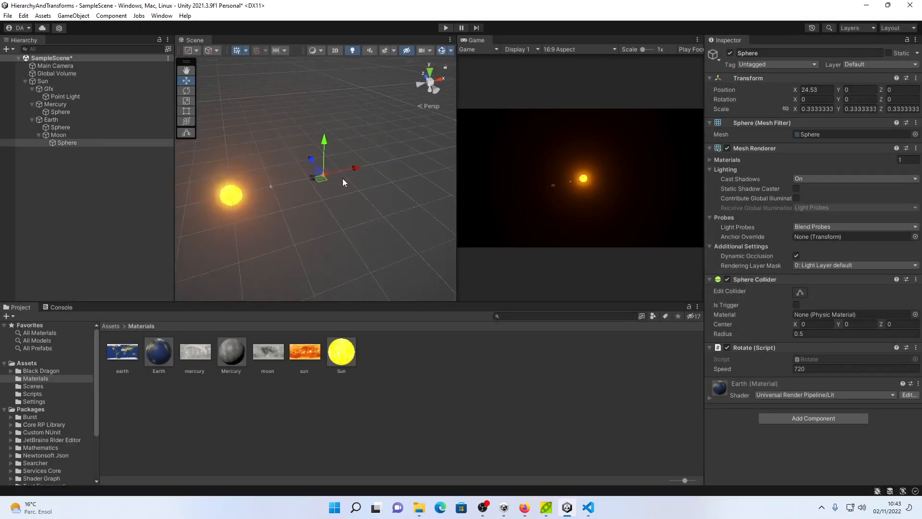
left_click(64, 135)
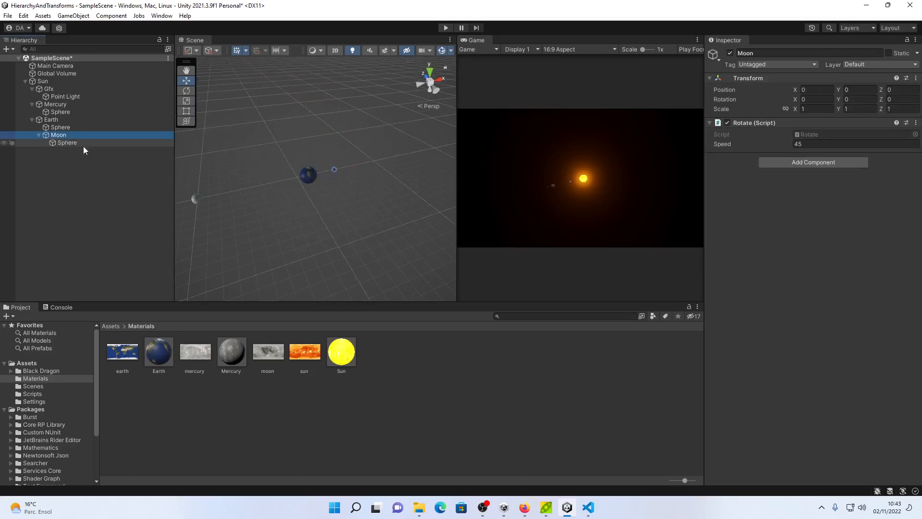
key("f")
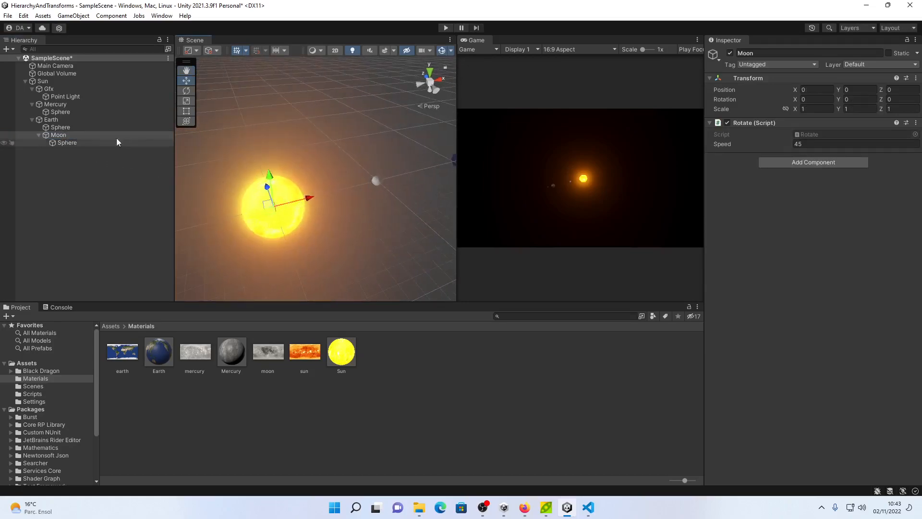
middle_click_drag(370, 199, 315, 244)
scroll(318, 233, "down", 3)
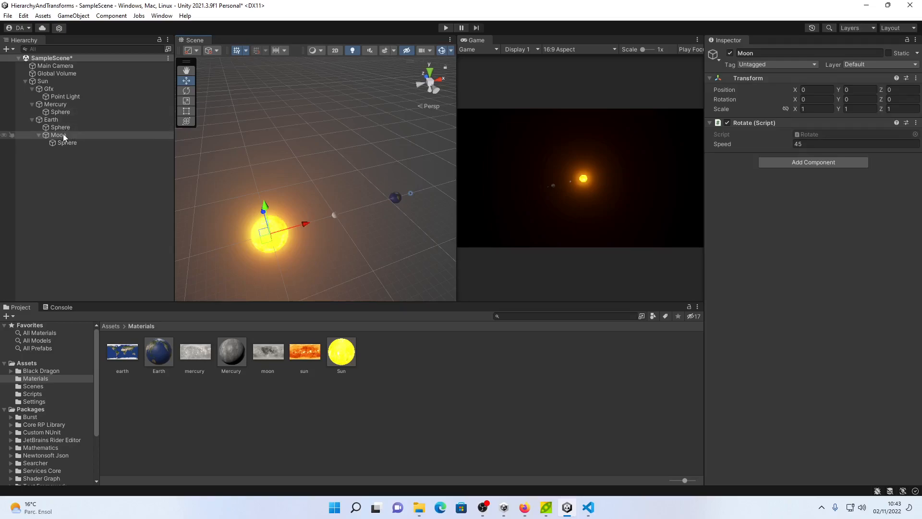
left_click(56, 121)
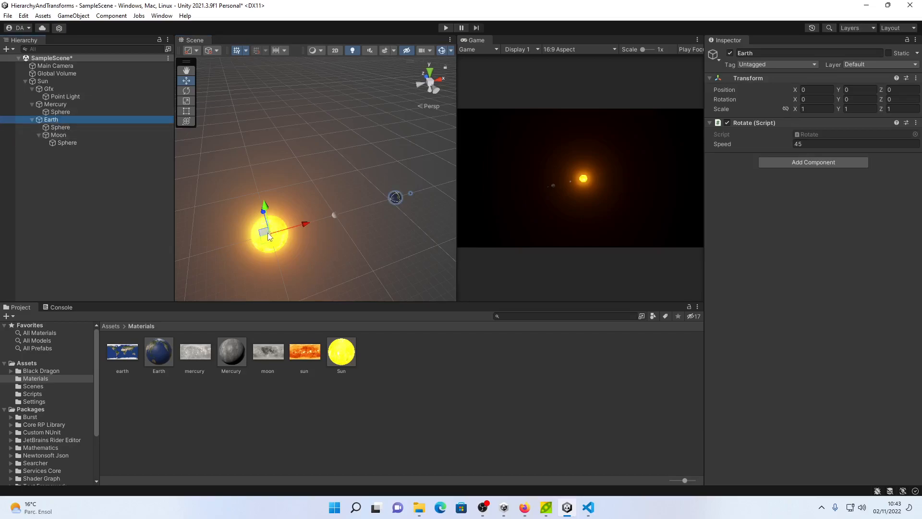
Make Moon a child of Earth's Sphere and set its X position to 0.
left_click(59, 135)
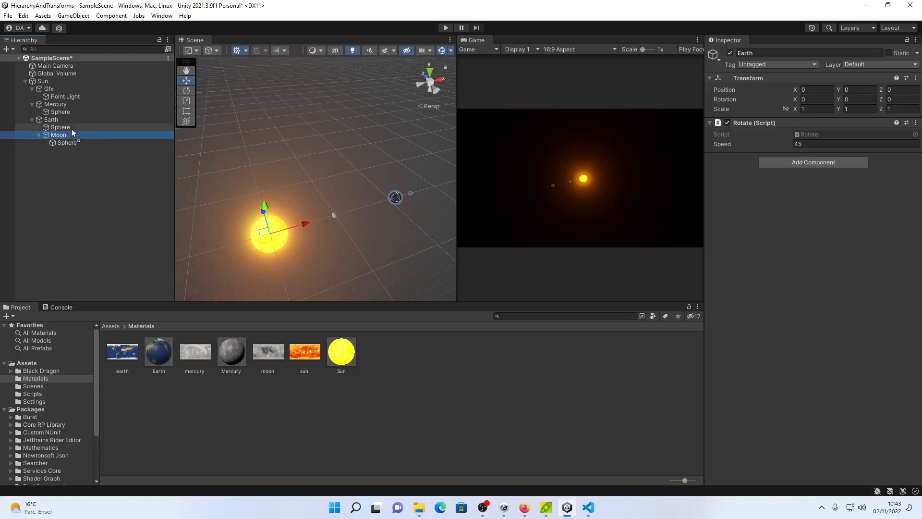
left_click_drag(71, 129, 71, 128)
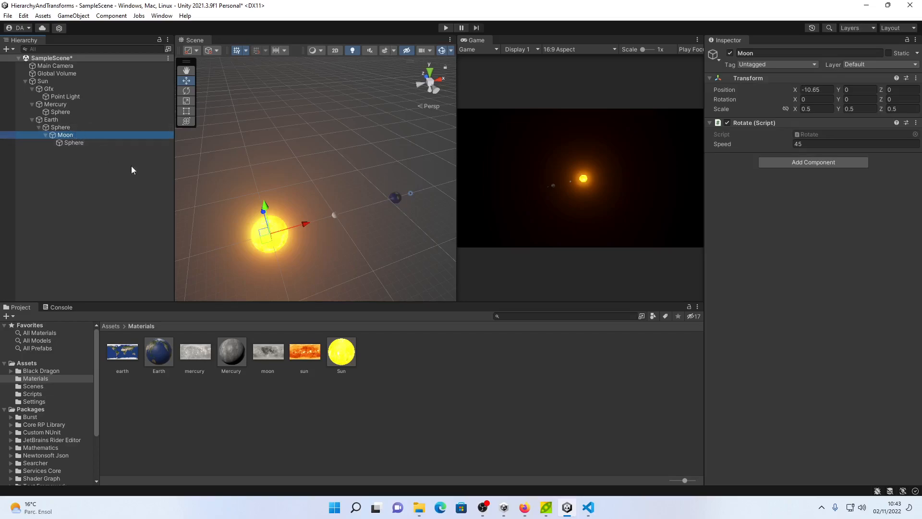
left_click(846, 99)
left_click(826, 90)
type("0")
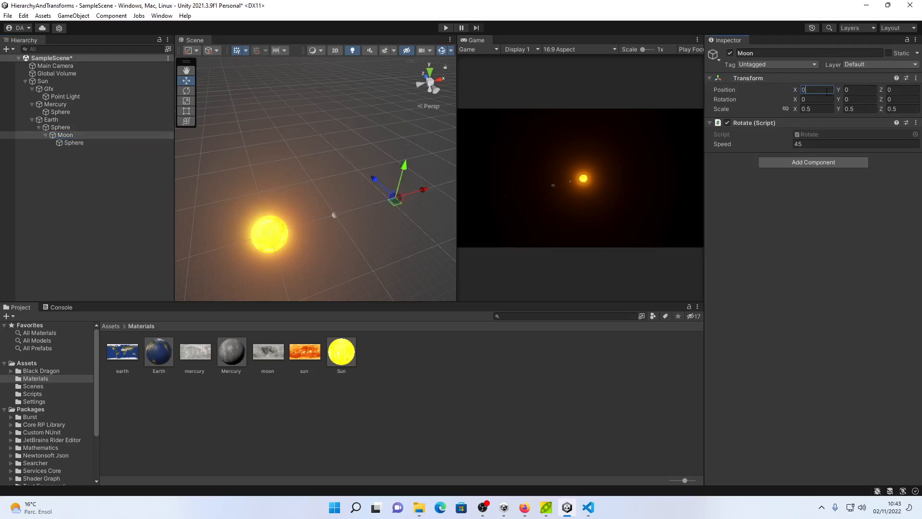
Move the Moon's child Sphere along X to about 2.64 so it sits close beside Earth.
middle_click_drag(394, 204, 324, 193)
scroll(324, 186, "up", 5)
middle_click_drag(350, 231, 308, 203)
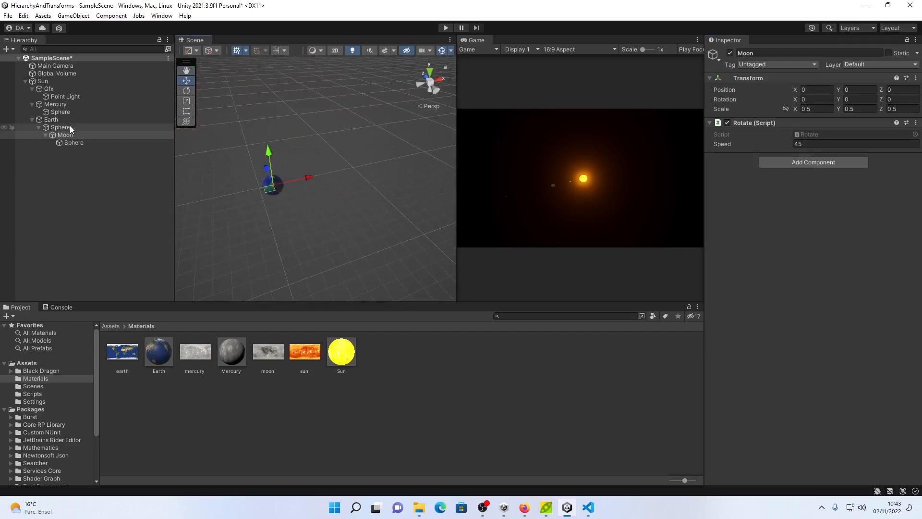
left_click(117, 142)
left_click_drag(437, 149, 437, 151)
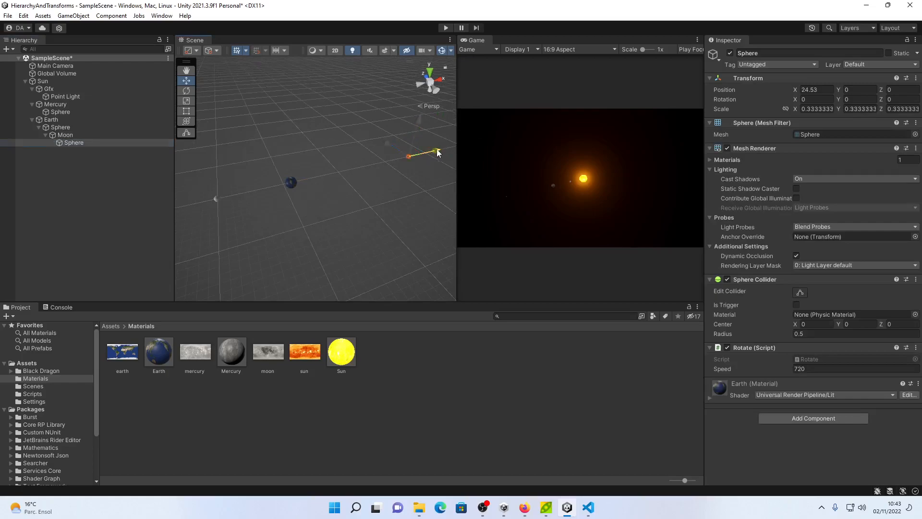
left_click_drag(350, 178, 340, 177)
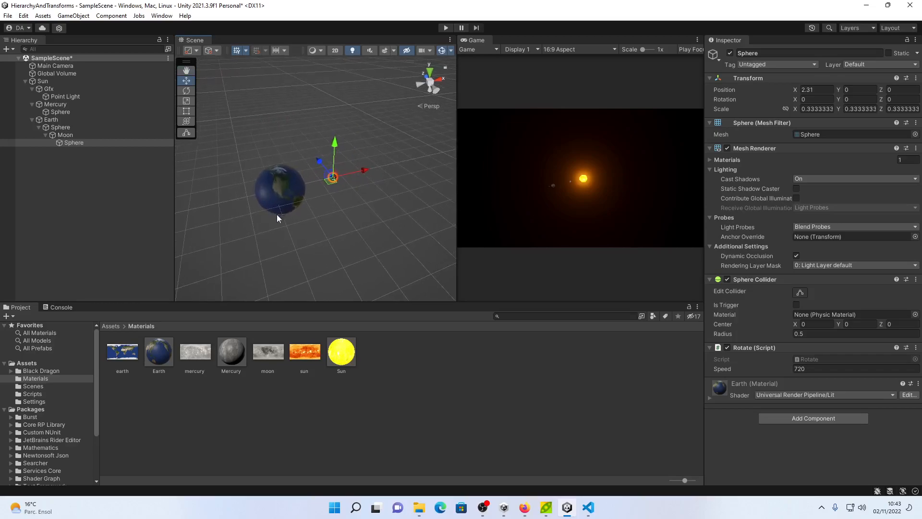
left_click_drag(365, 169, 378, 168)
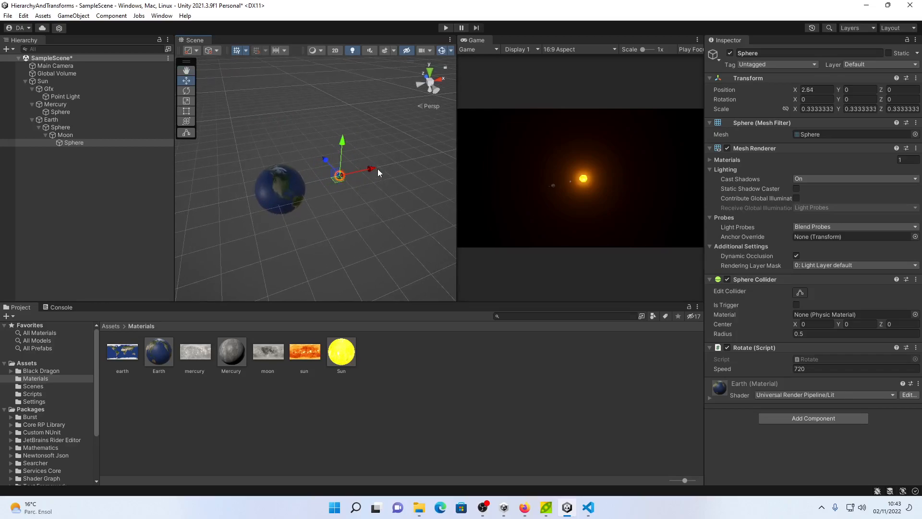
Create a material named Moon with the moon texture as its base map and apply it to the Moon's sphere.
right_click(414, 384)
mouse_move(486, 126)
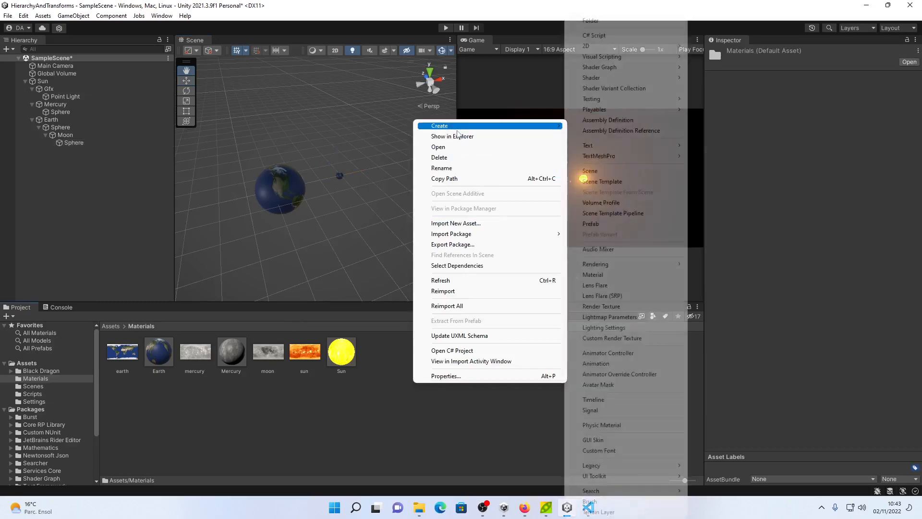
left_click(621, 274)
type("Moon")
key("Return")
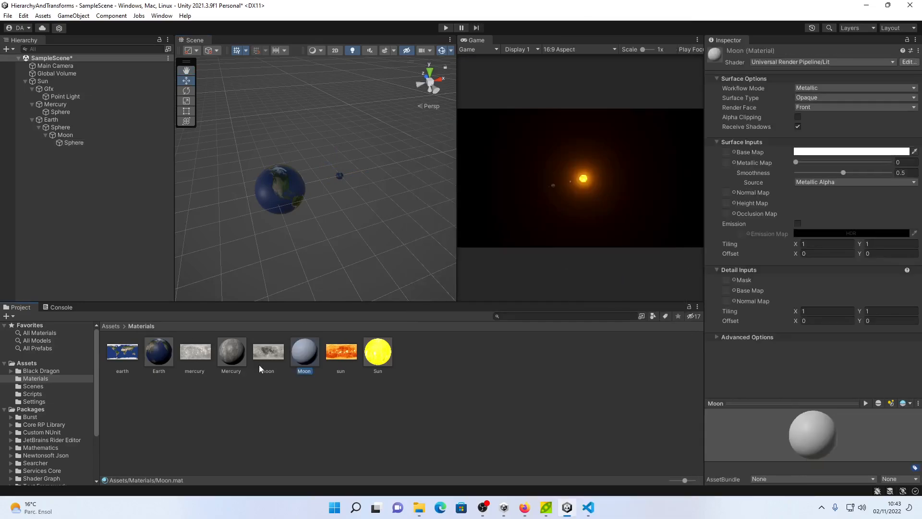
left_click_drag(310, 355, 726, 152)
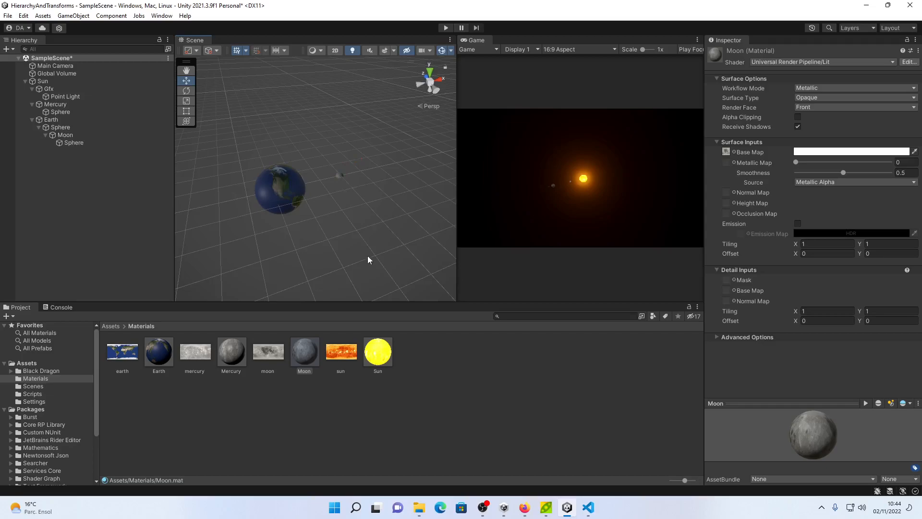
Play the scene, examine how the textured Moon travels with Earth around the Sun, and stop it.
scroll(368, 253, "up", 5)
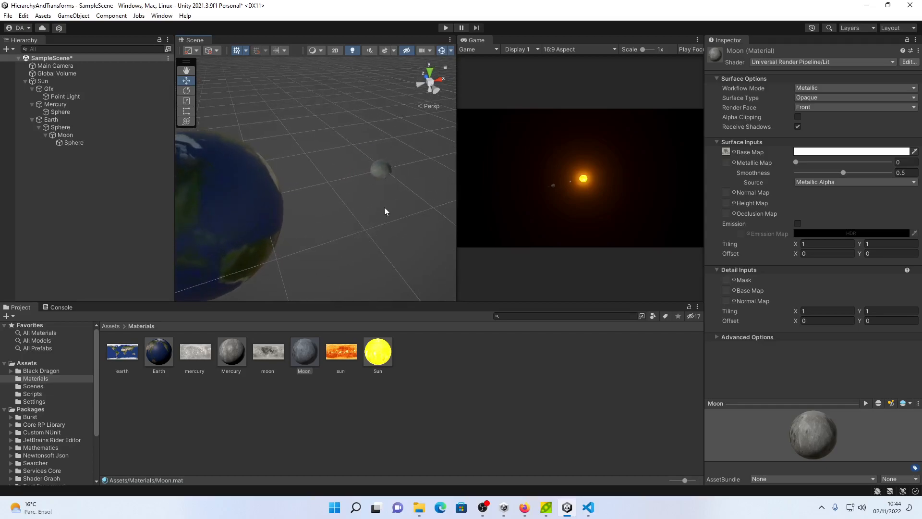
scroll(383, 211, "down", 5)
left_click(446, 28)
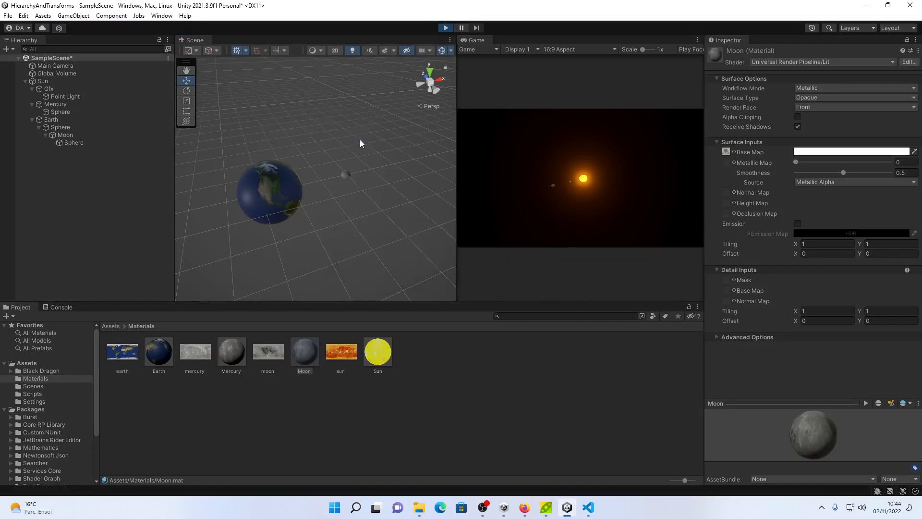
scroll(393, 120, "down", 10)
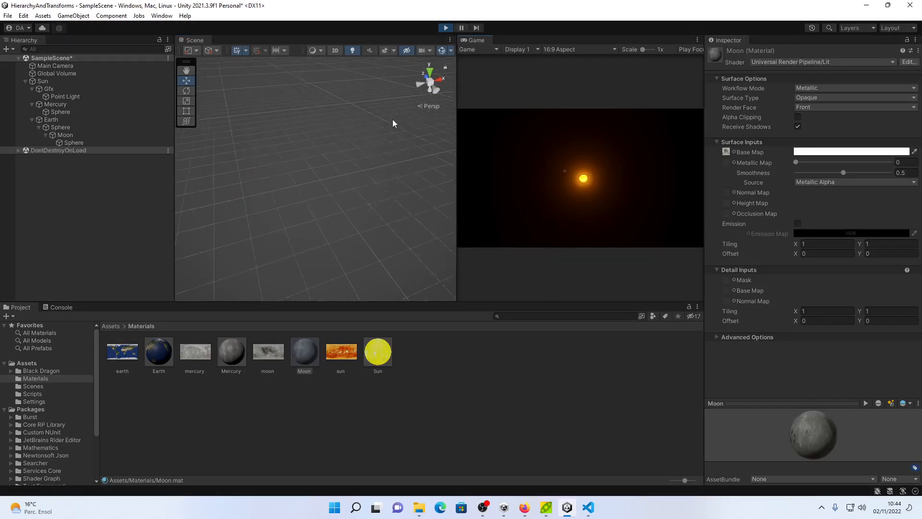
middle_click_drag(290, 166, 407, 172)
scroll(327, 183, "down", 10)
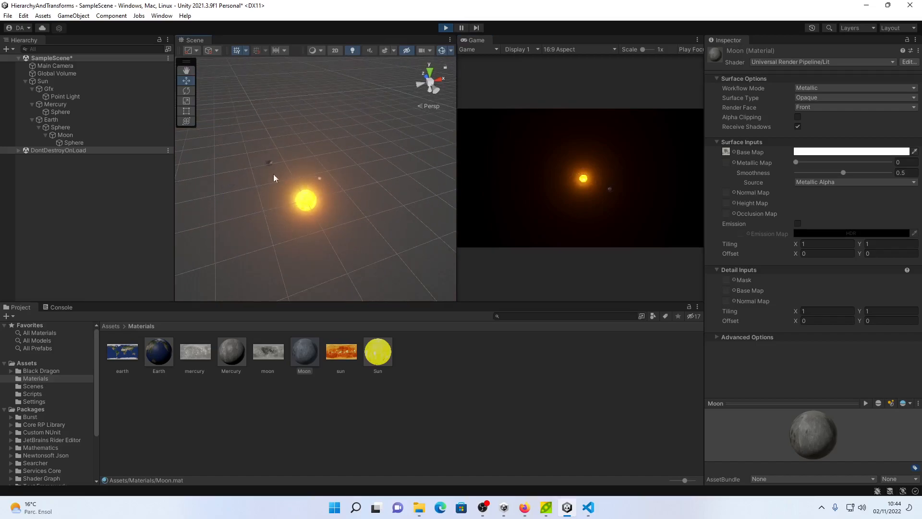
scroll(350, 201, "up", 6)
middle_click_drag(351, 206, 283, 153)
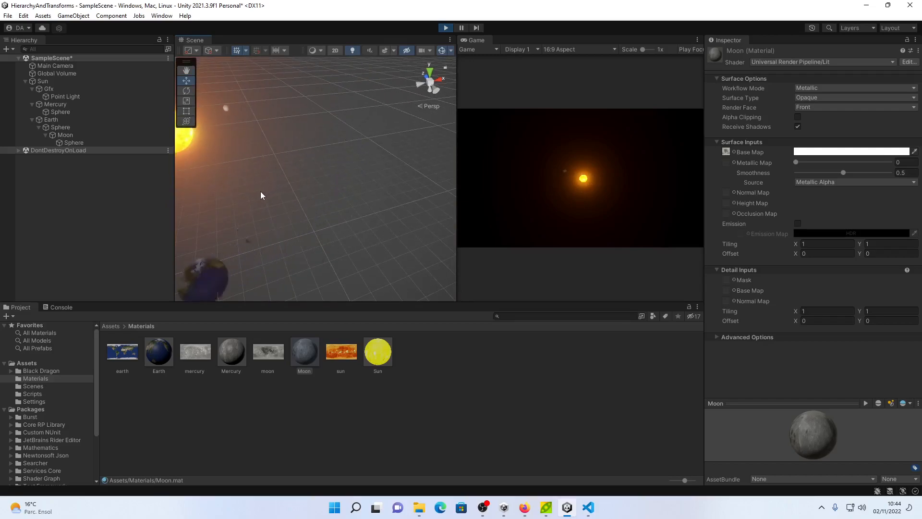
left_click(446, 28)
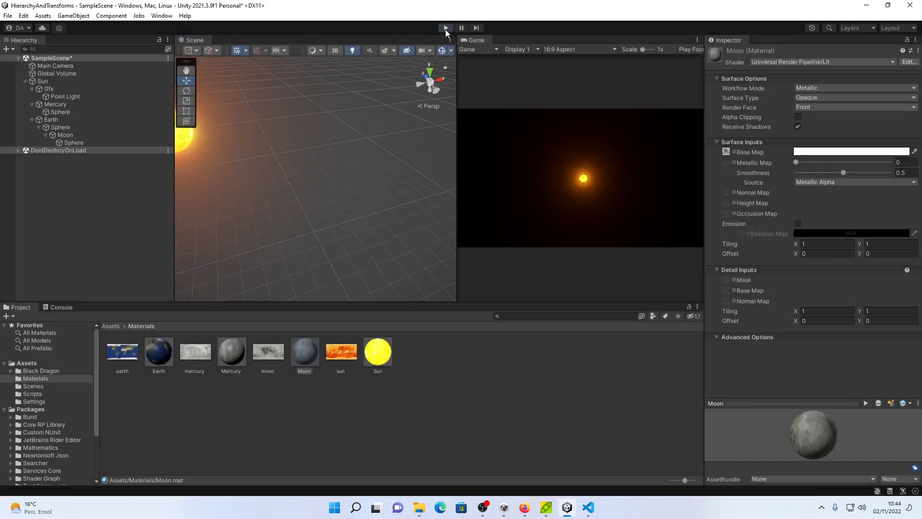
Set the Rotate script speed on Earth's Sphere to 90.
left_click(67, 135)
left_click(815, 144)
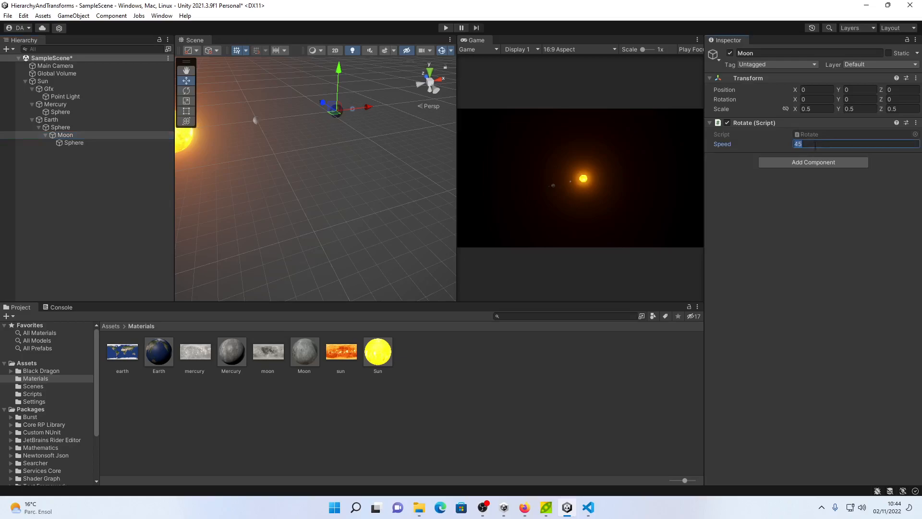
left_click(80, 128)
left_click(811, 368)
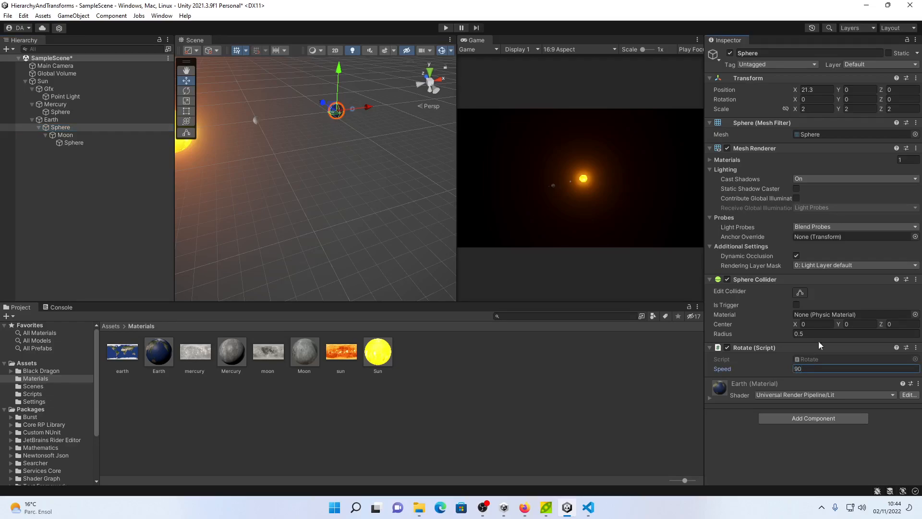
Play the scene and examine the orbits of Earth and the Moon in a widened Scene view.
left_click(446, 28)
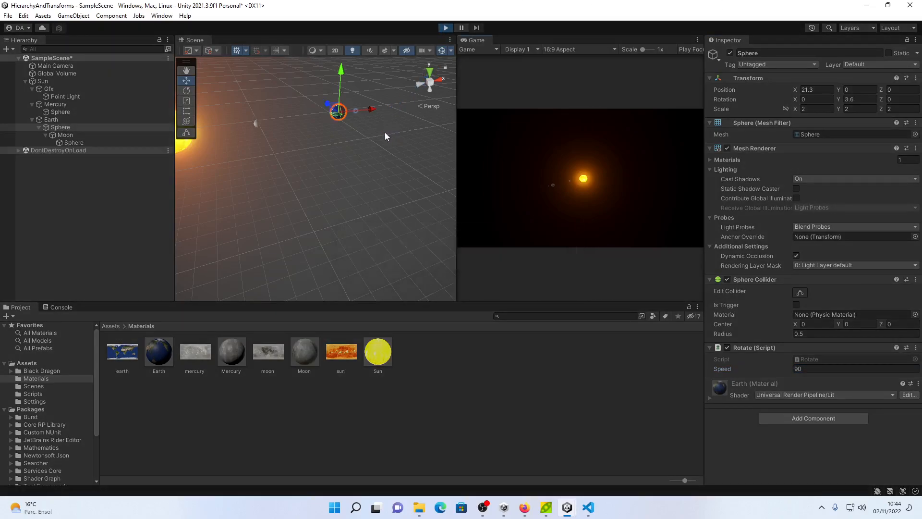
scroll(327, 206, "down", 8)
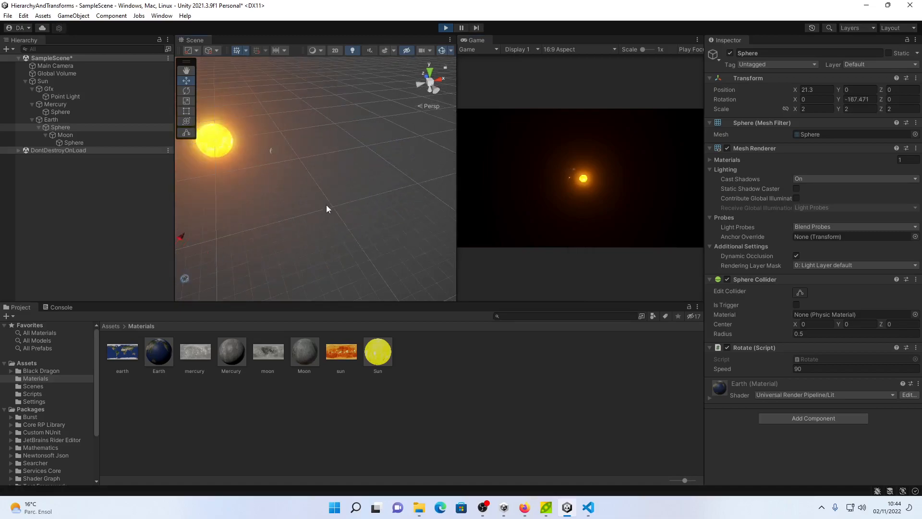
middle_click_drag(265, 216, 322, 218)
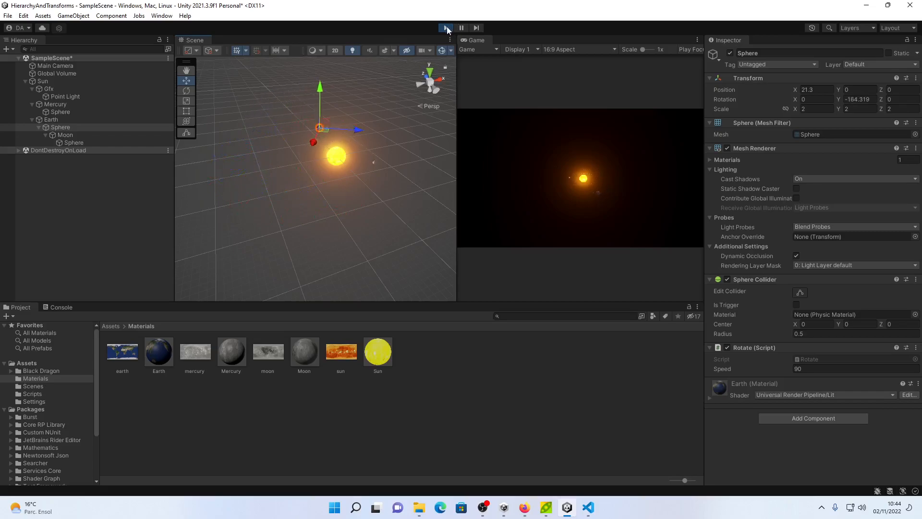
left_click_drag(457, 87, 500, 105)
key("q")
left_click_drag(375, 136, 367, 149)
key("w")
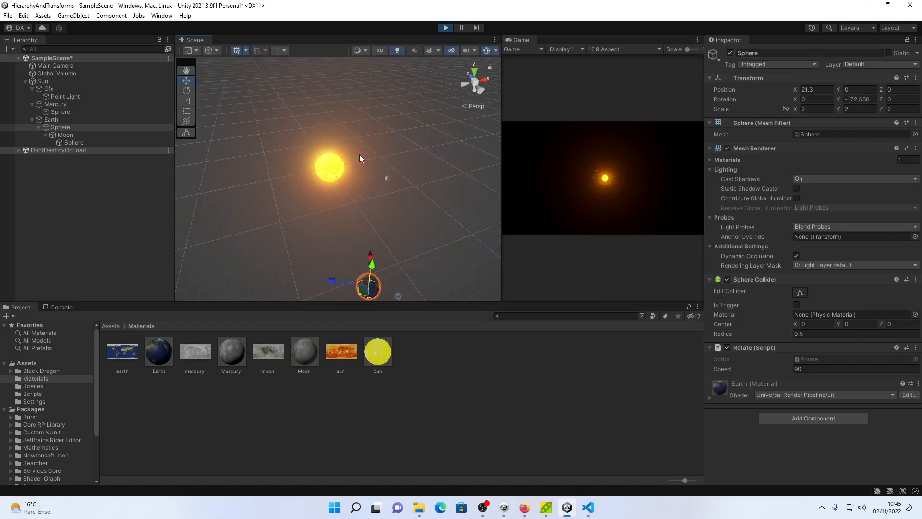
Stop the playing scene and align the Main Camera with the current Scene view.
left_click(40, 65)
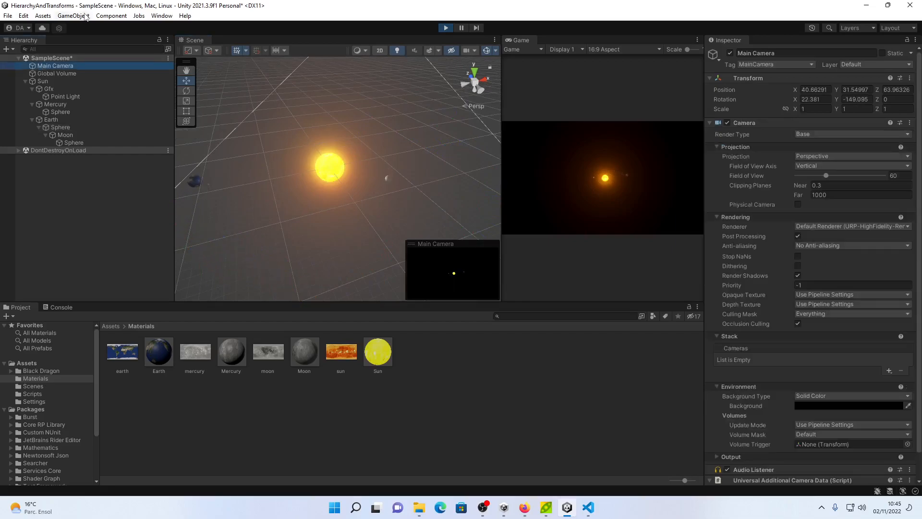
left_click(445, 28)
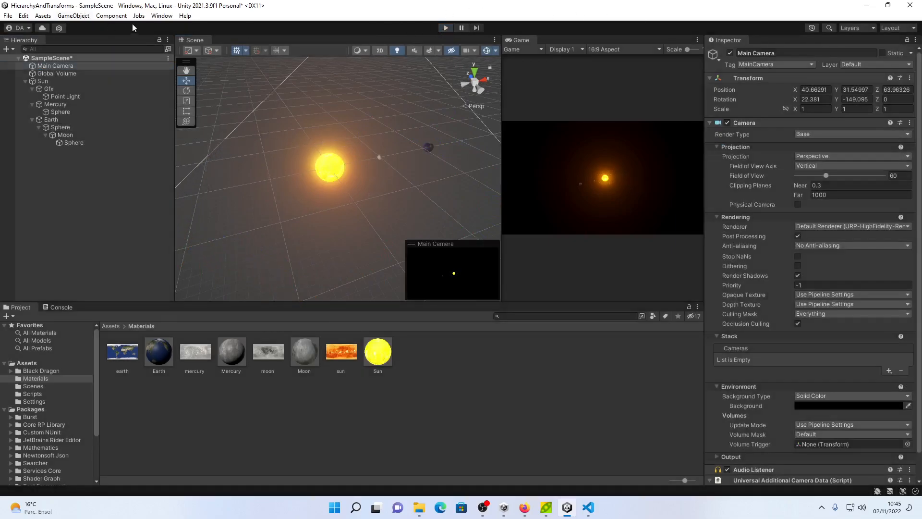
left_click(118, 16)
mouse_move(73, 16)
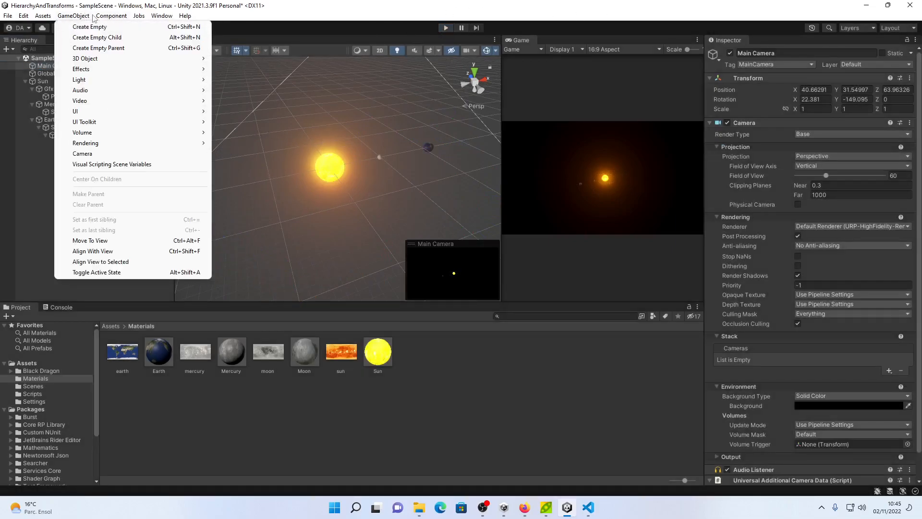
left_click(97, 251)
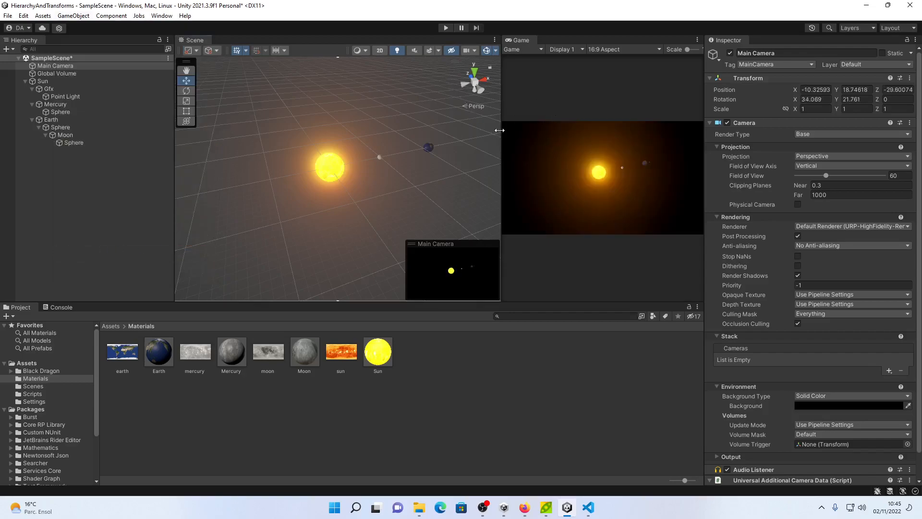
Enlarge the Game view, play the scene to check the orbits through the Main Camera, and stop it.
left_click_drag(501, 130, 256, 130)
left_click(446, 28)
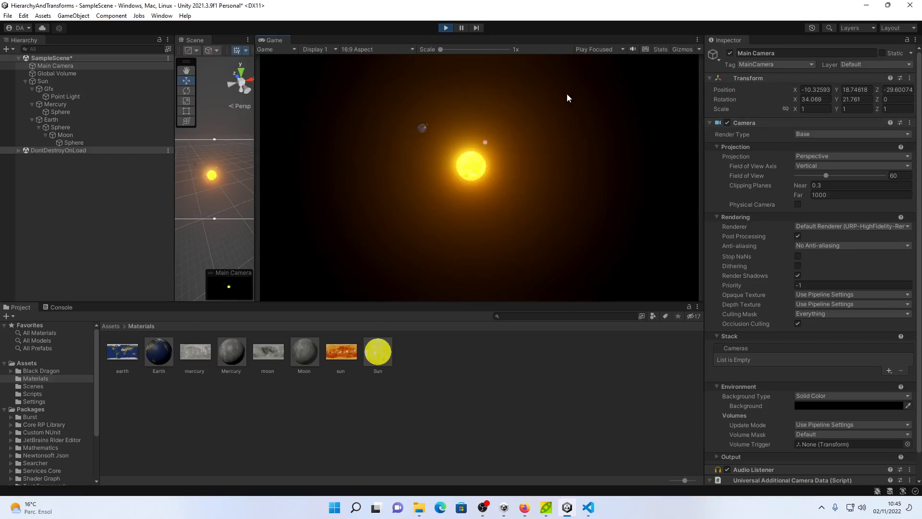
left_click(448, 28)
Enlarge the Scene view and examine the lighting on Earth and the Moon's sphere up close.
left_click_drag(256, 173, 533, 174)
middle_click_drag(517, 171, 410, 204)
scroll(385, 242, "up", 6)
mouse_move(411, 204)
left_mouse_down("alt")
mouse_move(397, 198)
mouse_move(469, 192)
mouse_move(385, 182)
mouse_move(394, 203)
left_mouse_up("alt")
scroll(398, 180, "up", 6)
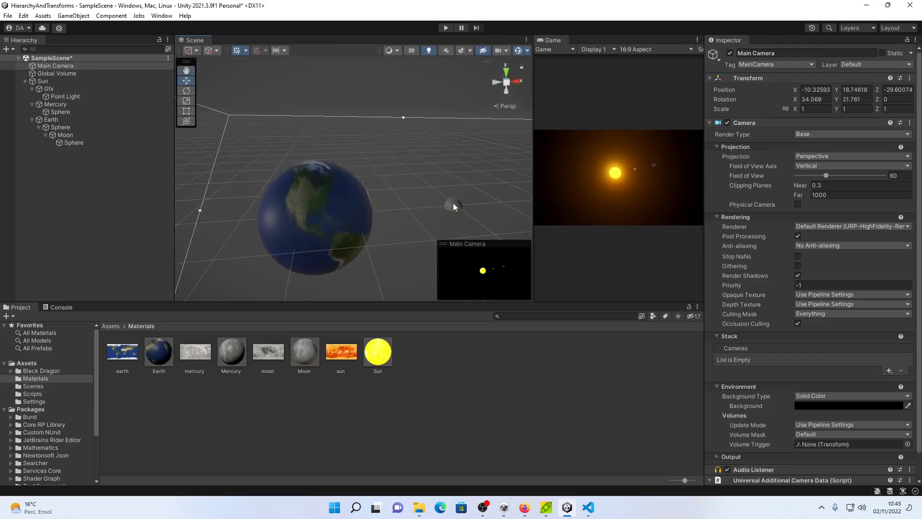
left_click(454, 204)
key("f")
scroll(364, 227, "down", 3)
left_click_drag(362, 230, 375, 212, "alt")
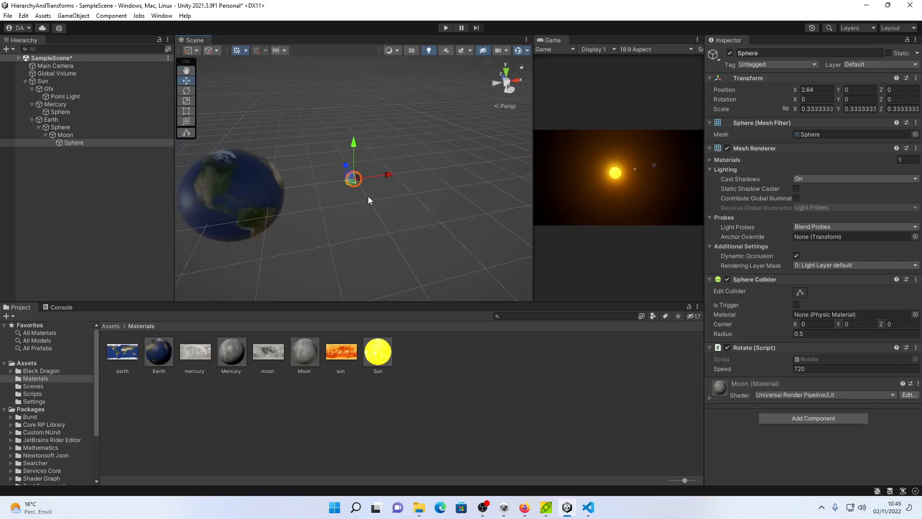
scroll(368, 196, "up", 5)
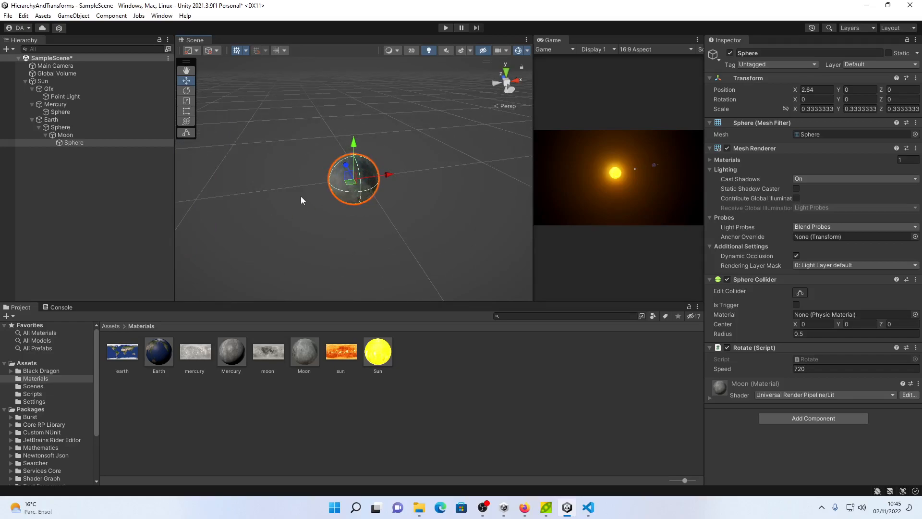
scroll(301, 193, "down", 5)
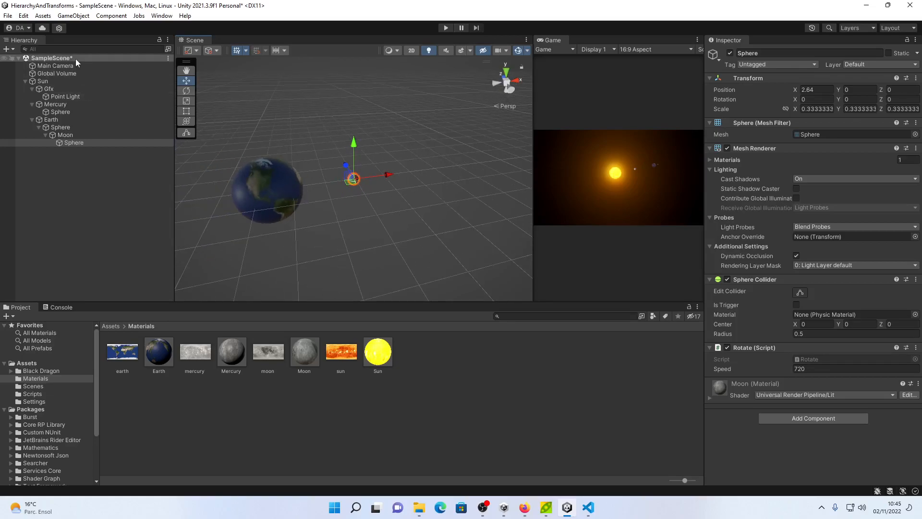
Set the shadow type of the Sun's Point Light to Soft Shadows.
left_click(68, 80)
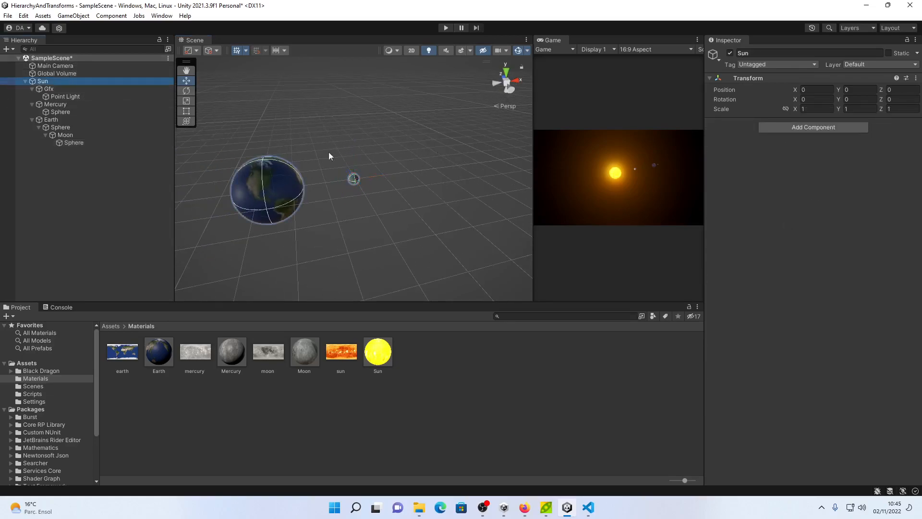
left_click(61, 98)
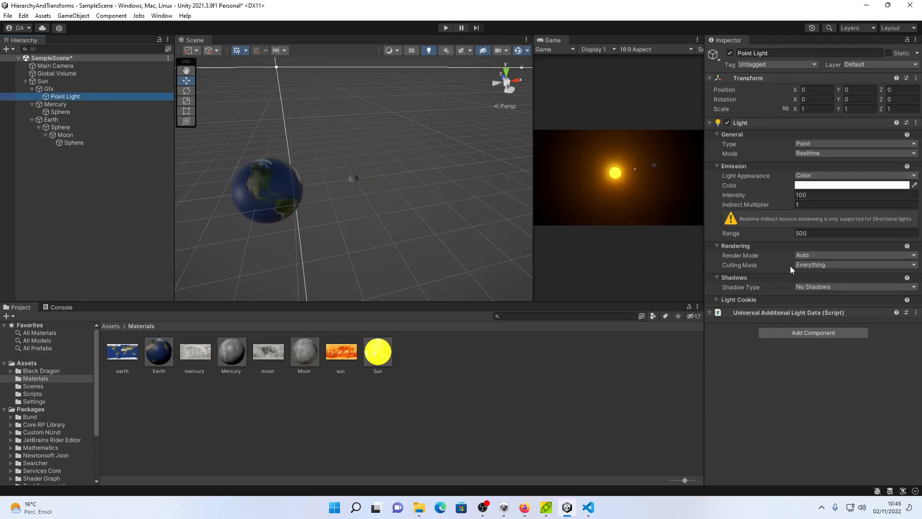
left_click(825, 287)
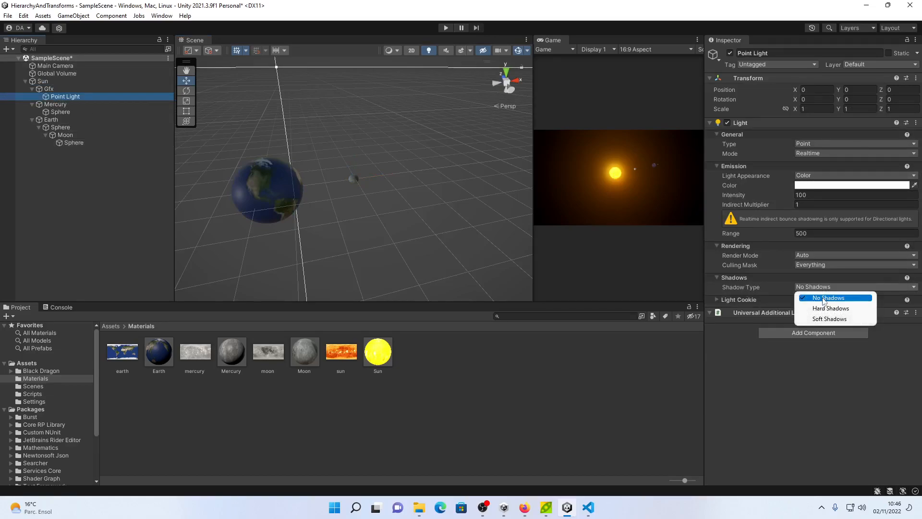
left_click(830, 319)
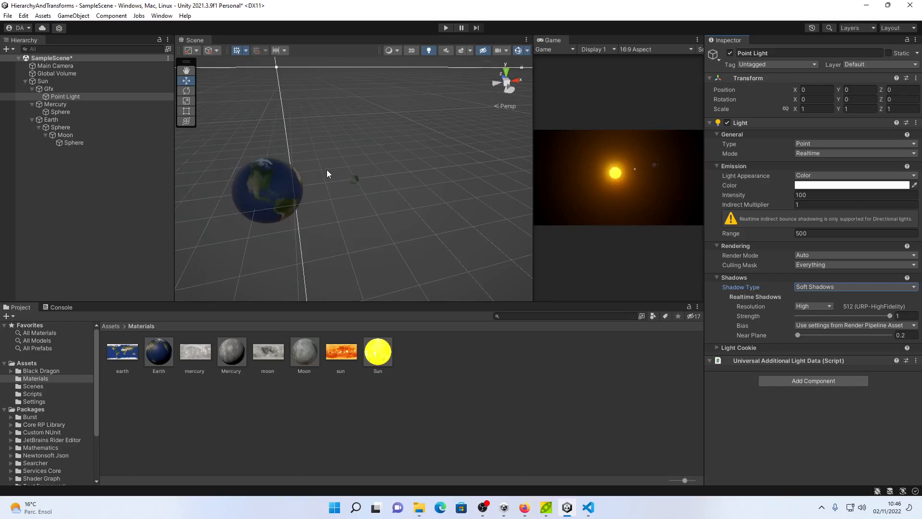
Raise the Point Light's intensity to about 170.92 and check the lighting on the Moon up close.
scroll(328, 173, "down", 20)
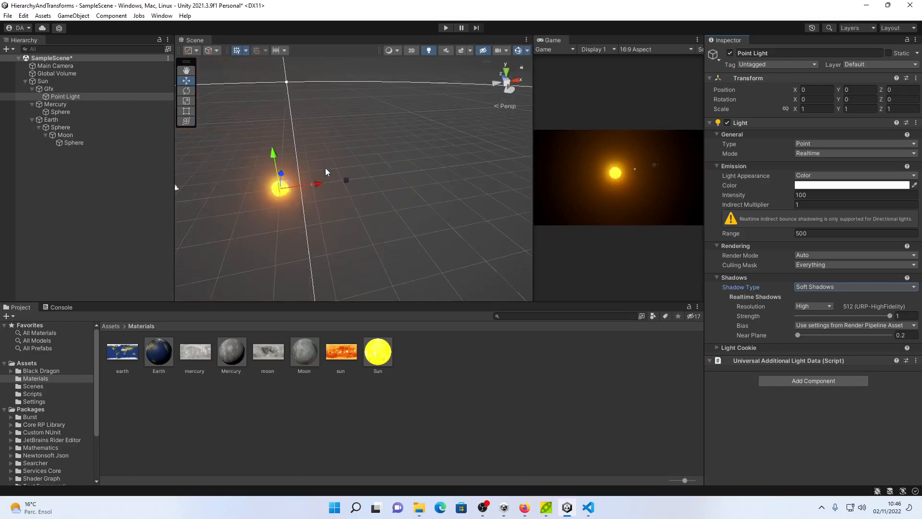
scroll(325, 168, "down", 5)
left_click(760, 197)
left_click_drag(904, 209, 294, 101)
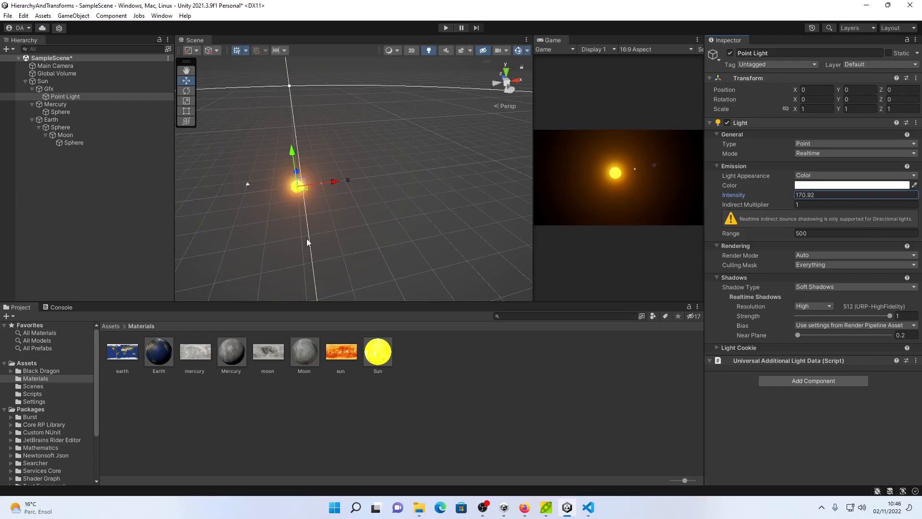
scroll(408, 197, "up", 3)
mouse_move(369, 205)
middle_mouse_down()
mouse_move(425, 194)
mouse_move(372, 211)
mouse_move(414, 120)
mouse_move(405, 175)
mouse_move(378, 201)
middle_mouse_up()
scroll(425, 194, "up", 8)
scroll(372, 210, "up", 12)
scroll(414, 121, "up", 3)
scroll(414, 121, "up", 3)
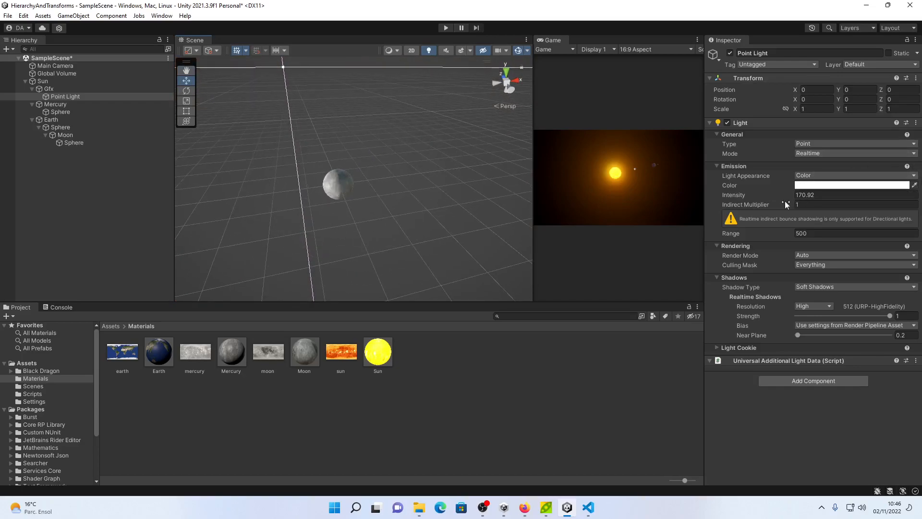
Set the Point Light's intensity and range both to 1000, and check the lighting on Earth and the Moon.
left_click_drag(774, 201, 621, 154)
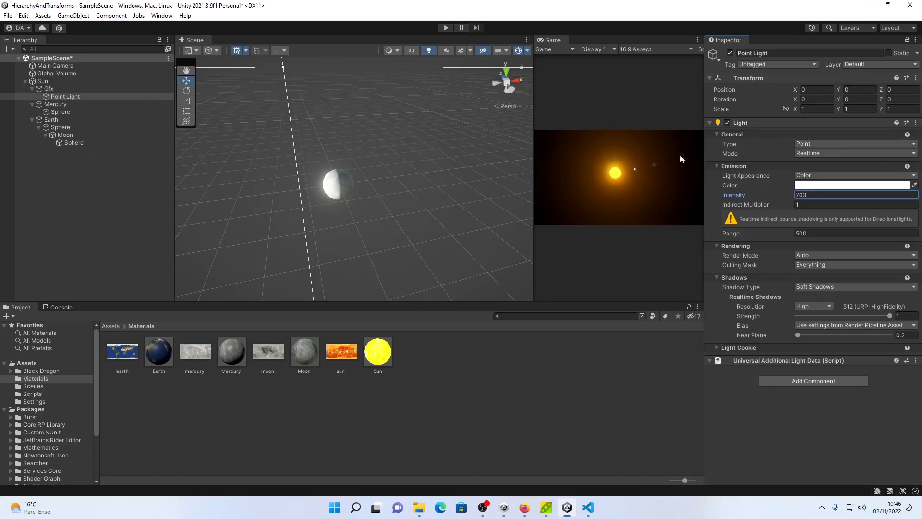
type("1000")
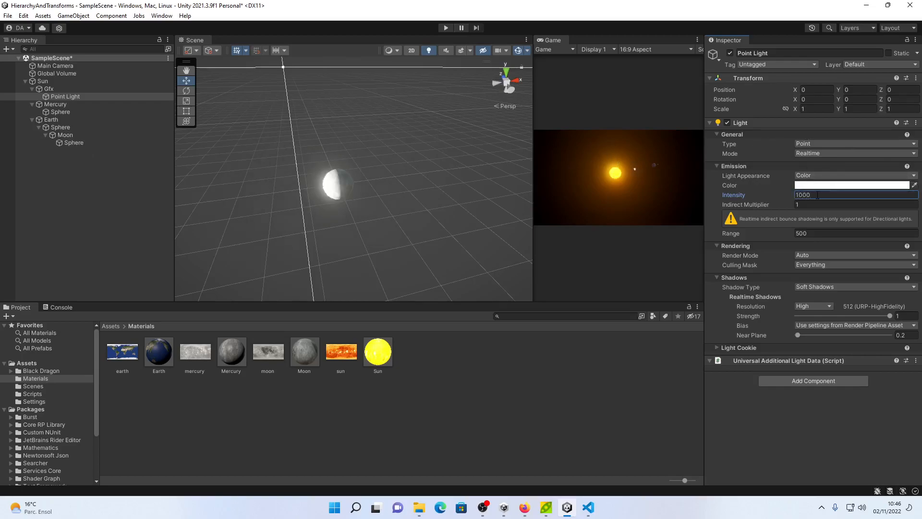
left_click(815, 233)
type("1000")
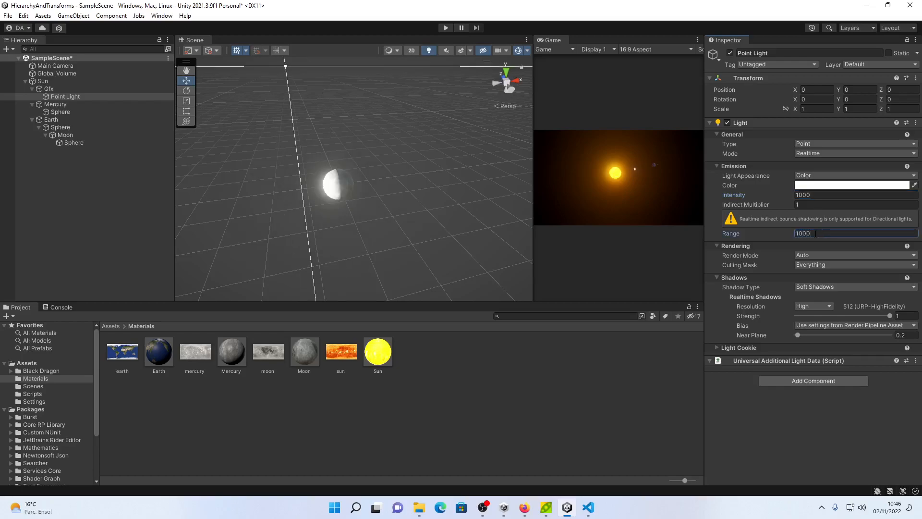
middle_click_drag(445, 190, 333, 212)
scroll(358, 206, "down", 2)
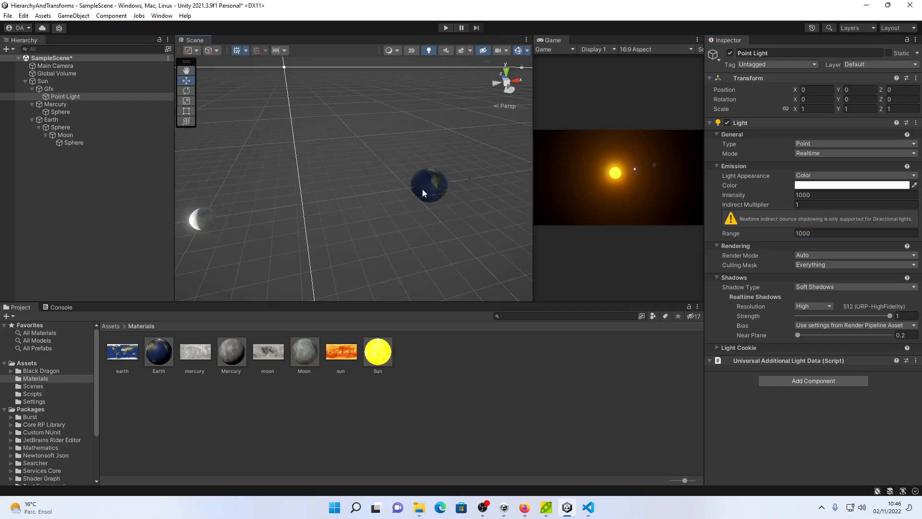
left_click_drag(367, 236, 515, 183, "alt")
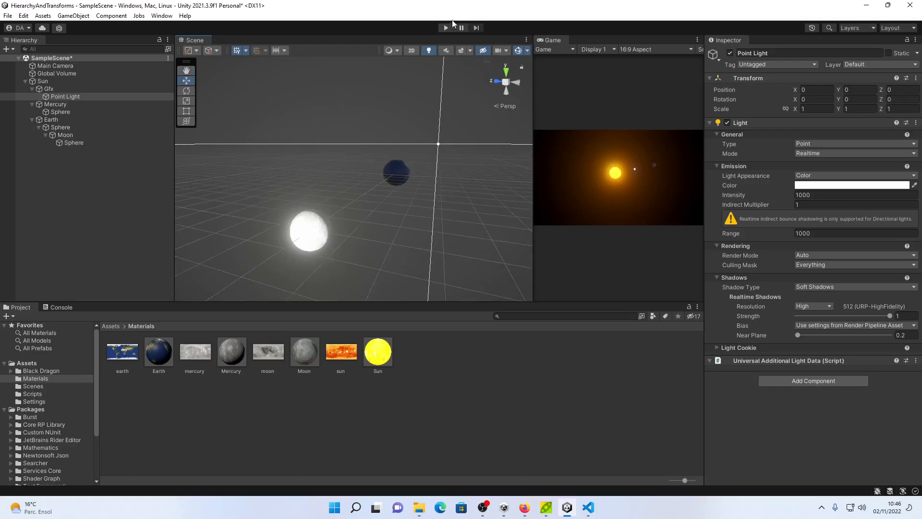
Run the scene in paused Play mode and frame the Moon's sphere in the Scene view.
left_click(446, 28)
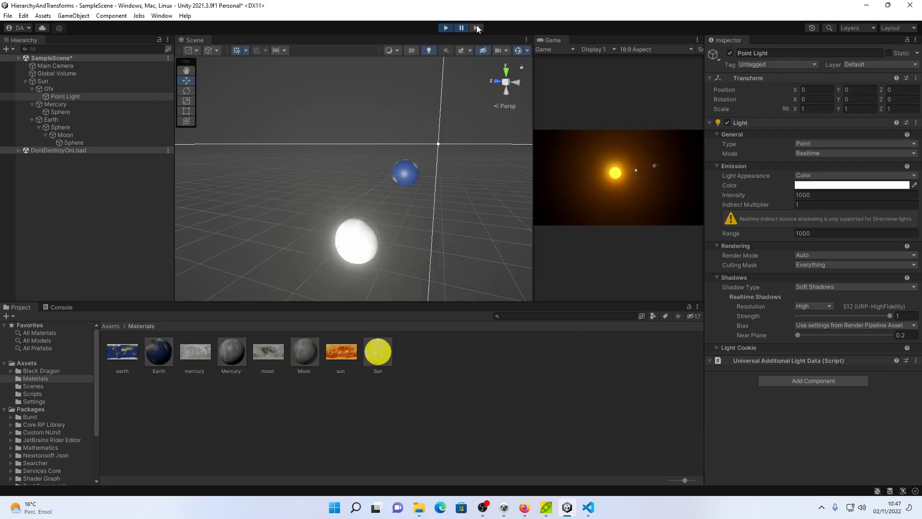
scroll(307, 267, "up", 5)
middle_click_drag(322, 248, 352, 190)
scroll(345, 206, "up", 4)
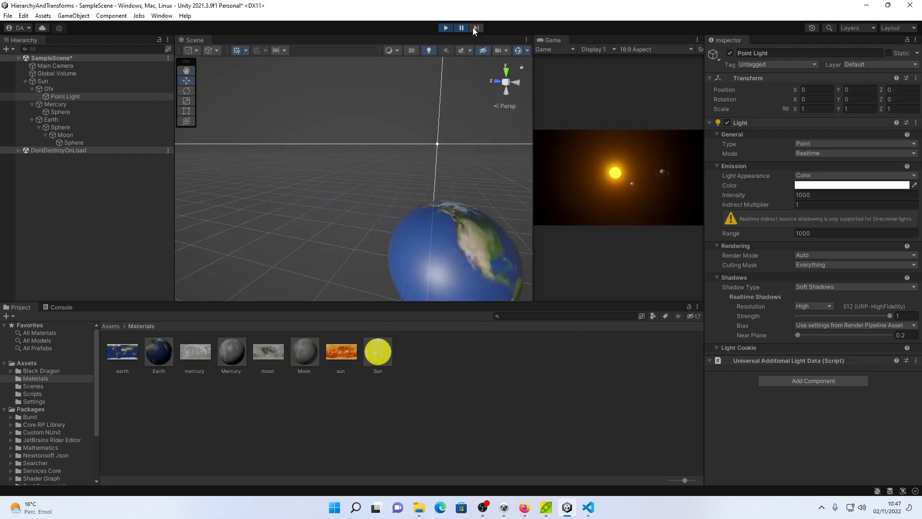
left_click(441, 242)
key("f")
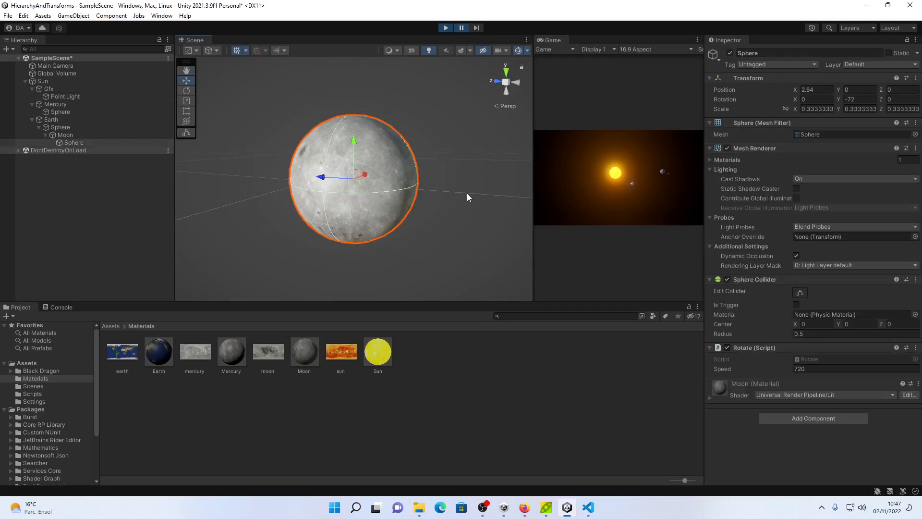
Advance the paused scene frame by frame to examine the Moon's lighting and rotation as it passes Earth.
left_click(475, 28)
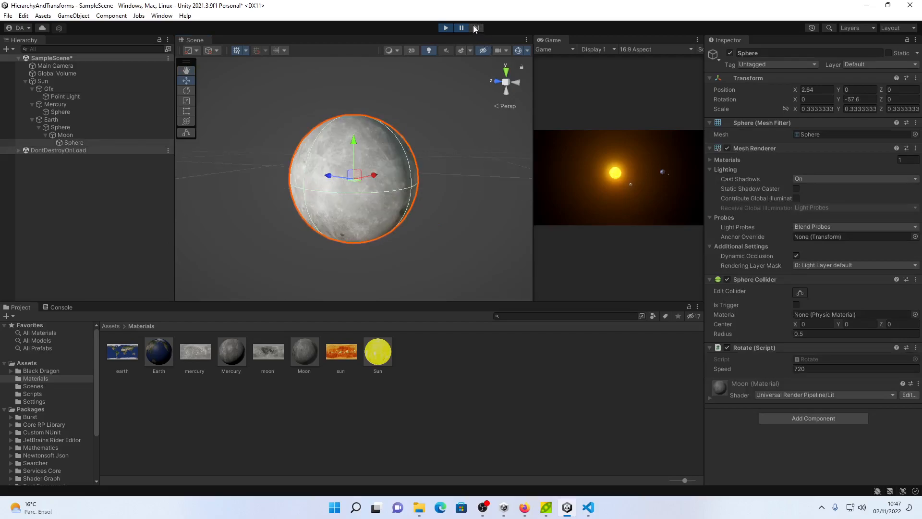
left_click(475, 29)
left_click(474, 28)
left_click(474, 29)
left_click(474, 29)
left_click(474, 29)
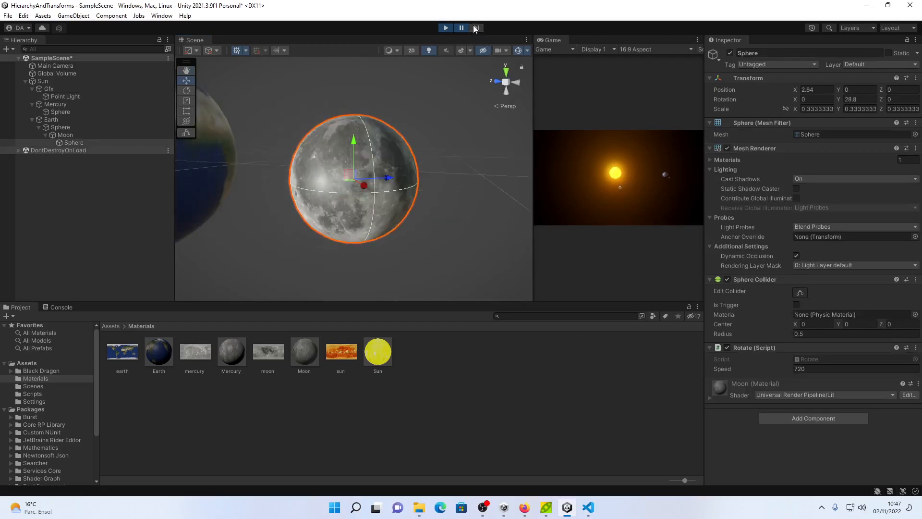
left_click(475, 29)
left_click(474, 29)
left_click(474, 29)
left_click(474, 29)
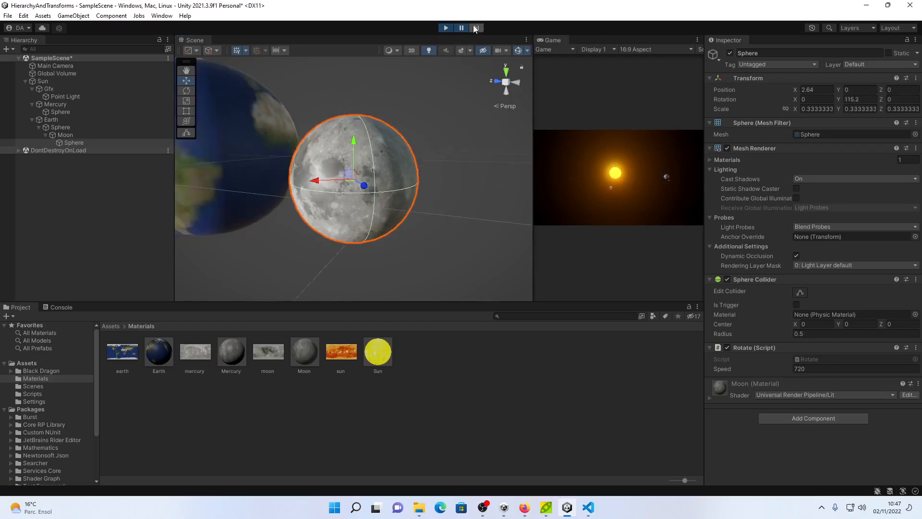
left_click(475, 29)
left_click(474, 29)
left_click(474, 29)
left_click(475, 29)
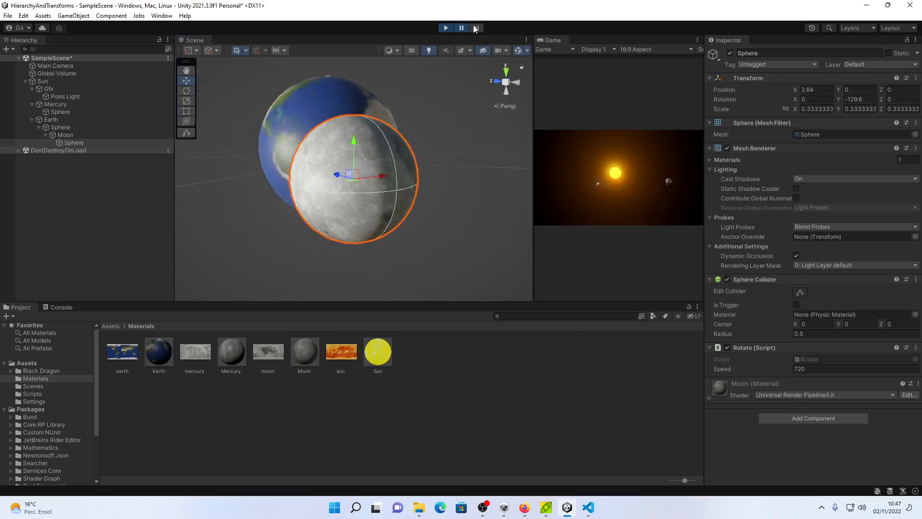
left_click(474, 29)
left_click(474, 28)
left_click(474, 29)
left_click(474, 29)
left_click(474, 29)
left_click(474, 29)
left_click(474, 29)
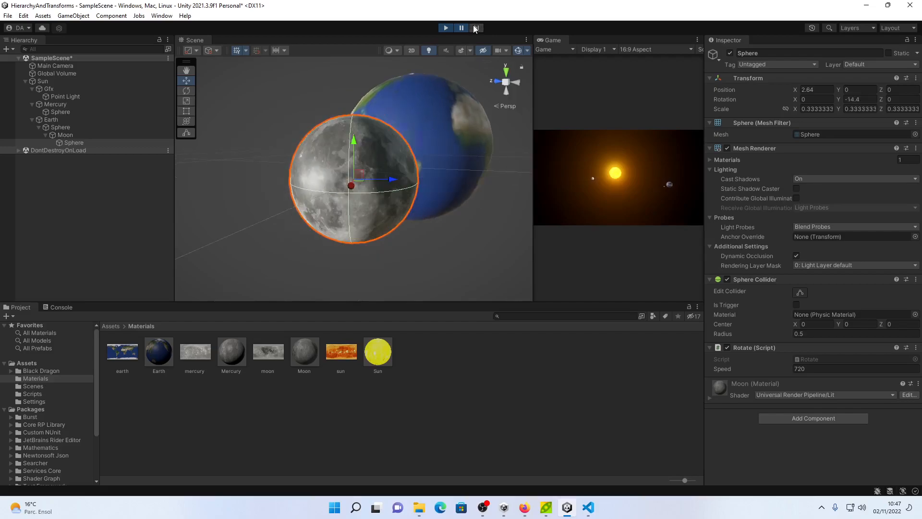
left_click(474, 29)
Examine the lighting on the Moon and Earth from several angles while advancing a few more frames.
left_click_drag(485, 202, 221, 429, "alt")
left_click_drag(346, 282, 546, 252, "alt")
scroll(459, 229, "down", 8)
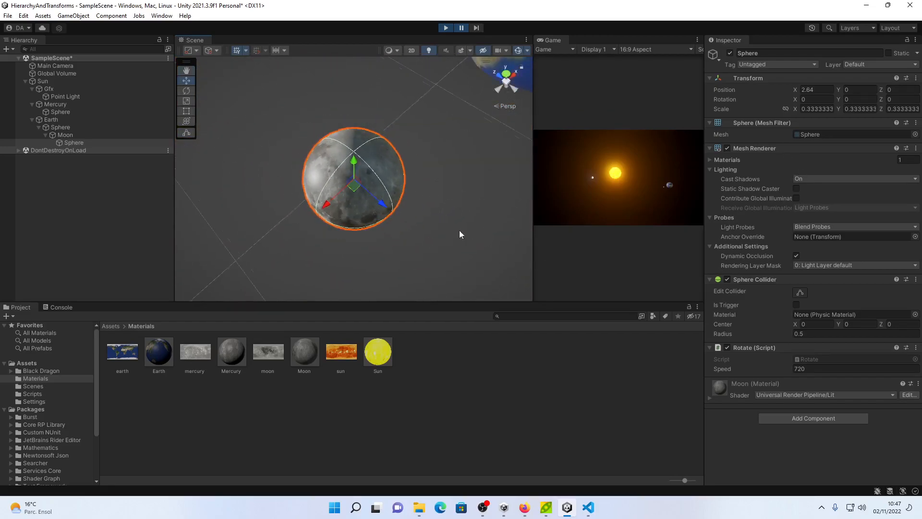
left_click_drag(440, 224, 494, 107, "alt")
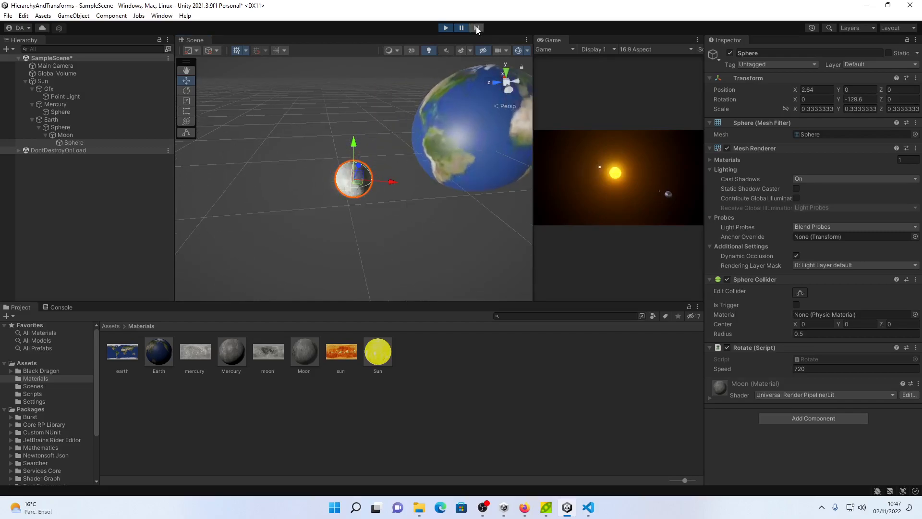
left_click_drag(376, 90, 537, 103, "alt")
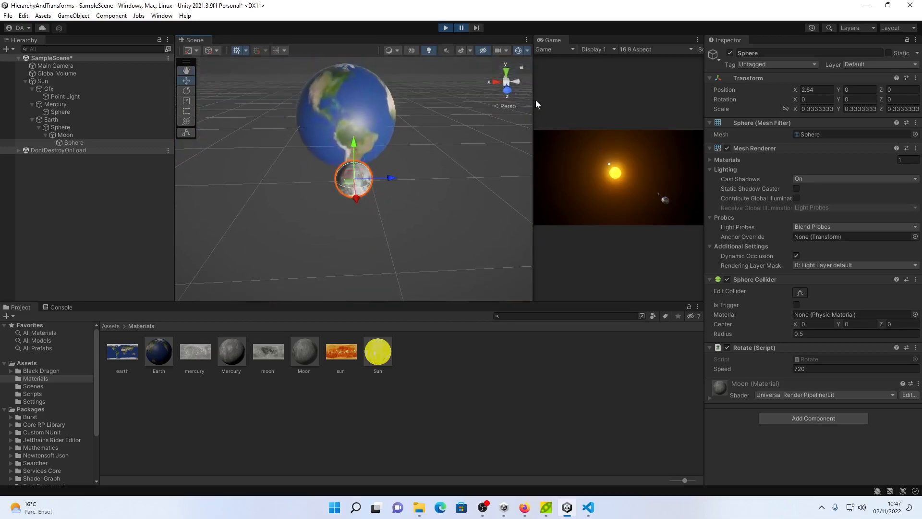
left_click(476, 27)
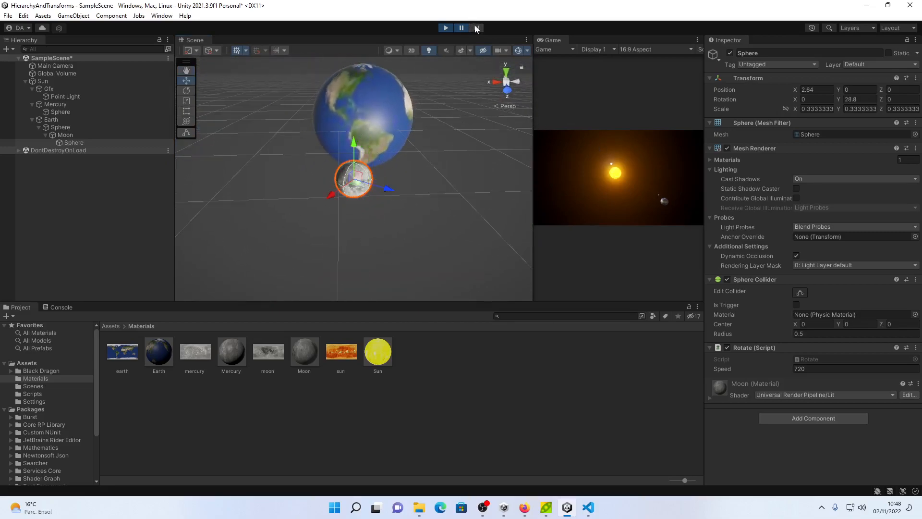
left_click(476, 27)
left_click_drag(355, 178, 417, 50, "alt")
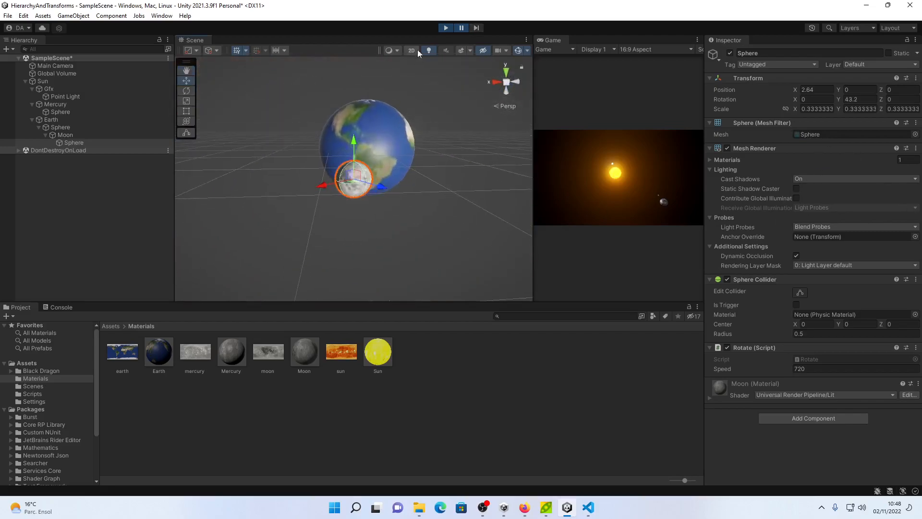
left_click(477, 27)
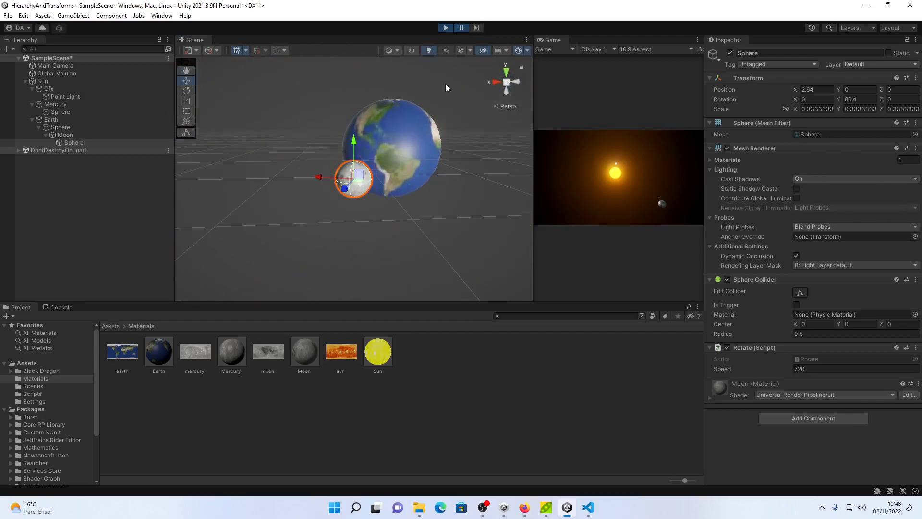
Advance the scene a few frames while observing the Sun, Mercury, Earth and Moon together from above.
scroll(444, 201, "down", 10)
left_click_drag(443, 99, 434, 262, "alt")
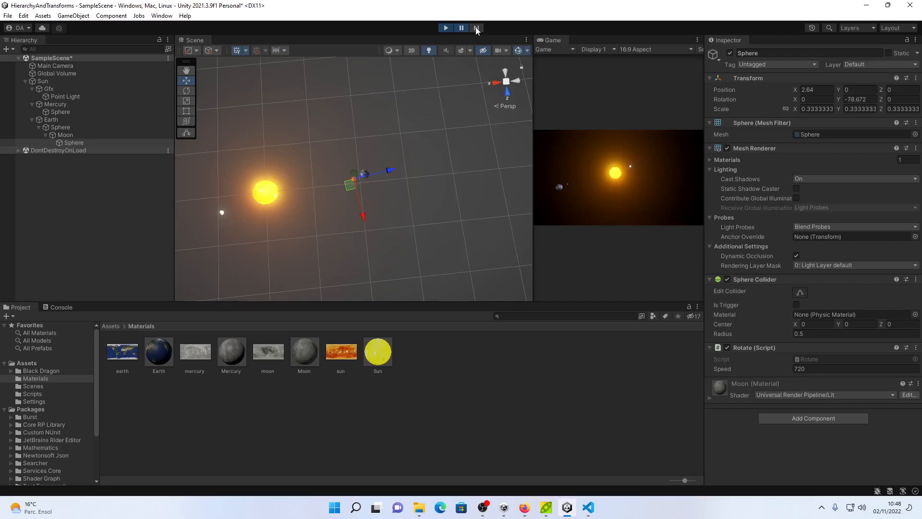
left_click(477, 30)
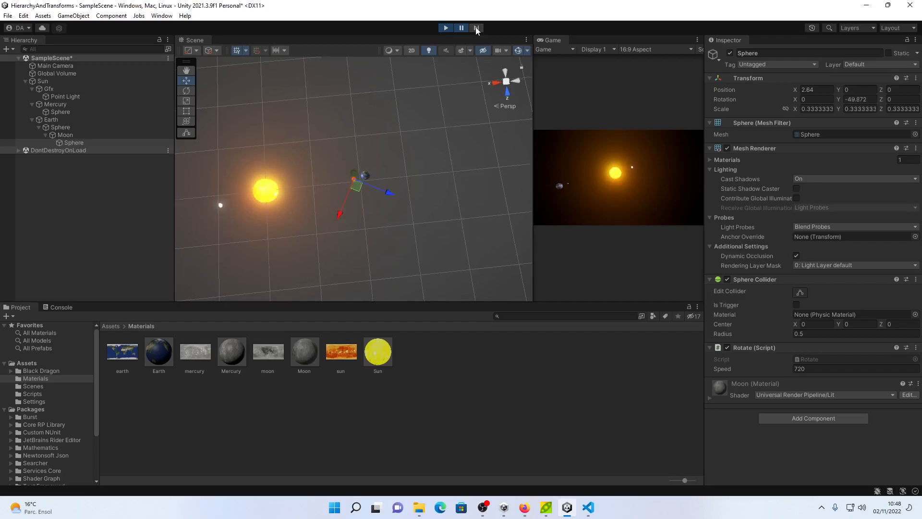
left_click(477, 29)
left_click(477, 30)
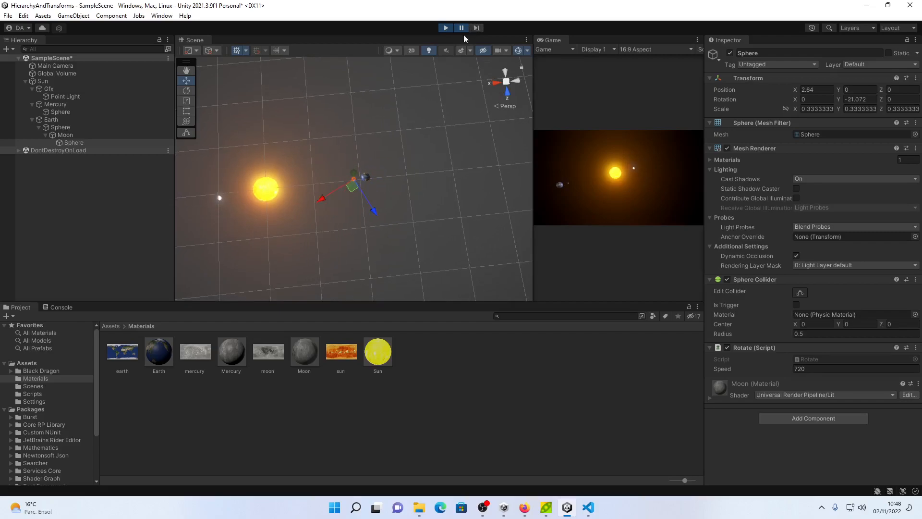
Move the Moon's sphere away from Earth towards the Sun, to local position X 9.48, Z -0.7.
left_click_drag(322, 207, 522, 39, "alt")
scroll(395, 192, "up", 15)
scroll(388, 184, "up", 8)
left_click_drag(422, 193, 288, 215, "alt")
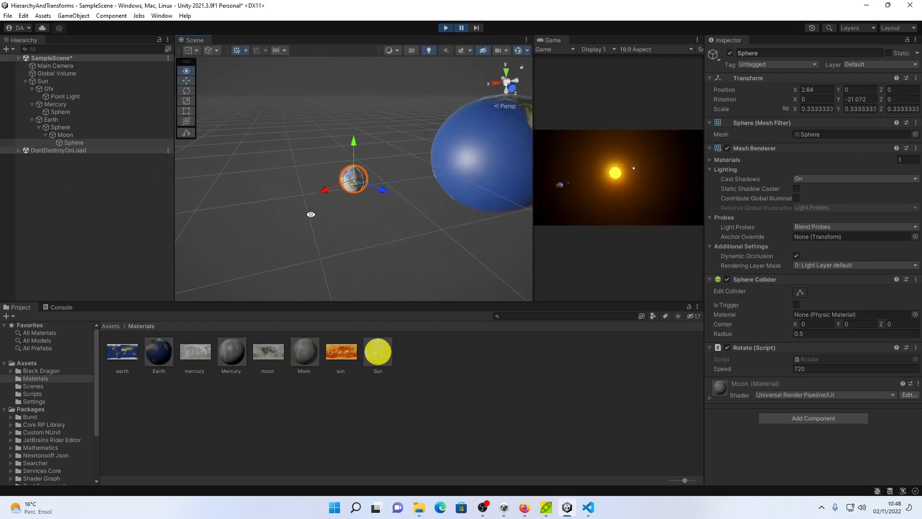
left_click_drag(353, 189, 470, 243)
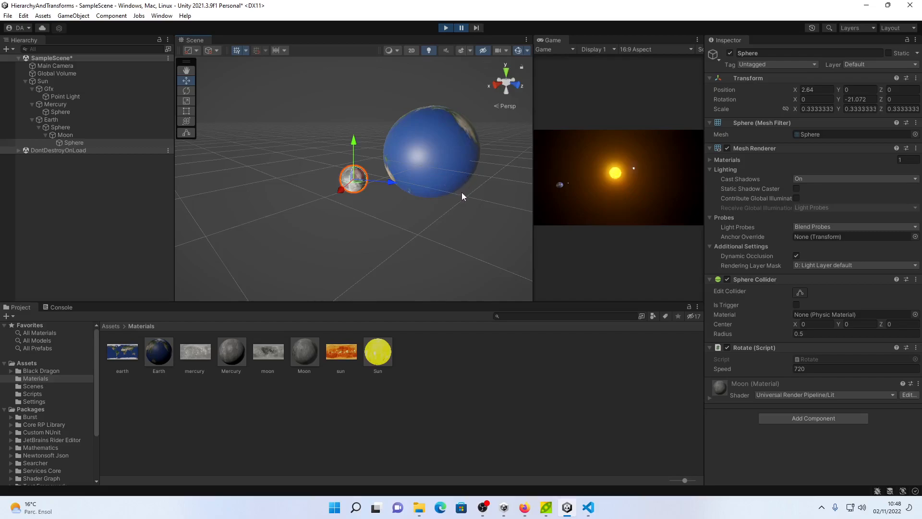
left_click(99, 142)
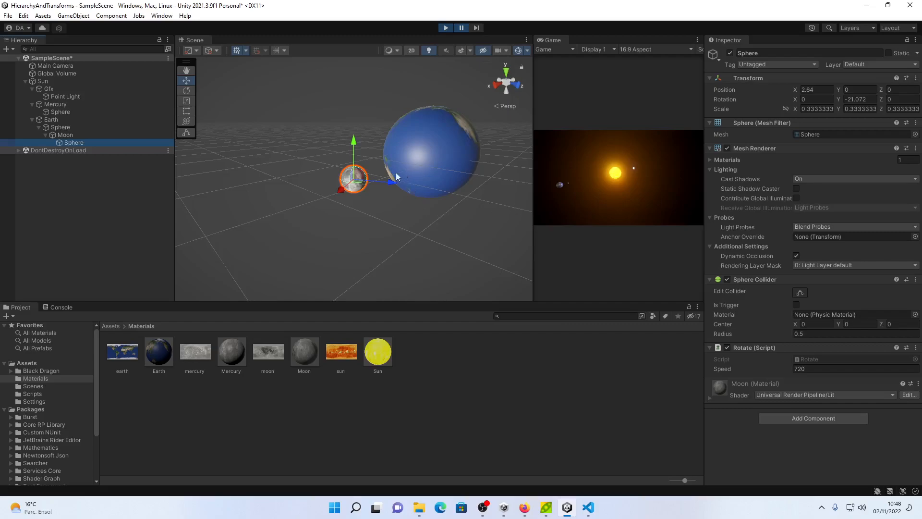
left_click_drag(358, 187, 213, 221)
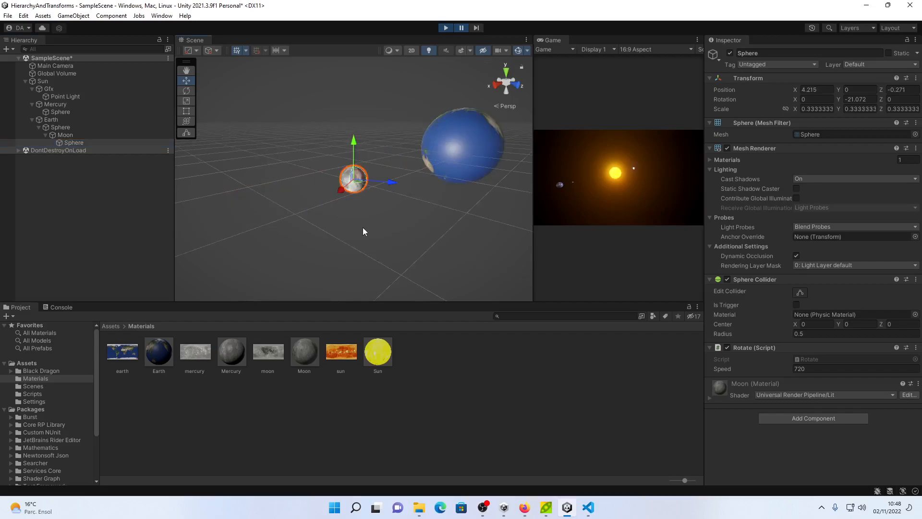
left_click_drag(434, 228, 62, 265, "alt")
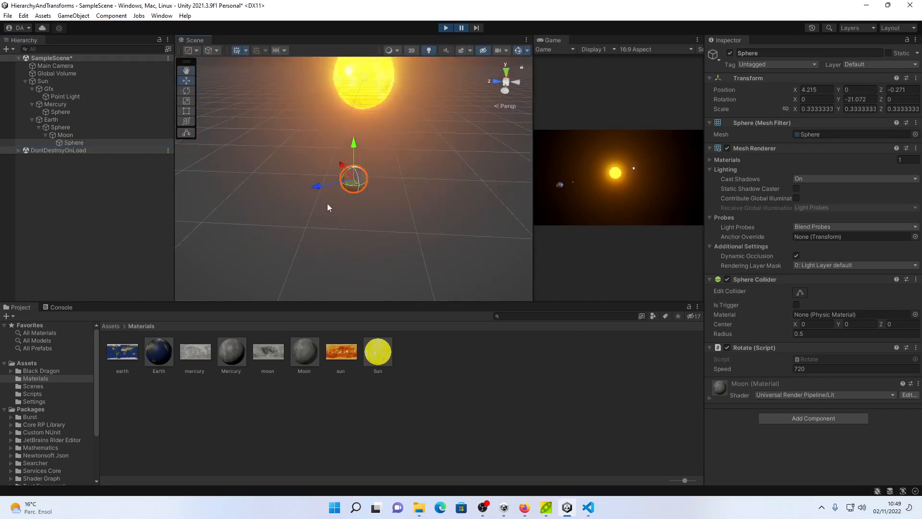
left_click_drag(348, 185, 361, 105)
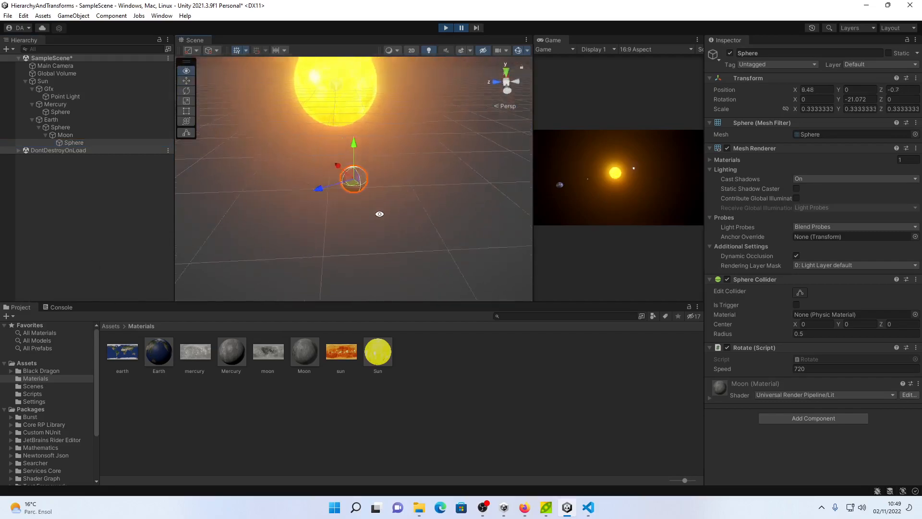
left_click_drag(368, 215, 697, 185, "alt")
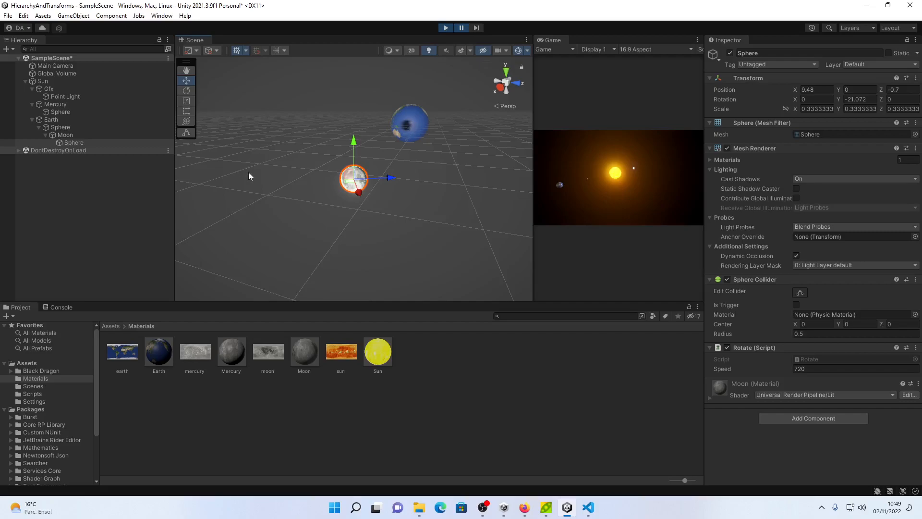
Set the Point Light's shadow resolution to Custom with a value of 8192.
left_click(97, 96)
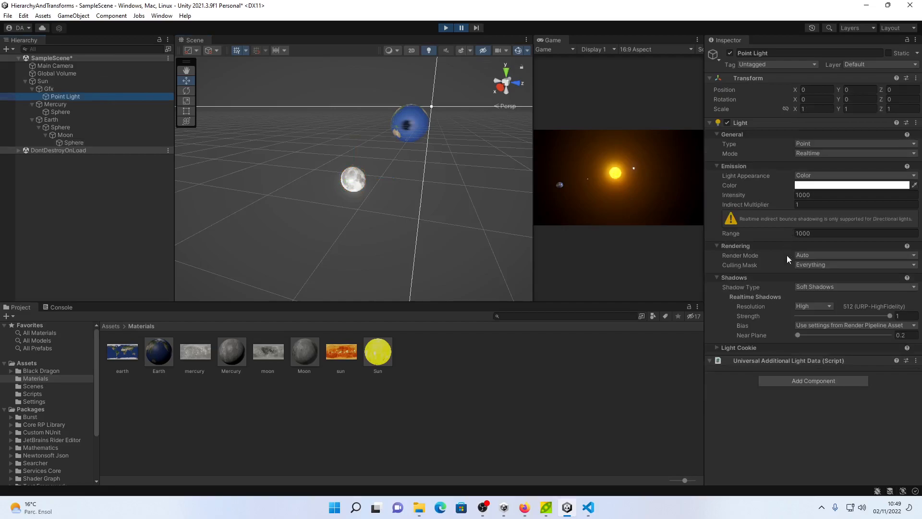
left_click(818, 306)
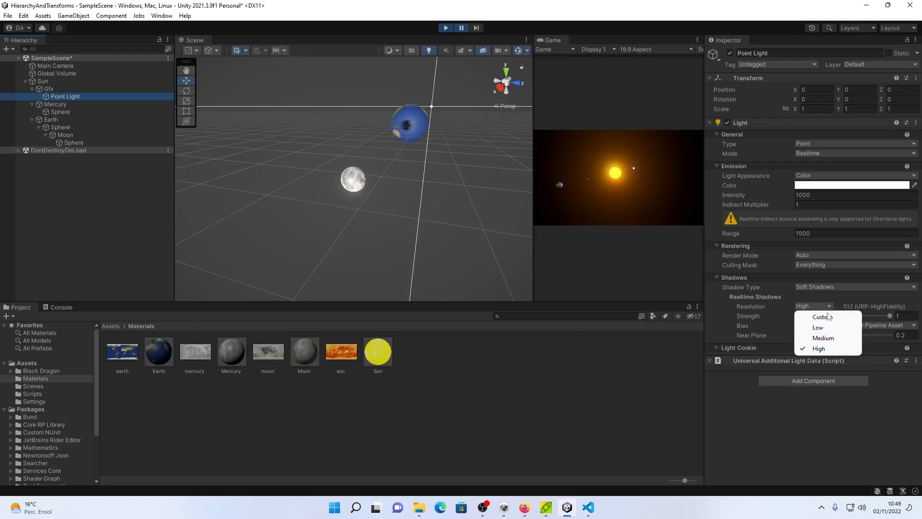
left_click(833, 318)
left_click(859, 307)
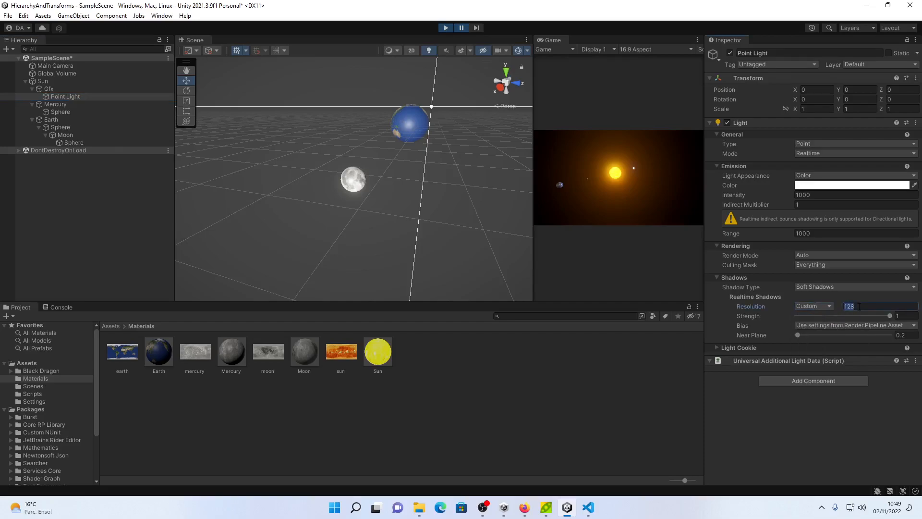
type("8192")
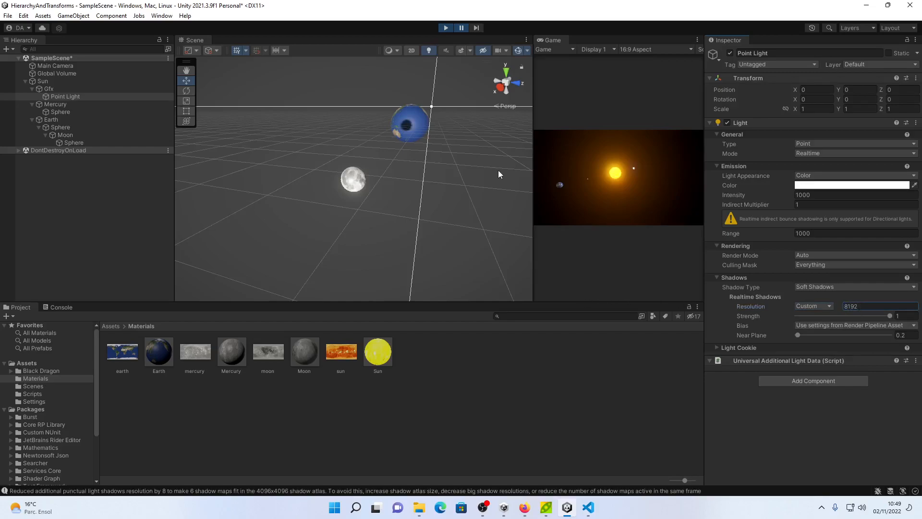
Exit Play mode and set the Point Light's shadow resolution to Custom with a value of 8192 in the edited scene.
left_click_drag(486, 168, 417, 177, "alt")
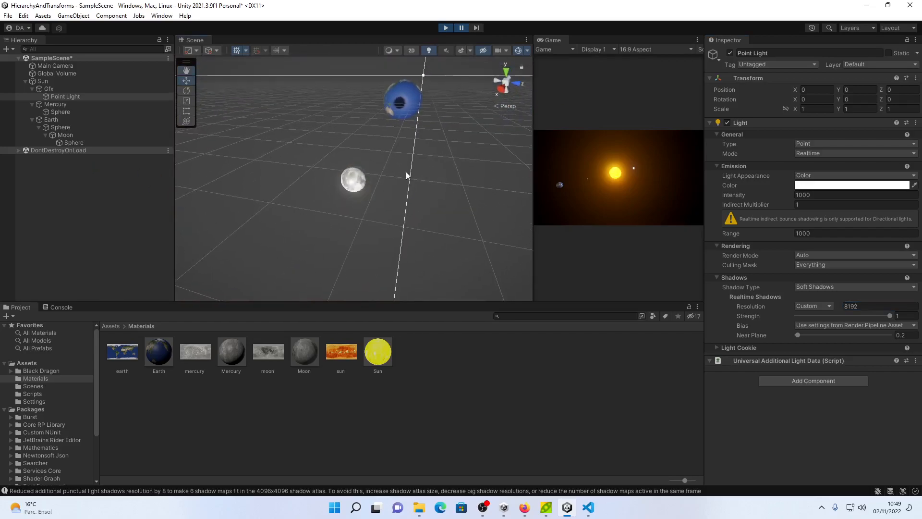
left_click(362, 180)
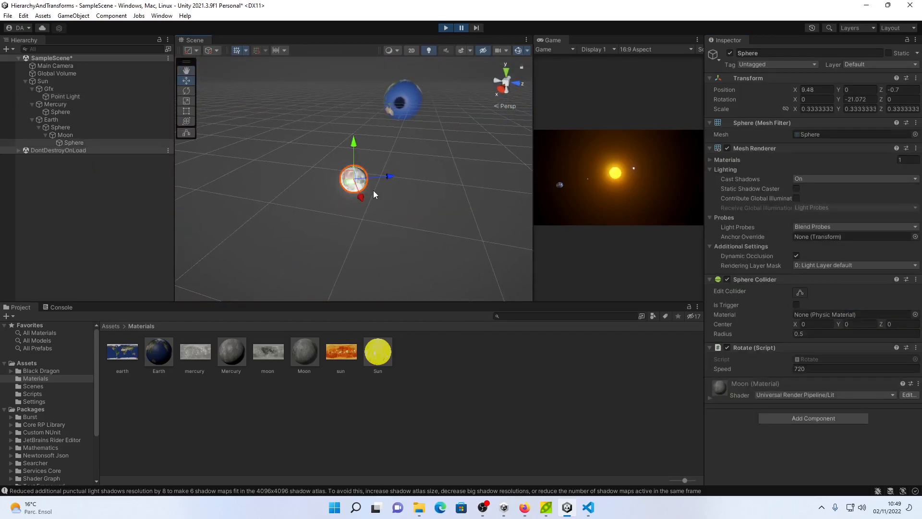
left_click(446, 29)
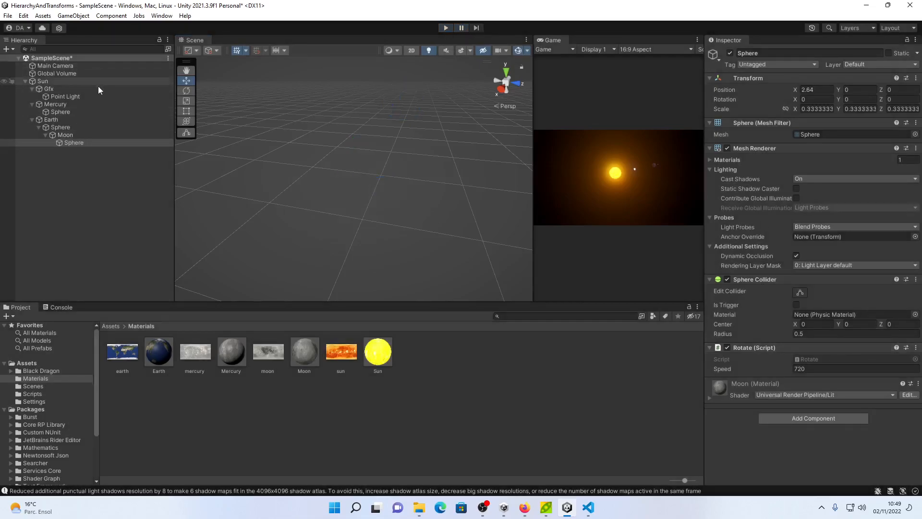
left_click(66, 97)
left_click(822, 310)
left_click(812, 315)
left_click(890, 306)
type("8192")
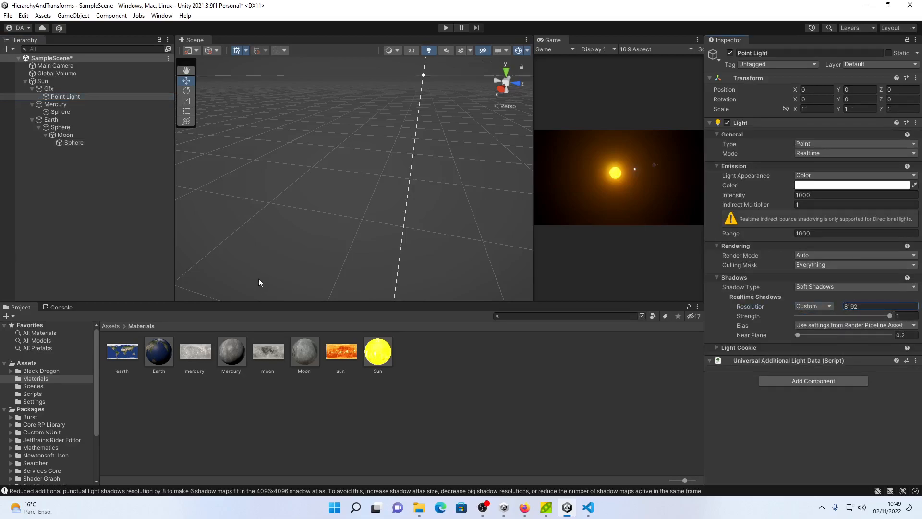
key("Return")
Start the simulation paused and focus the scene view on Earth's sphere.
scroll(371, 194, "down", 6)
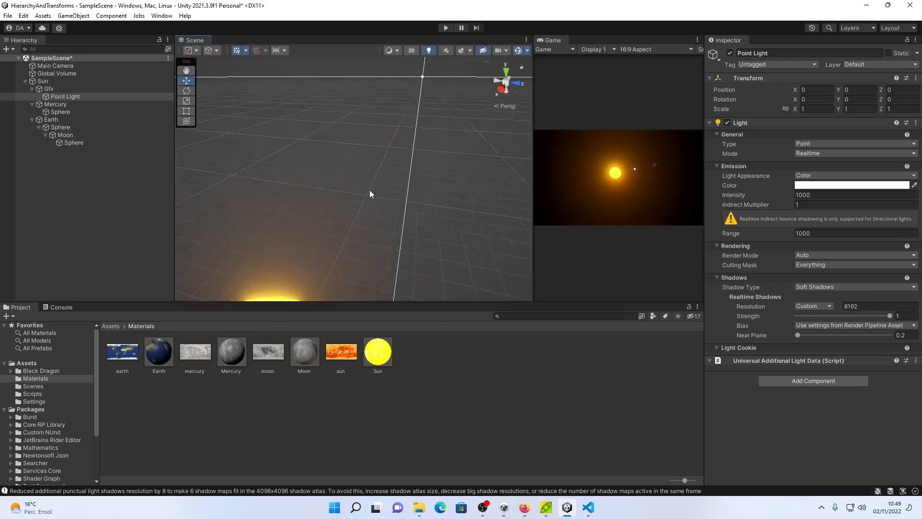
left_click_drag(371, 194, 138, 147, "alt")
middle_click_drag(475, 93, 406, 136)
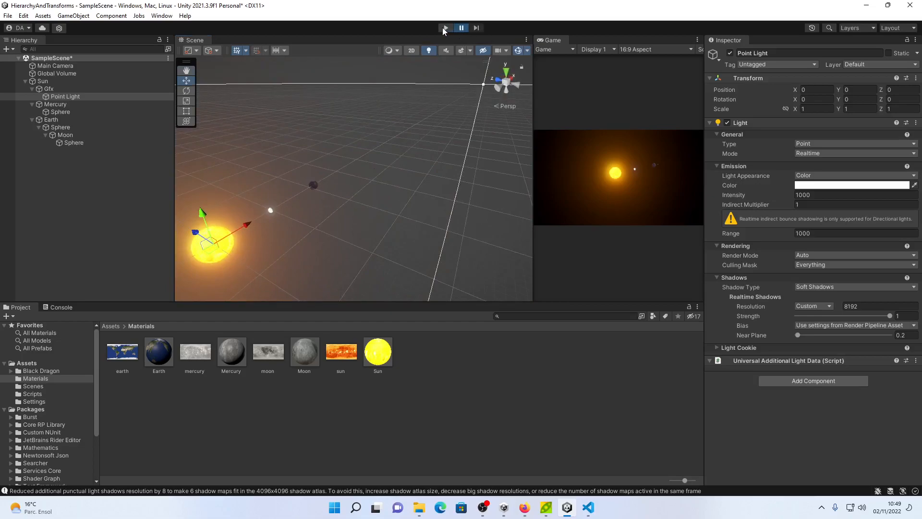
left_click(444, 28)
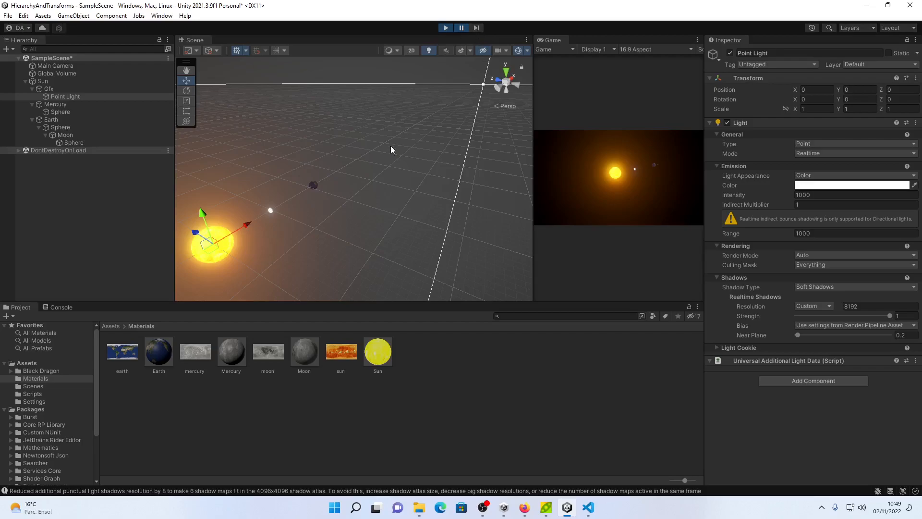
middle_click_drag(342, 202, 368, 192)
scroll(366, 192, "up", 3)
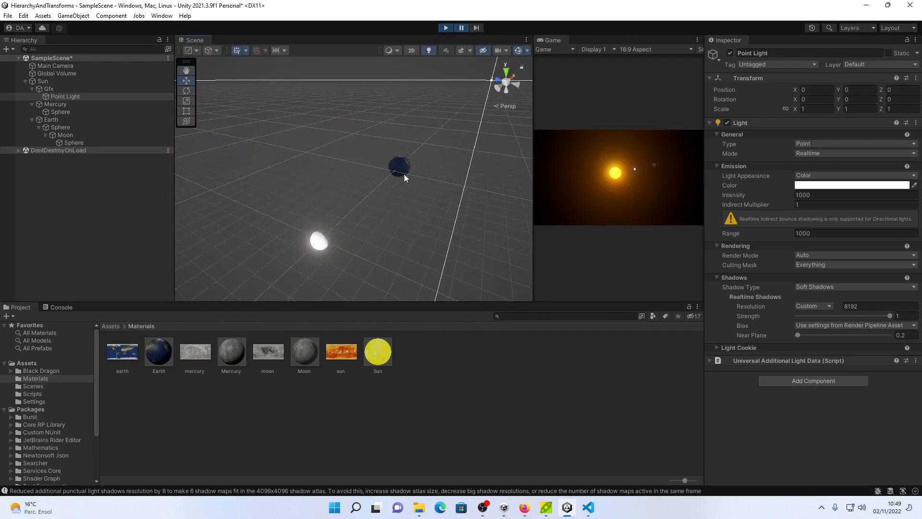
left_click(402, 172)
key("f")
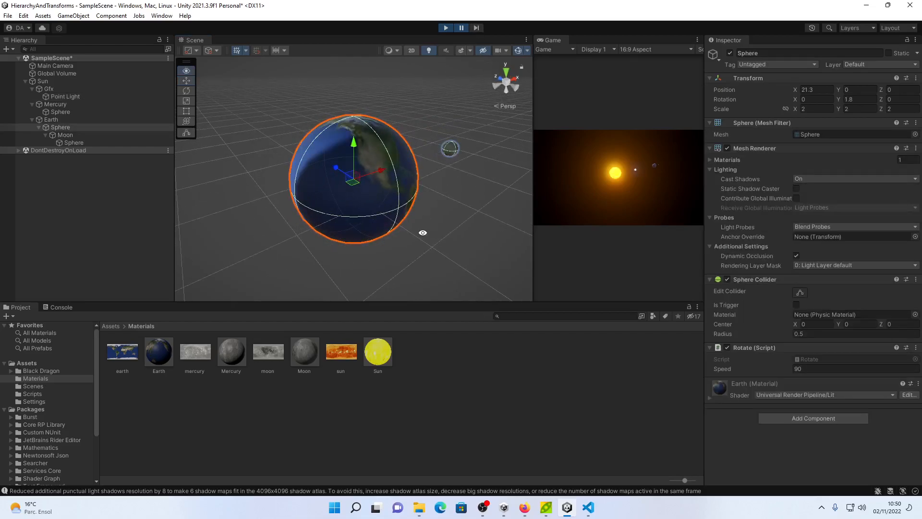
Advance the paused simulation frame by frame while observing the shadow and lighting on Earth.
left_click(477, 28)
left_click(477, 28)
left_click(477, 28)
left_click(477, 28)
left_click(477, 28)
left_click(477, 28)
left_click(477, 28)
left_click(477, 28)
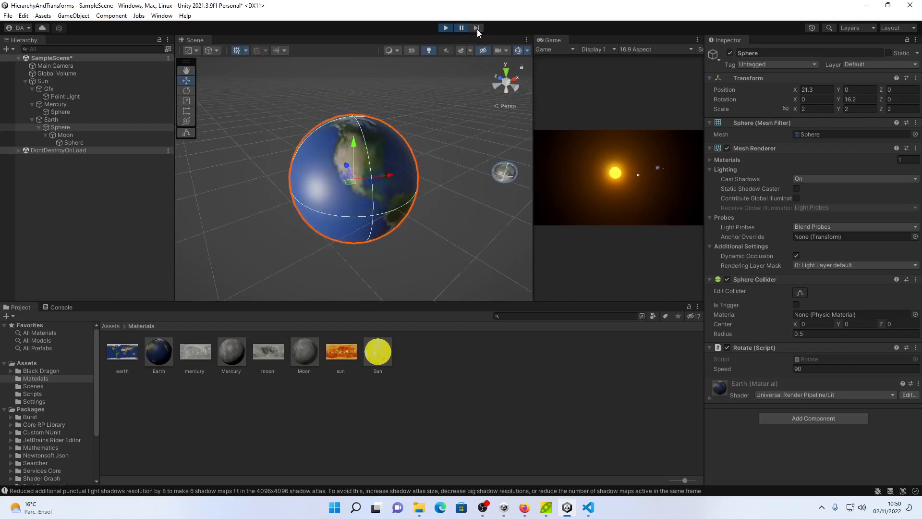
Examine how the Sun lights Earth and the Moon from several angles and distances as the simulation progresses.
scroll(475, 186, "down", 5)
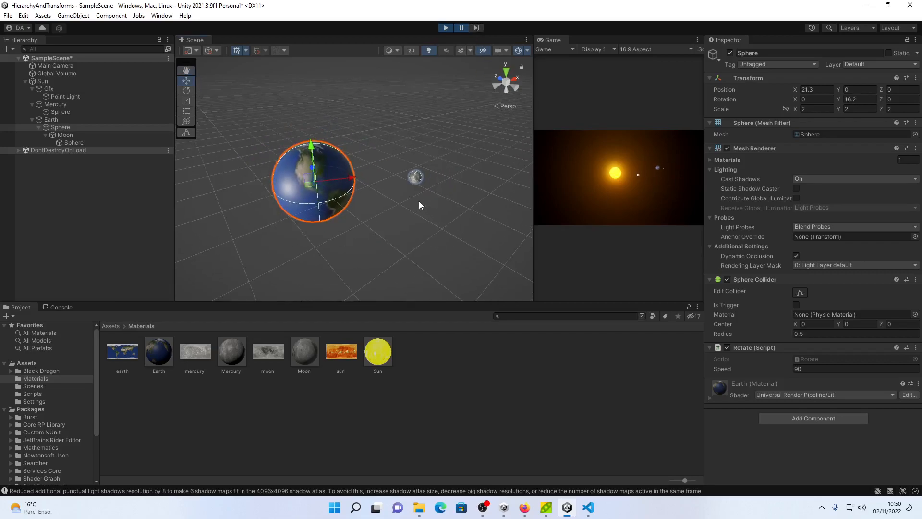
left_click_drag(395, 196, 428, 211, "alt")
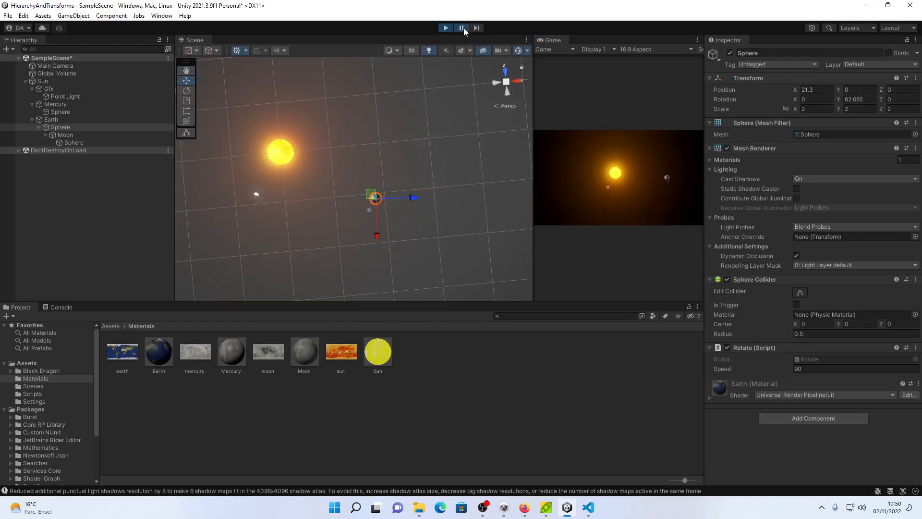
left_click_drag(363, 270, 692, 116, "alt")
key("f")
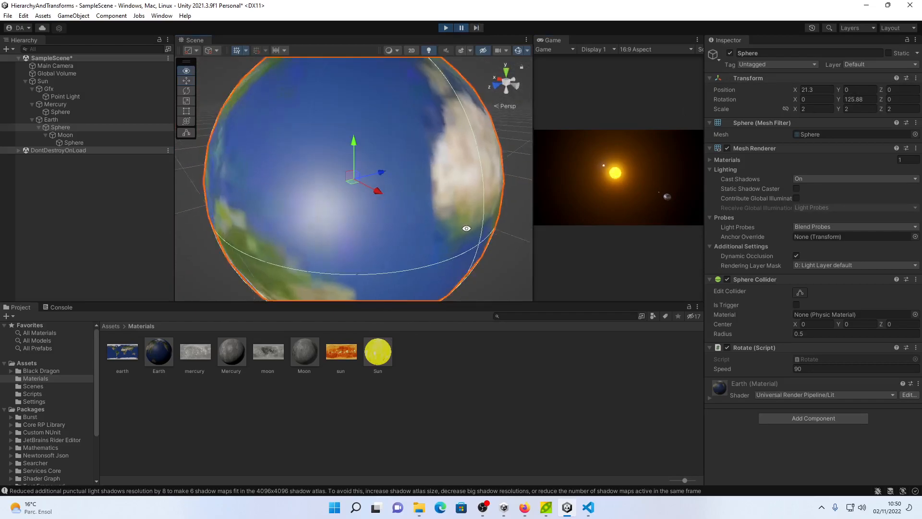
scroll(470, 242, "down", 3)
scroll(474, 237, "down", 10)
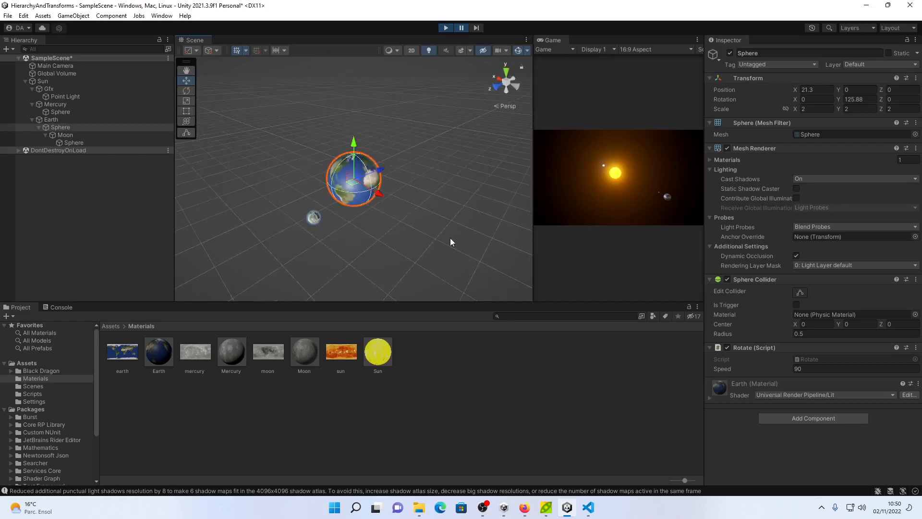
scroll(455, 196, "down", 3)
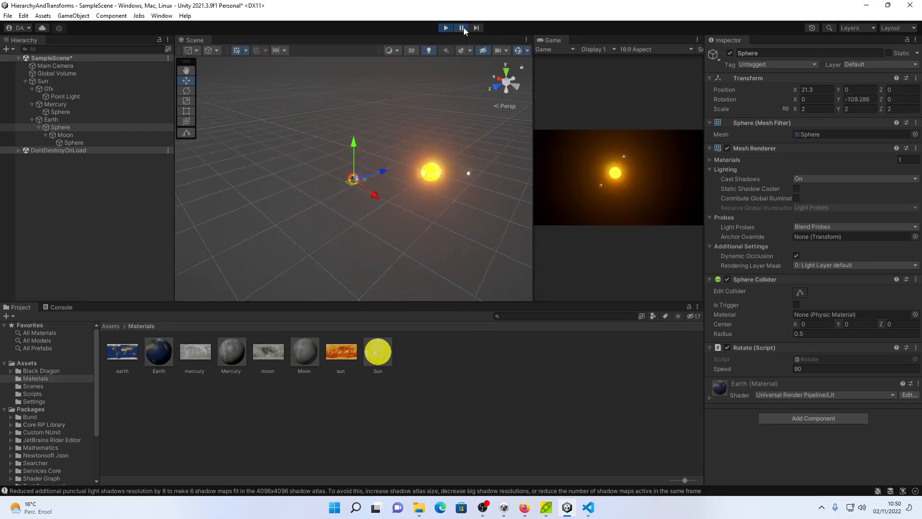
left_click_drag(409, 162, 191, 270, "alt")
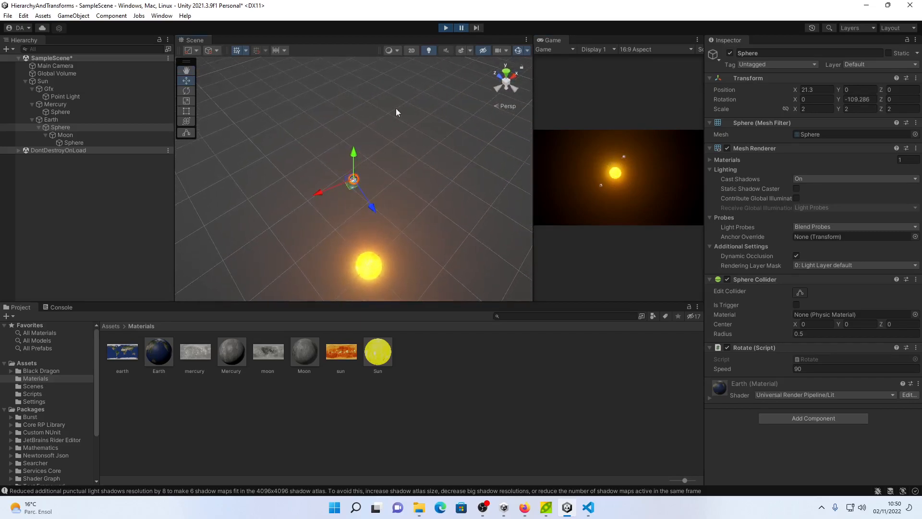
Advance the simulation four frames, let it run briefly and pause it again.
left_click(476, 28)
left_click(477, 28)
left_click(476, 28)
left_click(476, 28)
left_click(463, 29)
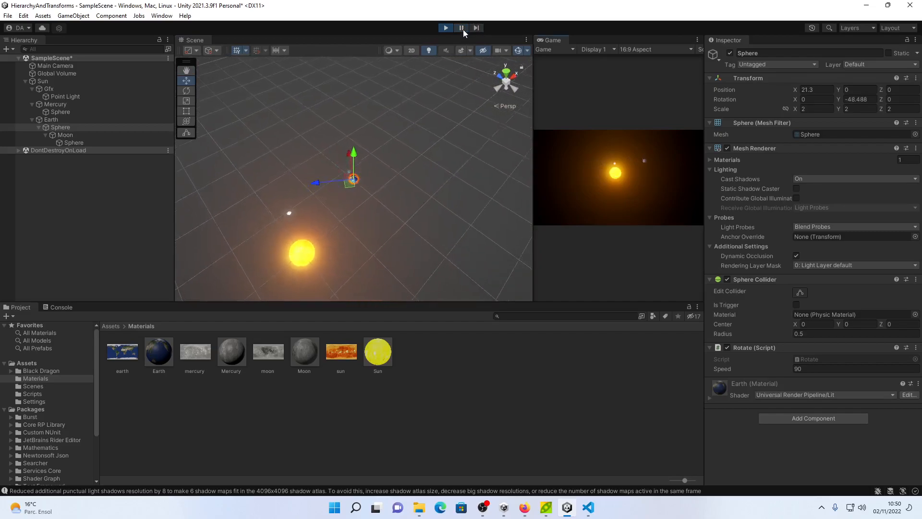
left_click(461, 27)
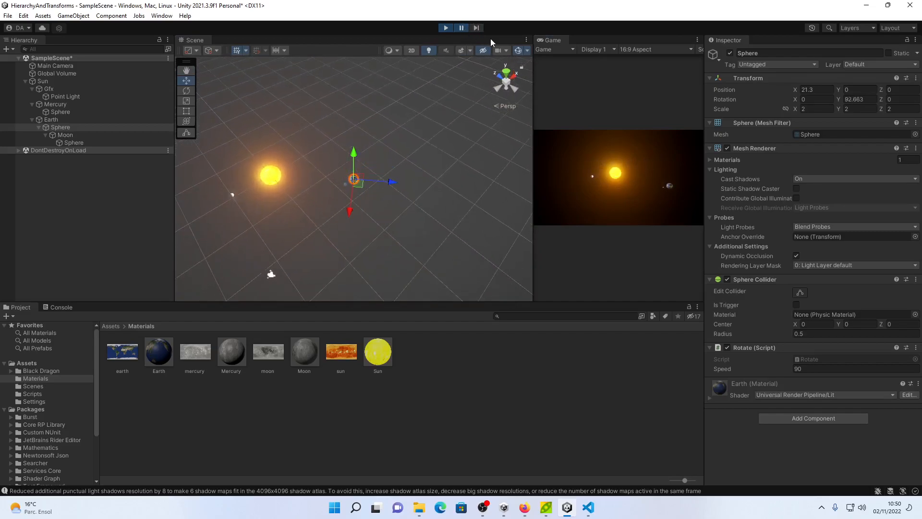
Advance several more frames while viewing the alignment of the Sun, Earth and Moon from another side.
left_click(482, 31)
left_click(482, 32)
left_click(482, 32)
left_click(482, 31)
left_click_drag(413, 147, 190, 158, "alt")
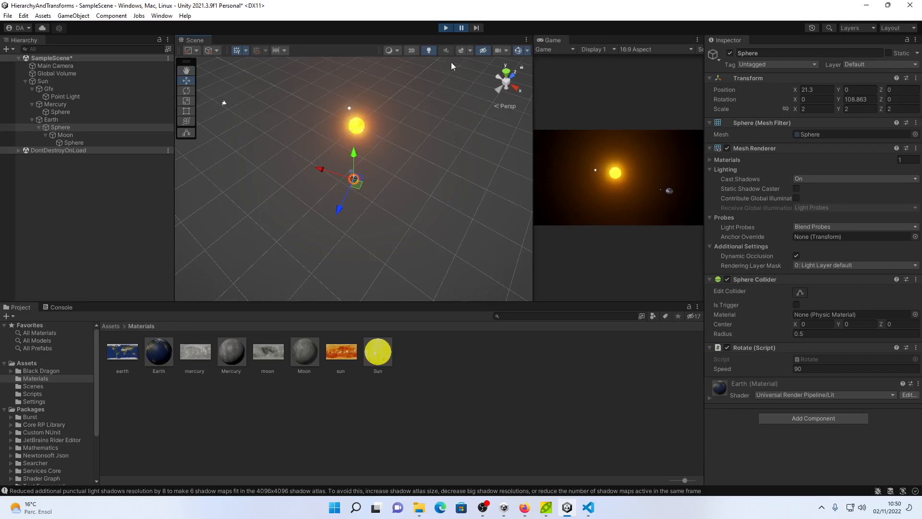
left_click(477, 28)
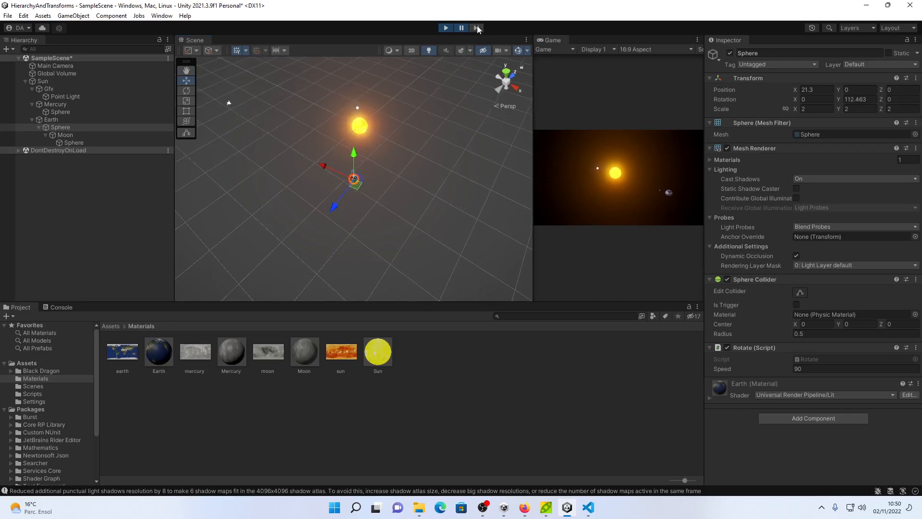
left_click(477, 27)
left_click(477, 28)
Try moving the Moon's sphere farther from Earth with Local handle orientation, to X 3.91, Z -0.26, and undo the move.
left_click_drag(427, 198, 26, 143, "alt")
scroll(379, 191, "up", 6)
scroll(379, 191, "up", 10)
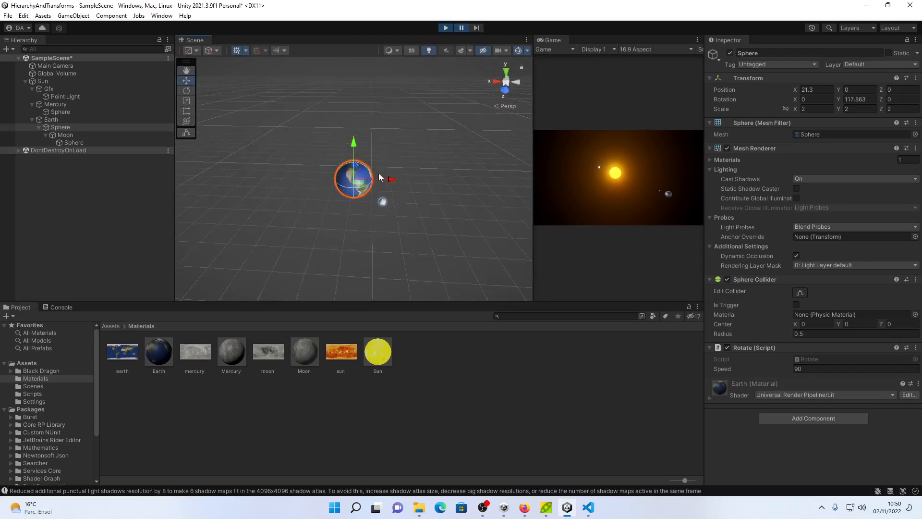
left_click(414, 226)
left_click_drag(408, 232, 419, 249)
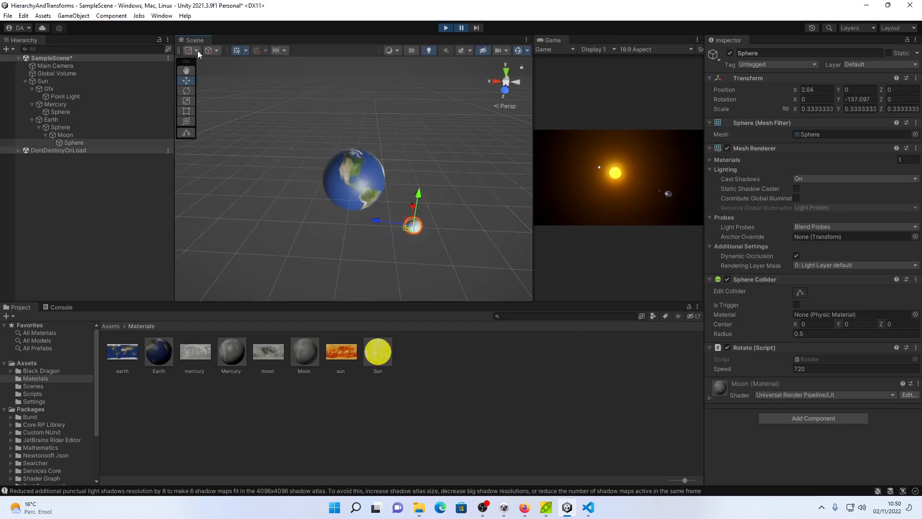
left_click(217, 51)
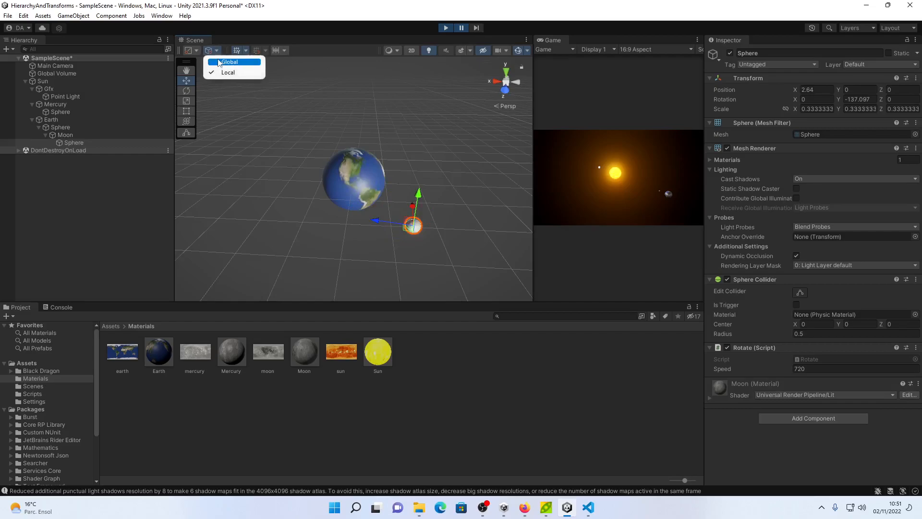
left_click(255, 73)
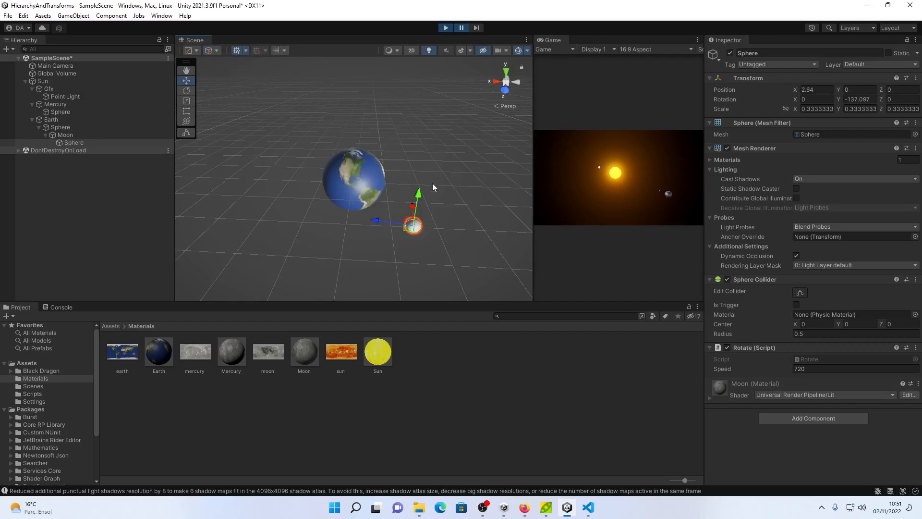
scroll(442, 188, "down", 8)
left_click_drag(383, 201, 393, 212)
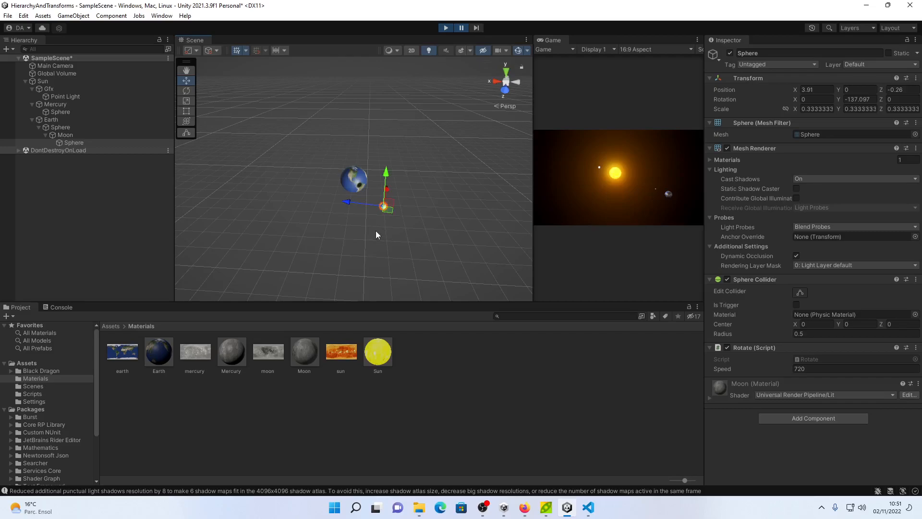
key("ctrl+z")
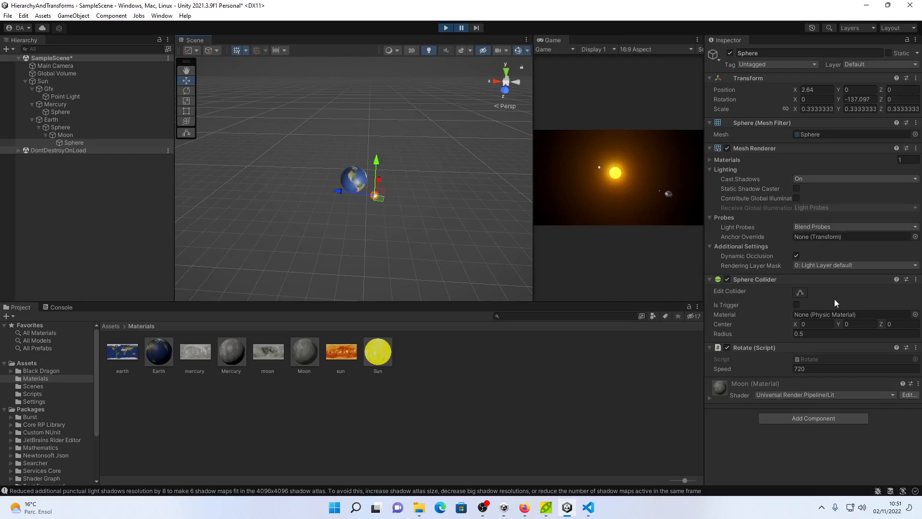
Try a custom shadow resolution of 16384 on the Point Light, and return it to 8192.
left_click(73, 96)
left_click(868, 306)
type("16384")
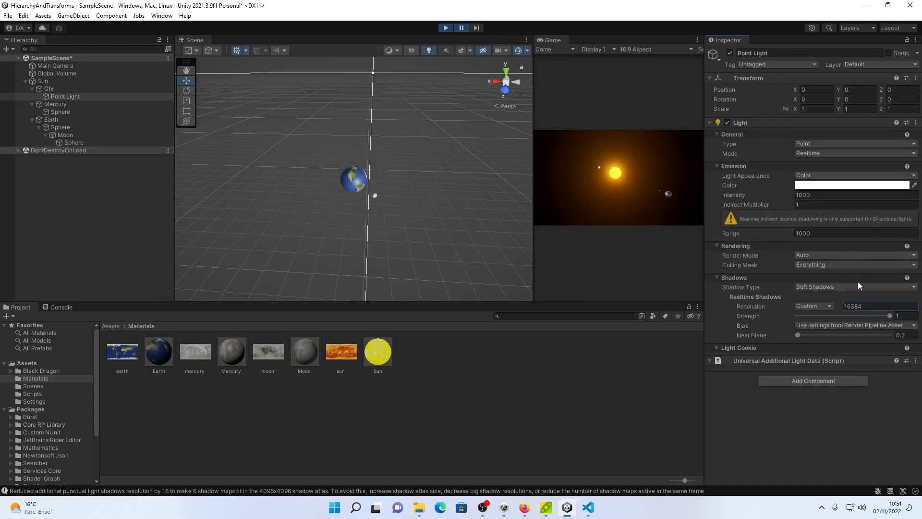
double_click(867, 306)
type("8192")
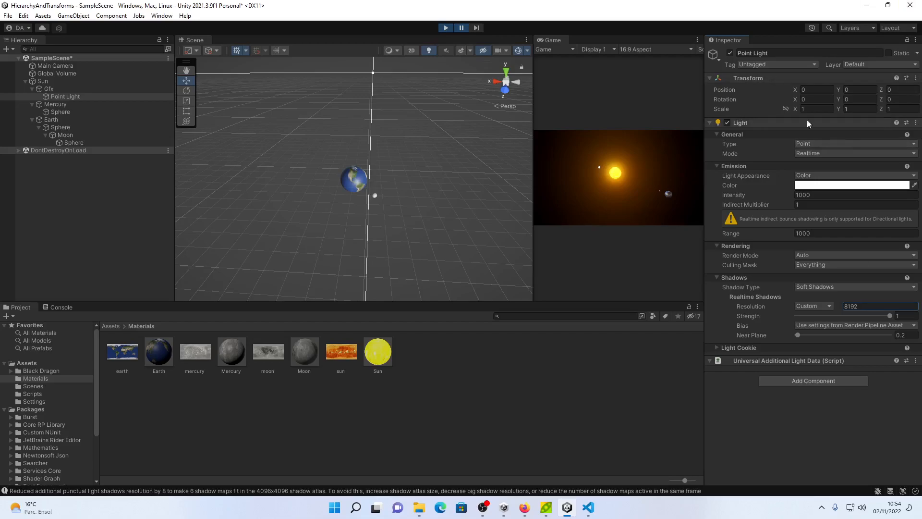
Exit Play mode and rotate the Mercury object about its Y axis to 29.37.
left_click(446, 28)
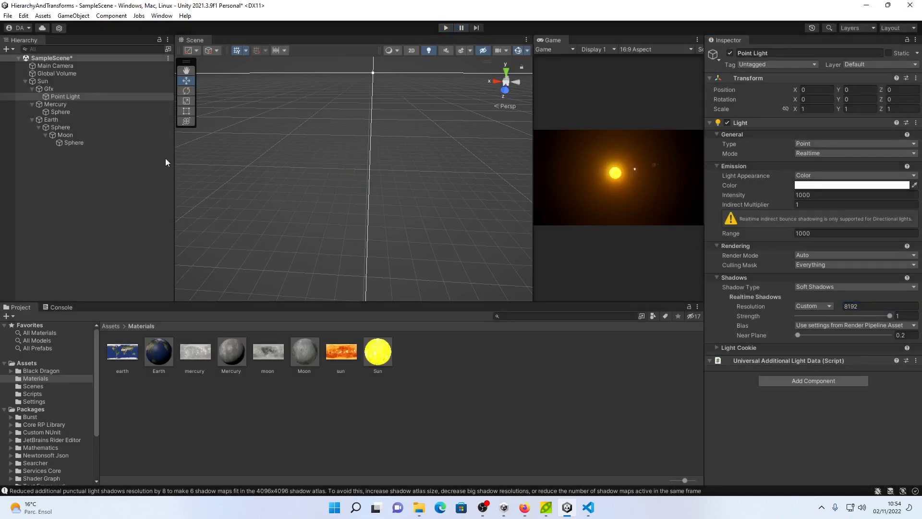
left_click(71, 136)
key("f")
left_click_drag(376, 218, 267, 182, "alt")
scroll(268, 178, "down", 10)
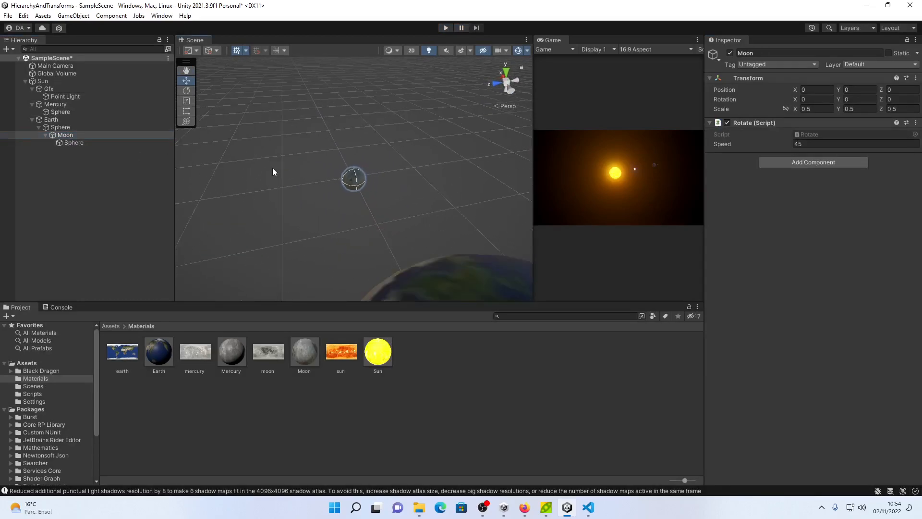
left_click_drag(456, 197, 860, 198, "alt")
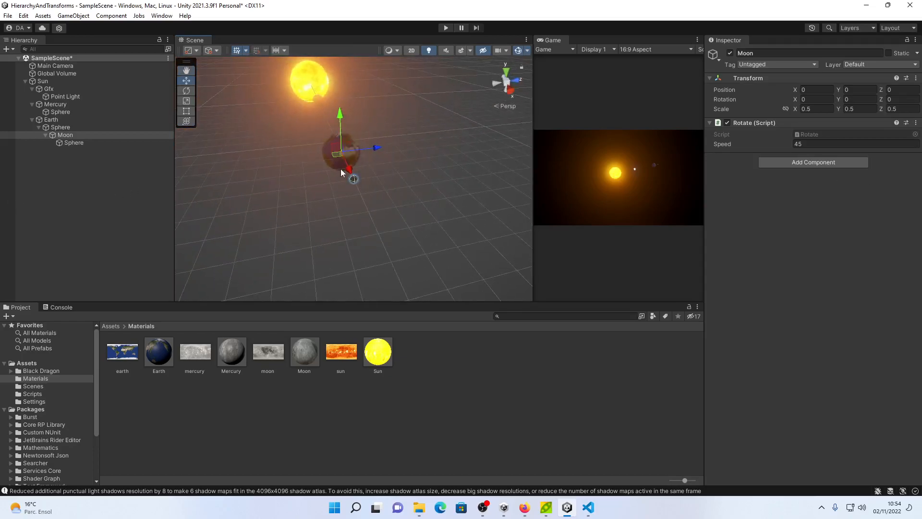
scroll(341, 168, "down", 4)
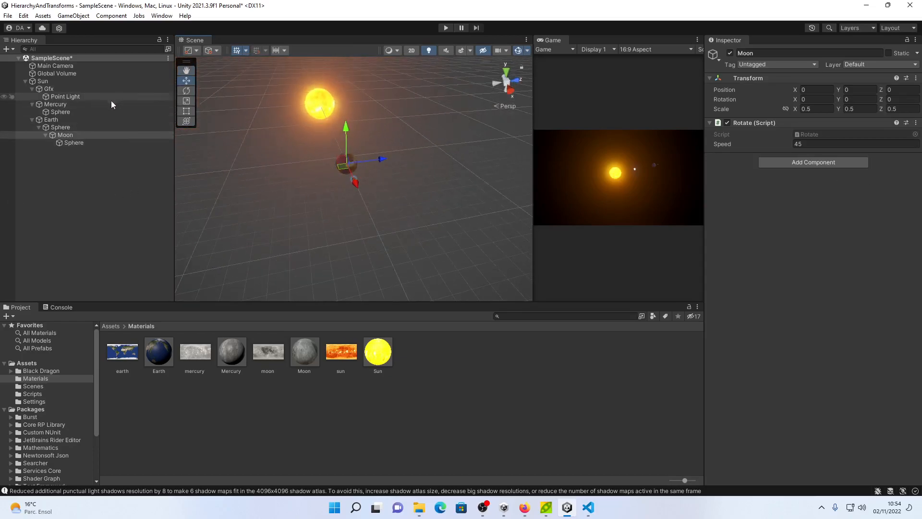
left_click(123, 104)
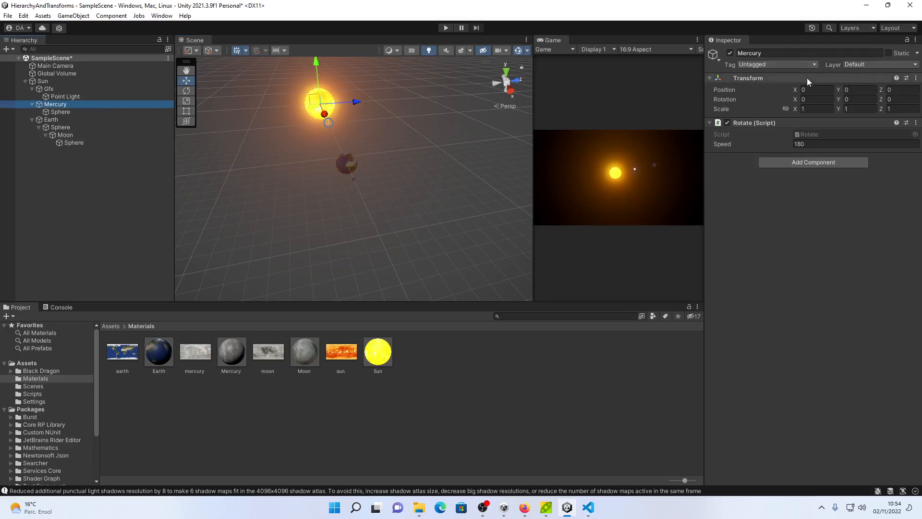
left_click_drag(839, 100, 398, 98)
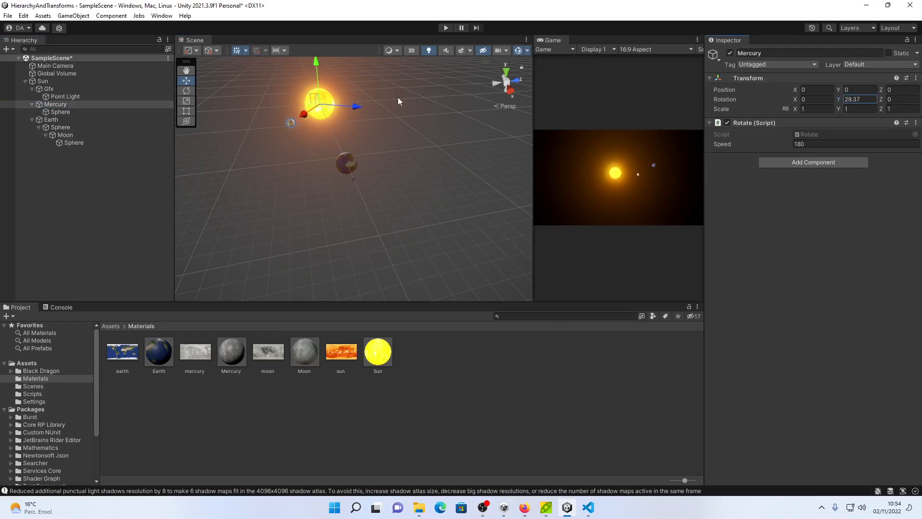
Rotate the Moon object about its Y axis to 180.
left_click(80, 135)
key("f")
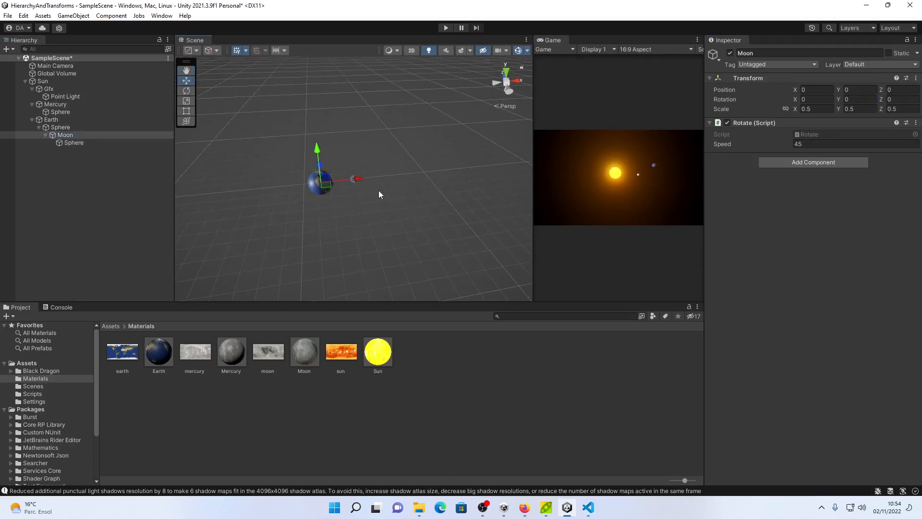
left_click_drag(838, 99, 814, 301)
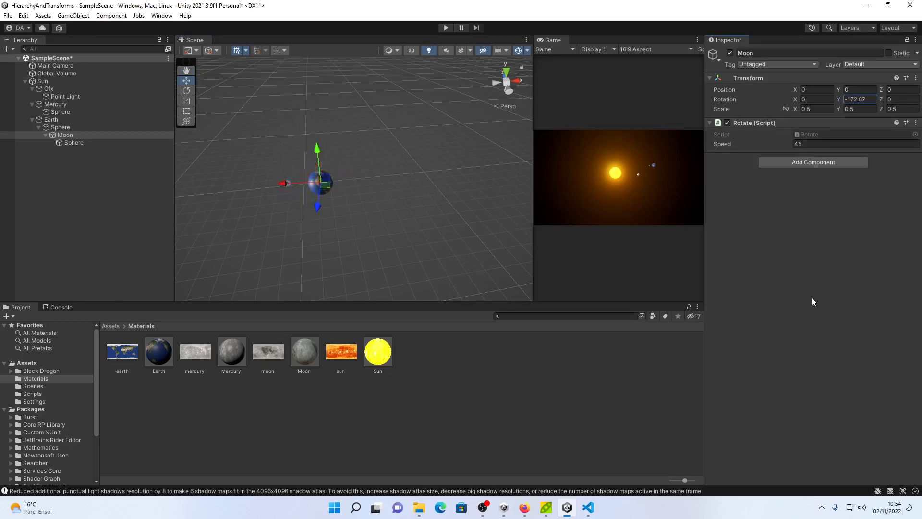
left_click(863, 99)
type("180")
left_click_drag(210, 288, 379, 208, "alt")
scroll(379, 209, "up", 3)
scroll(374, 208, "up", 3)
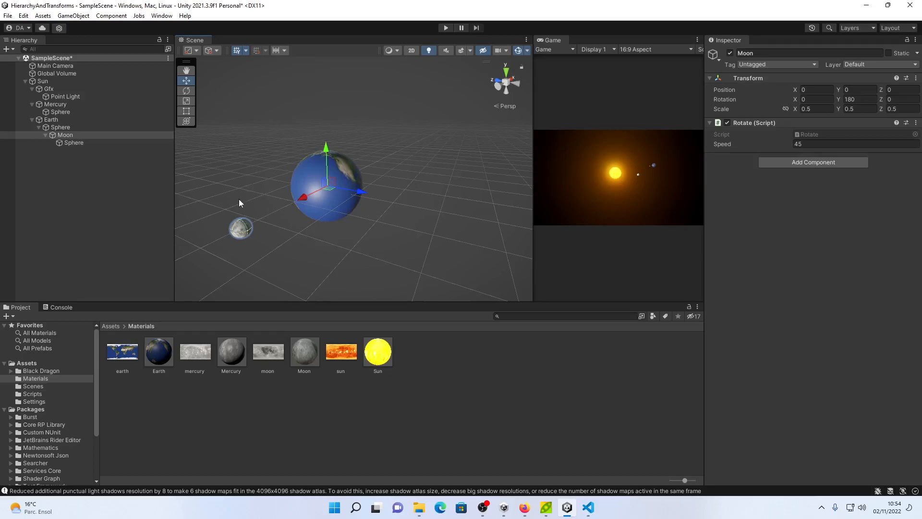
scroll(255, 183, "down", 3)
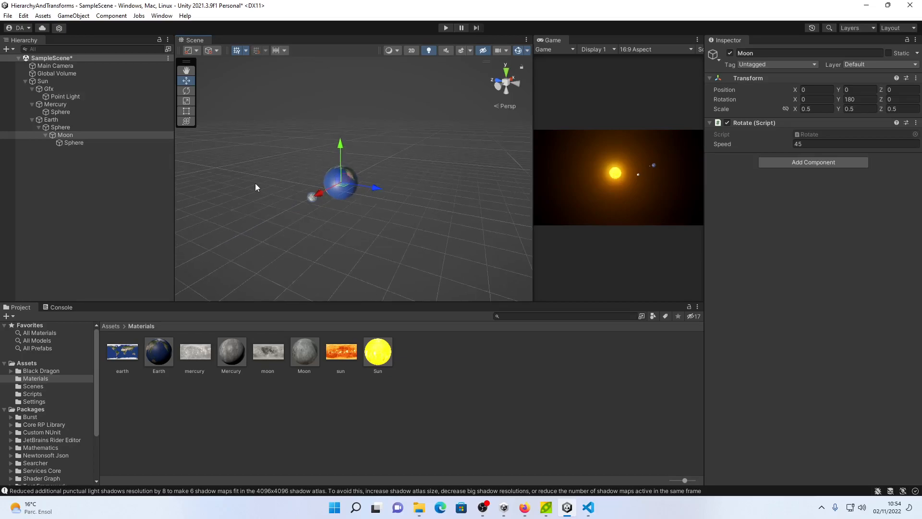
Deactivate the Point Light object and add a Spotlight as a child of Gfx, keeping its default name.
left_click(70, 96)
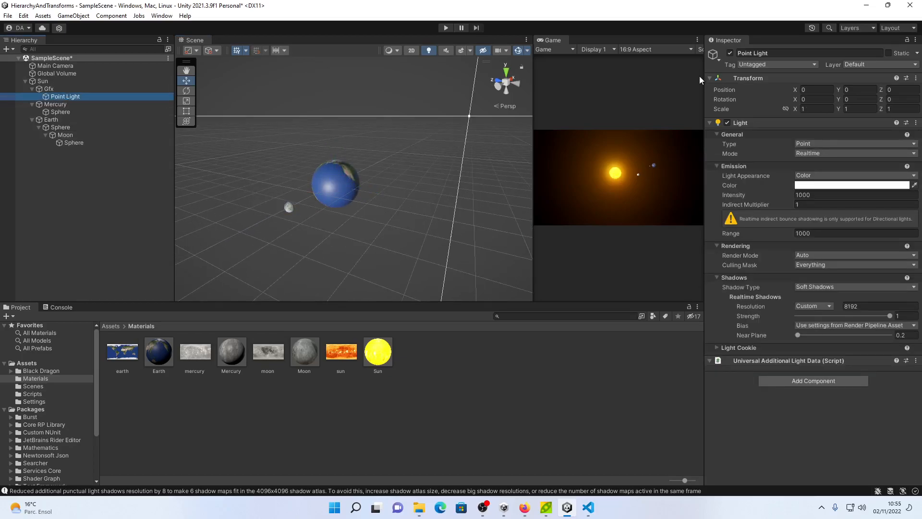
left_click(730, 53)
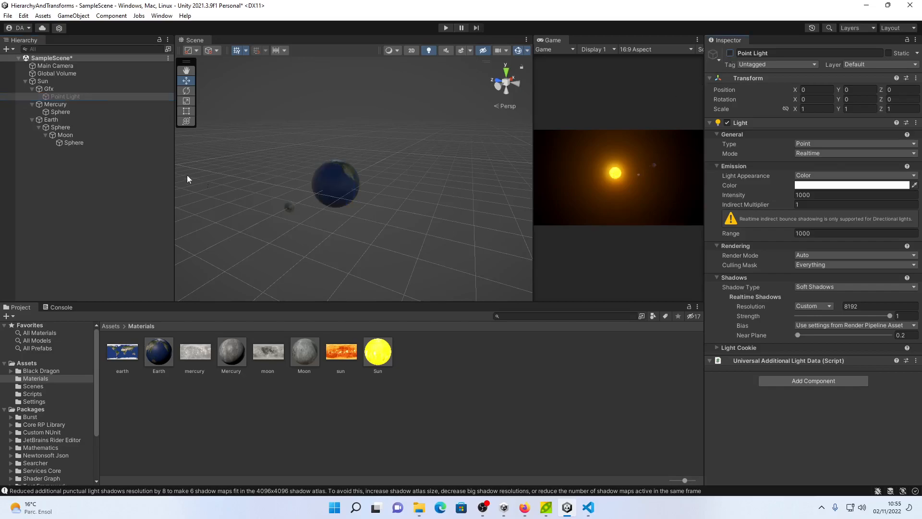
right_click(64, 89)
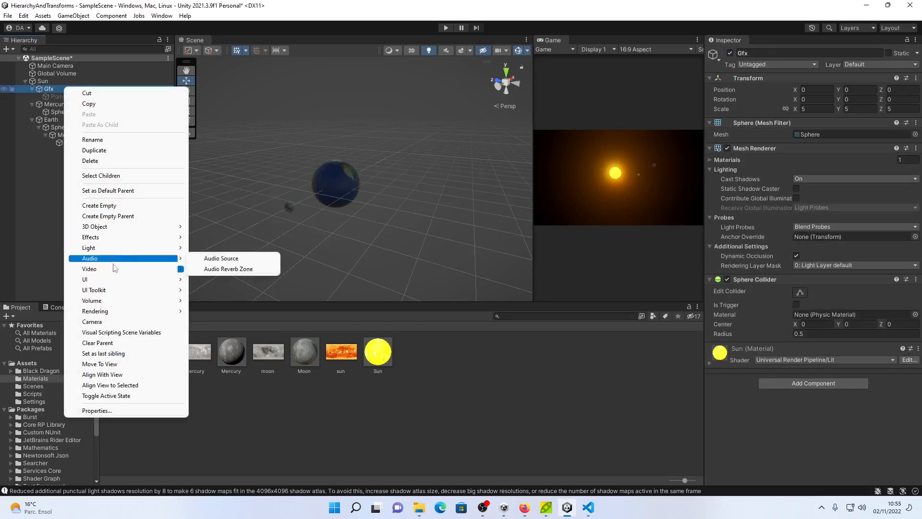
mouse_move(161, 249)
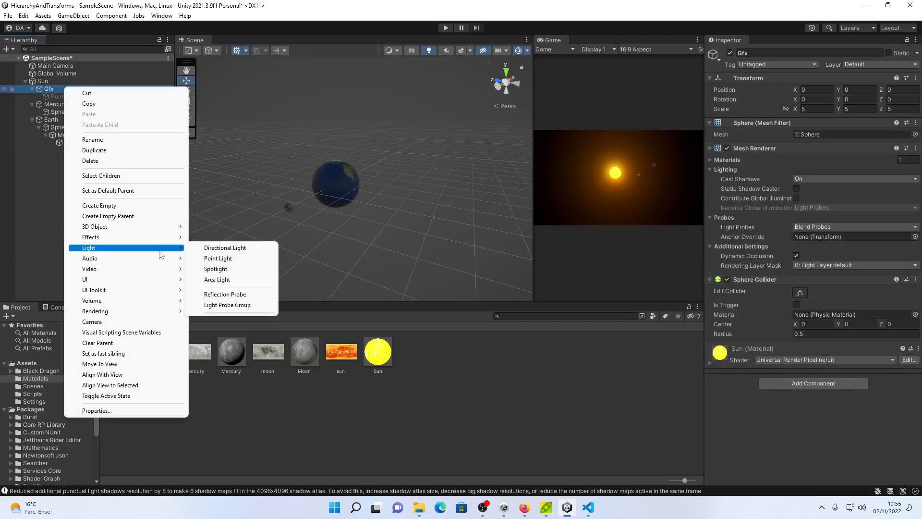
left_click(215, 269)
key("Return")
Rotate the Spot Light about its Y axis to 90.
left_click_drag(262, 87, 119, 243, "alt")
key("f")
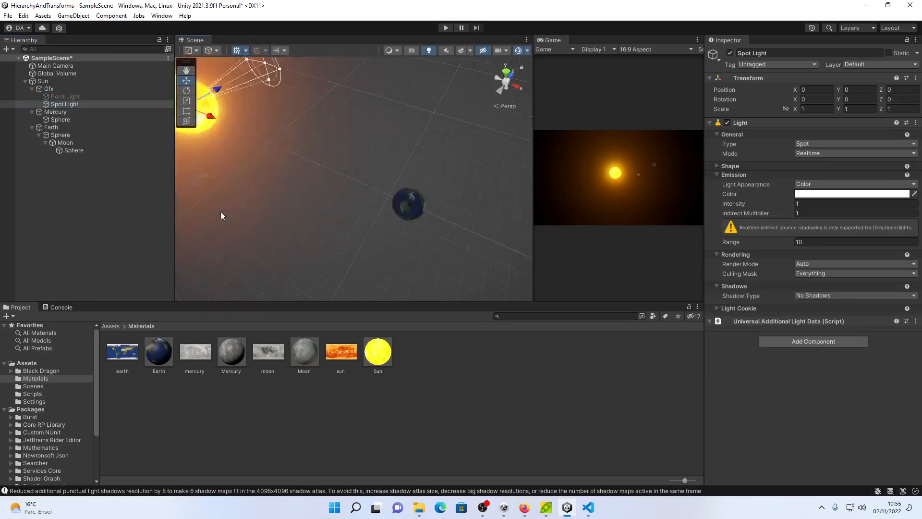
left_click_drag(348, 244, 529, 161, "alt")
key("e")
left_click_drag(388, 189, 313, 211)
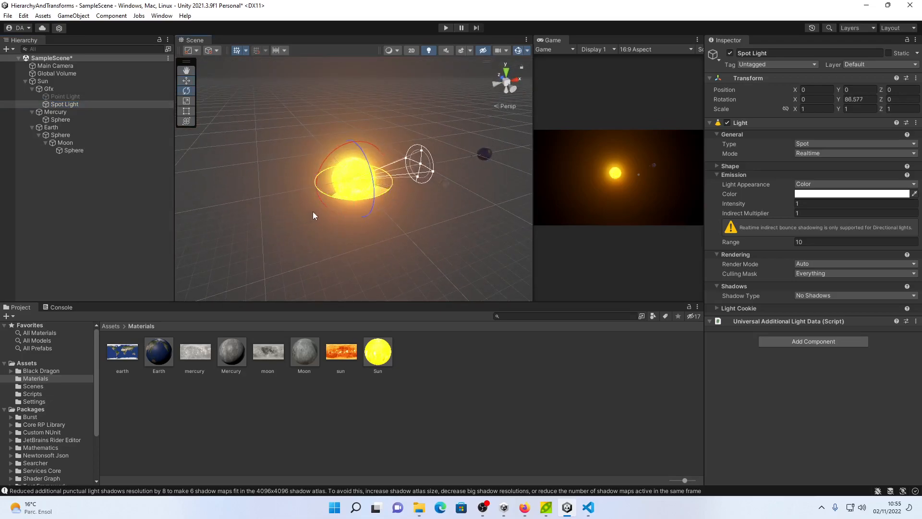
left_click(870, 100)
type("90")
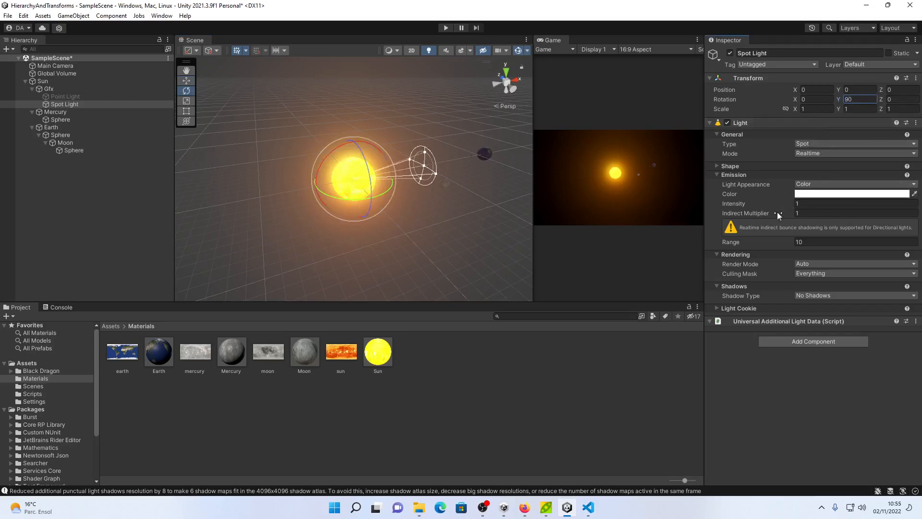
Set the Spot Light's intensity to 1000 and its range to 1000.
left_click(126, 96)
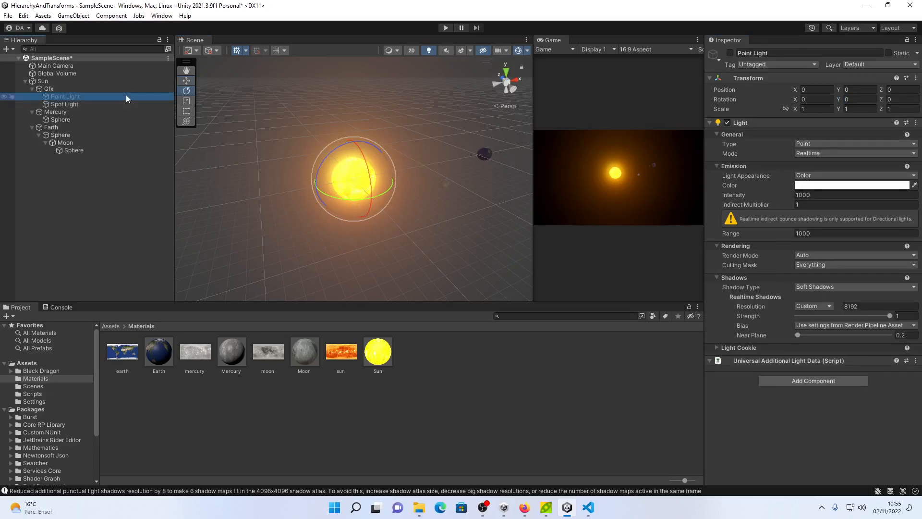
left_click(120, 103)
left_click(808, 203)
type("1000")
key("Tab")
key("Tab")
key("Tab")
key("shift+Tab")
type("1000")
left_click_drag(471, 176, 492, 168, "alt")
scroll(492, 168, "up", 4)
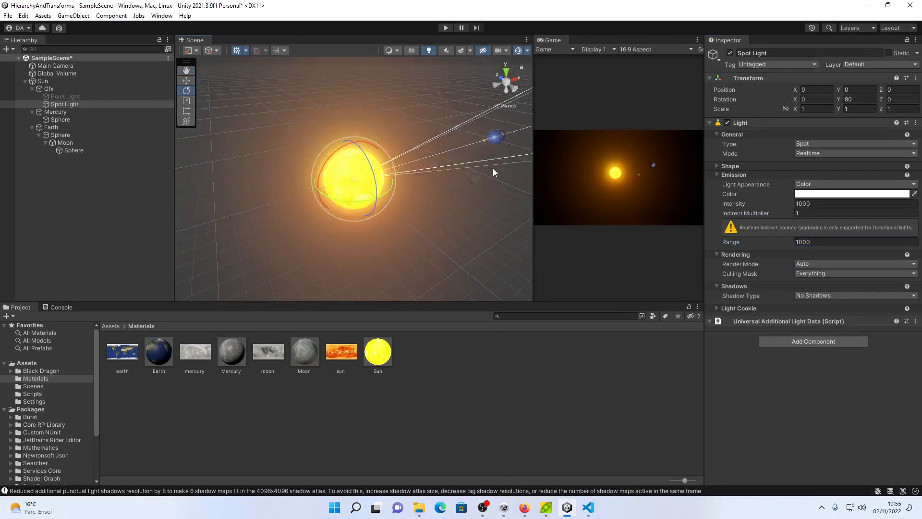
Set the Spot Light's shadow type to Soft Shadows and view the Earth and Moon up close.
middle_click_drag(497, 169, 218, 256)
scroll(332, 198, "up", 4)
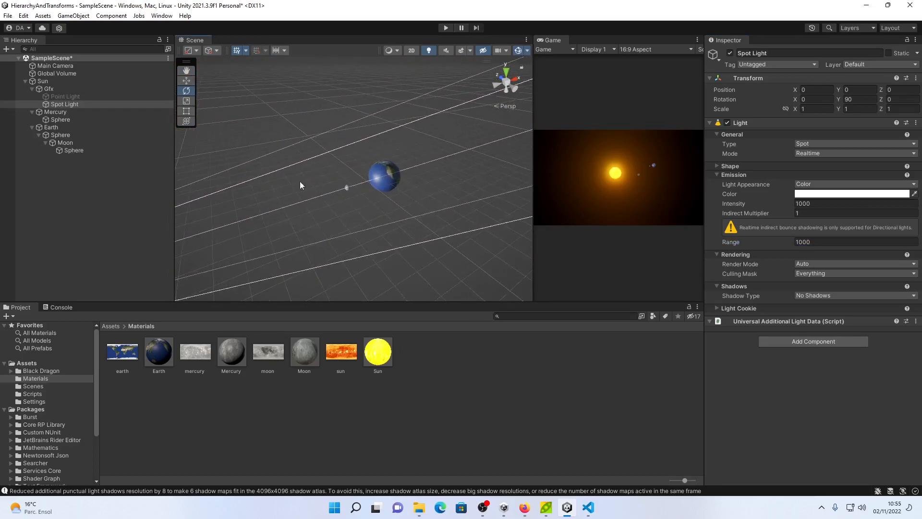
left_click(828, 295)
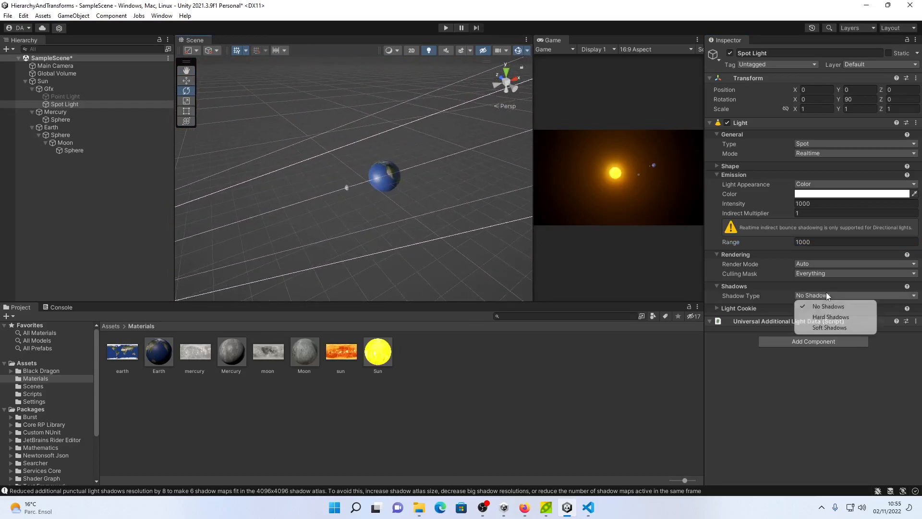
left_click(824, 327)
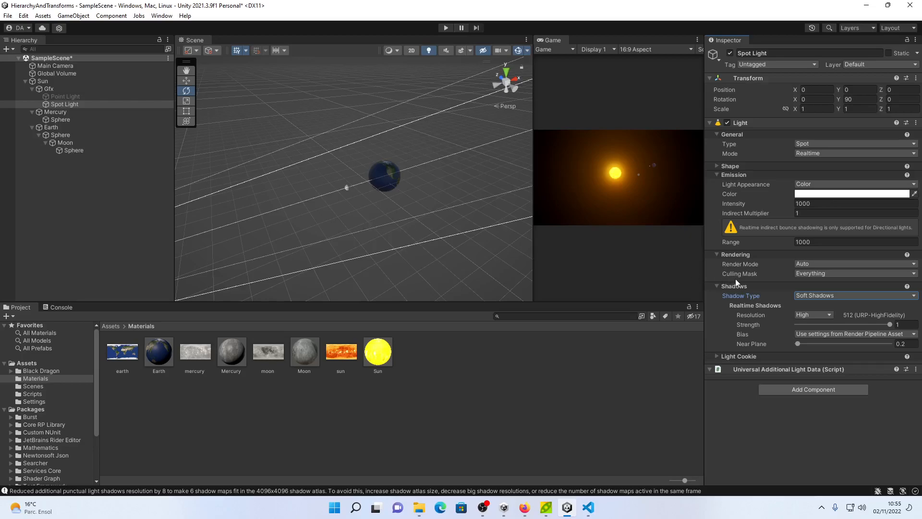
middle_click_drag(463, 242, 533, 185)
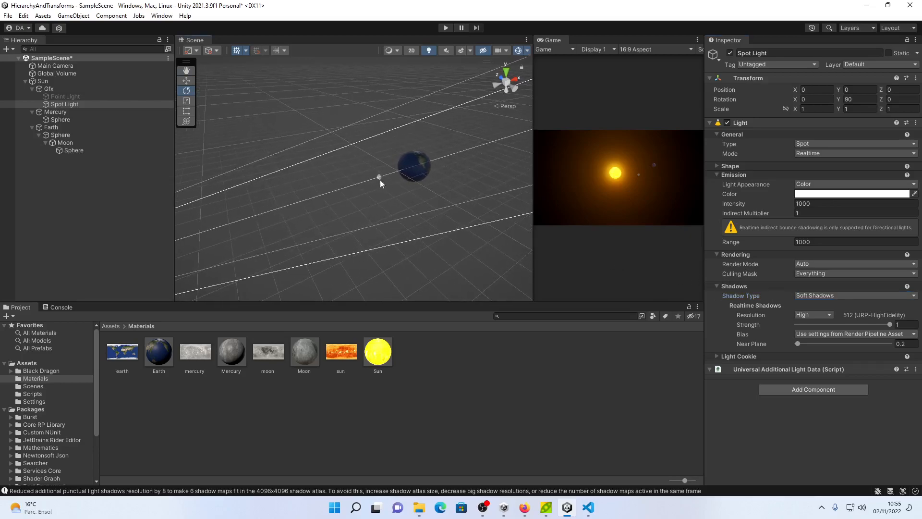
Try rotating the Moon object about its Y axis and undo the rotation.
left_click(68, 142)
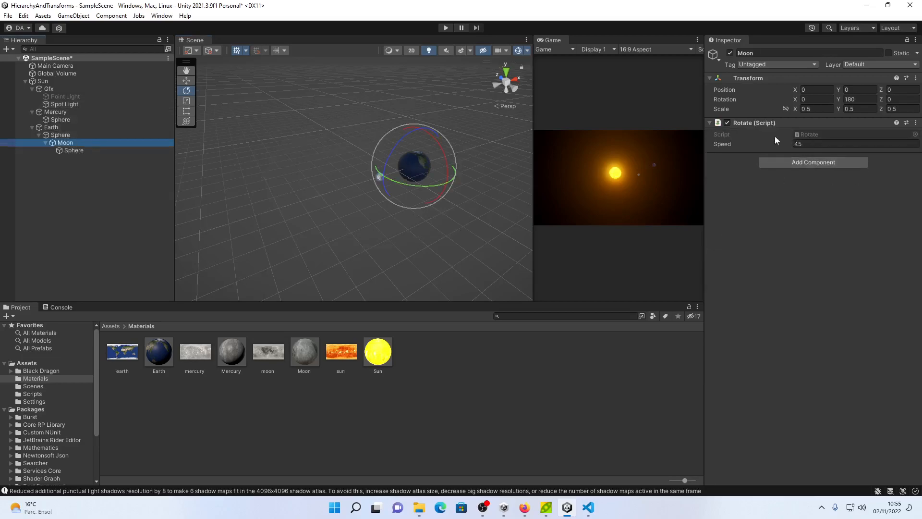
left_click_drag(838, 99, 8, 128)
key("ctrl+z")
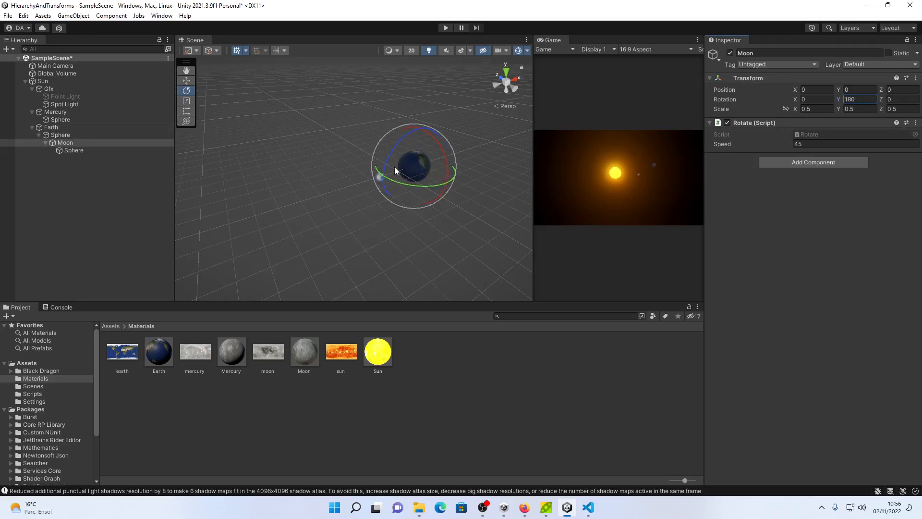
Move the Moon's child sphere along its X axis to X 2.4.
key("w")
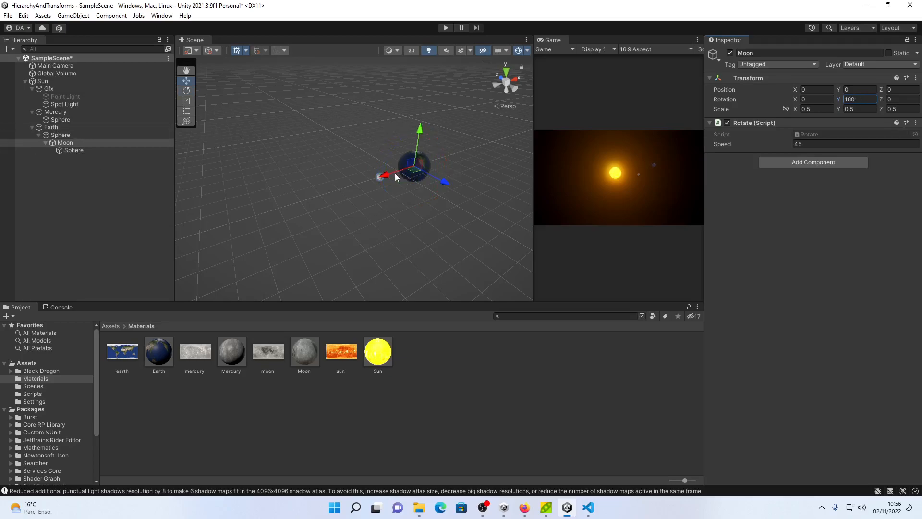
left_click(73, 151)
mouse_move(356, 190)
left_mouse_down()
mouse_move(189, 235)
mouse_move(374, 204)
mouse_move(360, 207)
left_mouse_up()
right_click_drag(389, 239, 369, 235)
middle_click_drag(323, 249, 285, 233)
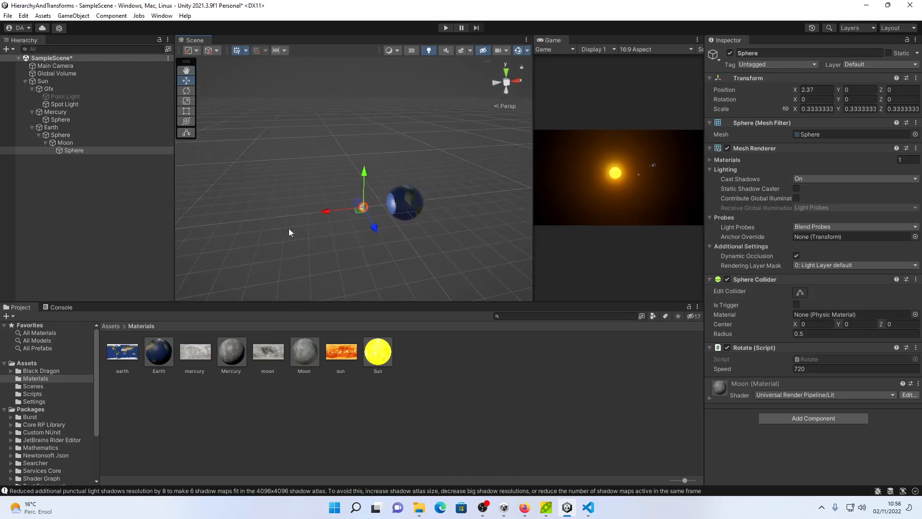
left_click_drag(319, 212, 317, 211)
left_click_drag(321, 215, 367, 243)
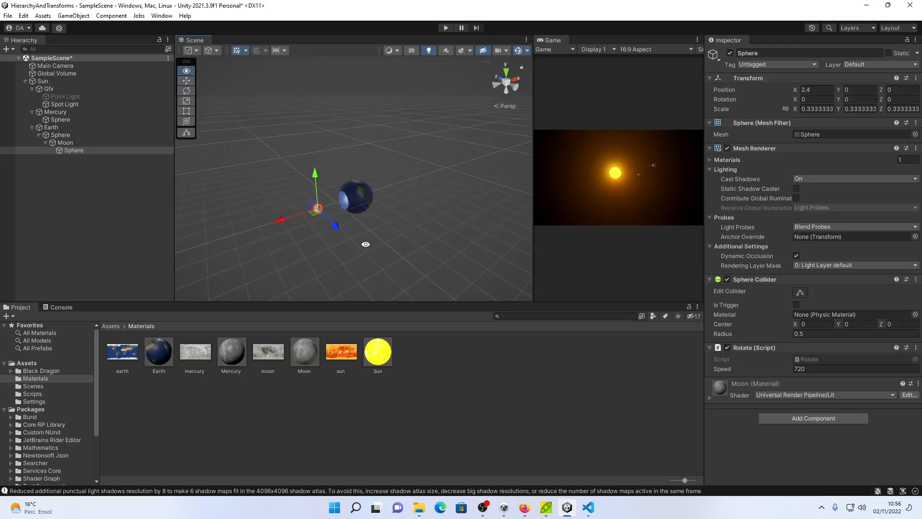
Set the Spot Light's range to 100.
left_click(67, 105)
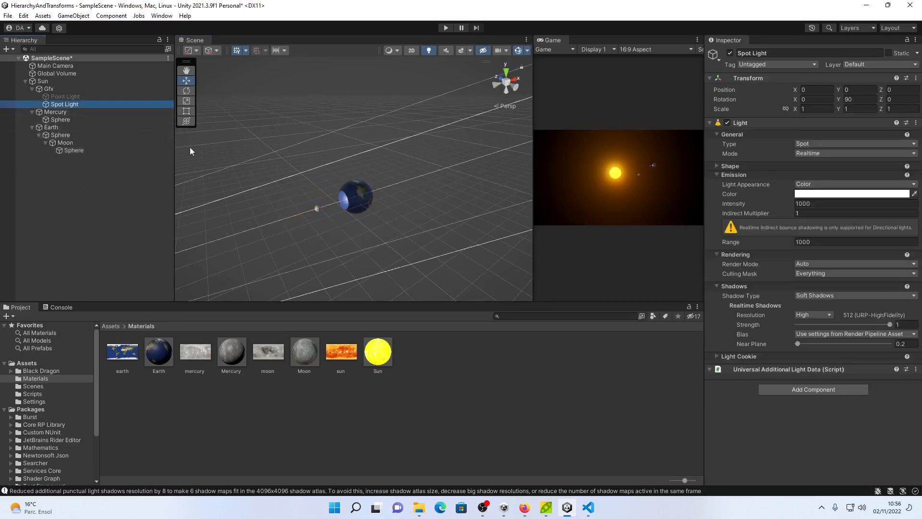
left_click_drag(784, 245, 368, 300)
type("100")
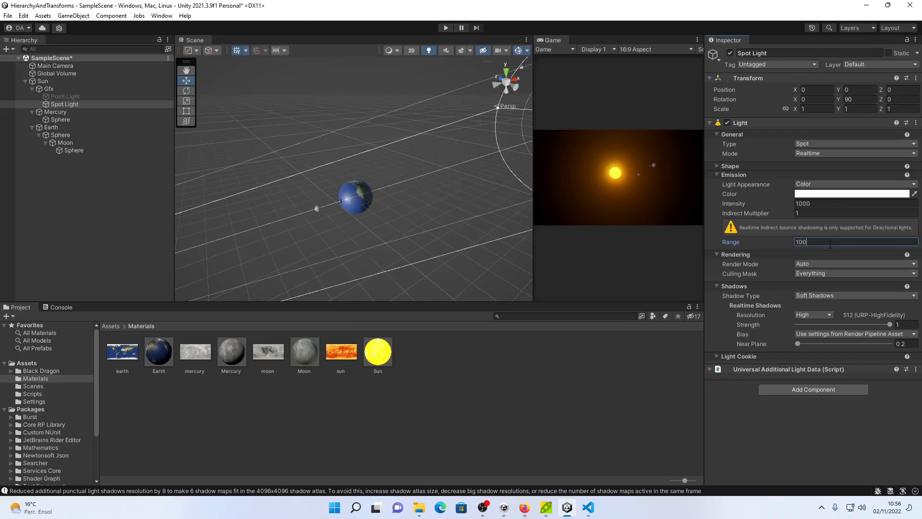
Move the Moon's child sphere along its X axis to X 2.98.
left_click(69, 150)
left_click_drag(291, 225, 276, 247)
right_click_drag(371, 263, 392, 246)
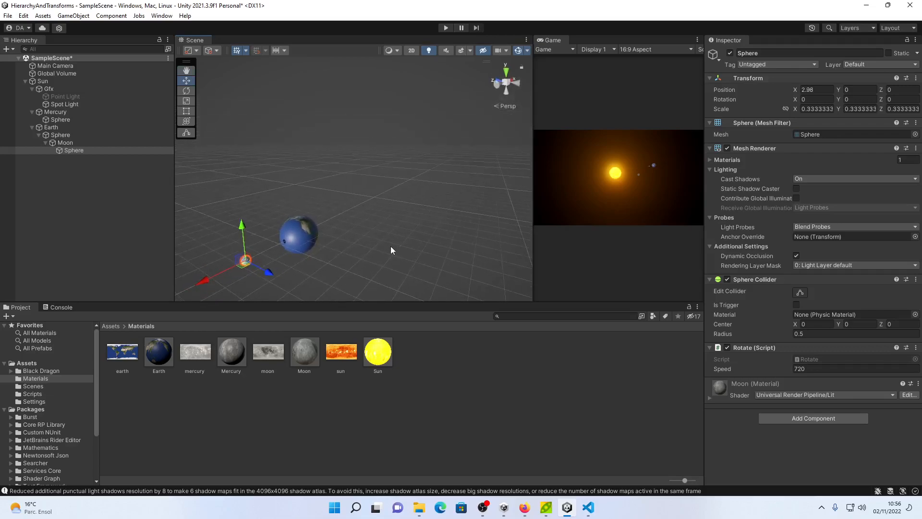
middle_click_drag(392, 246, 578, 127)
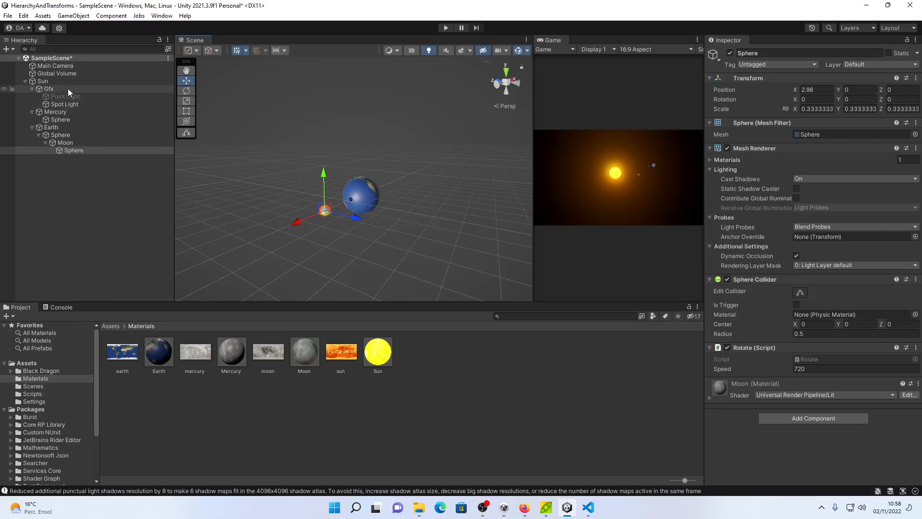
Deactivate the Spot Light object and reactivate the Point Light.
left_click(63, 104)
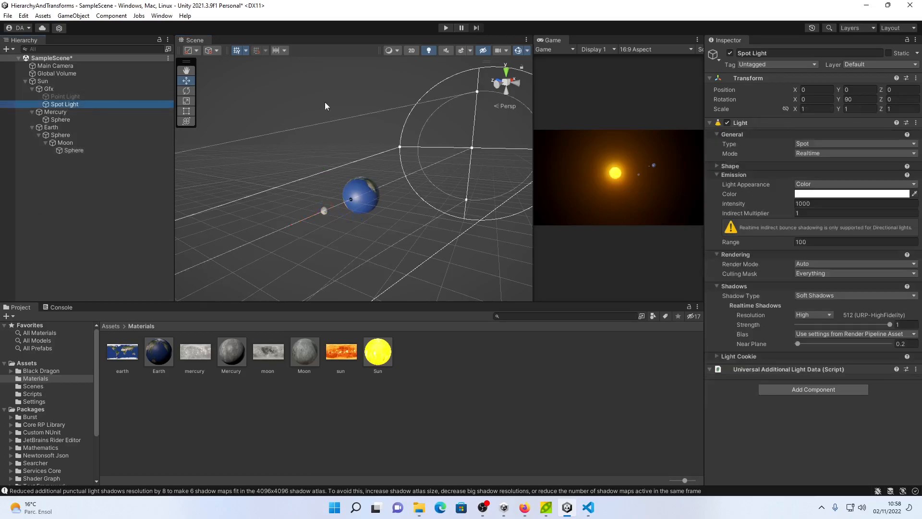
left_click(730, 52)
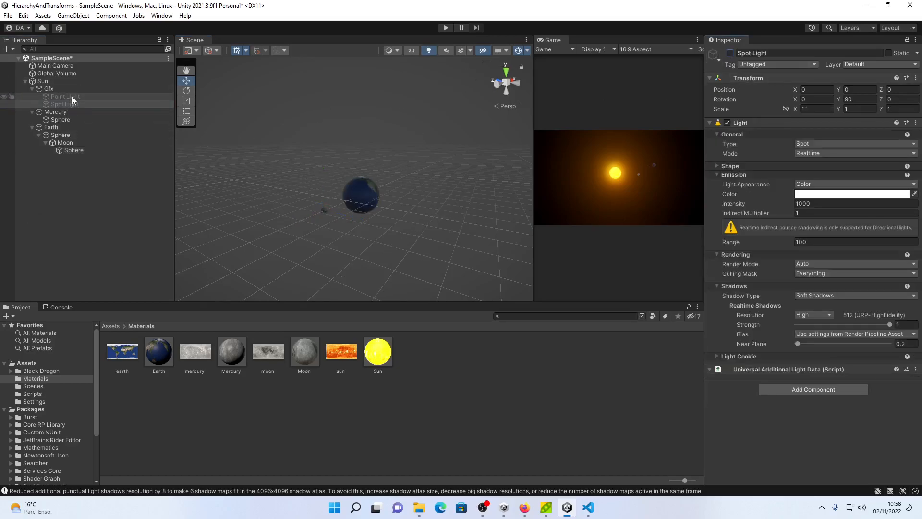
left_click(65, 97)
left_click(731, 53)
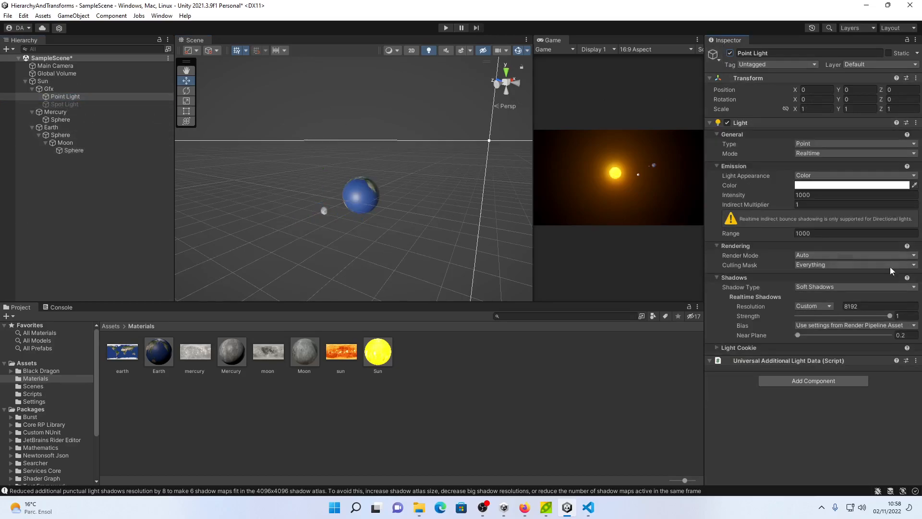
Set the Point Light's custom shadow resolution to 16384 and its range to 50.
left_click(874, 306)
type("16384")
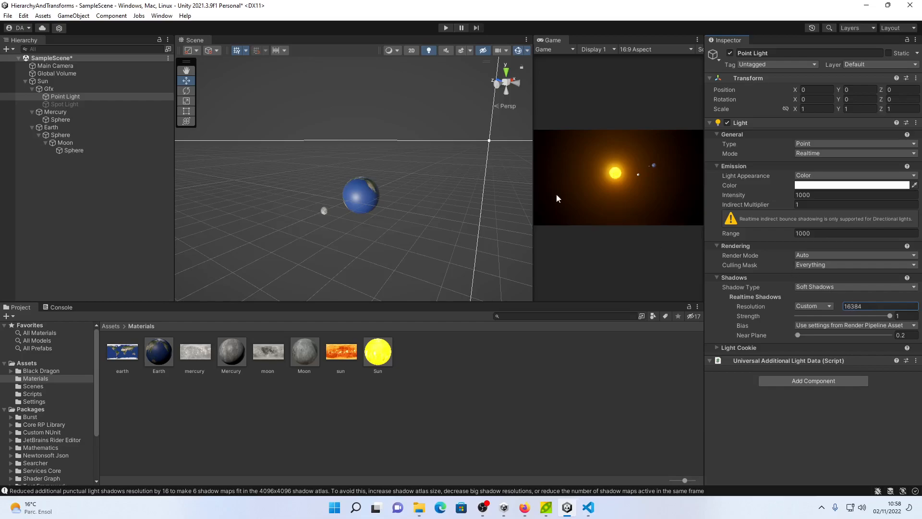
left_click_drag(755, 235, 180, 253)
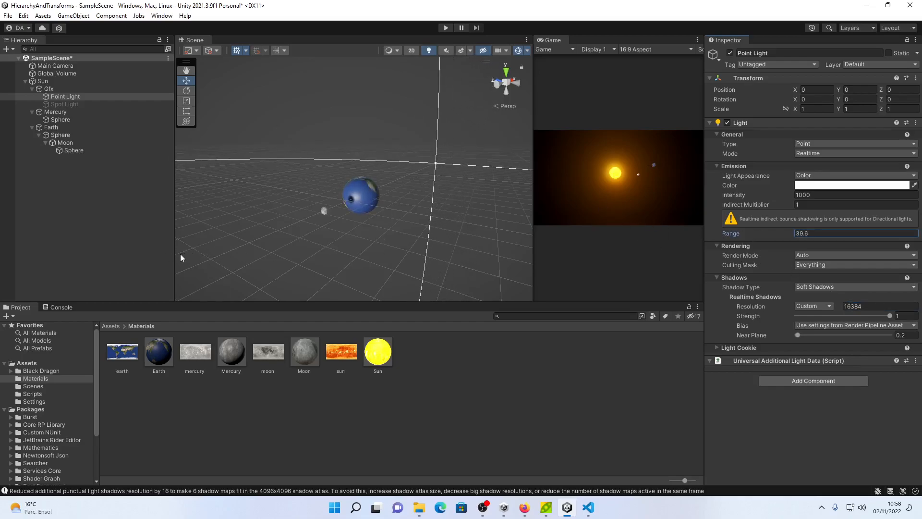
left_click(819, 234)
type("50")
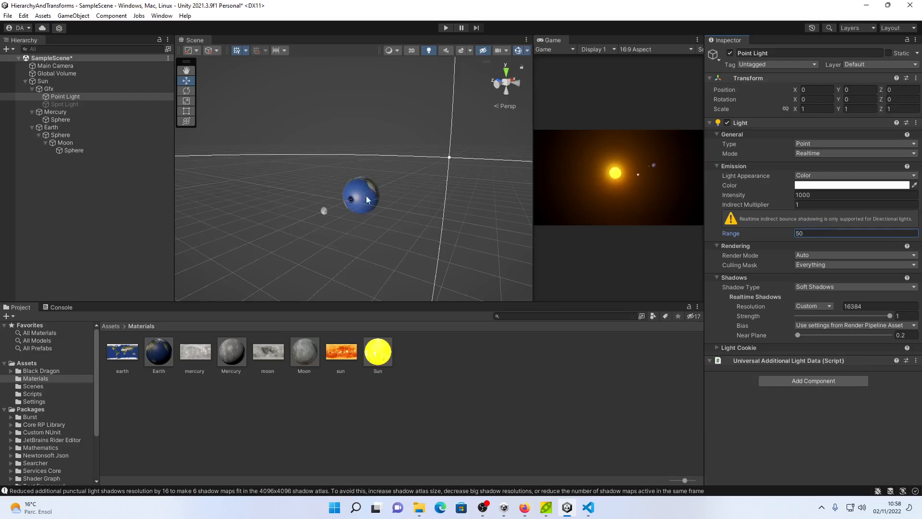
left_click_drag(440, 176, 324, 202, "alt")
scroll(325, 209, "down", 6)
middle_click_drag(308, 219, 344, 235)
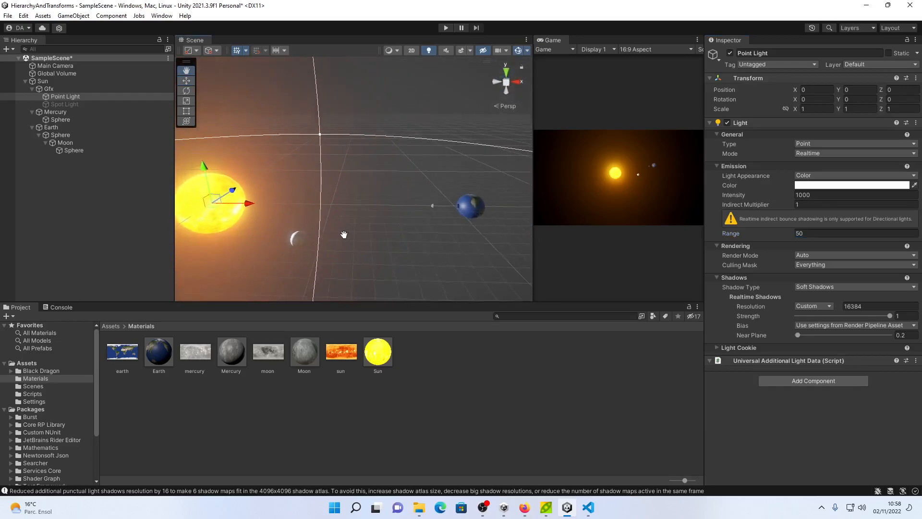
mouse_move(355, 249)
left_mouse_down("alt")
mouse_move(569, 273)
mouse_move(728, 189)
mouse_move(773, 220)
mouse_move(720, 244)
mouse_move(371, 226)
mouse_move(388, 242)
mouse_move(362, 236)
left_mouse_up("alt")
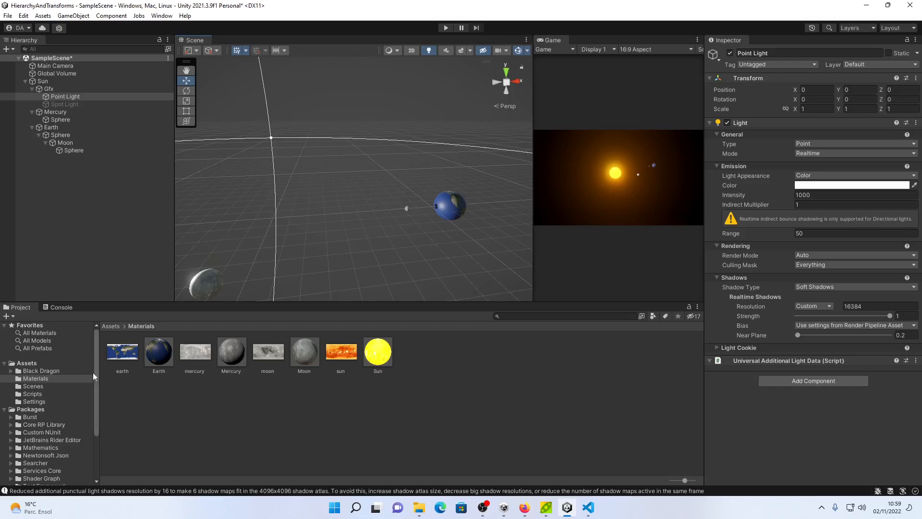
Switch to Firefox and search Google Images for "cloud texture png".
left_click(525, 508)
left_click(180, 50)
left_click(189, 53)
key("ctrl+a")
type("cloud texture png")
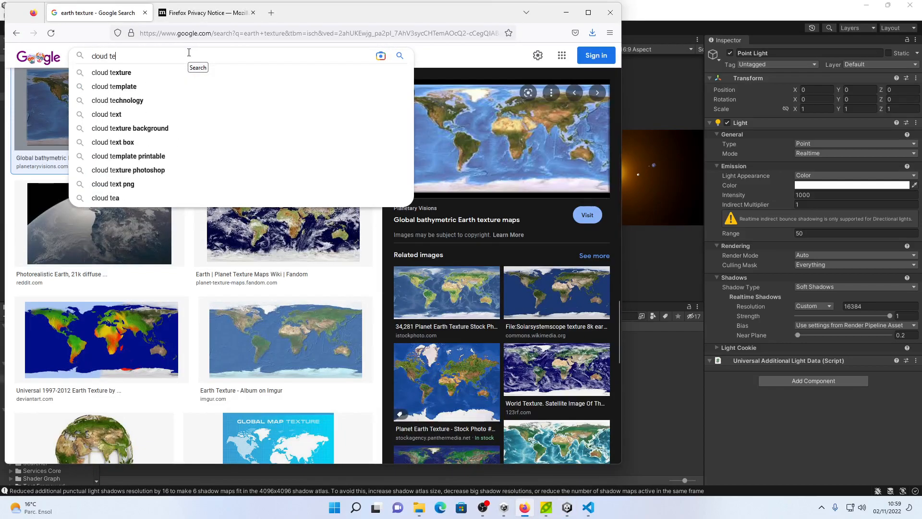
key("Return")
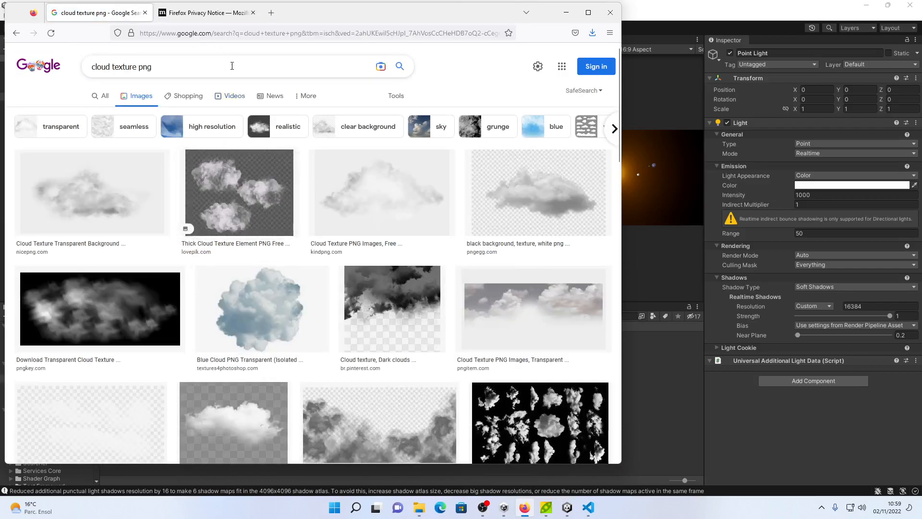
Refine the image search to "earth cloud texture png".
left_click(232, 66)
key("Home")
type("earth")
key("Return")
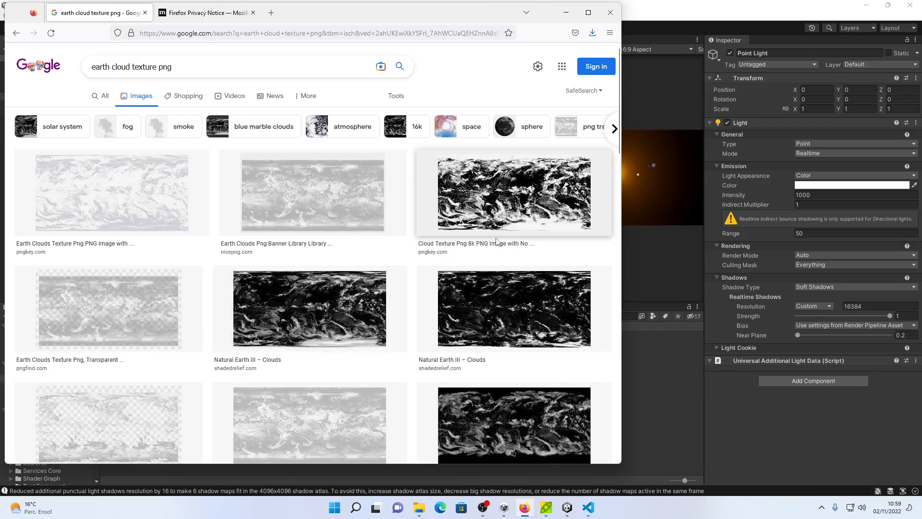
Save the PNGkey "Cloud Texture Png 8k" image from the search results under the name clouds.
left_click(504, 202)
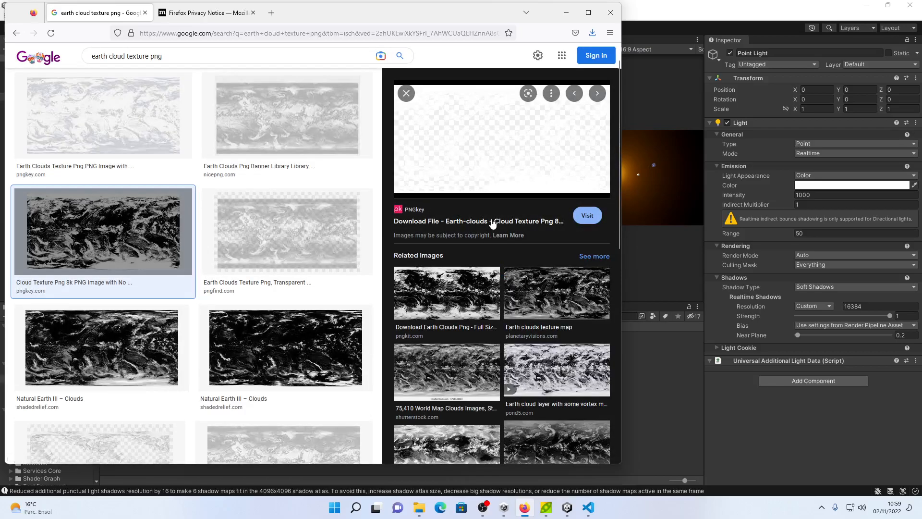
right_click(518, 155)
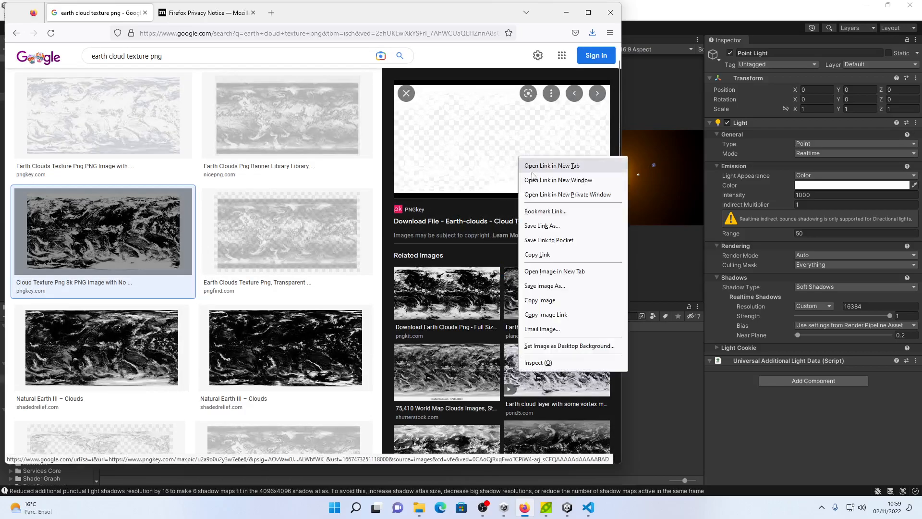
left_click(545, 285)
type("clouds")
key("Return")
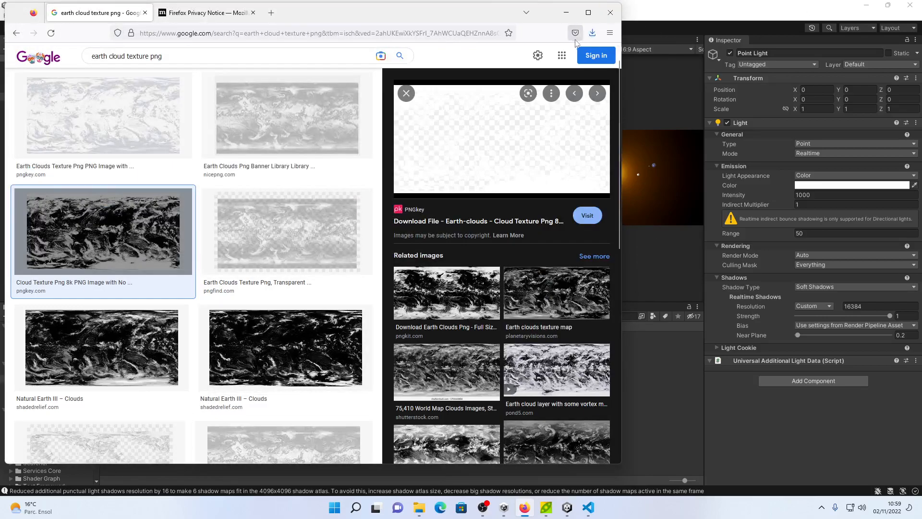
Import the clouds PNG from the Transferências folder in File Explorer into Unity's Materials folder.
left_click(419, 505)
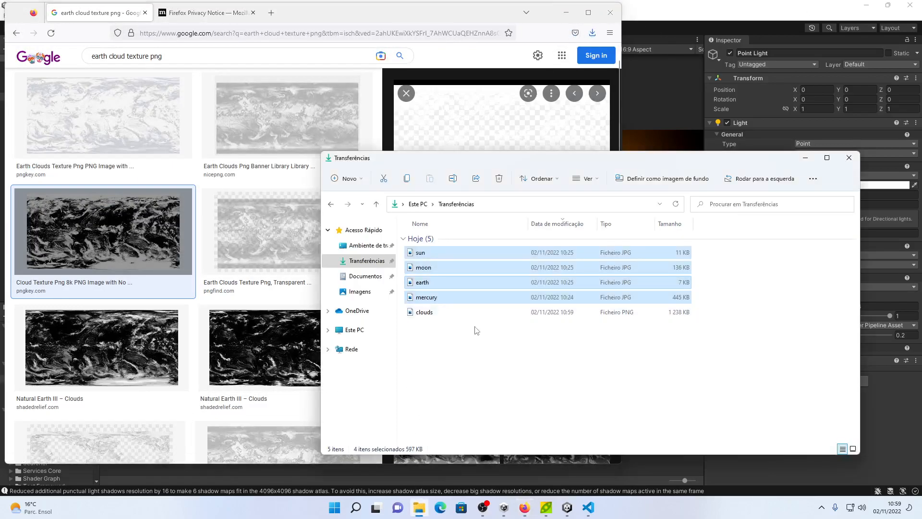
left_click(447, 313)
left_click(568, 508)
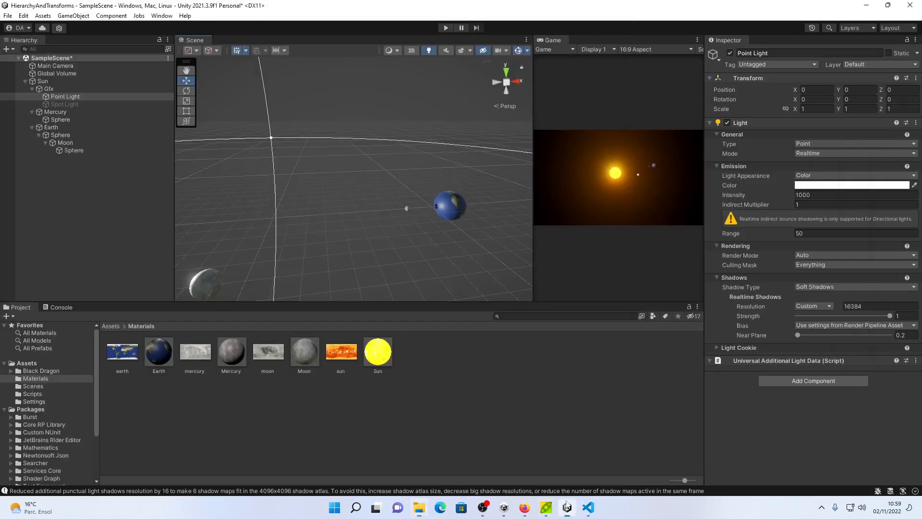
key("alt+Tab")
left_click_drag(438, 313, 285, 407)
key("alt+Tab")
key("alt+Tab")
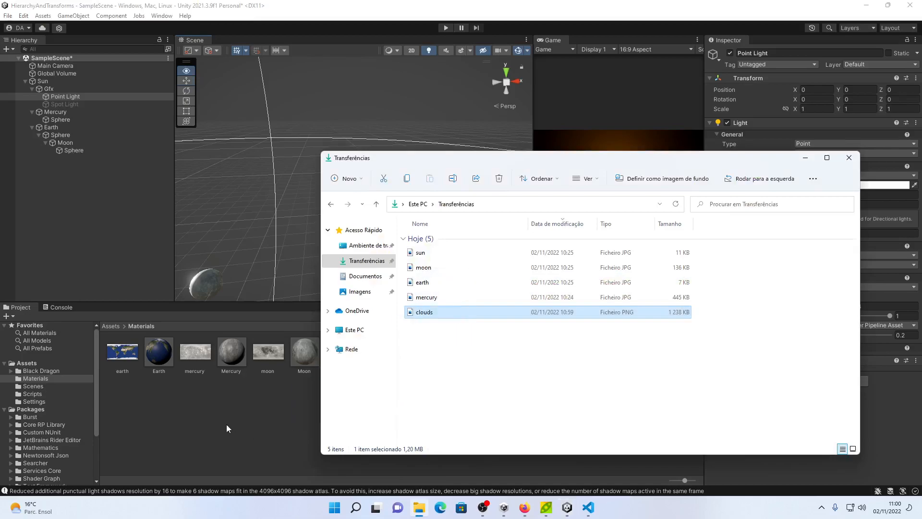
left_click(240, 424)
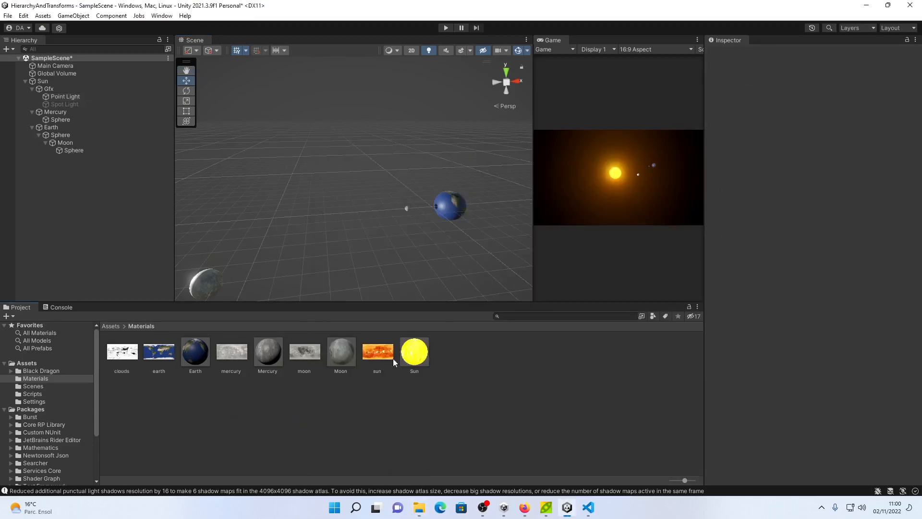
Create a material named CloudCover in the Materials folder and assign the clouds texture as its base map.
right_click(455, 351)
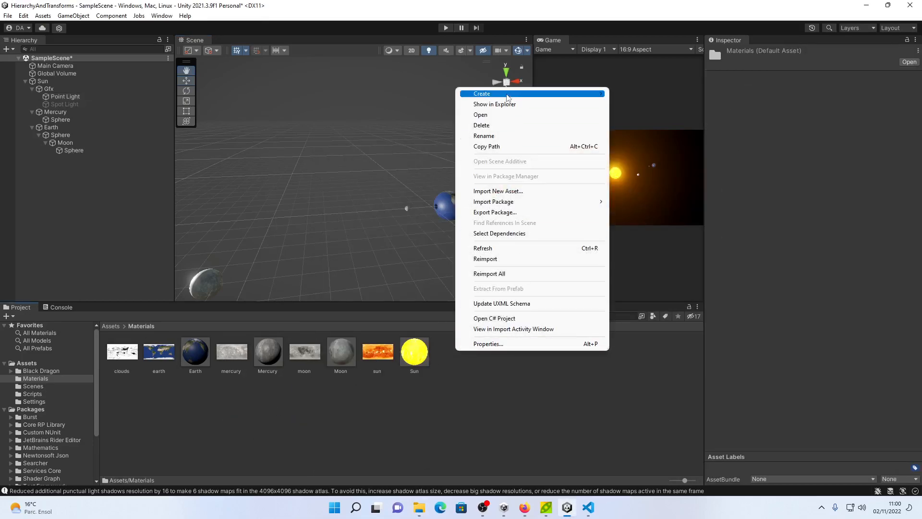
mouse_move(510, 94)
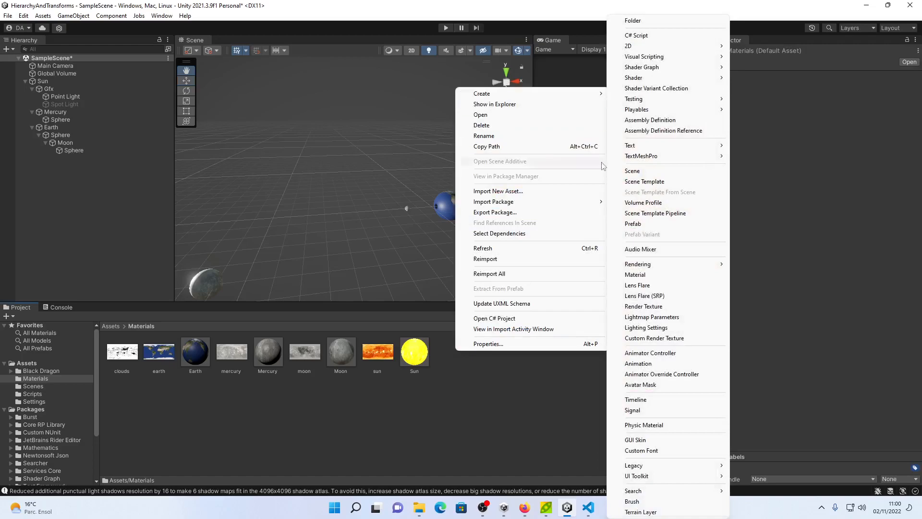
left_click(644, 275)
type("cloudCover")
key("Return")
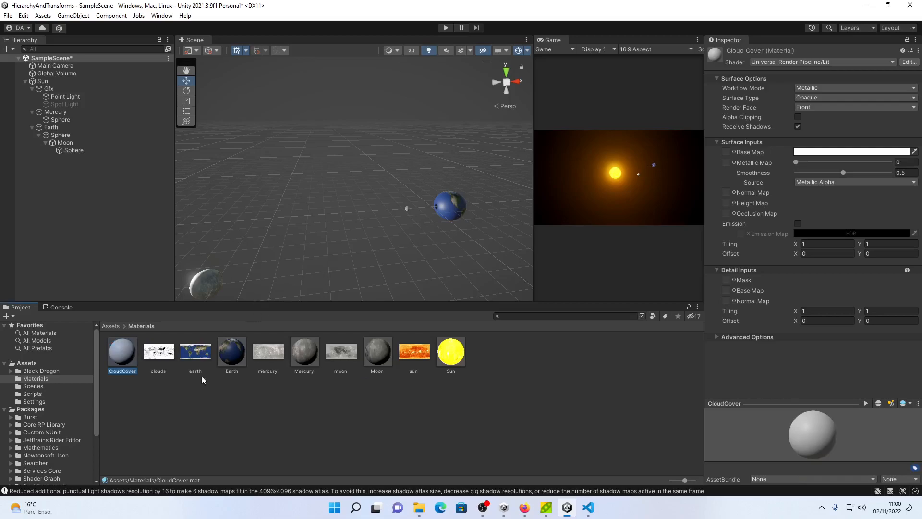
left_click_drag(160, 360, 728, 153)
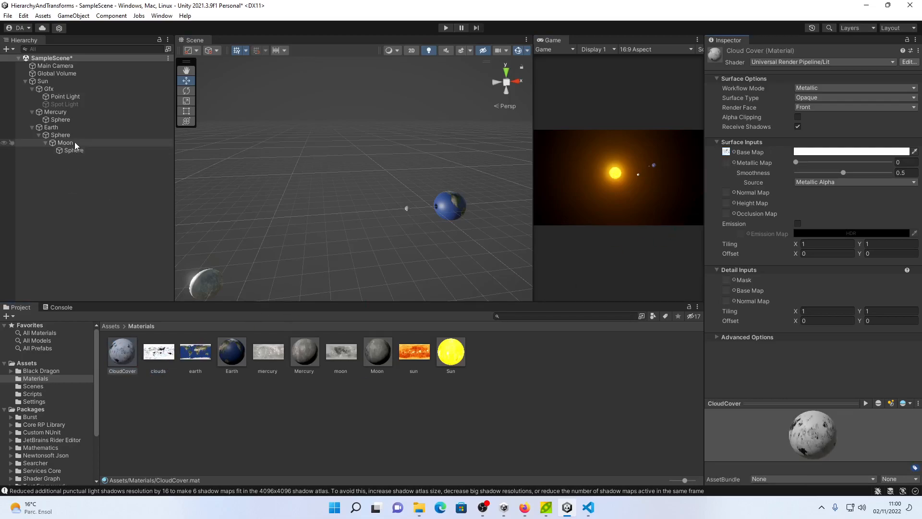
Add a 3D sphere as a child of Earth and name it Clouds.
left_click(62, 128)
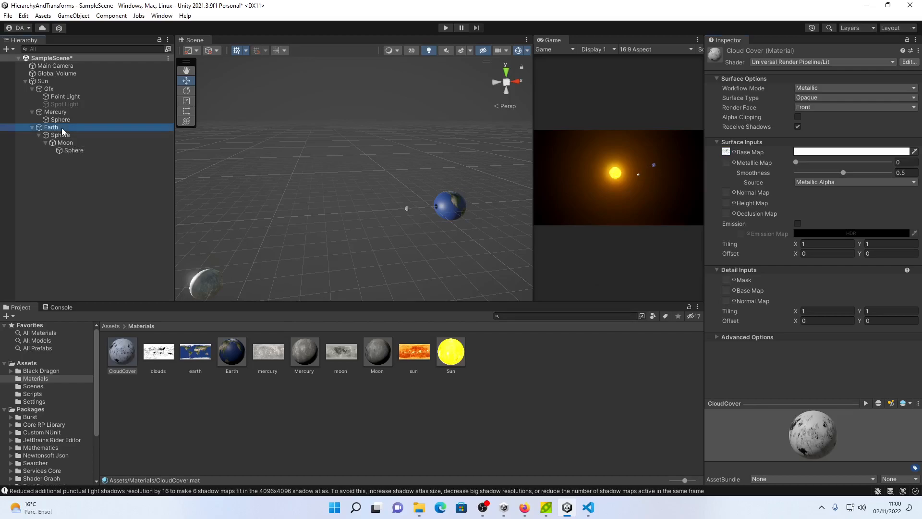
right_click(62, 128)
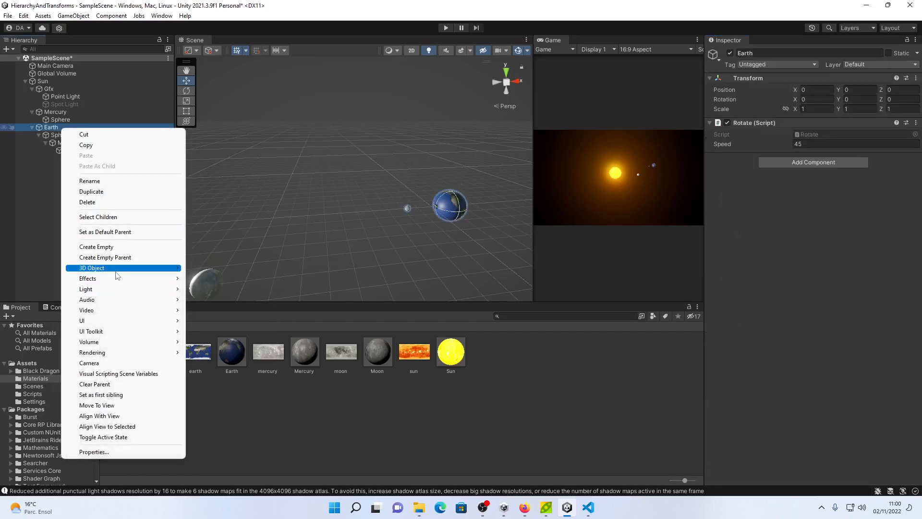
mouse_move(117, 272)
left_click(207, 279)
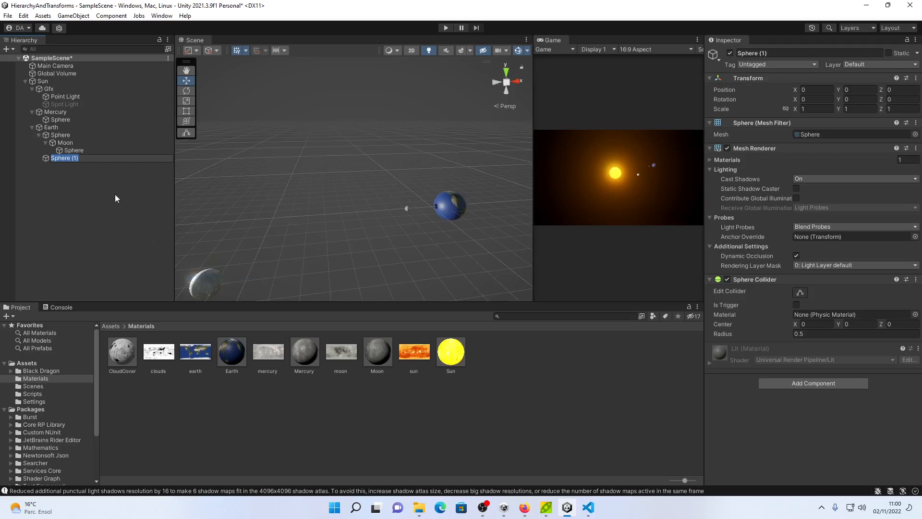
type("Clouds")
key("Return")
Try to enlarge the Clouds sphere by setting its X scale to 2 and scaling it with linked axes.
left_click(812, 110)
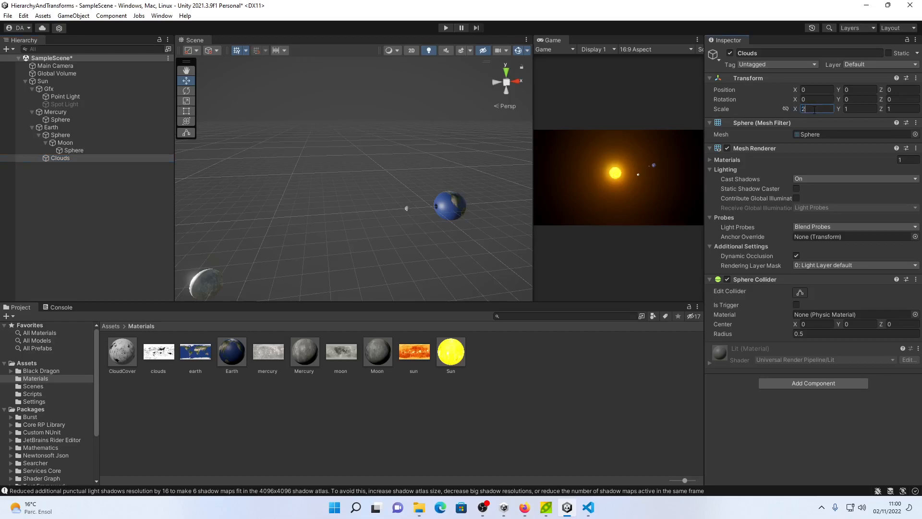
left_click(786, 109)
left_click_drag(795, 109, 806, 109)
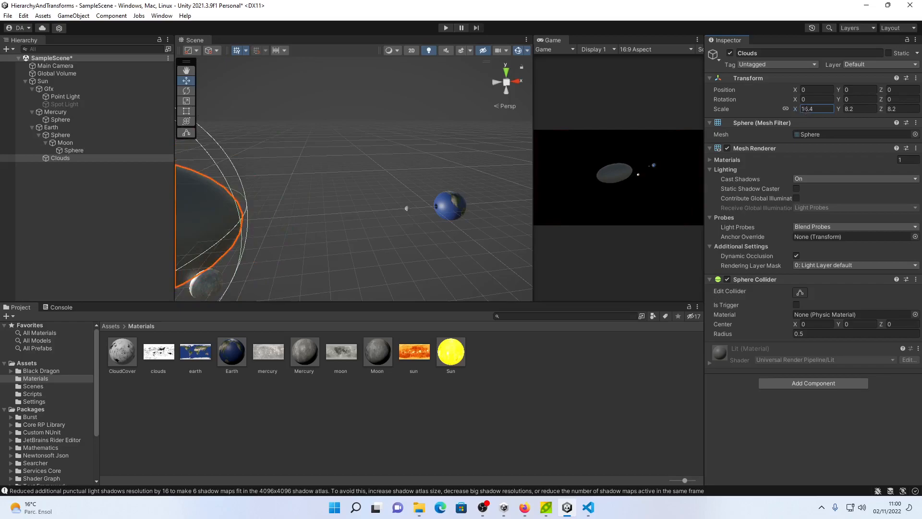
Parent Clouds to Earth's Sphere object and set its X position to 0.
left_click(67, 136)
left_click_drag(52, 156, 70, 144)
left_click(816, 90)
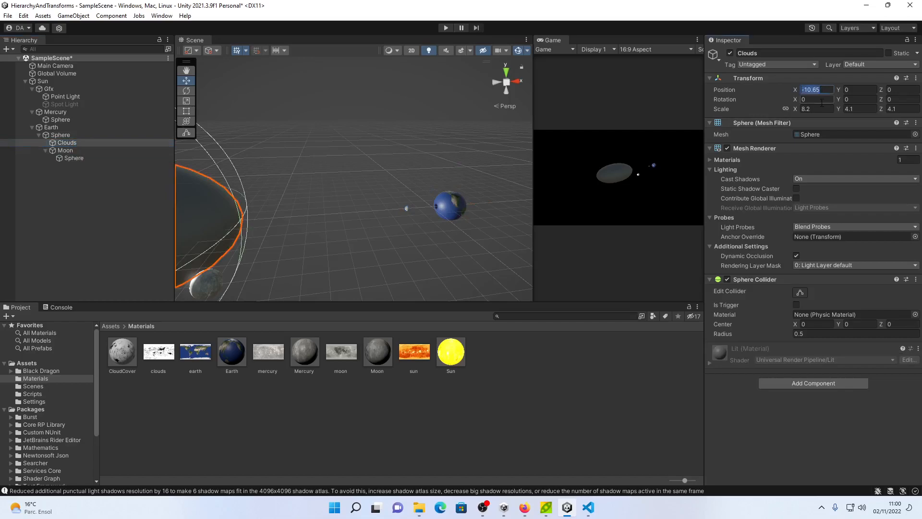
type("0")
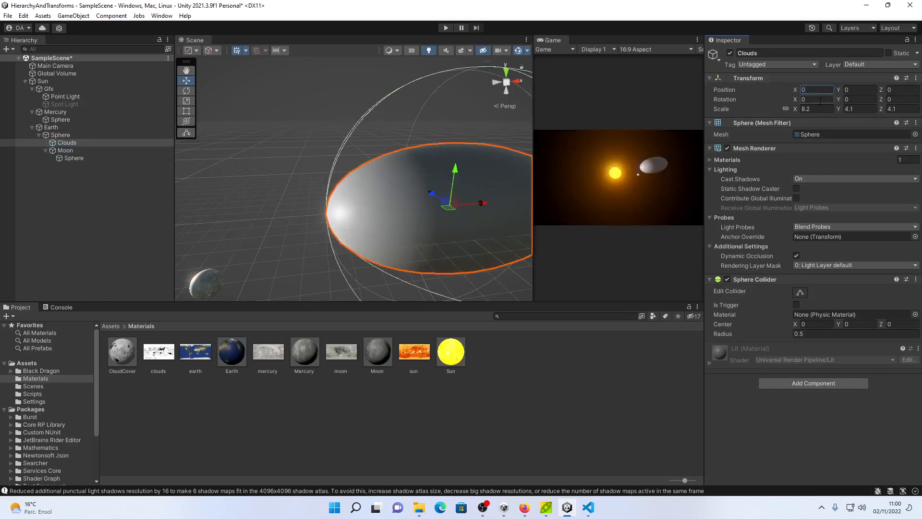
Set the Clouds sphere's X, Y and Z scale to 2.
left_click(813, 109)
type("2")
key("Tab")
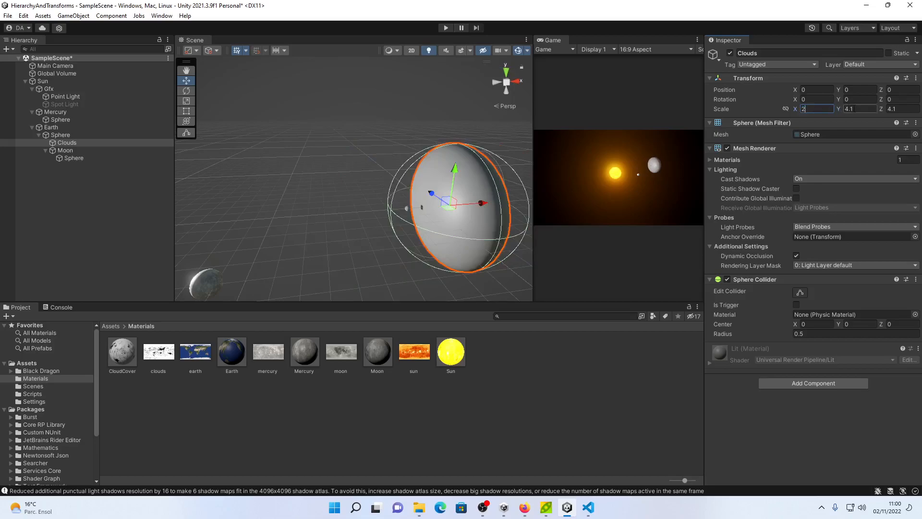
type("2")
key("Tab")
type("2")
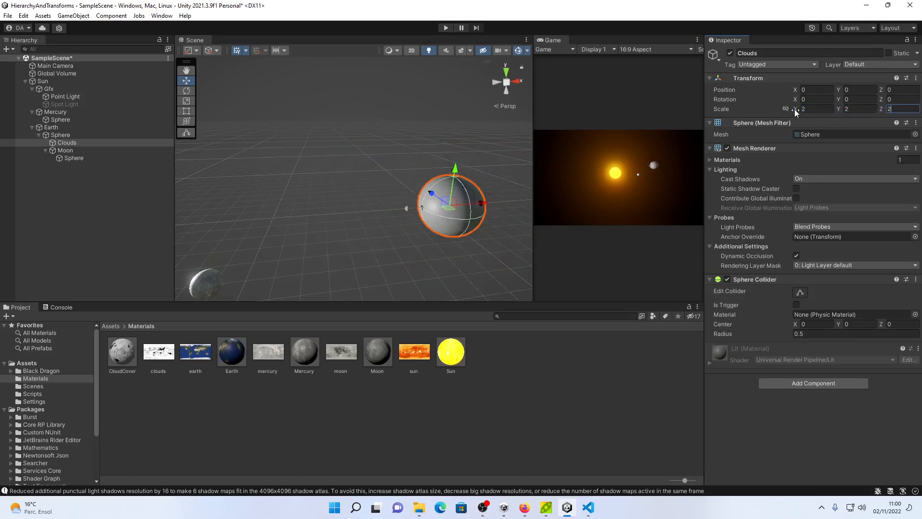
Reduce the Clouds sphere proportionally to a scale of 1.1 on all axes.
left_click_drag(792, 110, 780, 110)
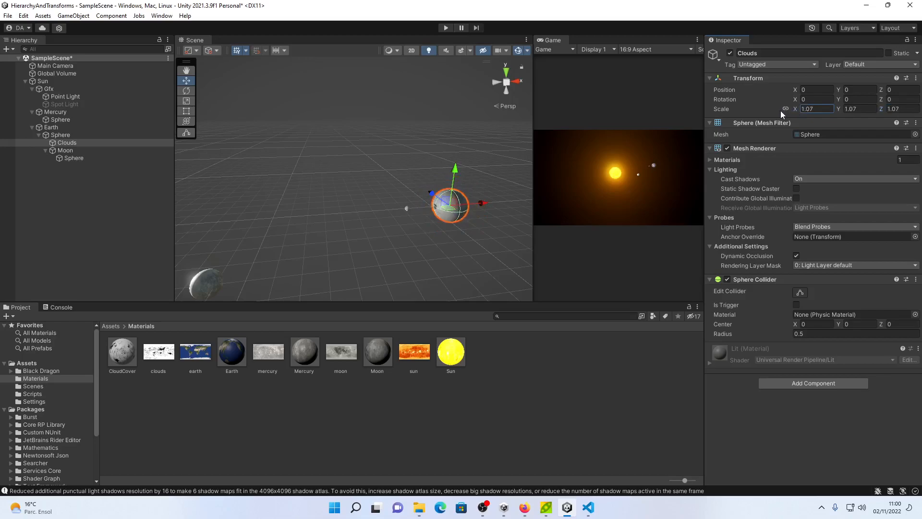
type("1.1")
left_click(785, 110)
Apply the CloudCover material to the Clouds sphere around Earth and focus on the sphere.
left_click_drag(121, 352, 478, 217)
middle_click_drag(478, 217, 325, 163)
scroll(325, 163, "up", 4)
middle_click_drag(469, 230, 235, 228)
left_click_drag(441, 181, 326, 174, "alt")
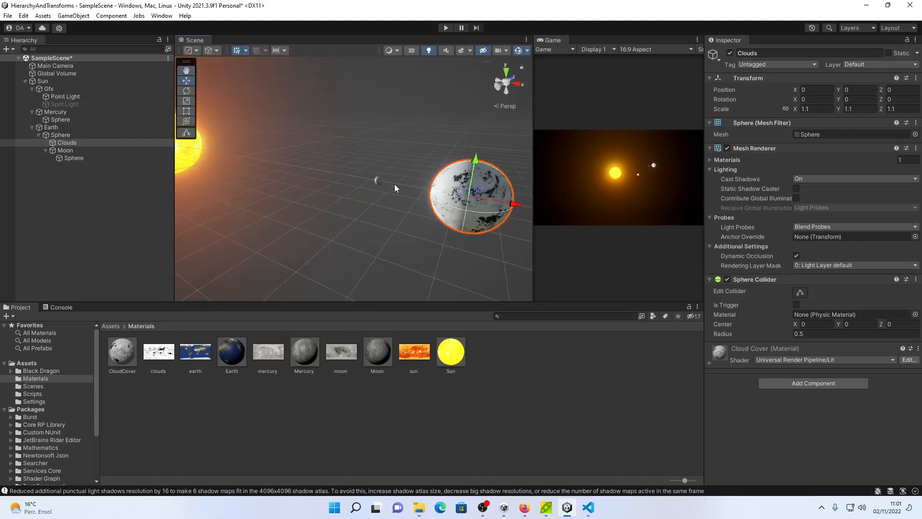
key("f")
Set the clouds texture's Alpha Source to From Gray Scale and apply the import settings.
left_click(158, 352)
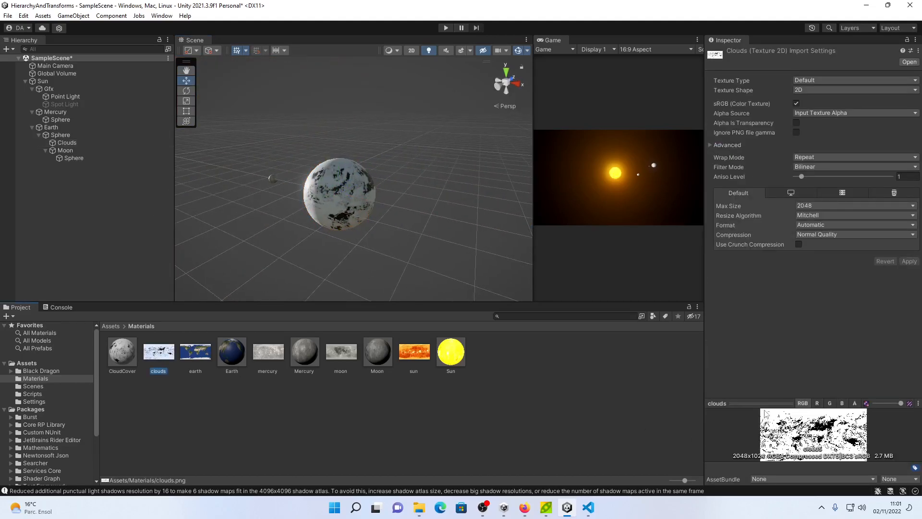
left_click_drag(761, 404, 760, 314)
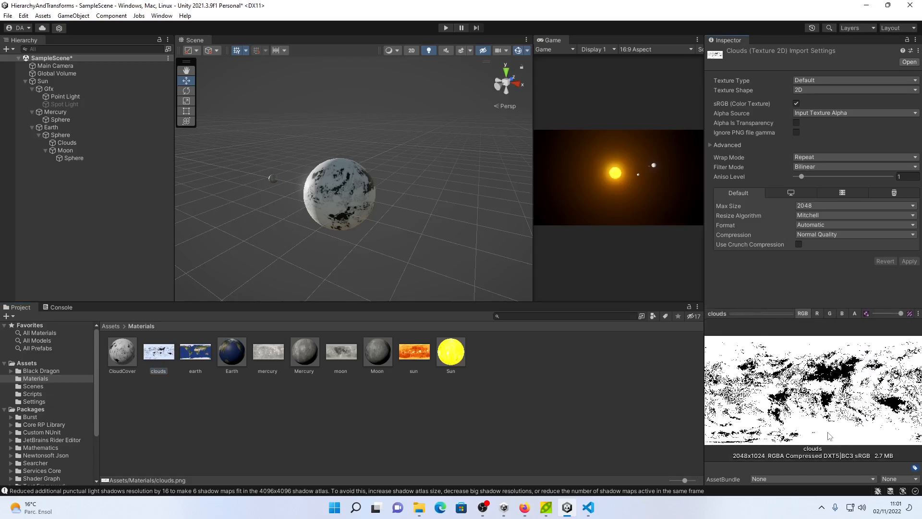
left_click(798, 113)
left_click(815, 146)
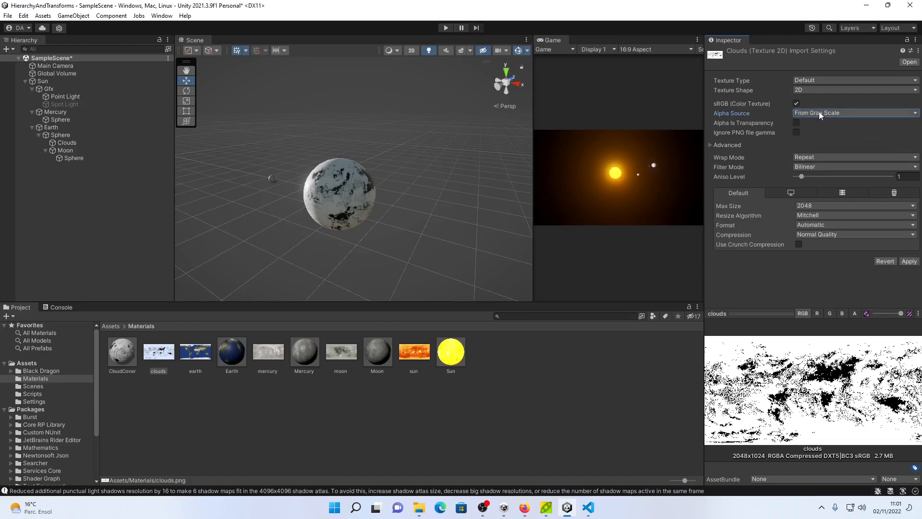
left_click(910, 261)
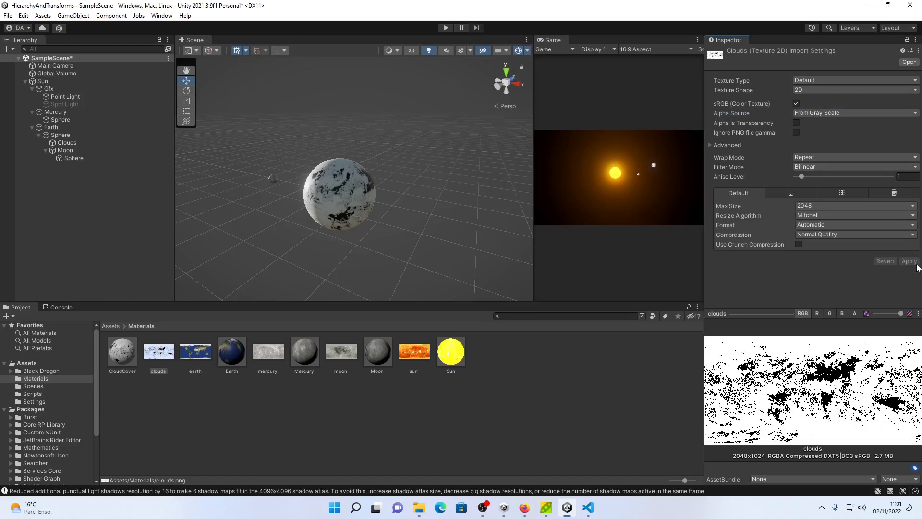
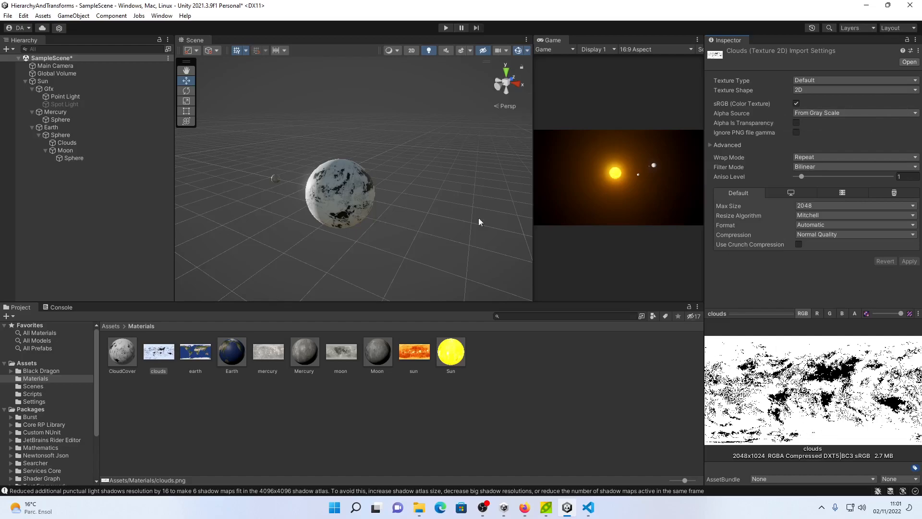
Set the CloudCover material's Surface Type to Transparent.
left_click(135, 358)
left_click(812, 87)
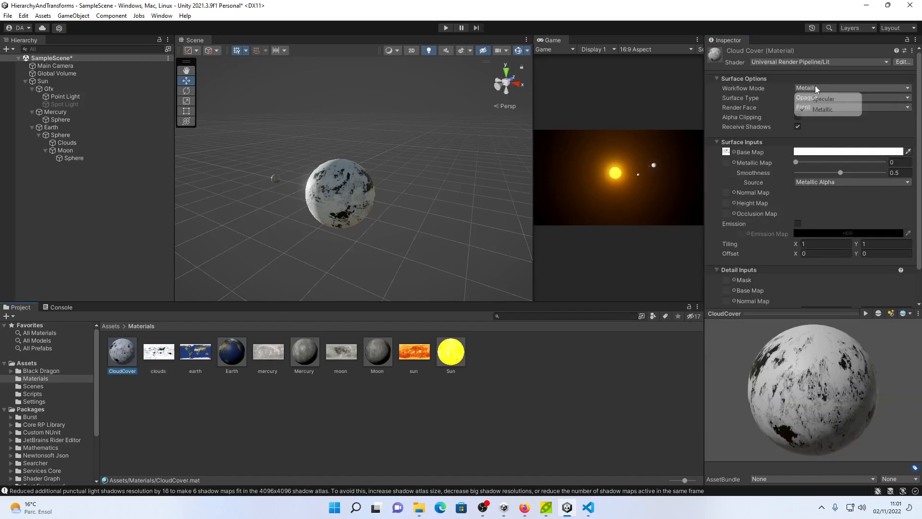
left_click(750, 100)
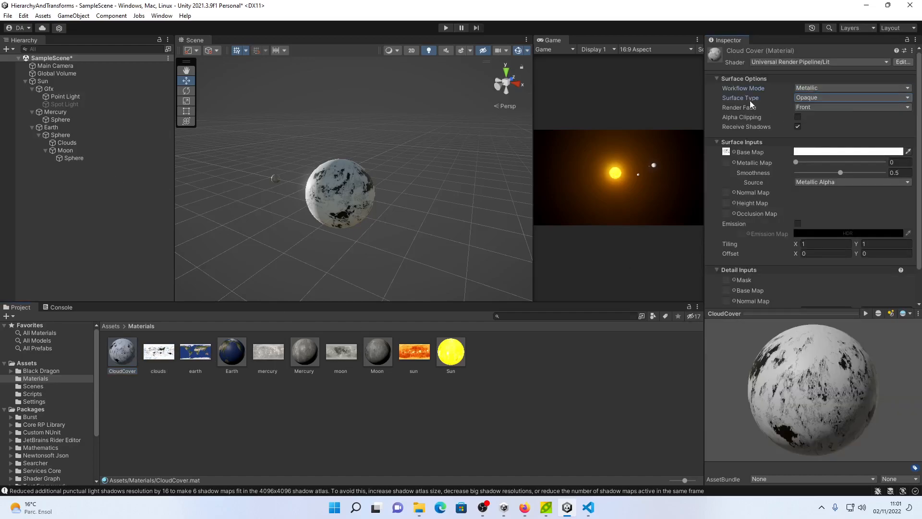
left_click(828, 98)
left_click(828, 119)
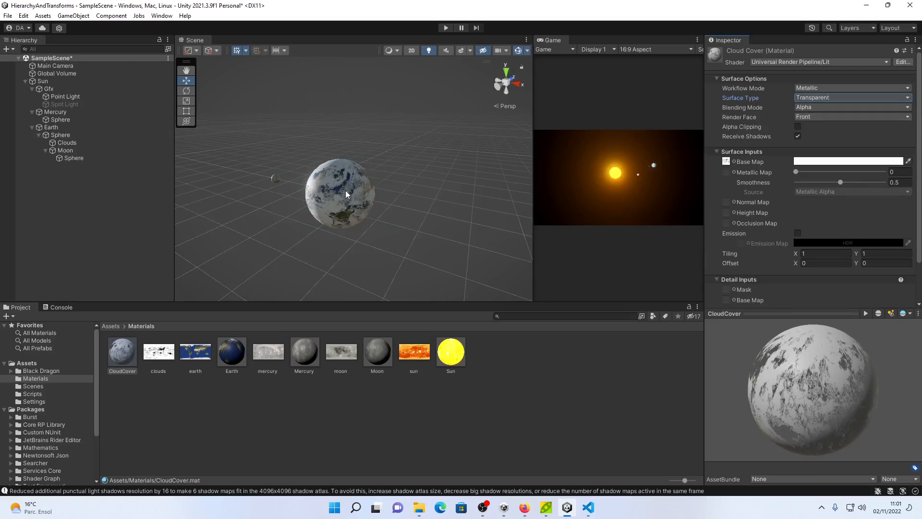
Examine the transparent cloud layer around Earth from several angles, including against the Sun.
left_click_drag(437, 198, 321, 206, "alt")
middle_click_drag(448, 212, 179, 259)
left_click_drag(352, 242, 219, 179, "alt")
middle_click_drag(382, 254, 314, 147)
scroll(410, 230, "up", 3)
left_click_drag(409, 229, 586, 249, "alt")
scroll(390, 209, "down", 3)
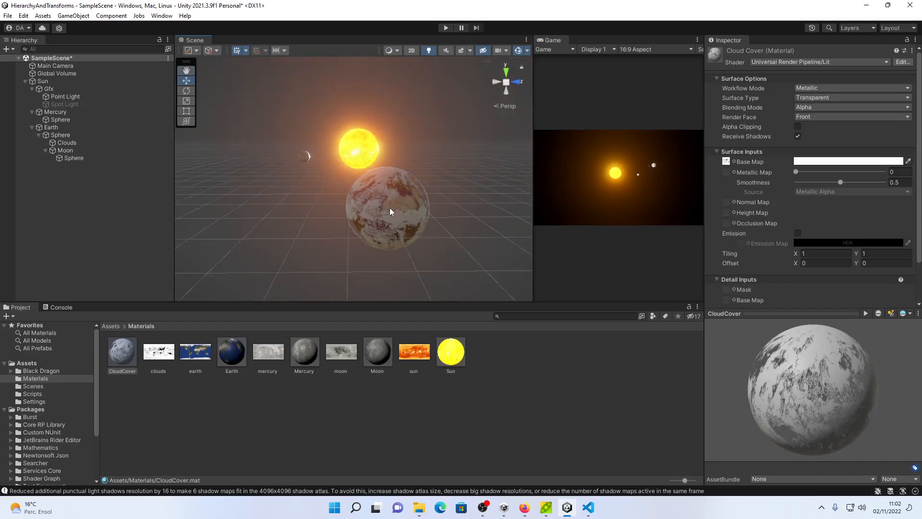
scroll(407, 188, "up", 4)
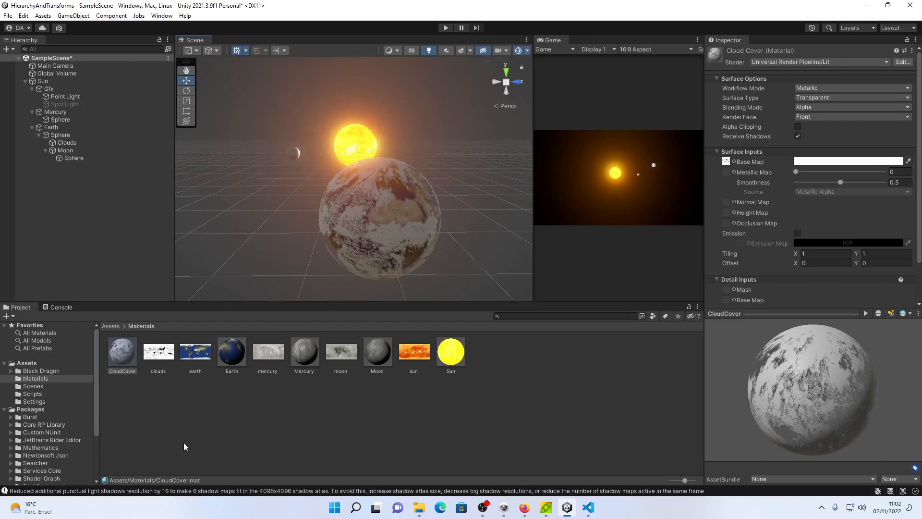
Switch to Firefox and save the Natural Earth III – Clouds preview image as a JPEG named clouds.
left_click(525, 507)
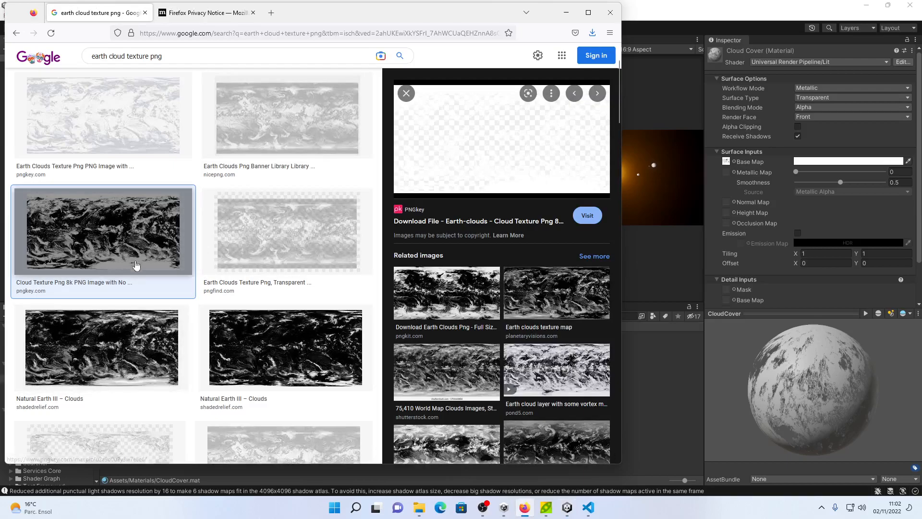
left_click(120, 374)
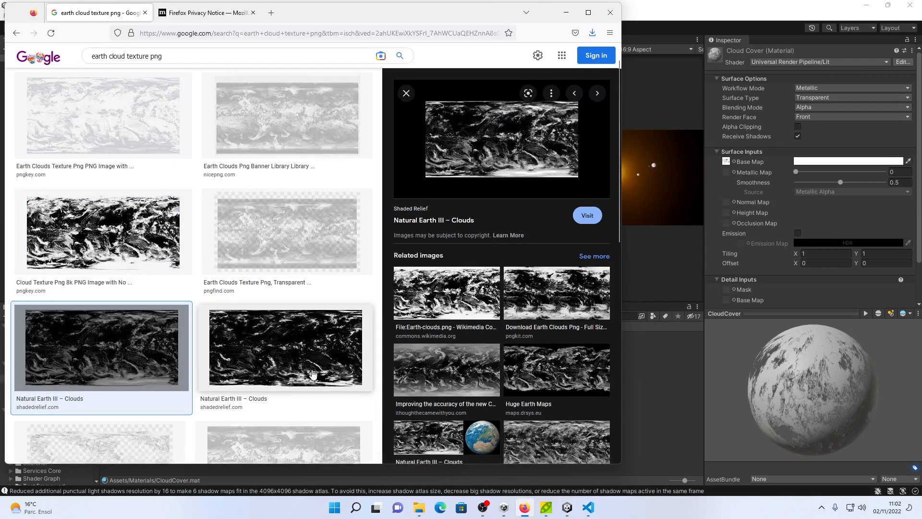
right_click(524, 137)
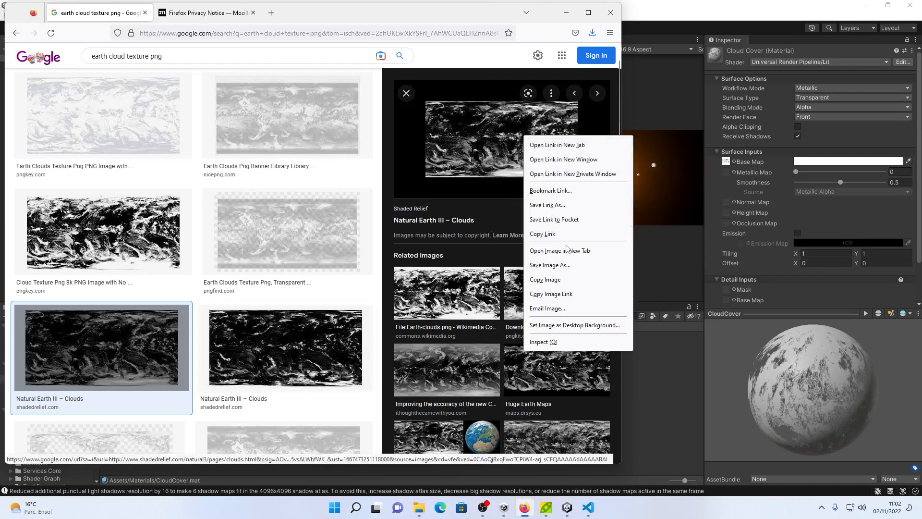
left_click(566, 266)
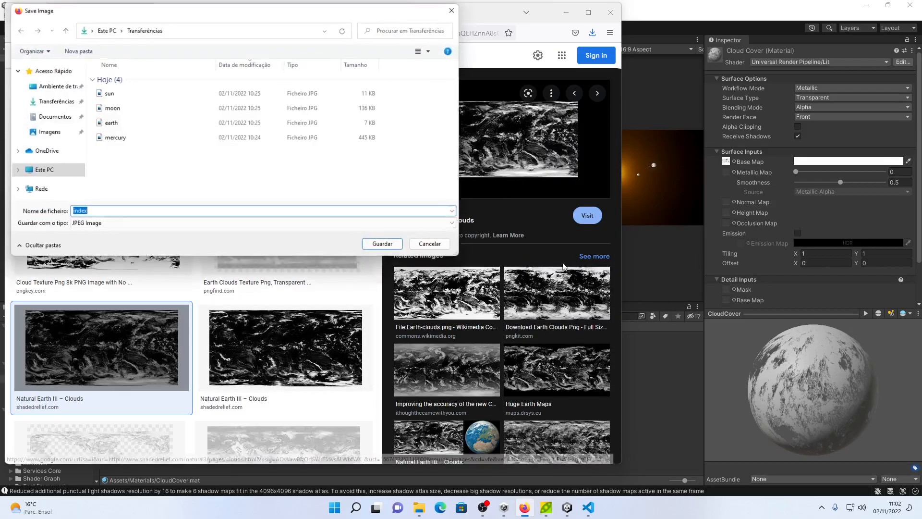
type("clouds")
key("Return")
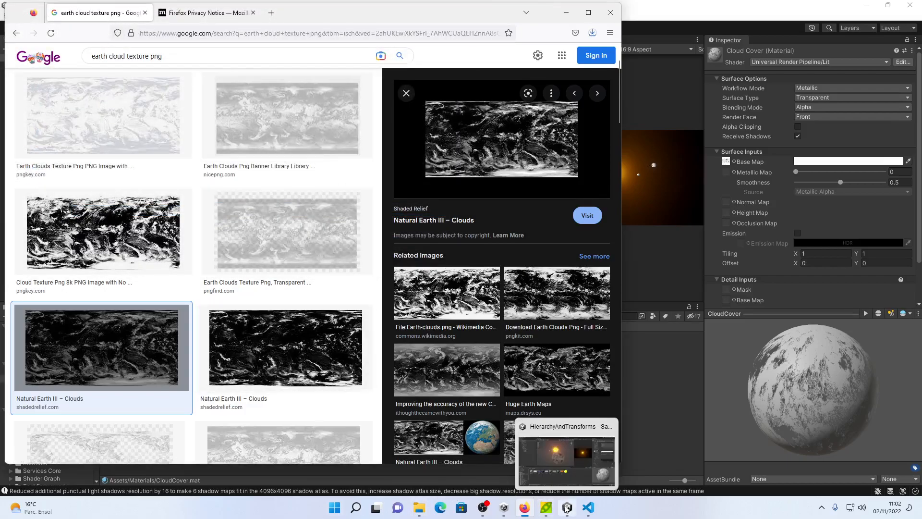
Import the clouds JPG from the Transferências folder into Unity's Materials folder.
left_click(418, 514)
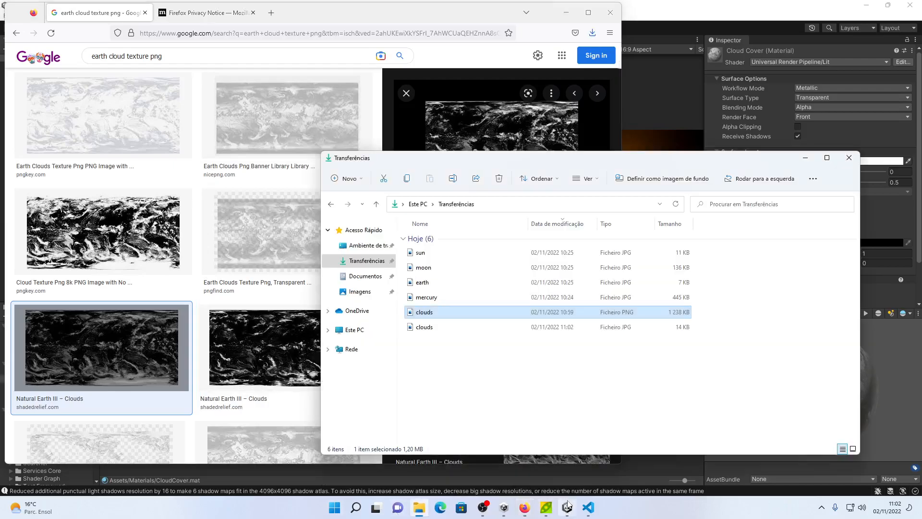
left_click(568, 508)
key("alt+Tab")
left_click(439, 329)
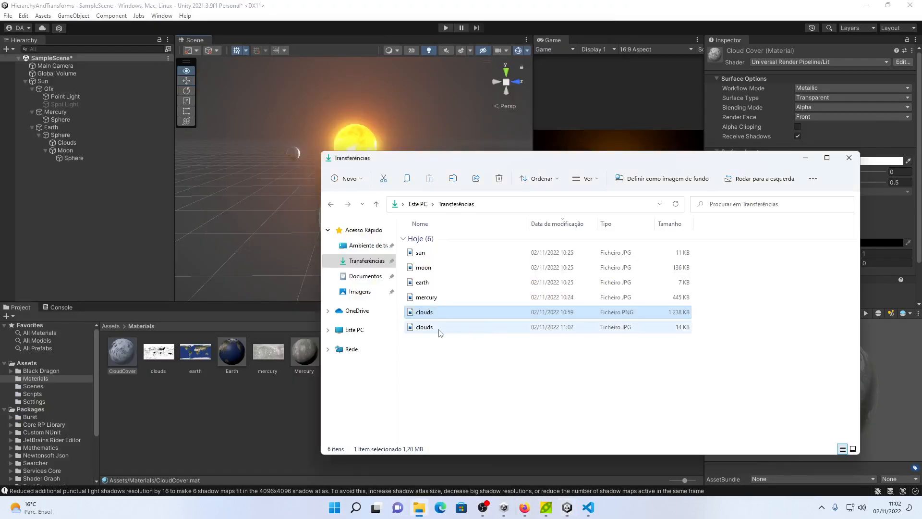
left_click_drag(303, 372, 223, 417)
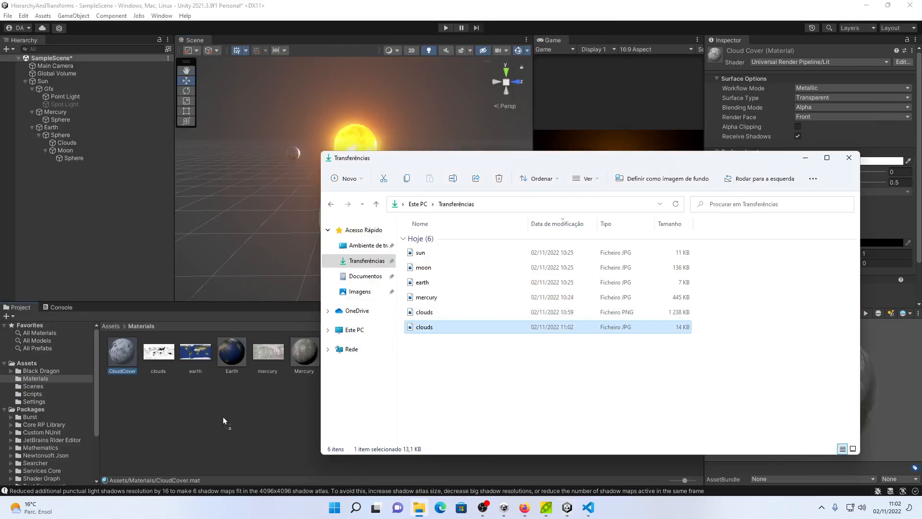
left_click(223, 417)
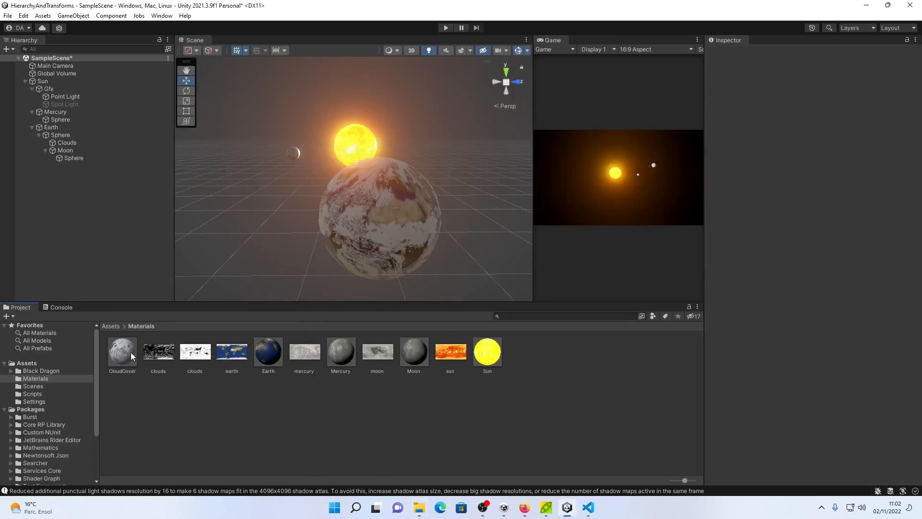
Enable Alpha Is Transparency on the black clouds texture, apply it, and assign the texture as the CloudCover material's Base Map.
left_click(158, 352)
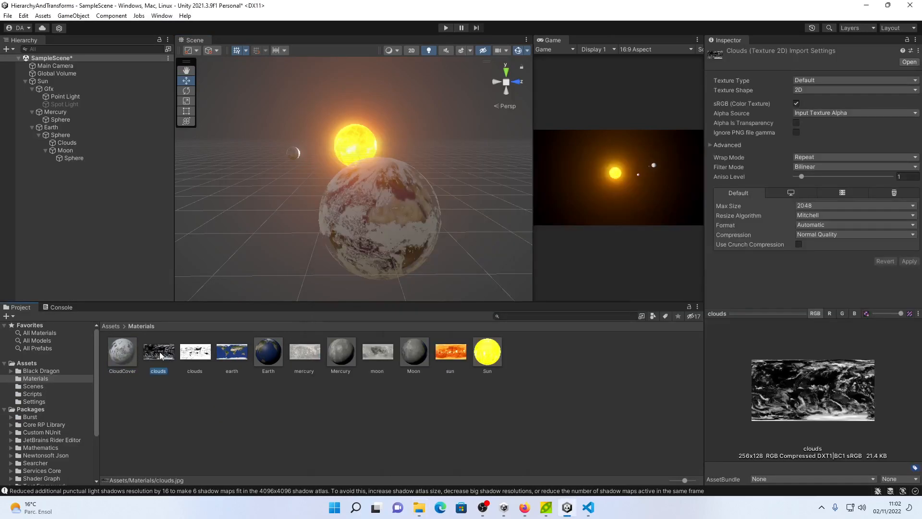
left_click(796, 123)
left_click(908, 262)
left_click(134, 359)
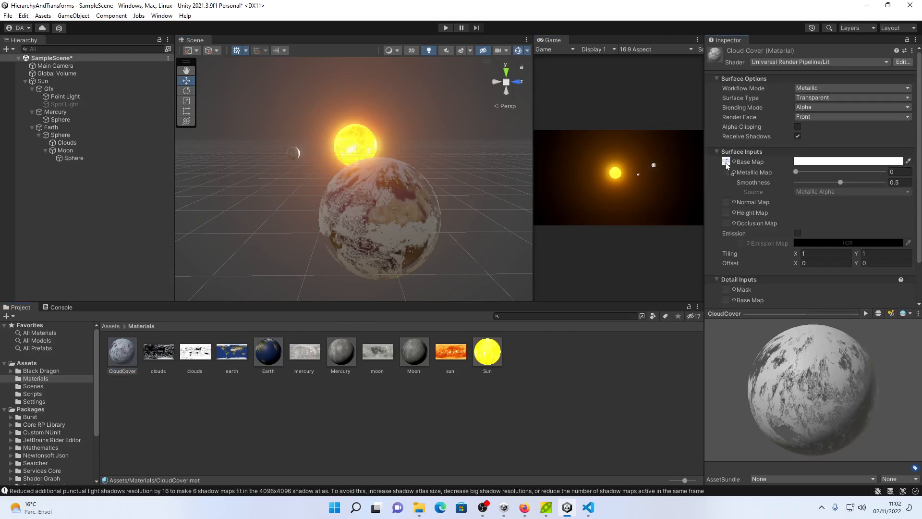
left_click_drag(727, 162, 726, 163)
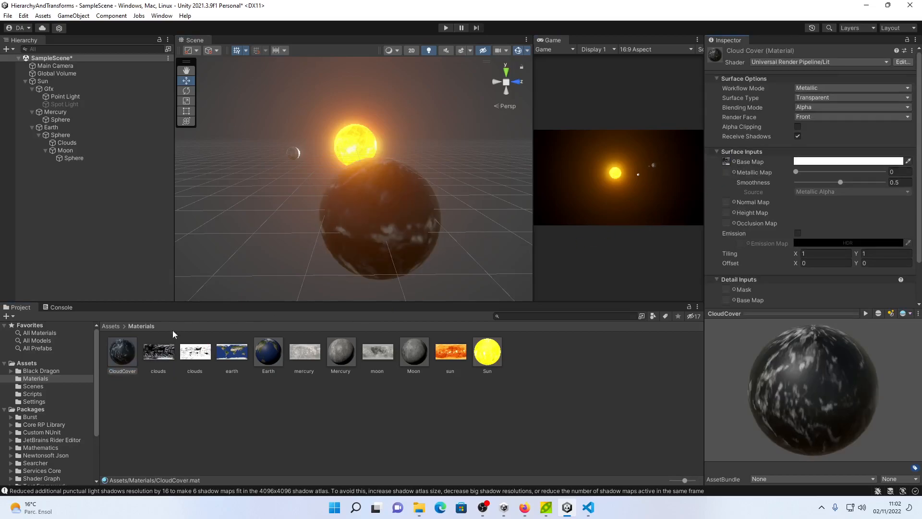
Set the black clouds texture's Alpha Source to From Gray Scale, apply it, and inspect the clouds around Earth.
left_click(156, 356)
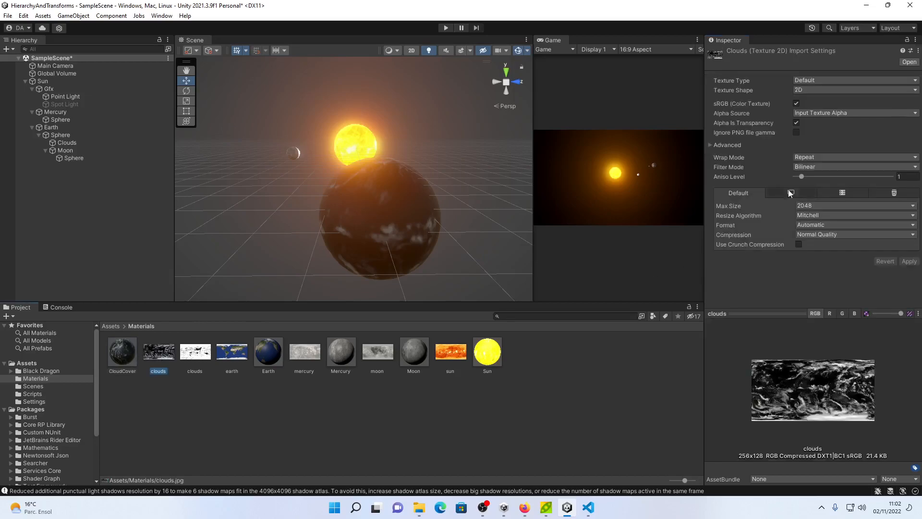
left_click(902, 259)
left_click(817, 112)
left_click(822, 144)
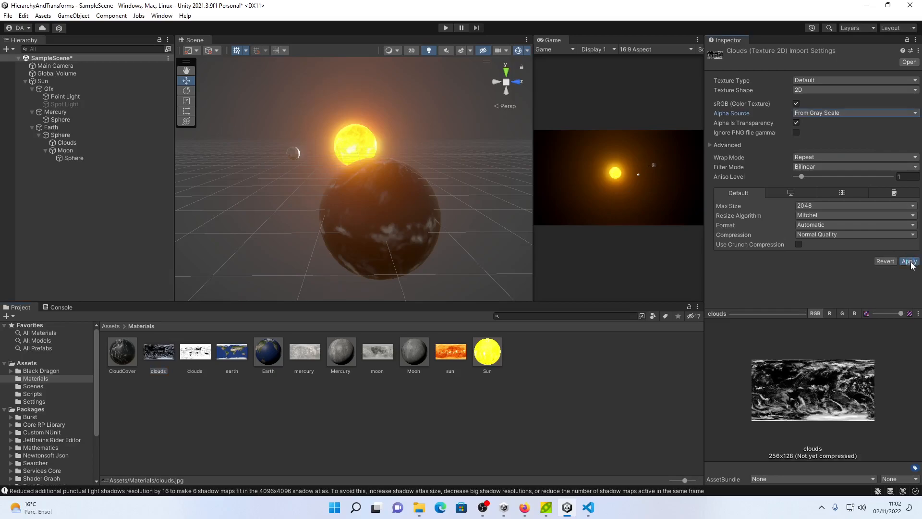
left_click(910, 263)
left_click_drag(478, 234, 352, 236, "alt")
middle_click_drag(352, 236, 47, 193)
left_click_drag(418, 165, 229, 161, "alt")
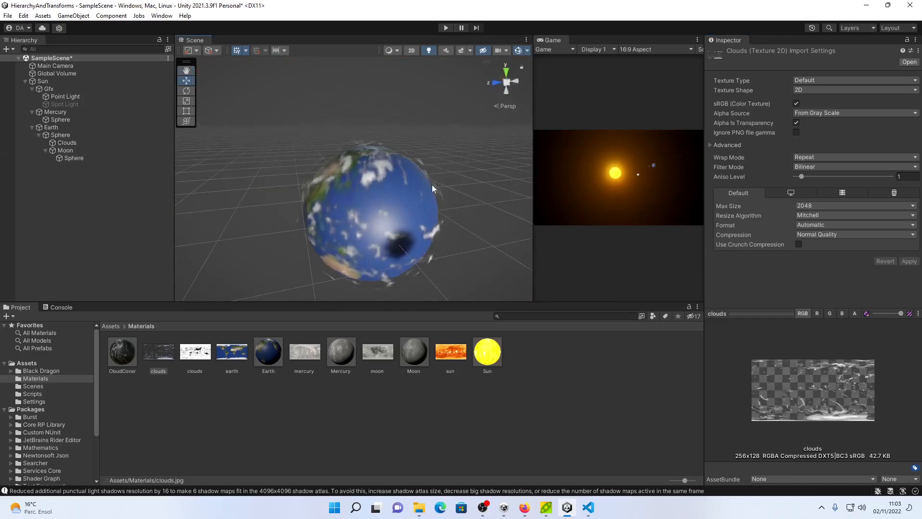
middle_click_drag(425, 183, 317, 202)
left_click_drag(385, 202, 348, 207, "alt")
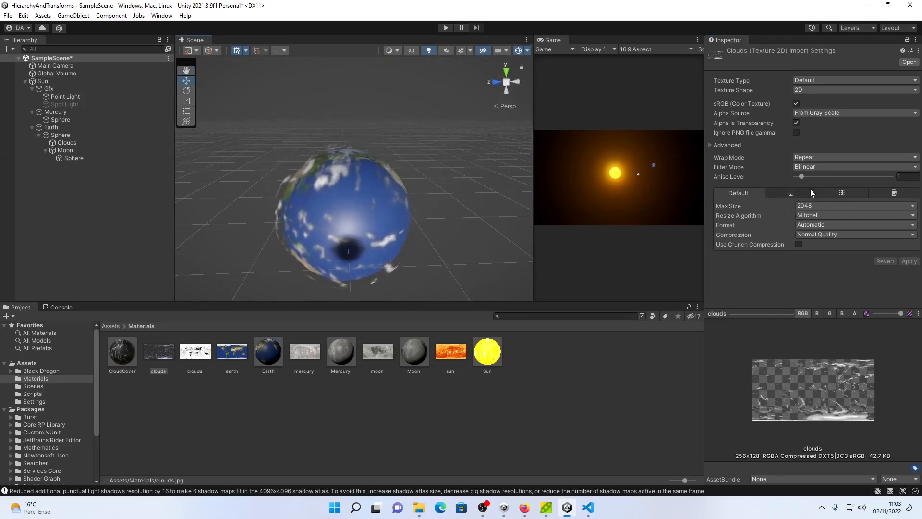
Try a Max Size of 16384 on the clouds texture, and undo the change.
left_click(825, 215)
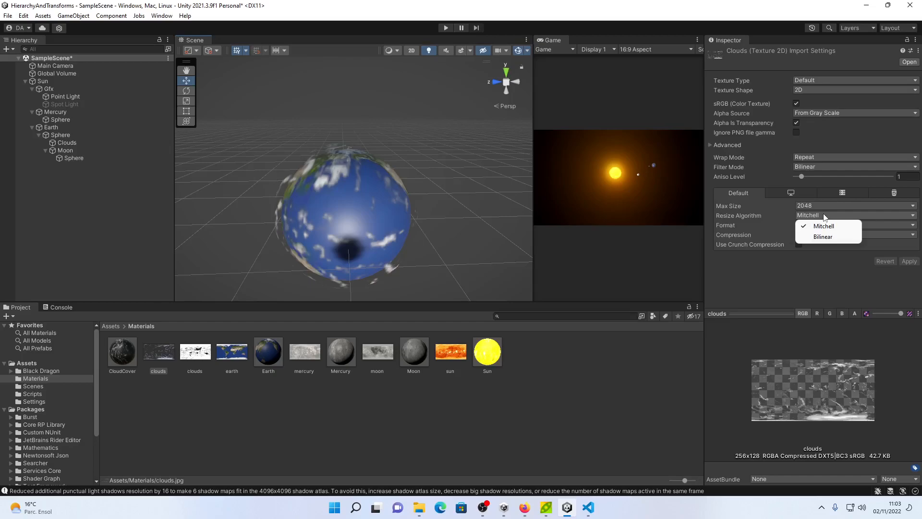
left_click(821, 206)
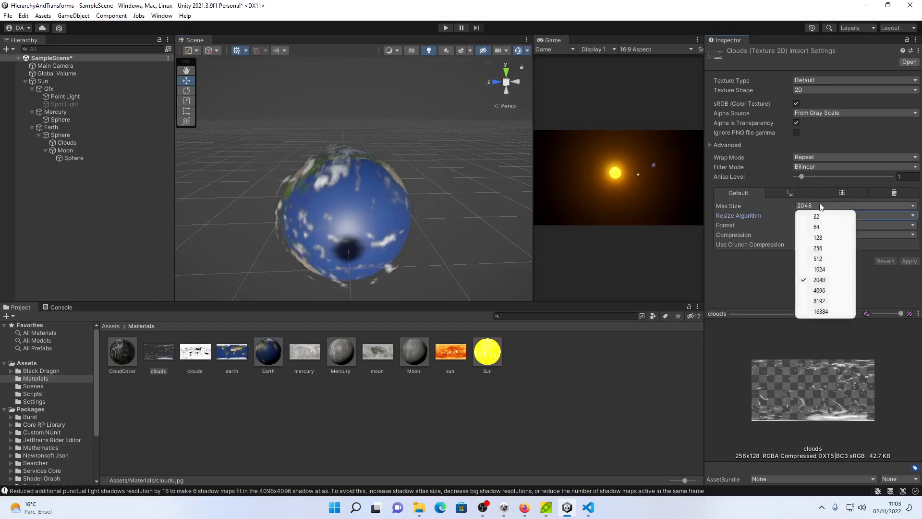
left_click(818, 311)
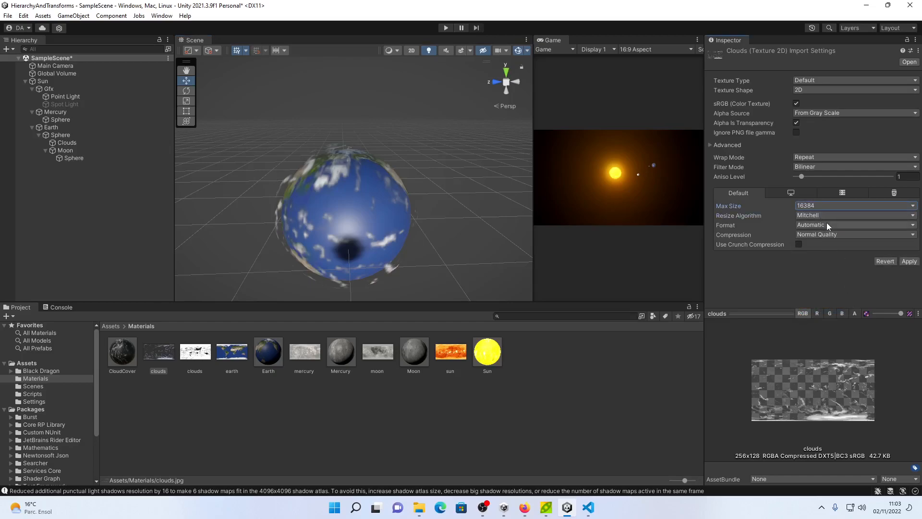
key("ctrl+z")
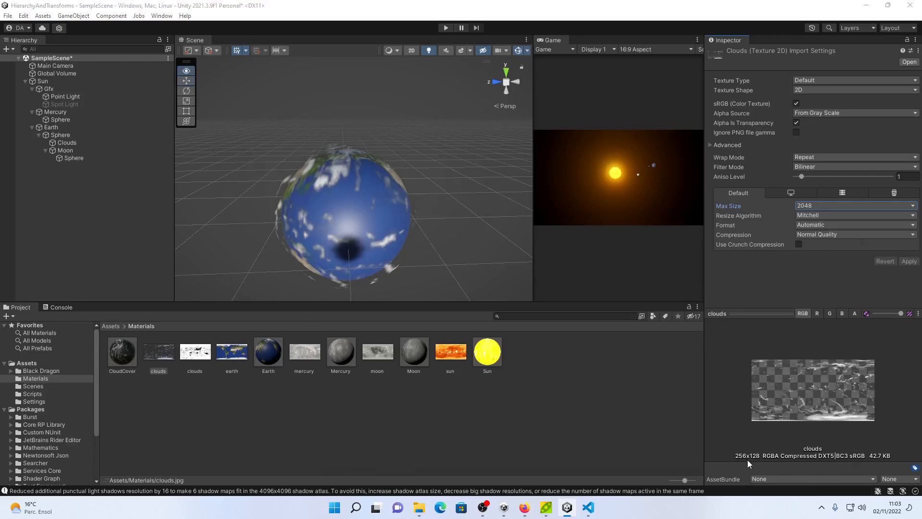
In Firefox, visit the Natural Earth III – Clouds page and open the Fair weather 8,192 x 4,096 JPEG cloud map.
key("alt+Tab")
key("alt+Tab")
key("alt+Tab")
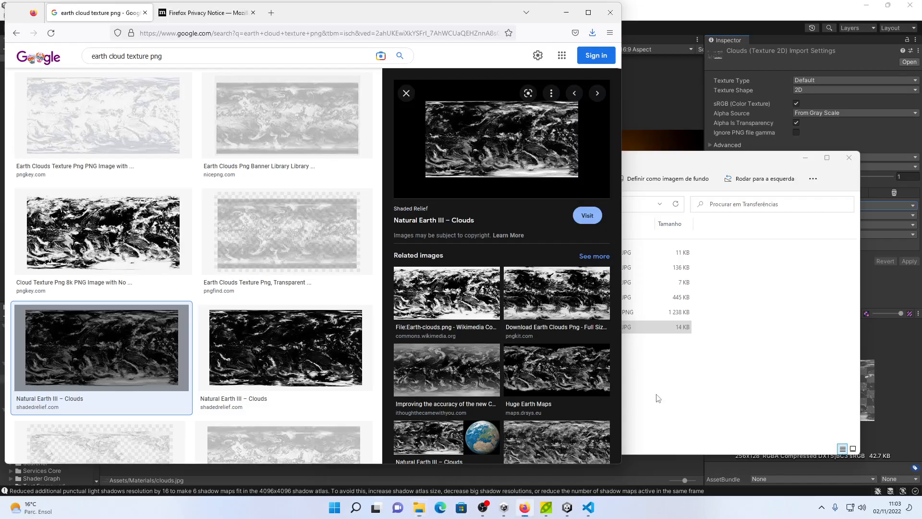
left_click(488, 144)
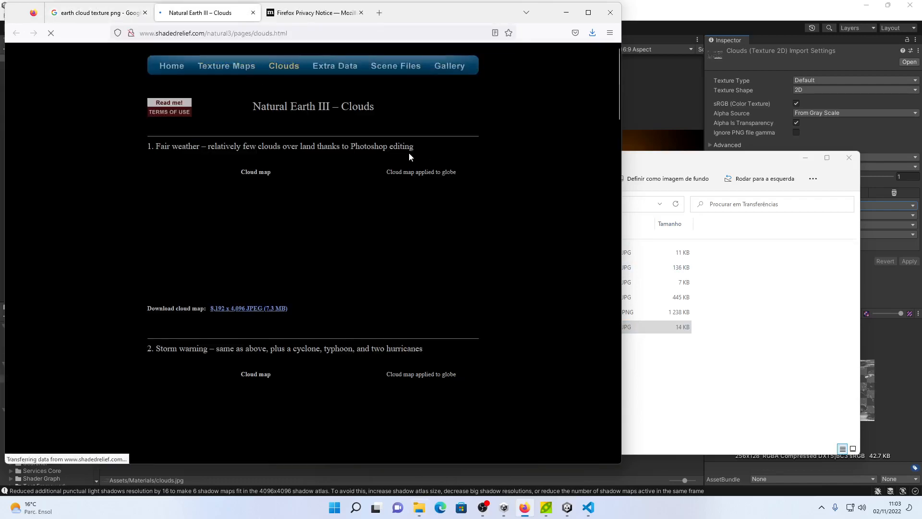
scroll(390, 214, "down", 6)
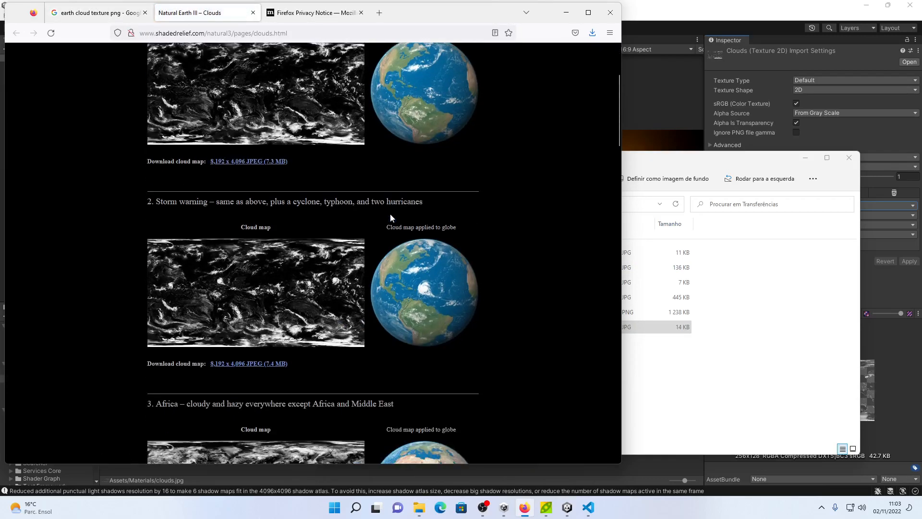
scroll(391, 209, "down", 10)
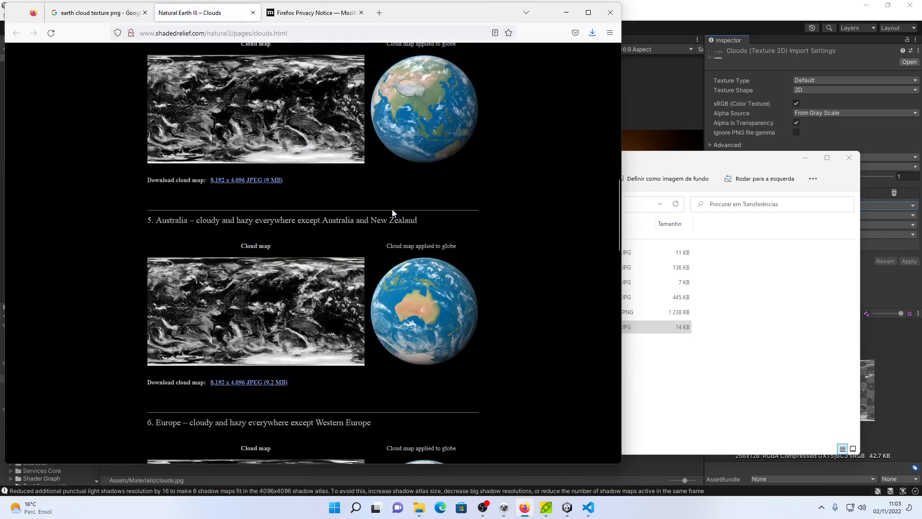
scroll(392, 207, "down", 4)
scroll(392, 206, "up", 20)
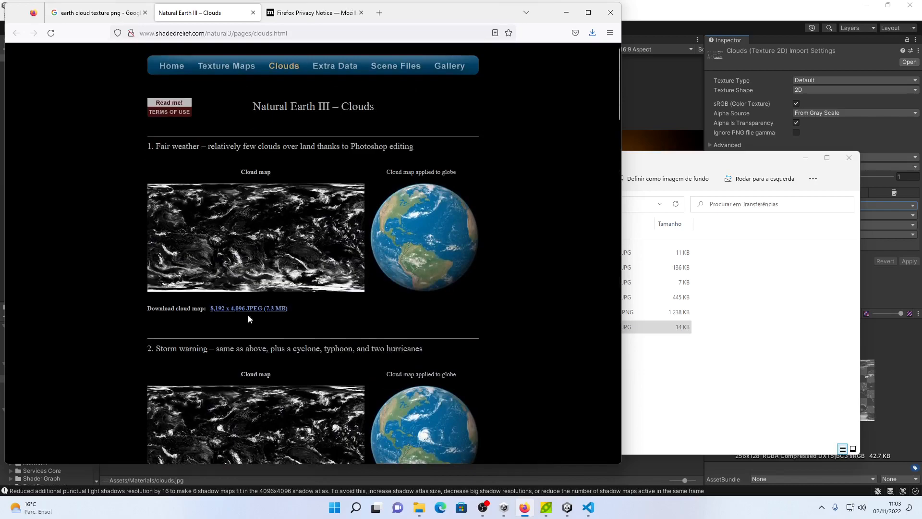
left_click(248, 308)
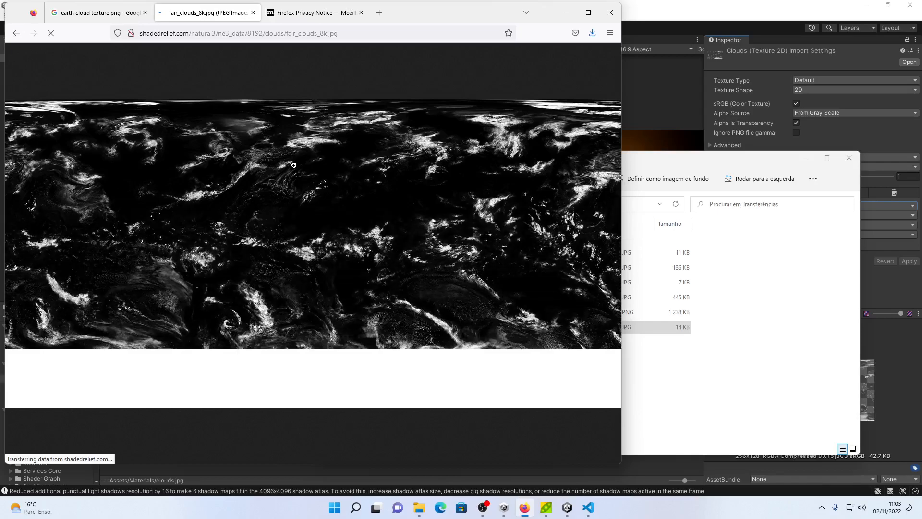
Save the full-size fair_clouds_8k image over the existing clouds JPG in the Transferências folder.
right_click(294, 169)
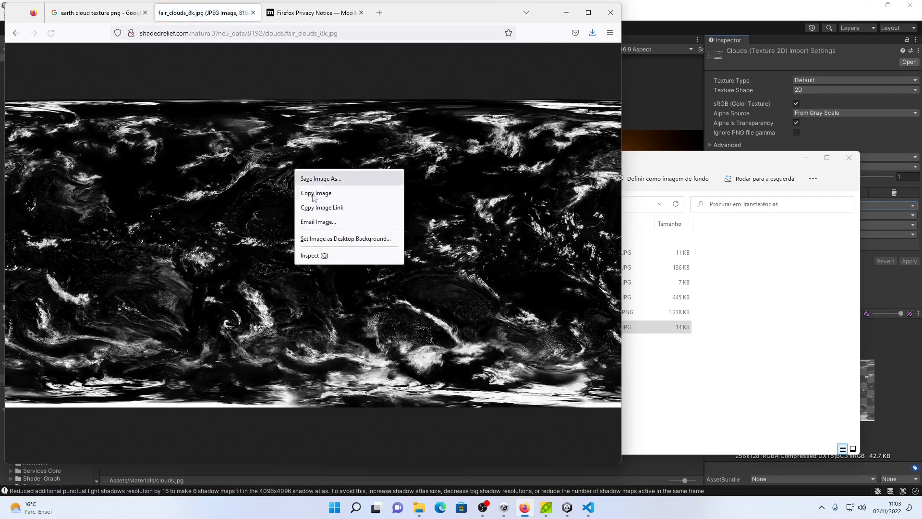
left_click(317, 178)
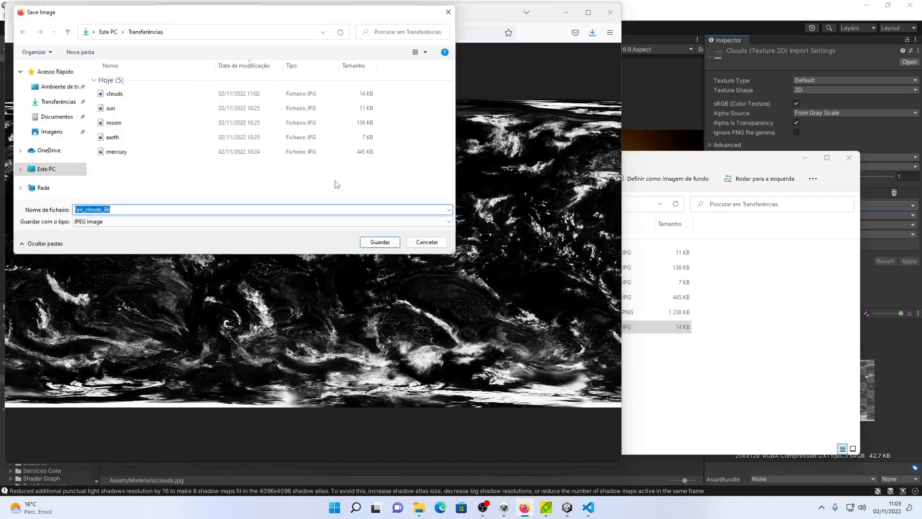
double_click(159, 93)
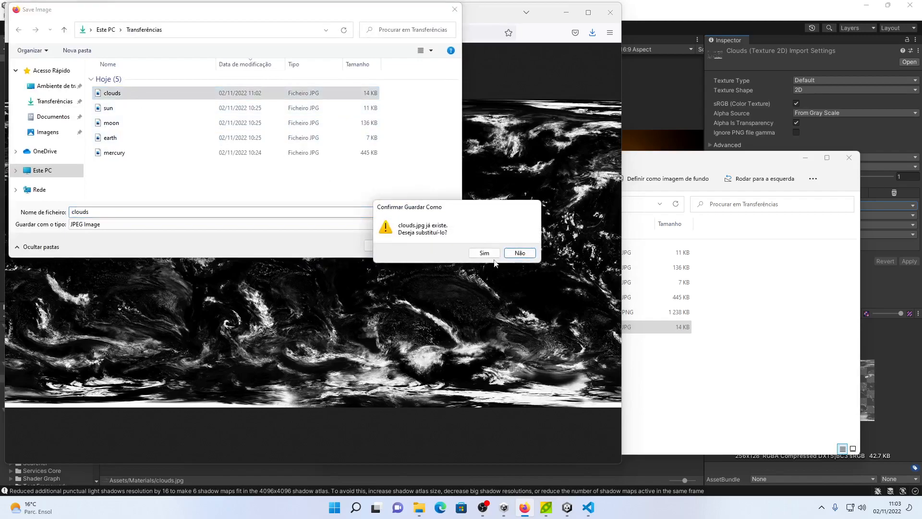
left_click(483, 253)
Return to Unity and delete both clouds textures from the Materials folder.
left_click(420, 505)
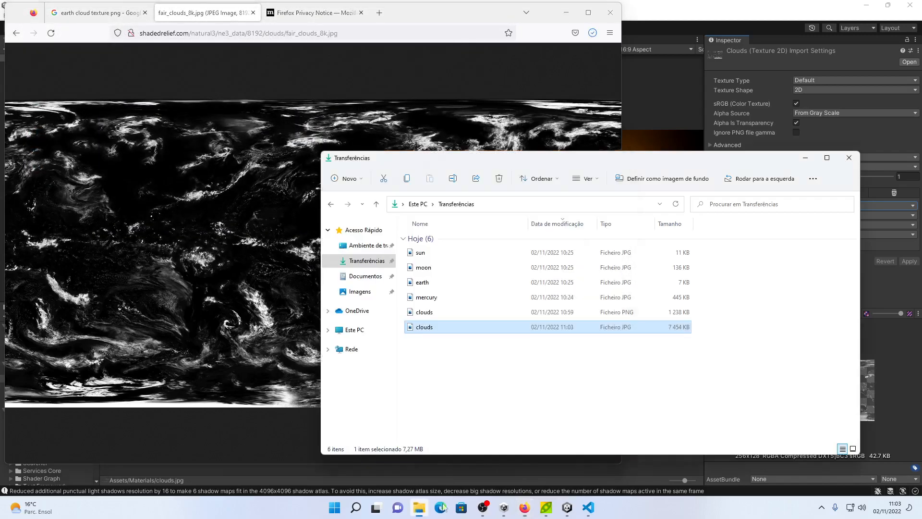
left_click(568, 509)
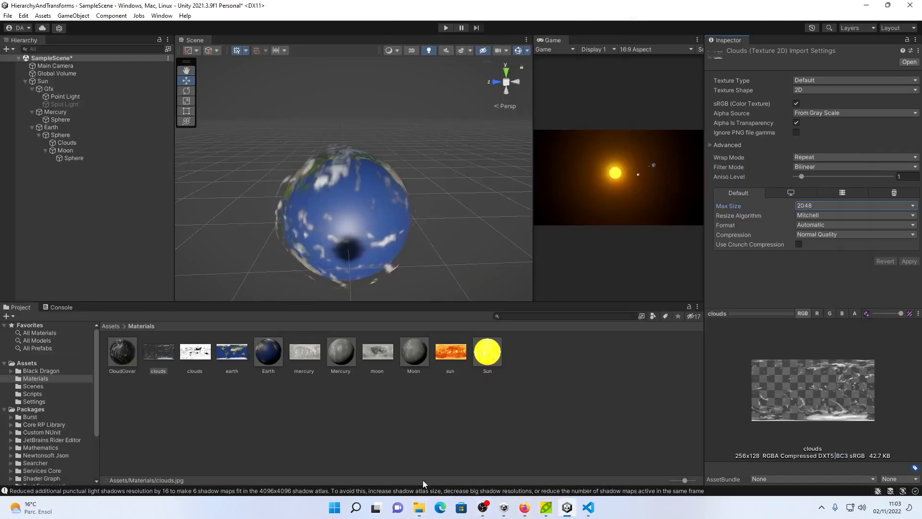
left_click(205, 392)
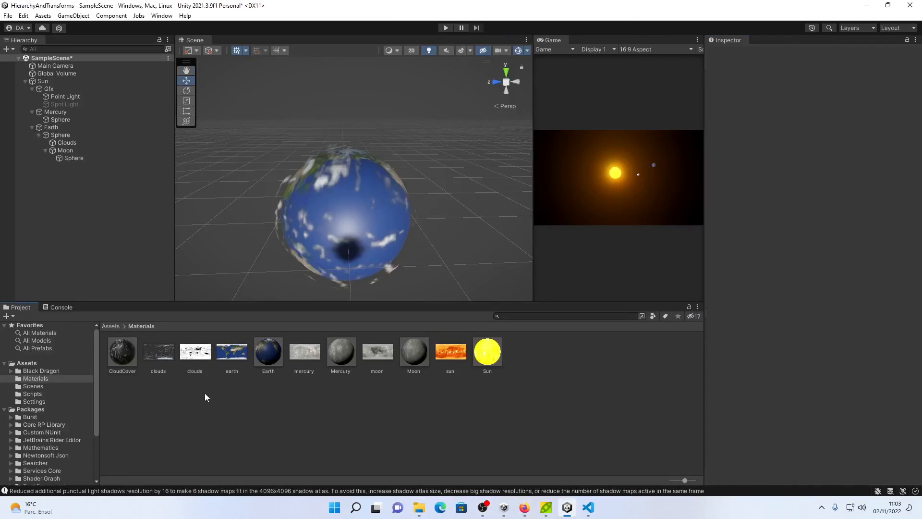
left_click(163, 353)
left_click(195, 352, "ctrl")
key("Delete")
left_click(488, 269)
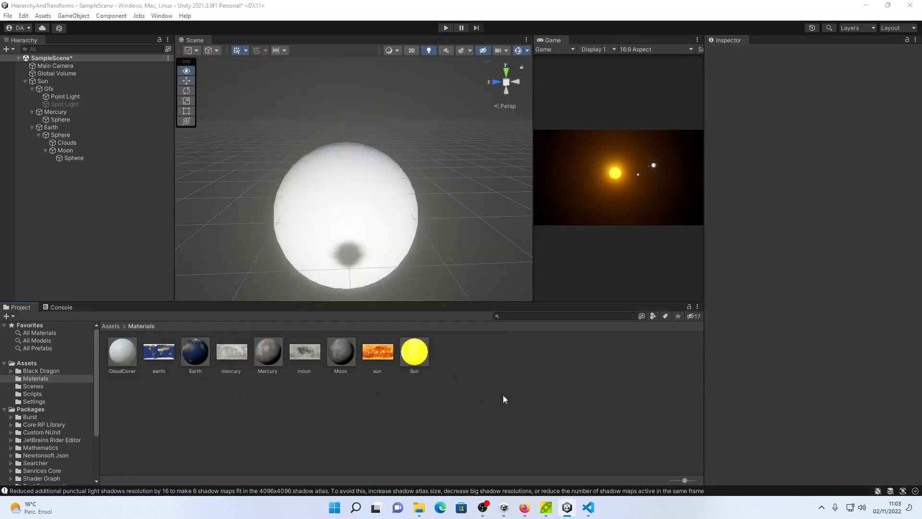
Import the high-resolution clouds JPG from File Explorer into the Materials folder and check the CloudCover material on Earth.
key("alt+Tab")
left_click_drag(140, 401, 148, 405)
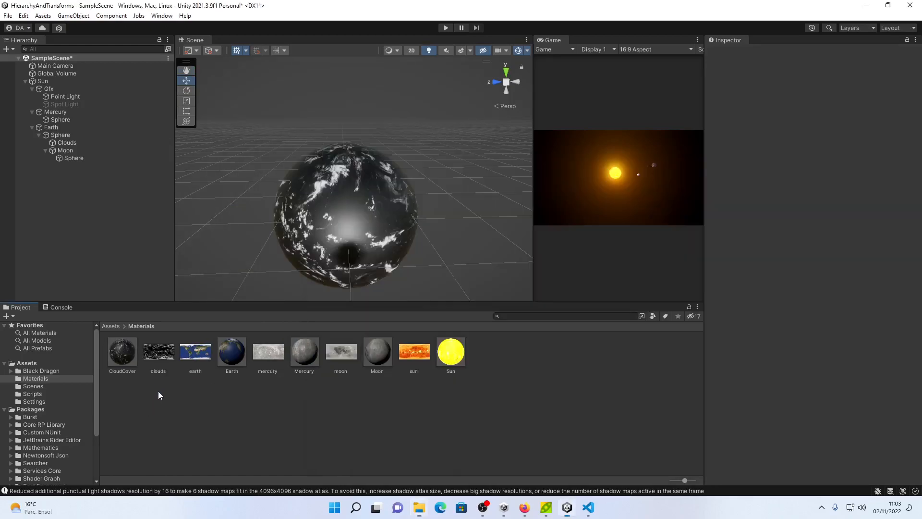
left_click(116, 345)
right_click_drag(443, 260, 384, 233)
Set the clouds texture's Alpha Source to From Gray Scale and apply the import settings.
left_click(160, 352)
left_click(827, 113)
left_click(826, 146)
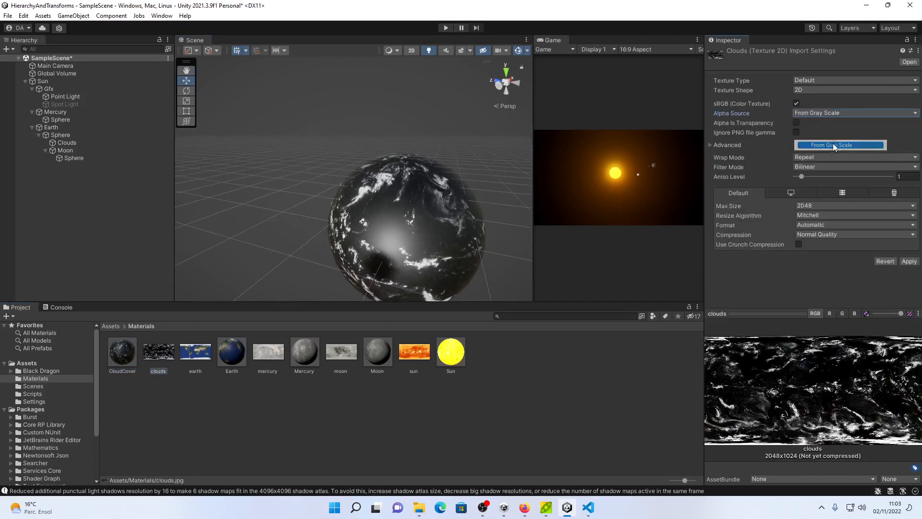
left_click(908, 261)
Examine the transparent cloud layer around Earth from several sides in the scene.
right_click_drag(520, 247, 463, 249)
middle_click_drag(464, 249, 198, 143)
right_click_drag(471, 211, 398, 201)
middle_click_drag(399, 200, 221, 206)
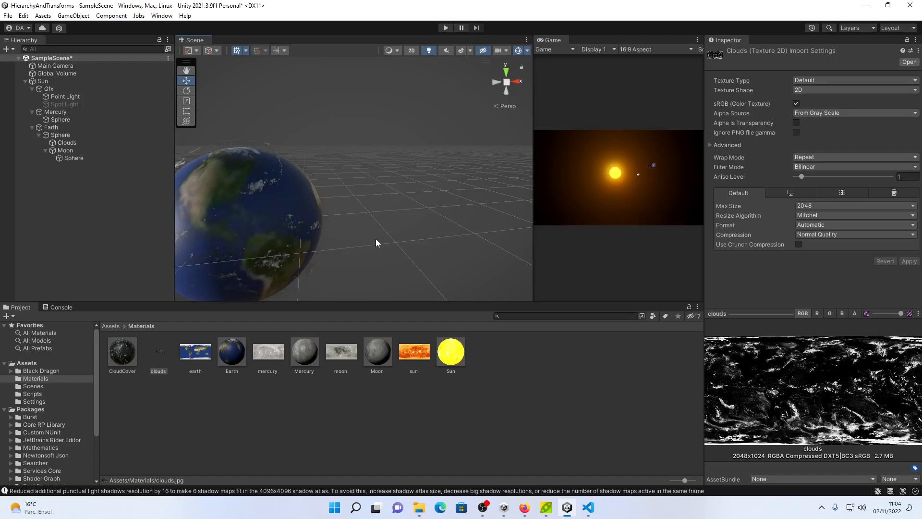
middle_click_drag(355, 228, 607, 132)
left_click_drag(223, 163, 412, 173, "alt")
middle_click_drag(319, 204, 627, 251)
left_click_drag(626, 252, 274, 211, "alt")
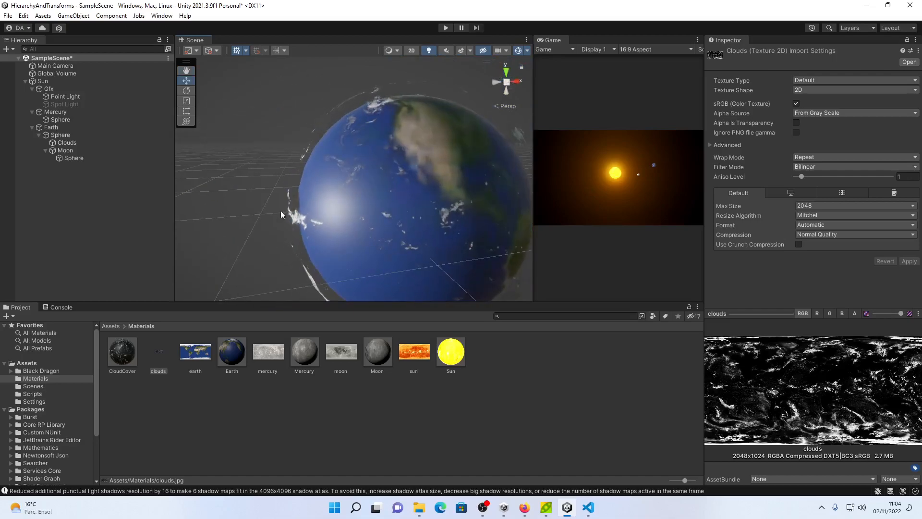
Duplicate Earth's Clouds object twice under its Sphere, keeping both copies above the Moon, and select the first copy.
left_click(73, 144)
key("ctrl+d")
mouse_move(76, 168)
left_mouse_down()
mouse_move(82, 146)
mouse_move(82, 163)
mouse_move(80, 155)
left_mouse_up()
key("ctrl+d")
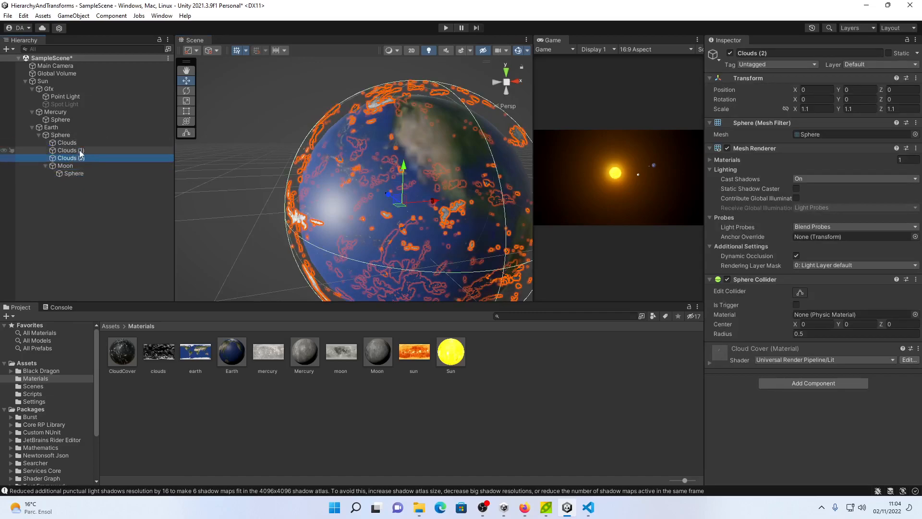
left_click(79, 151)
left_click(818, 110)
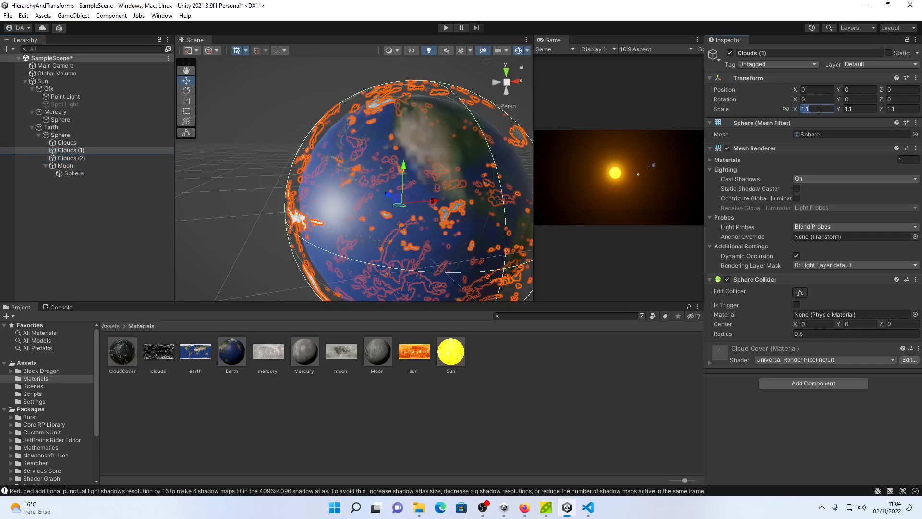
type("1.05")
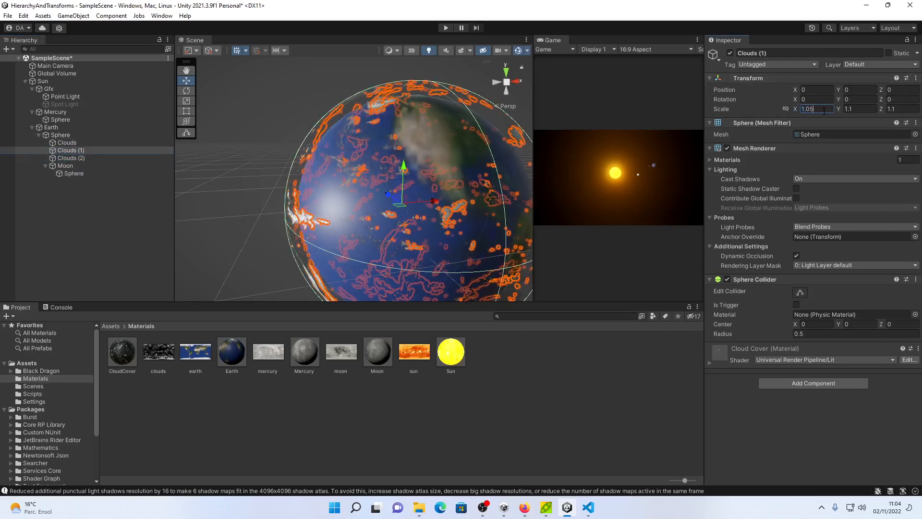
key("Tab")
key("ctrl+z")
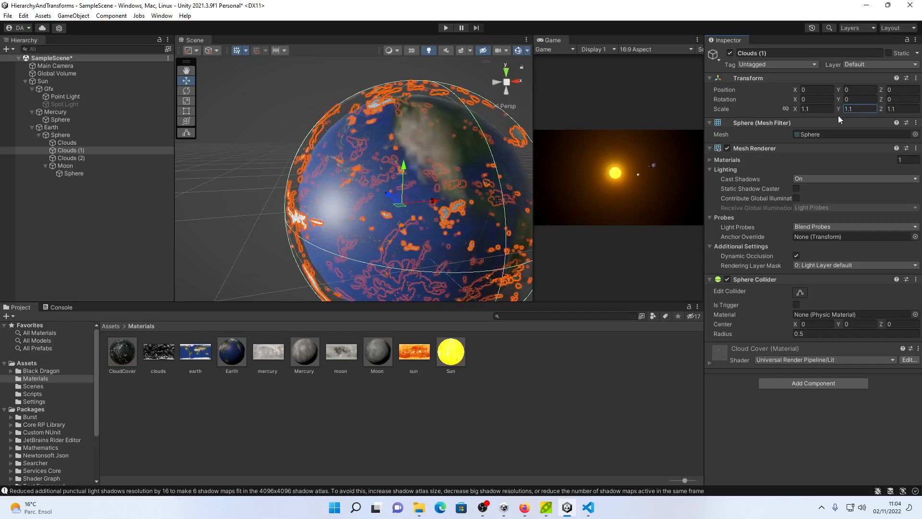
Enable constrained proportions for the scale of Clouds (1) and scale it to 1.05.
left_click(786, 109)
left_click(835, 109)
type("1.05")
Set the X scale of Clouds (2) to 1.025.
left_click(93, 157)
left_click(817, 109)
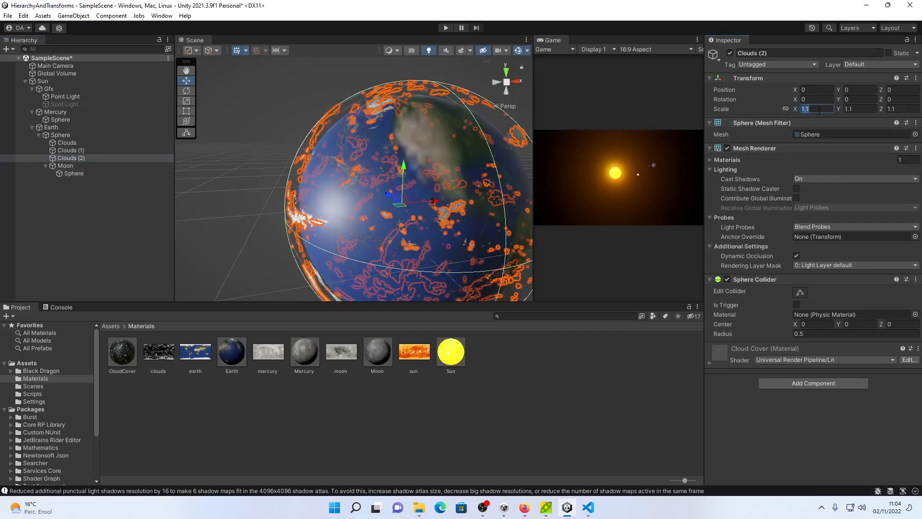
type("1.02")
key("BackSpace")
type("25")
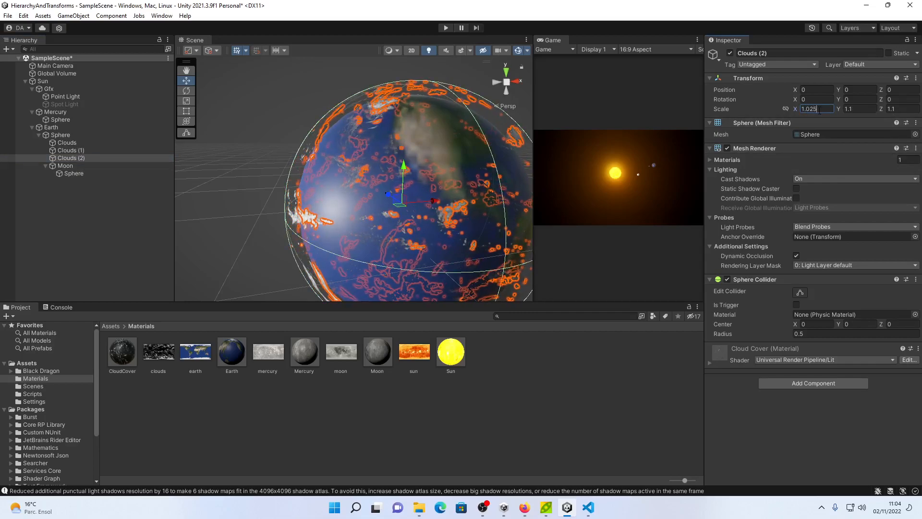
Rotate Clouds (2) about 29 degrees around Y and turn Clouds (1) to offset the cloud layers from each other.
left_click_drag(837, 98, 255, 103)
left_click(70, 150)
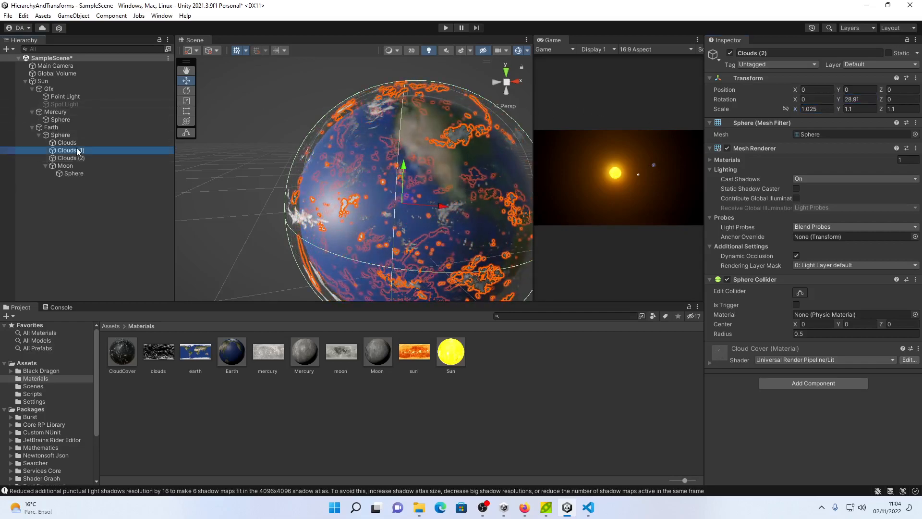
left_click_drag(859, 103, 485, 268)
Inspect the layered clouds around Earth, including a distant view of the planet with the Moon and Sun.
left_click(214, 229)
left_click_drag(266, 238, 482, 227, "alt")
scroll(431, 206, "down", 3)
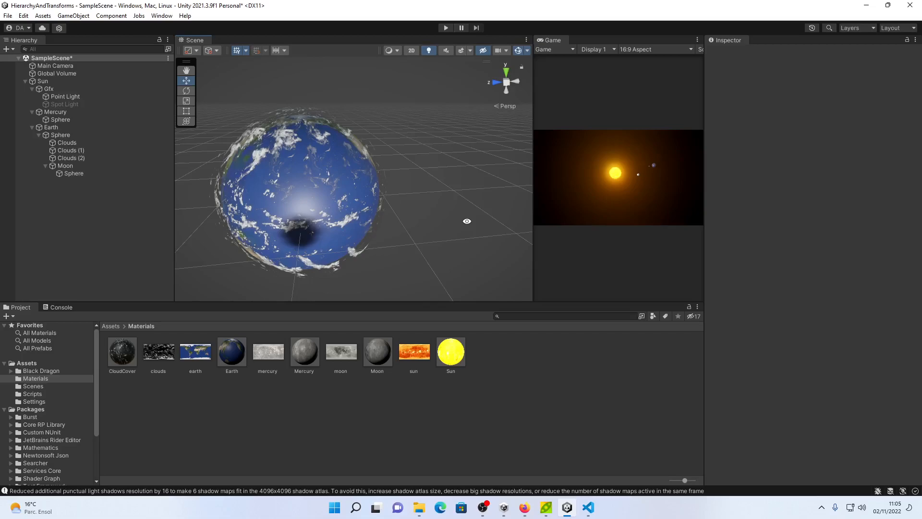
left_click_drag(373, 106, 347, 218, "alt")
scroll(349, 183, "down", 4)
scroll(349, 181, "down", 10)
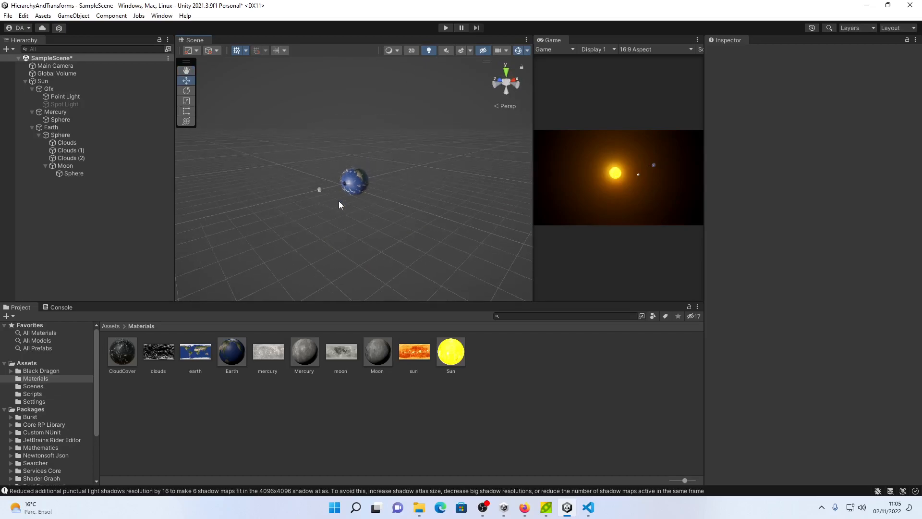
left_click_drag(363, 199, 432, 222, "alt")
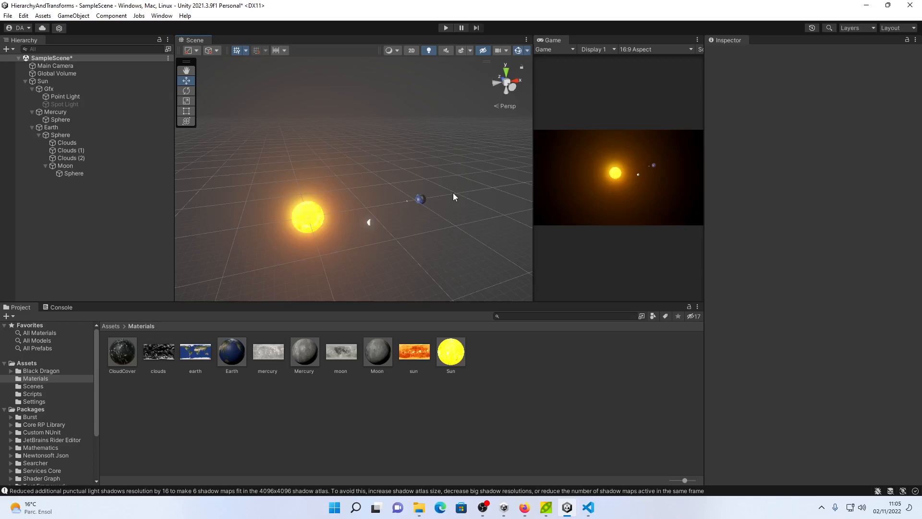
Add a Trail effect as a child of Mercury's Sphere.
left_click(63, 112)
left_click(67, 120)
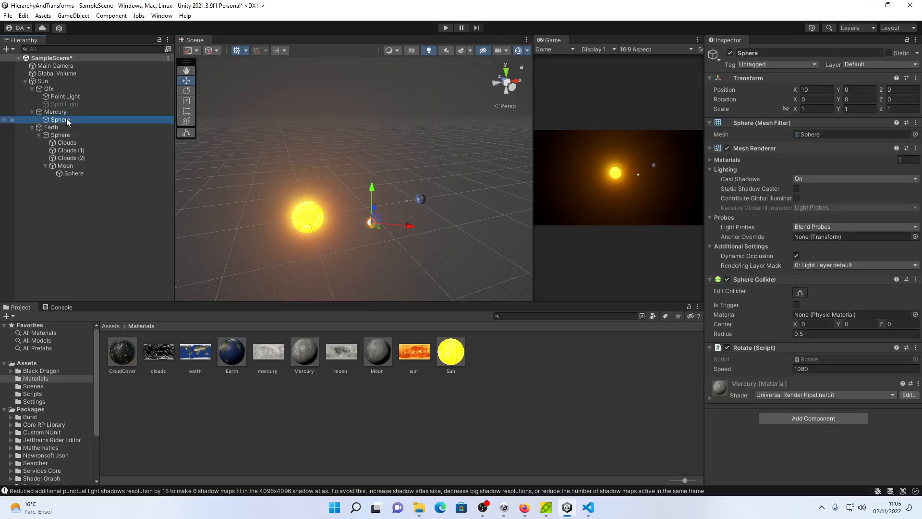
right_click(68, 122)
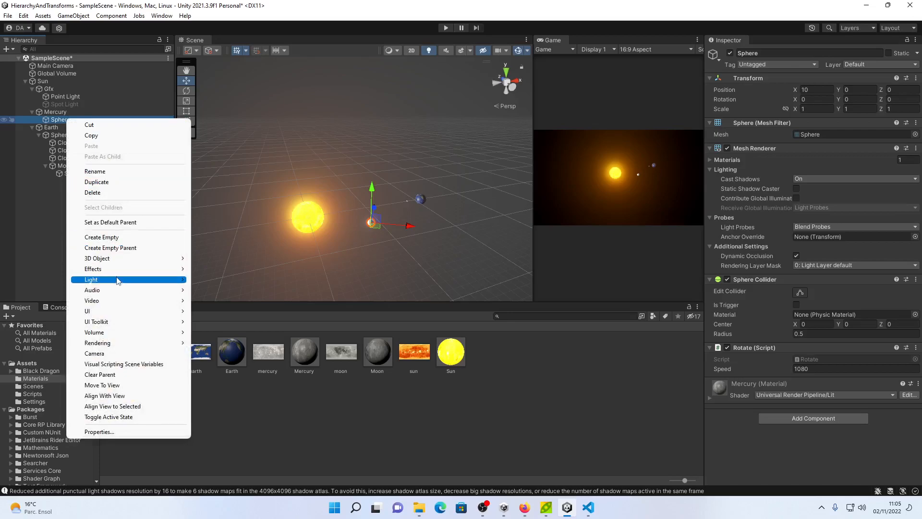
mouse_move(120, 272)
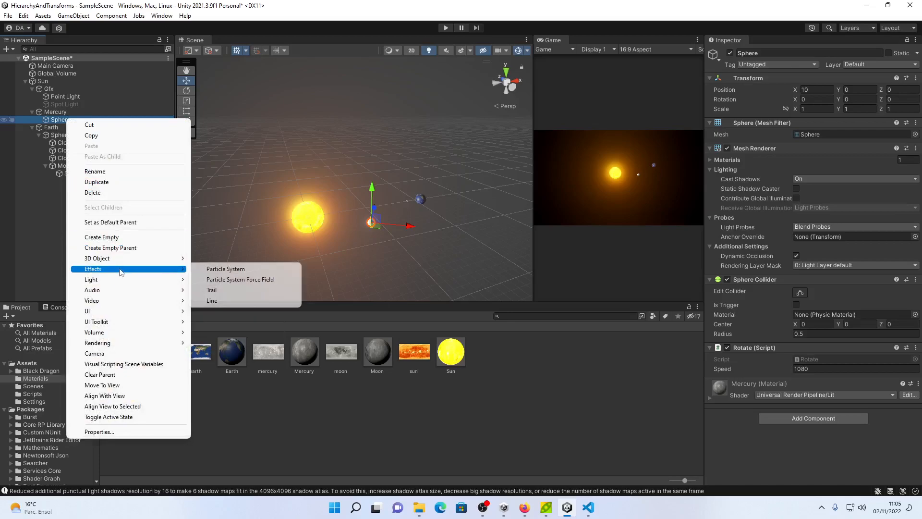
left_click(212, 289)
Move Mercury's trail object around the scene to preview its effect, and undo the move.
mouse_move(374, 229)
left_mouse_down()
mouse_move(408, 253)
mouse_move(459, 160)
mouse_move(368, 234)
mouse_move(255, 275)
mouse_move(292, 174)
mouse_move(481, 248)
mouse_move(457, 171)
mouse_move(371, 284)
left_mouse_up()
key("ctrl+z")
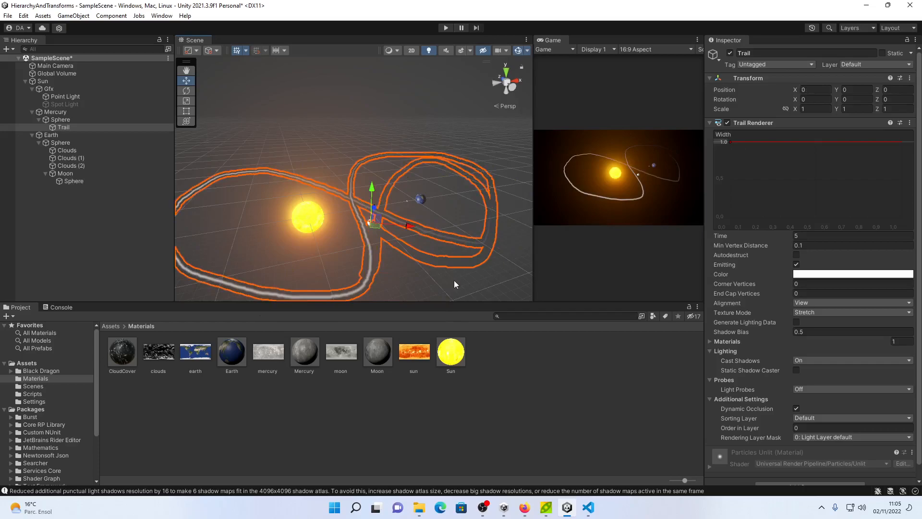
scroll(773, 285, "down", 1)
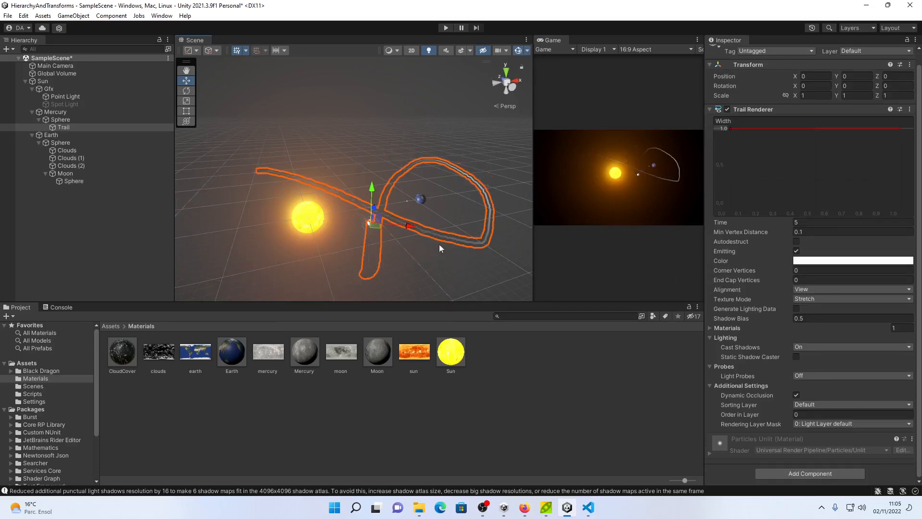
Start play mode and set the Trail Renderer's Time on Mercury's trail to 1.
left_click(444, 27)
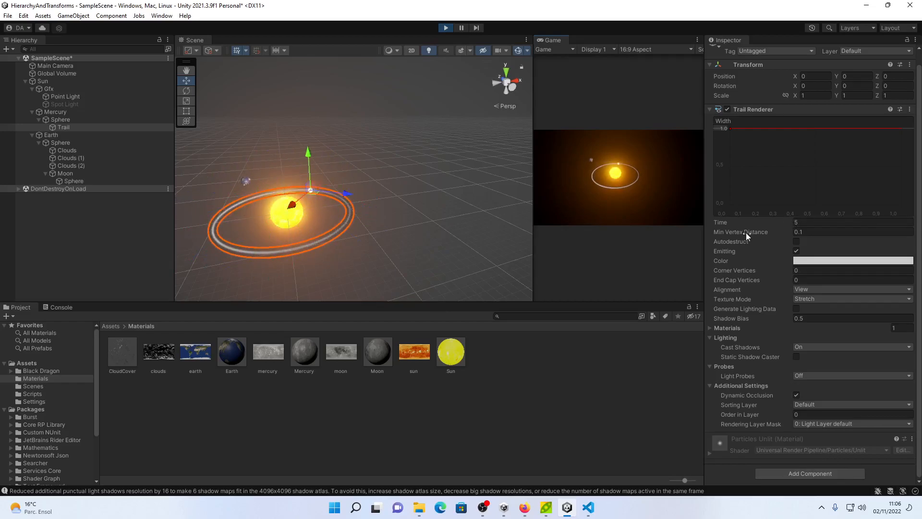
left_click(83, 120)
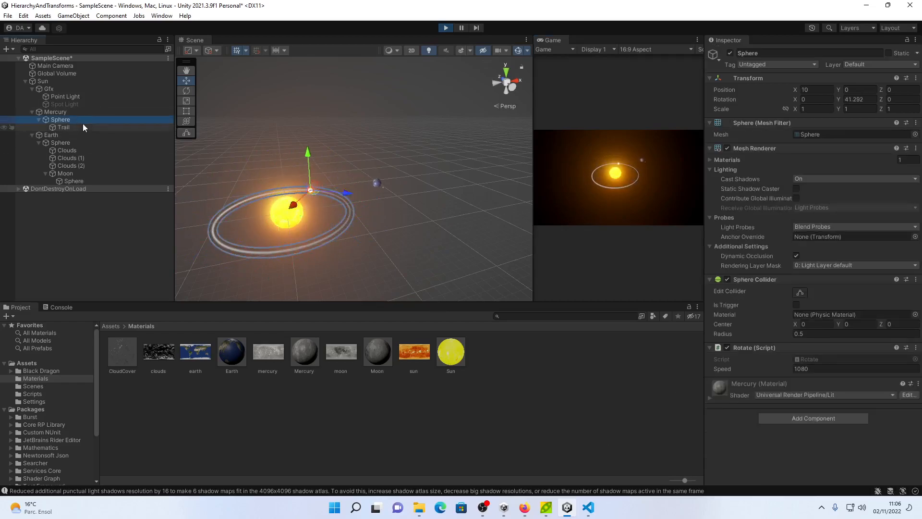
left_click(82, 125)
left_click(805, 236)
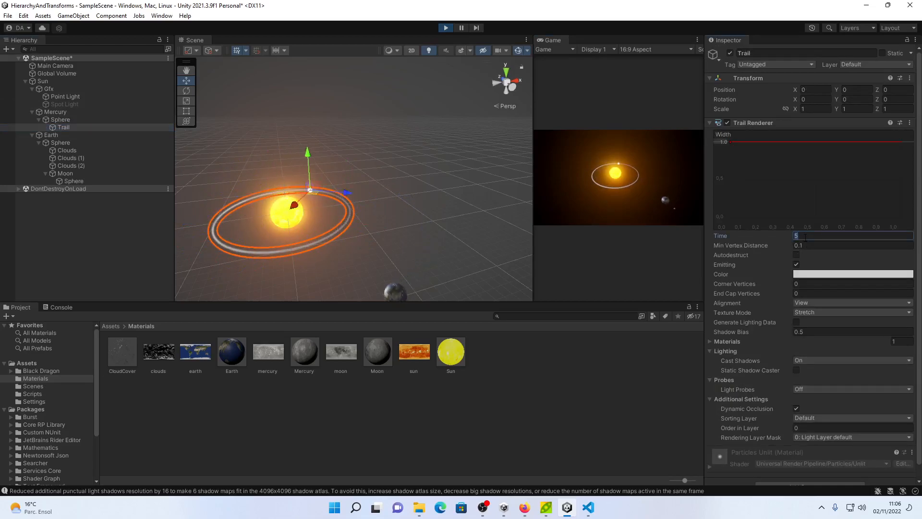
type("1")
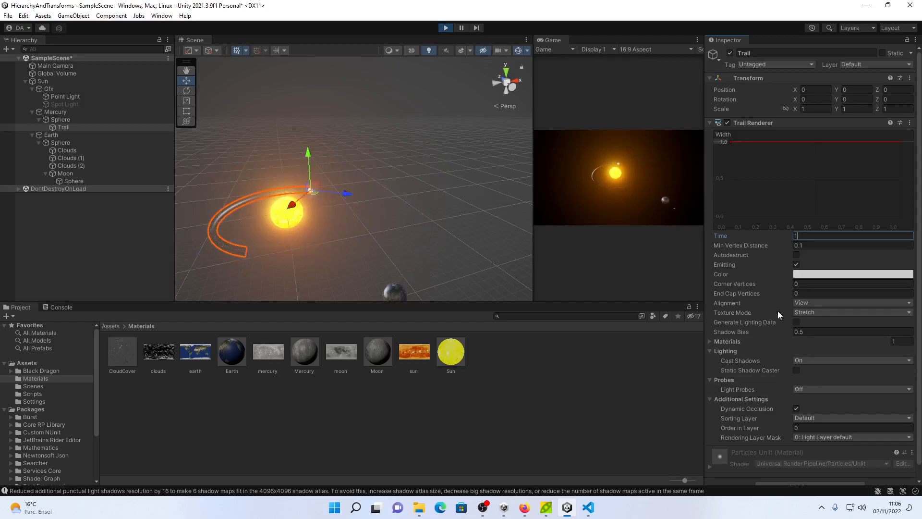
Try the Tile texture mode on Mercury's trail and switch it back to Stretch.
left_click(808, 313)
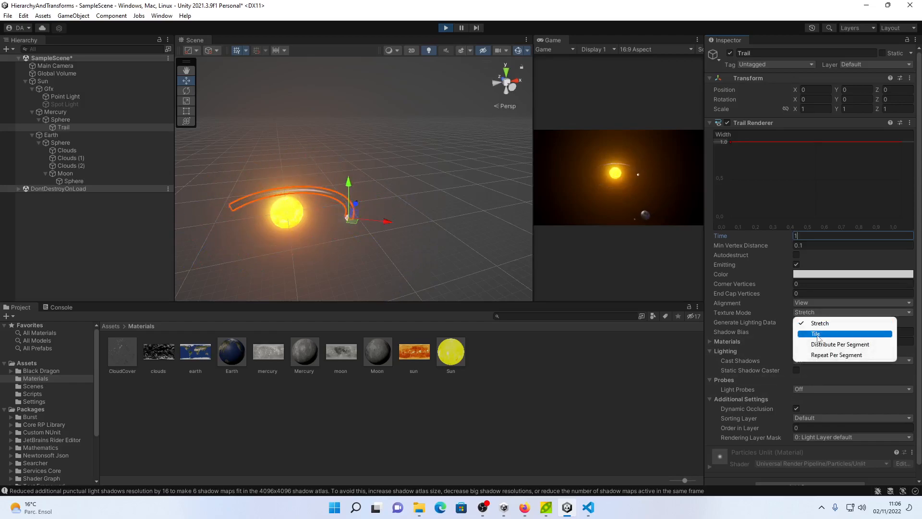
left_click(817, 334)
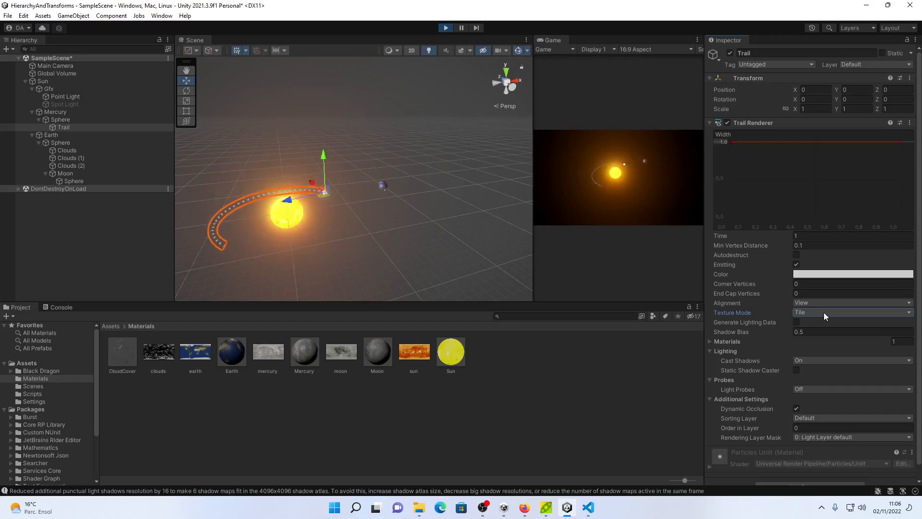
left_click(823, 312)
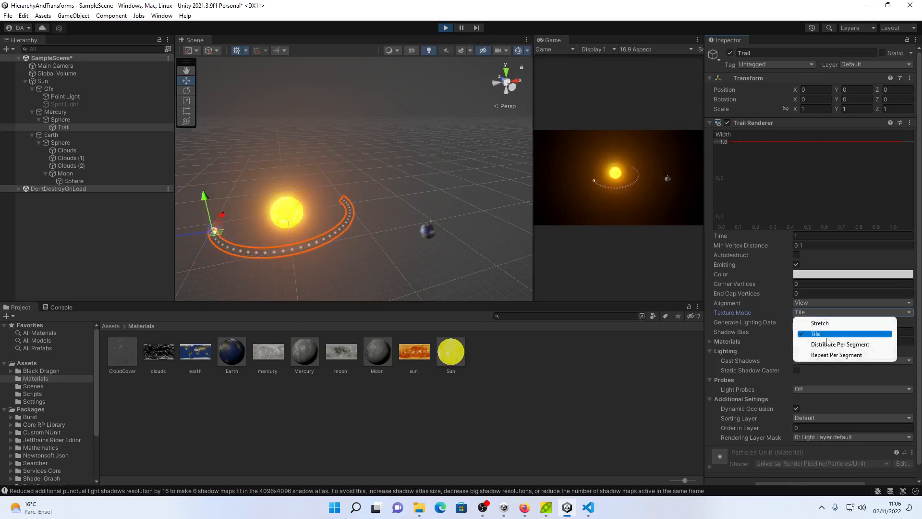
left_click(827, 324)
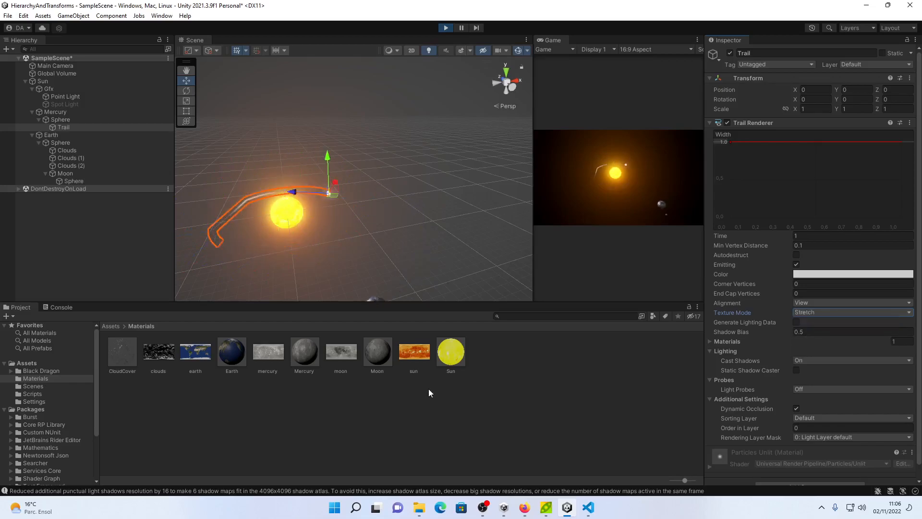
Create a new material named Trail in the Materials folder.
right_click(523, 367)
mouse_move(624, 110)
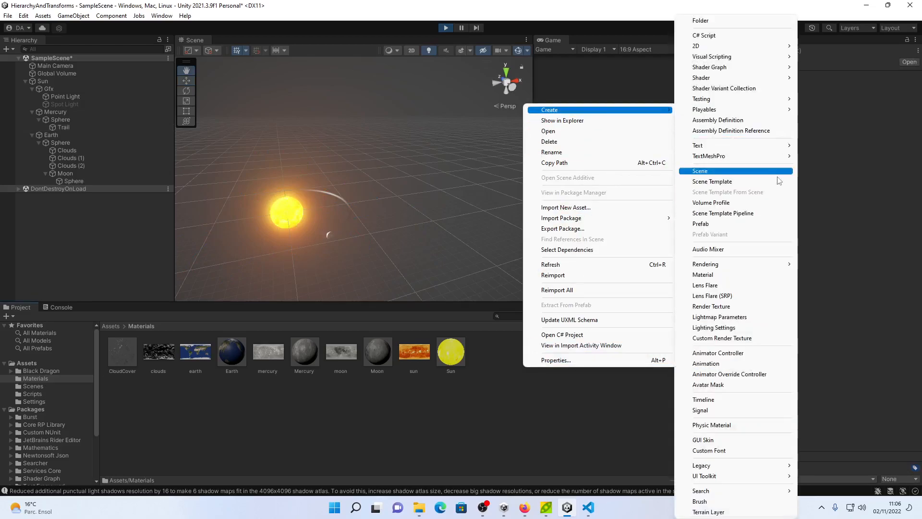
left_click(719, 275)
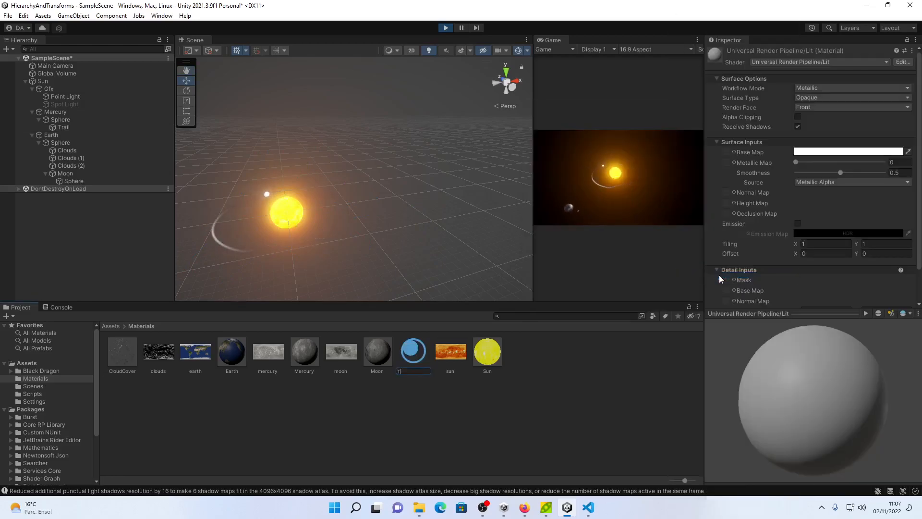
key("Return")
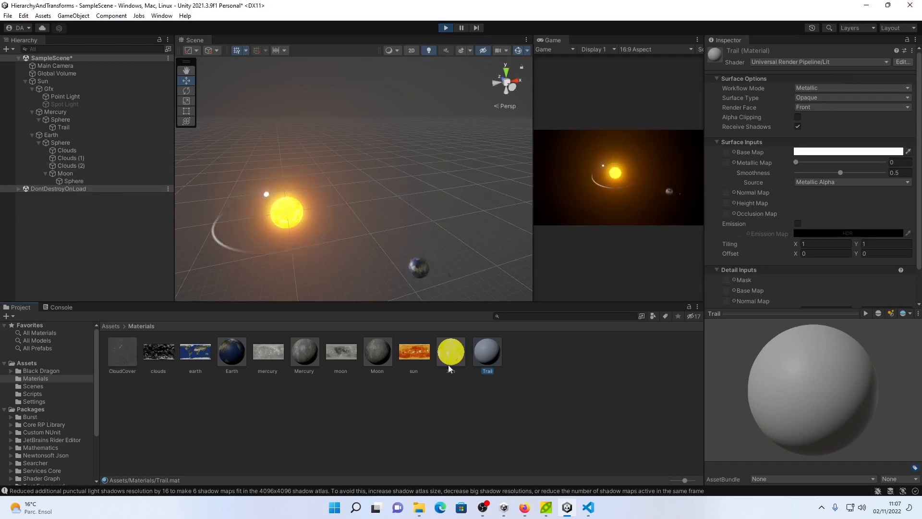
Change the Trail material's shader to Universal Render Pipeline/Particles/Unlit and assign the material to Mercury's trail.
left_click(806, 63)
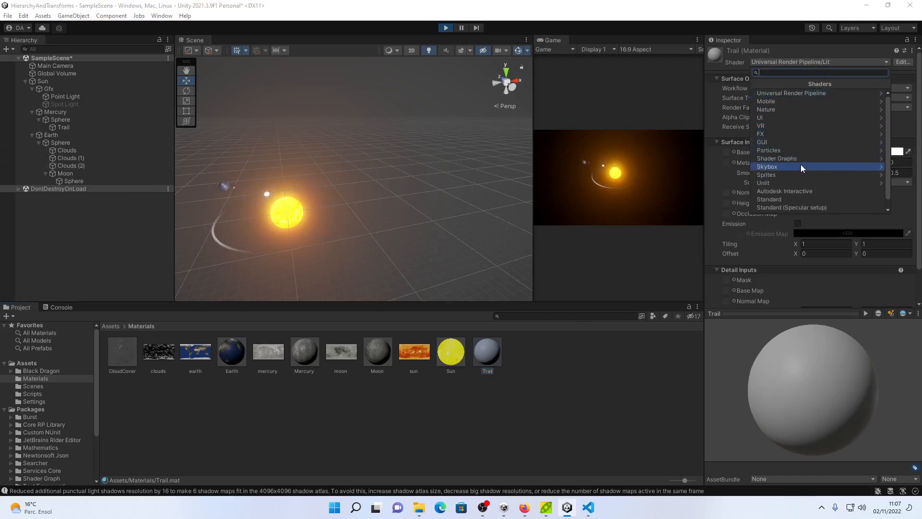
left_click(796, 92)
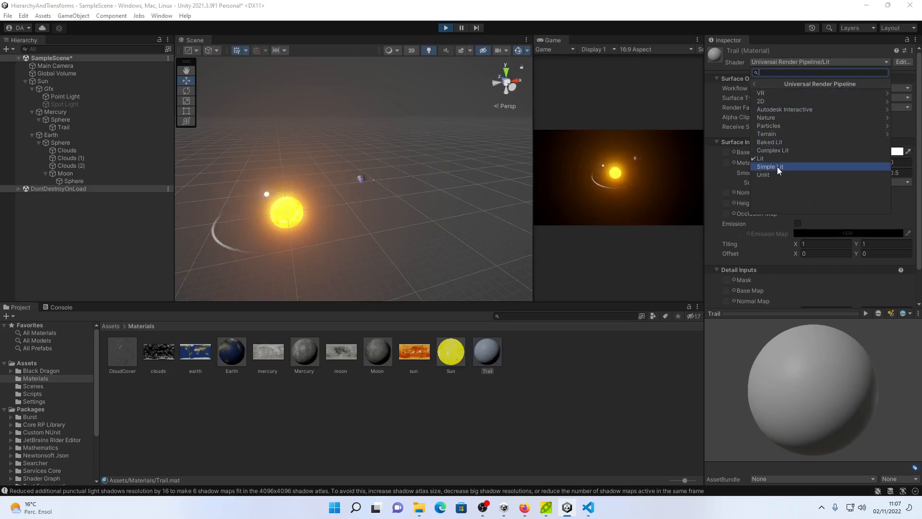
left_click(783, 123)
left_click(780, 108)
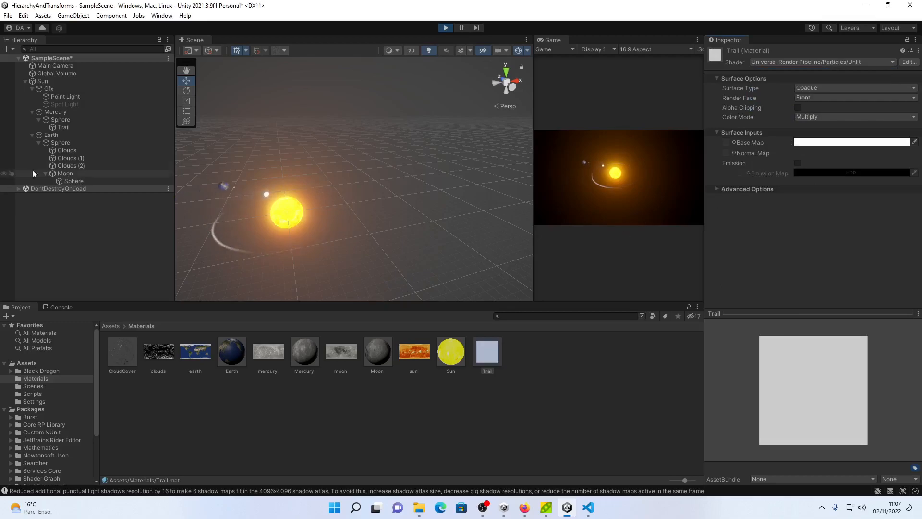
left_click(70, 126)
left_click_drag(487, 351, 737, 478)
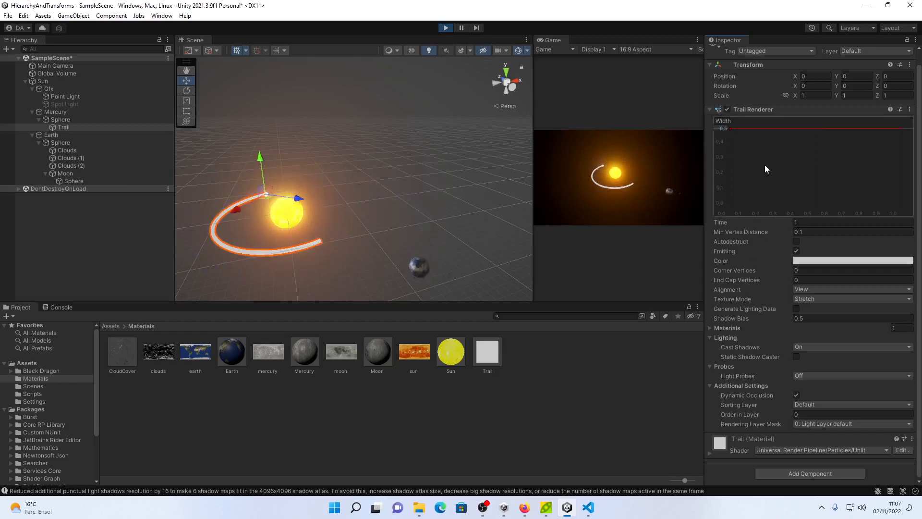
Shape the trail's width curve to start at 0.5 and taper to about 0 at its end.
left_click_drag(724, 129, 726, 160)
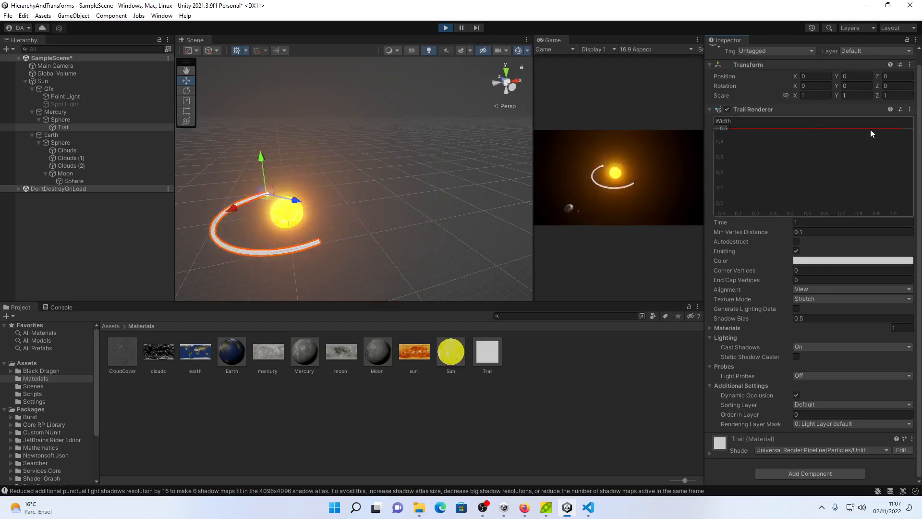
left_click(899, 128)
left_click_drag(898, 128, 902, 206)
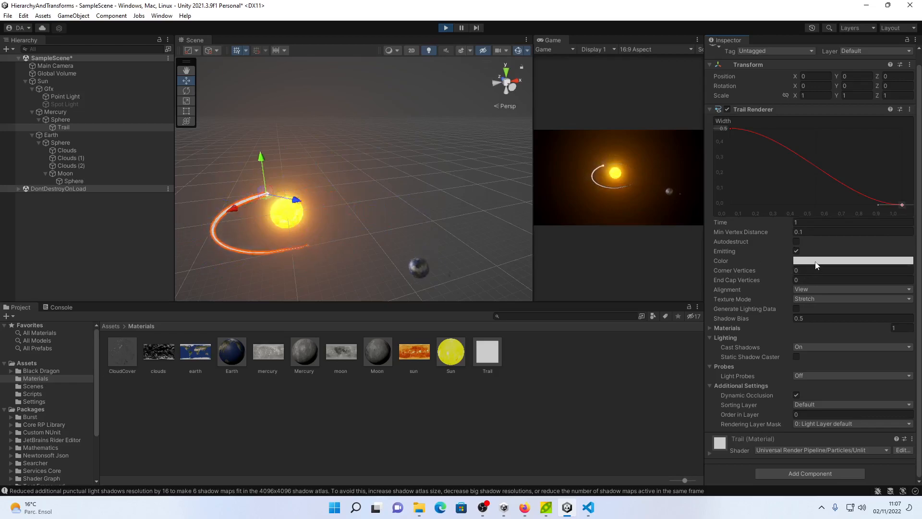
Set the Trail material's Surface Type to Transparent, keeping the Alpha blending mode.
left_click(498, 354)
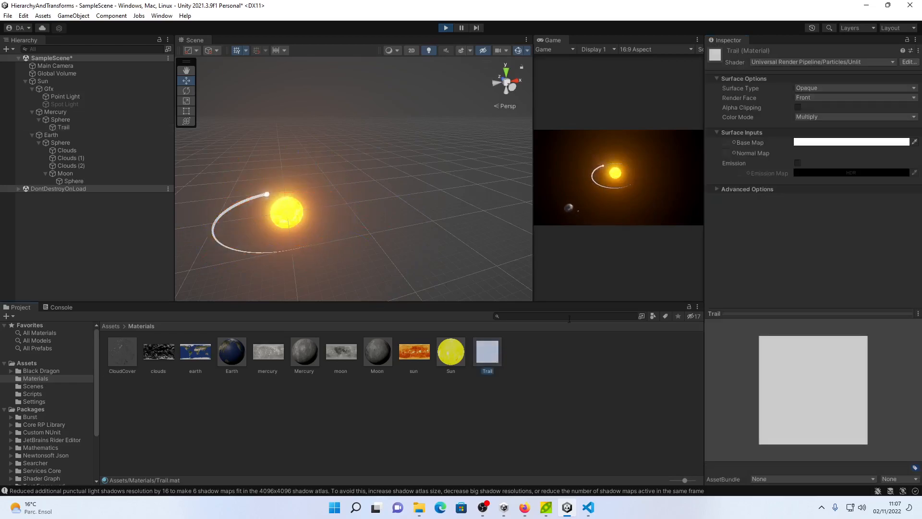
left_click(810, 87)
left_click(833, 109)
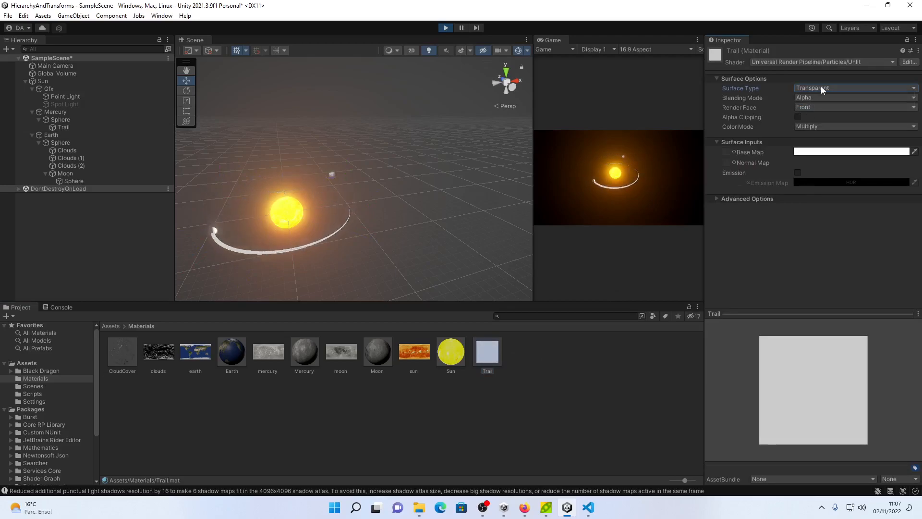
left_click(812, 97)
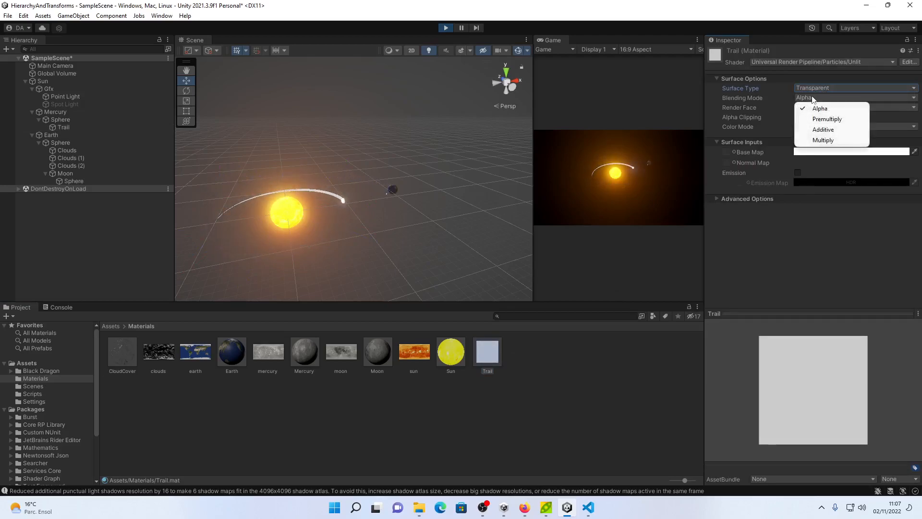
left_click(765, 210)
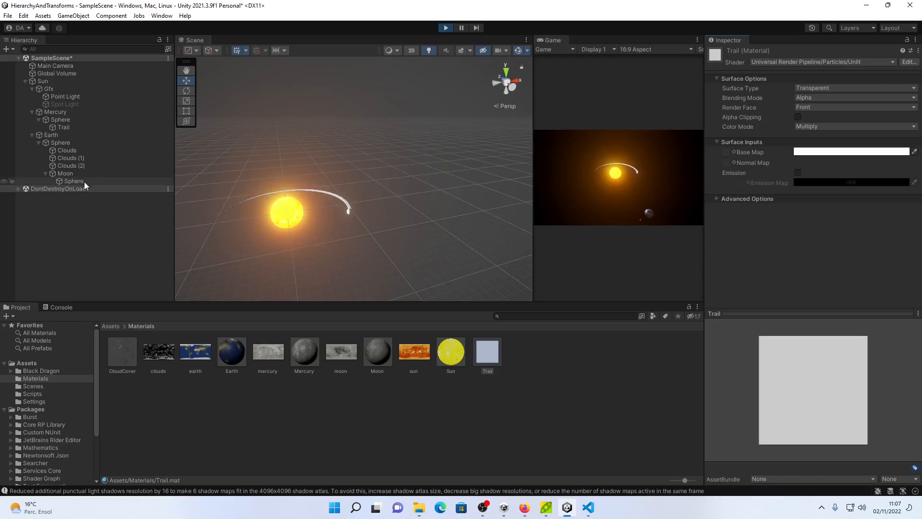
Fade the color gradient of Mercury's trail from alpha 110 at the start to alpha 0 at the end.
left_click(77, 128)
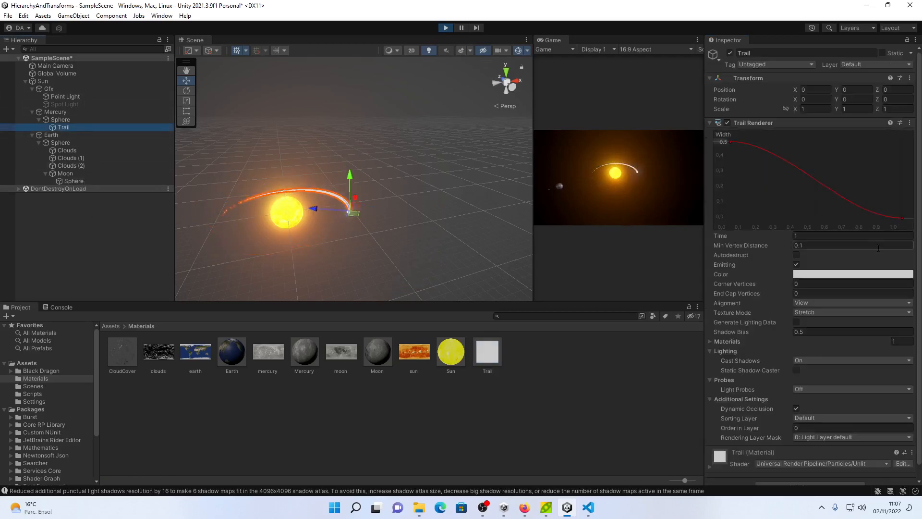
left_click(846, 274)
left_click(751, 248)
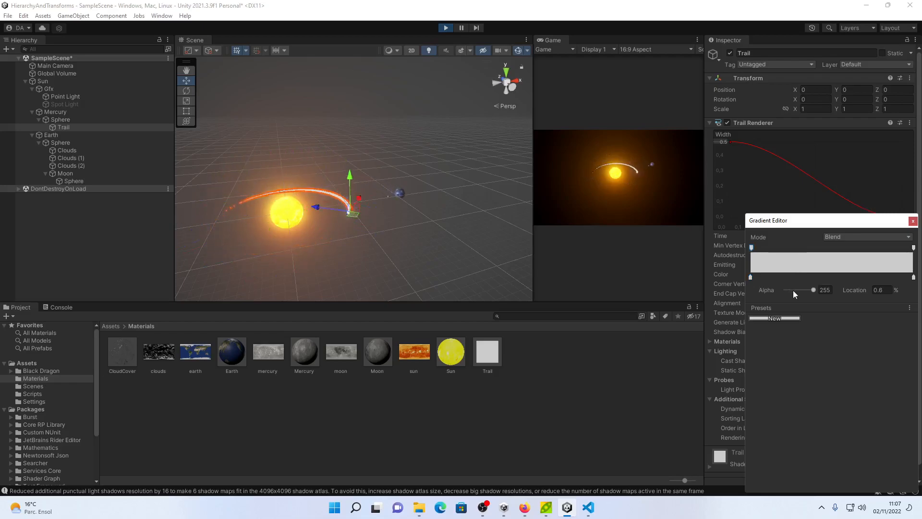
left_click(914, 247)
left_click_drag(805, 289, 780, 291)
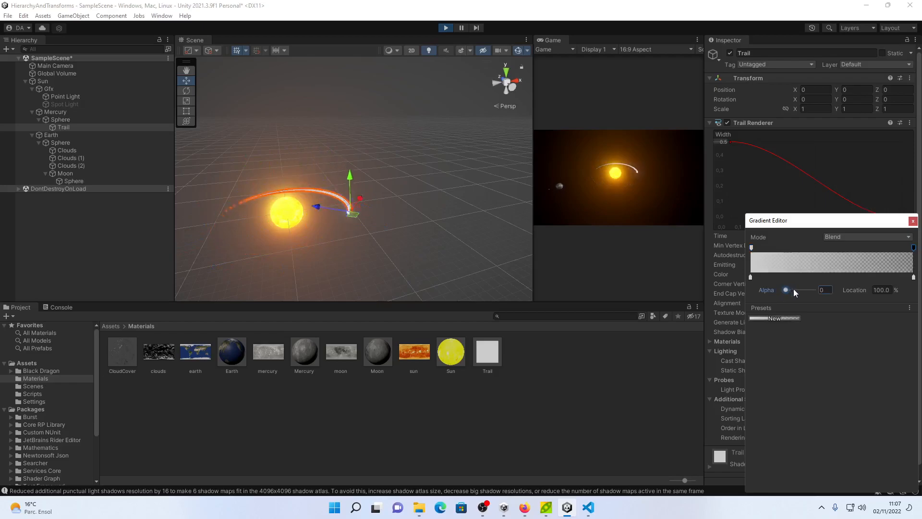
left_click(752, 248)
left_click(798, 290)
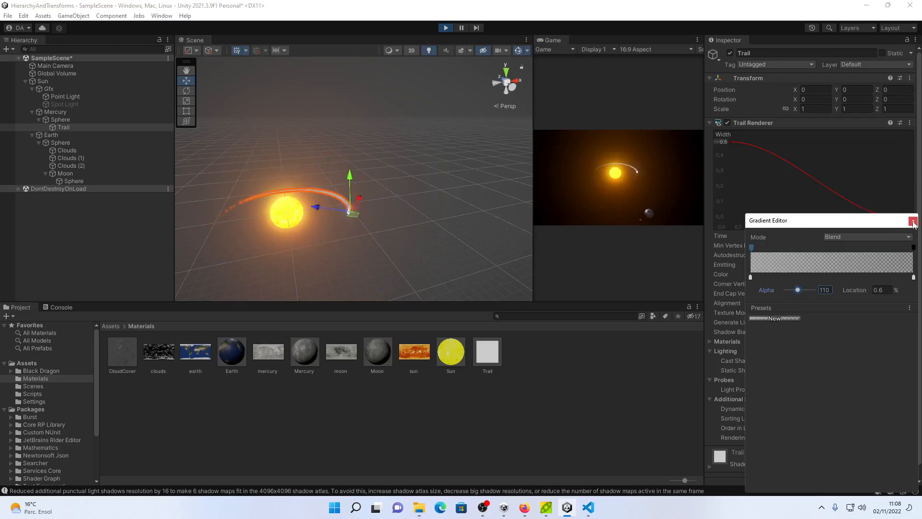
Set the trail gradient's starting color to cyan 0EFFFD and the trail's Time to 2.
left_click(751, 277)
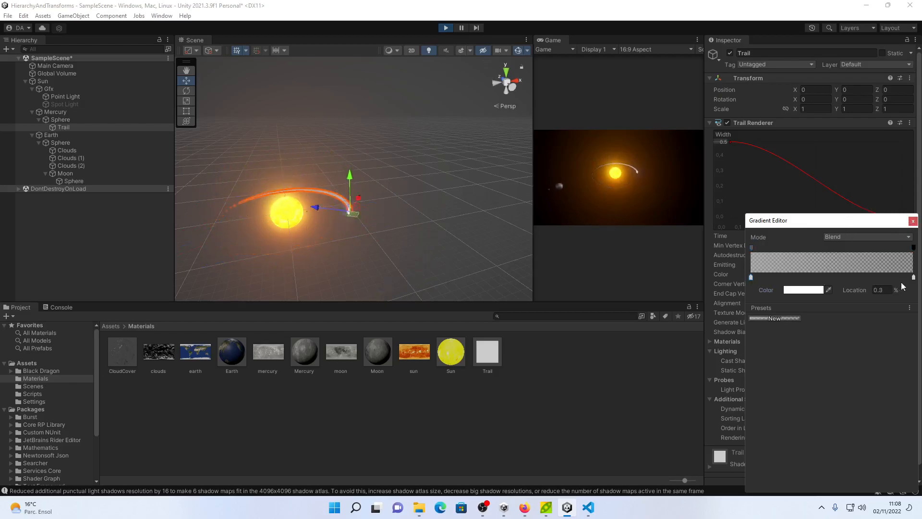
left_click(812, 291)
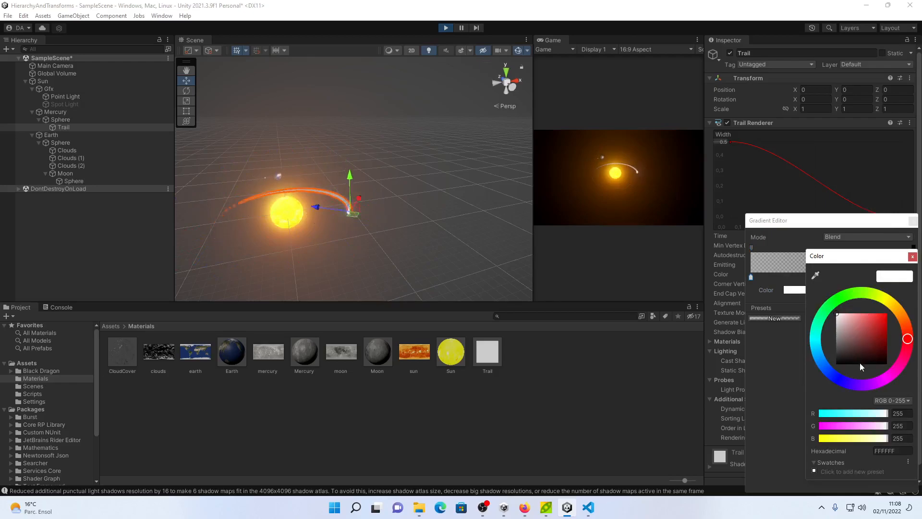
left_click(817, 338)
left_click_drag(872, 324, 885, 312)
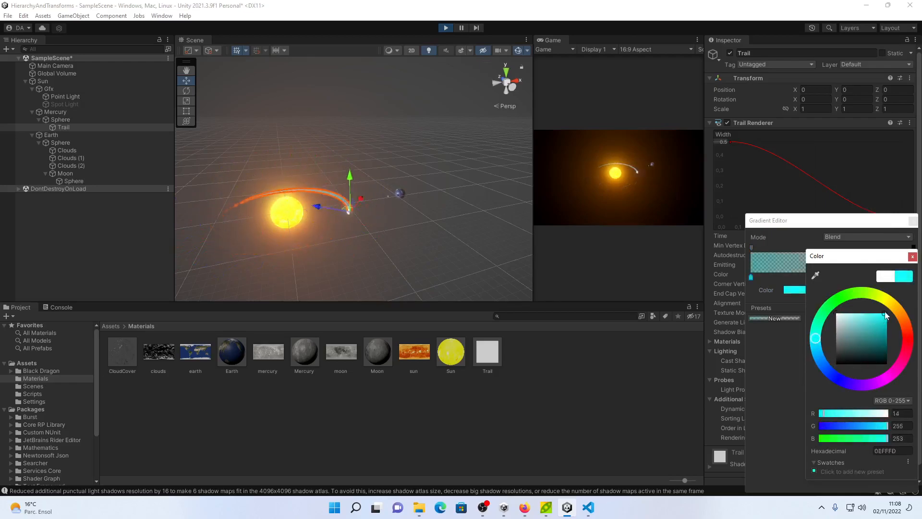
left_click(912, 256)
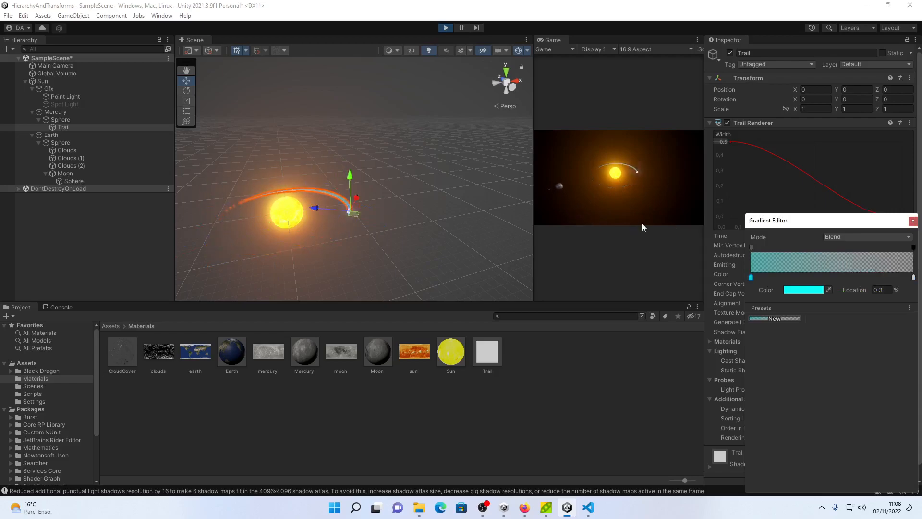
left_click(912, 221)
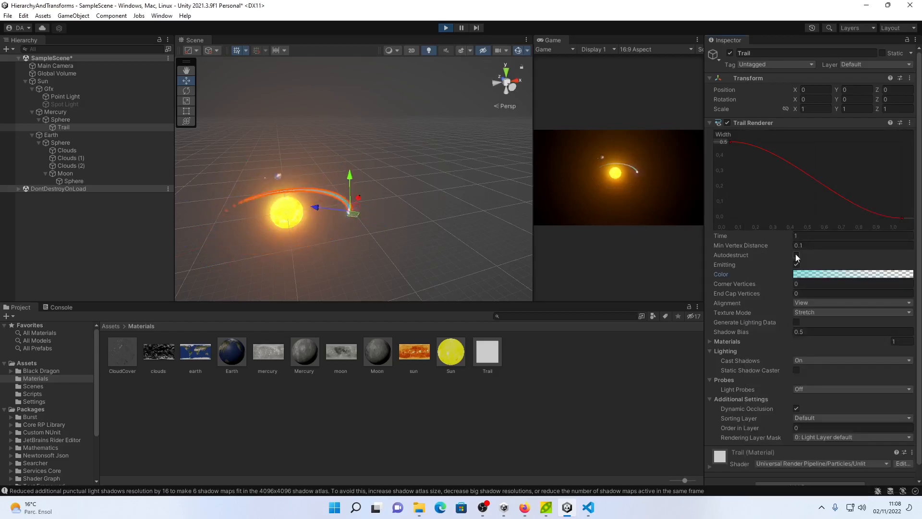
type("2")
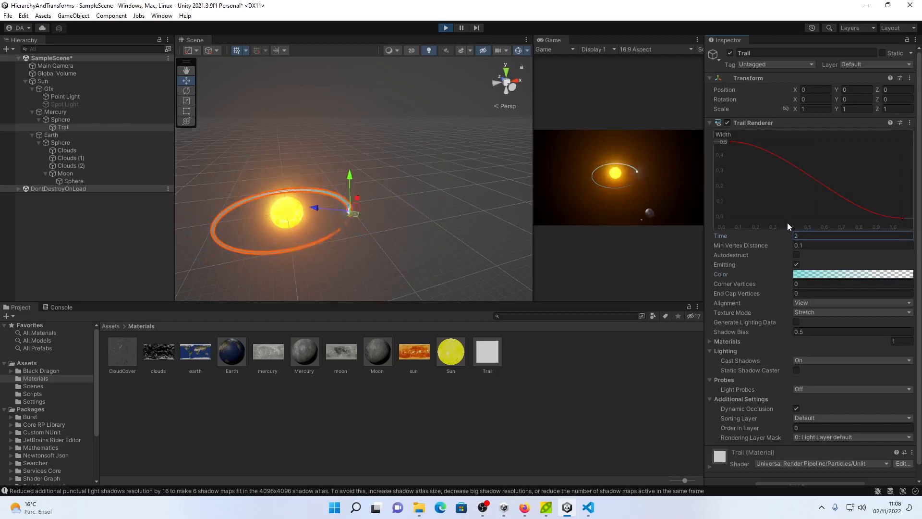
left_click(534, 168)
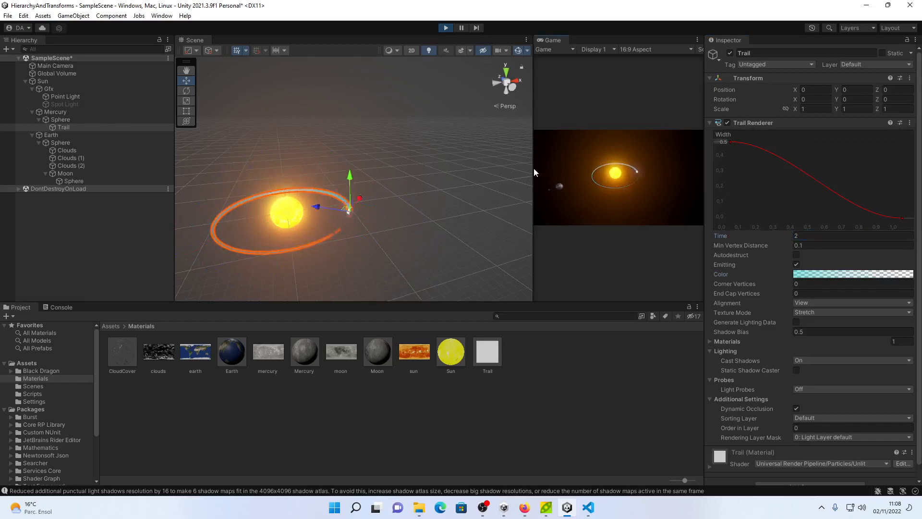
Copy the Trail Renderer component of Mercury's trail, exit play mode and paste its values back onto the same component.
left_click(155, 127)
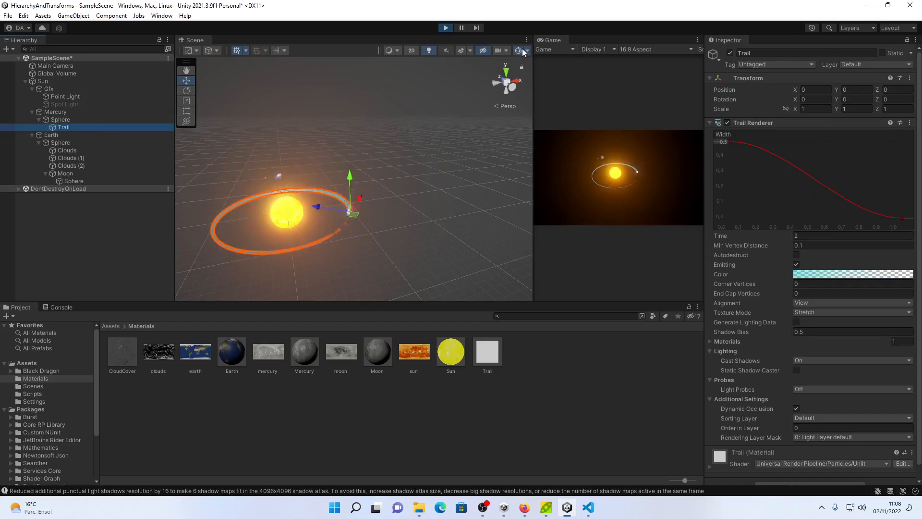
left_click(915, 40)
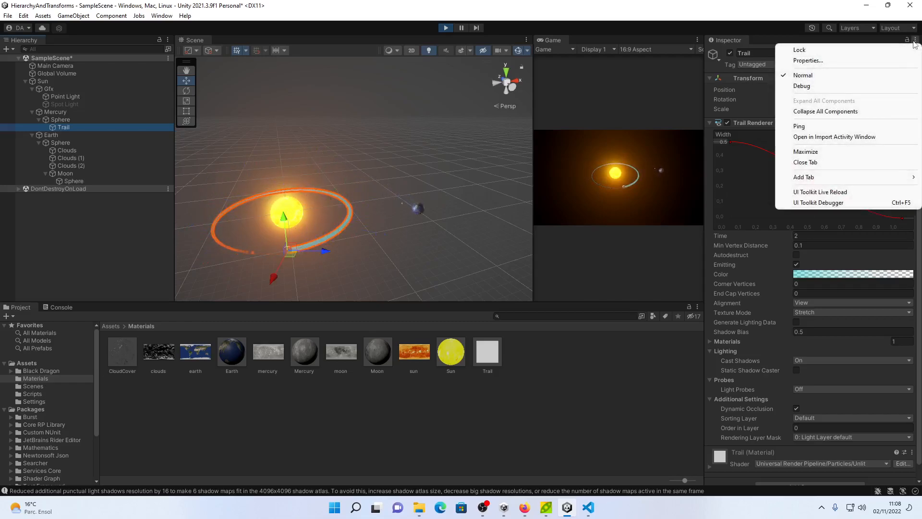
left_click(703, 4)
left_click(910, 123)
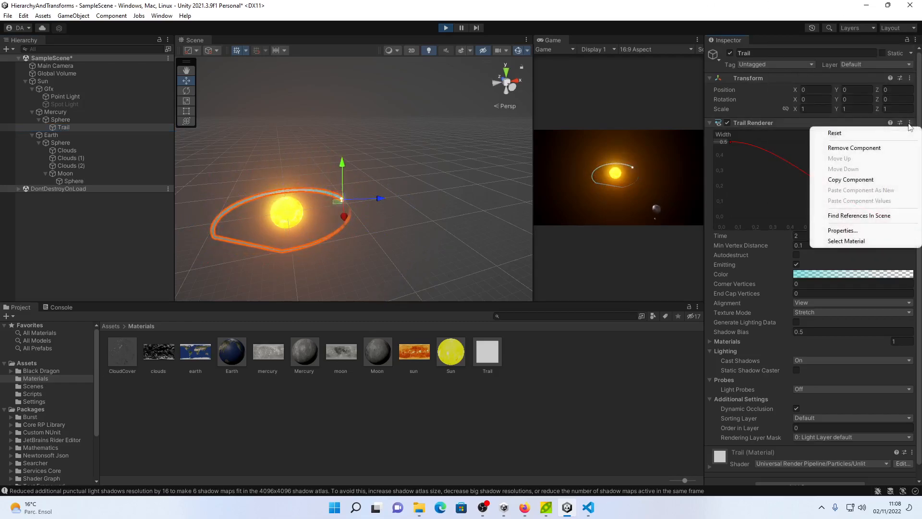
left_click(871, 180)
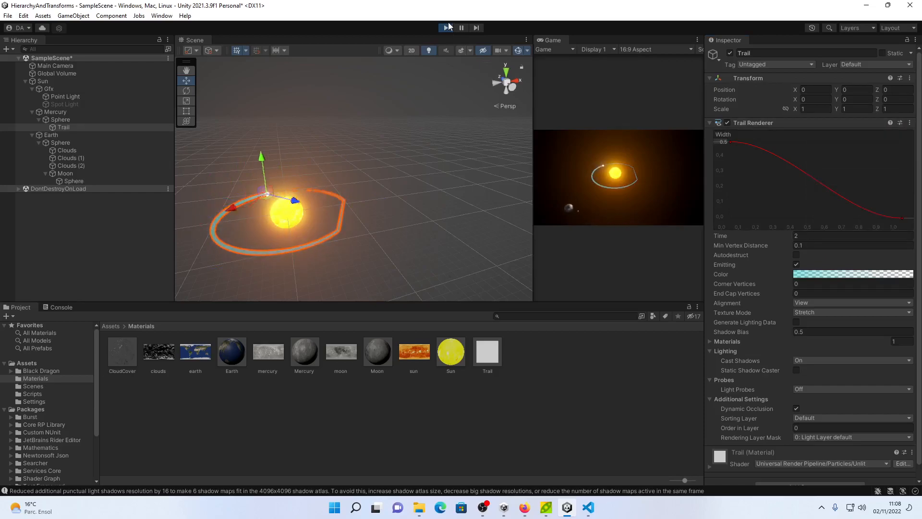
left_click(446, 28)
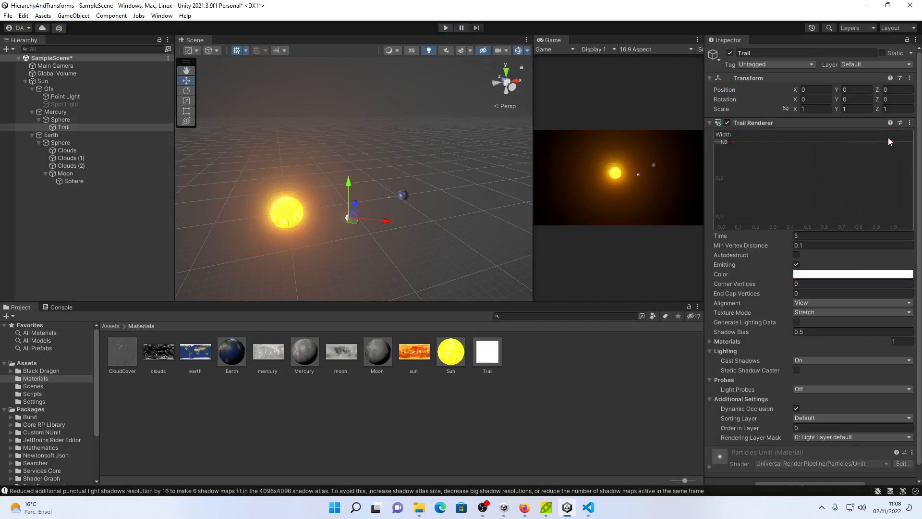
left_click(910, 122)
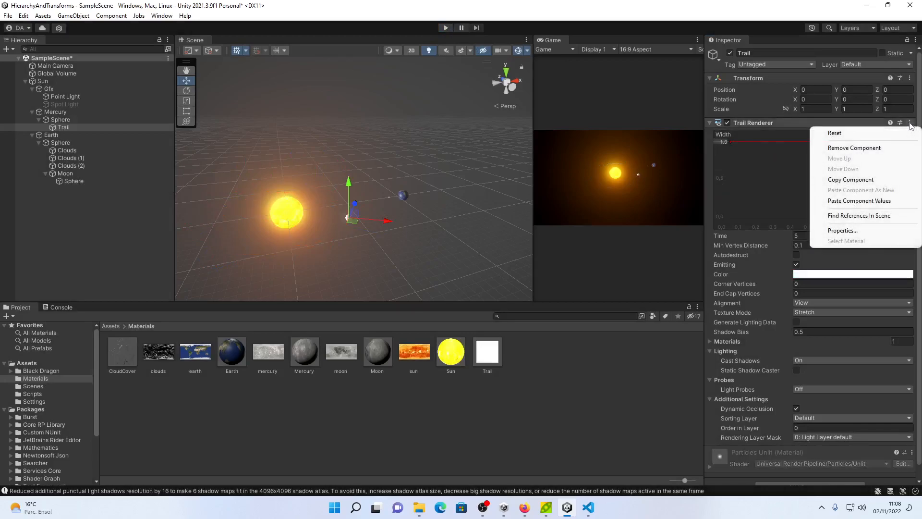
left_click(860, 201)
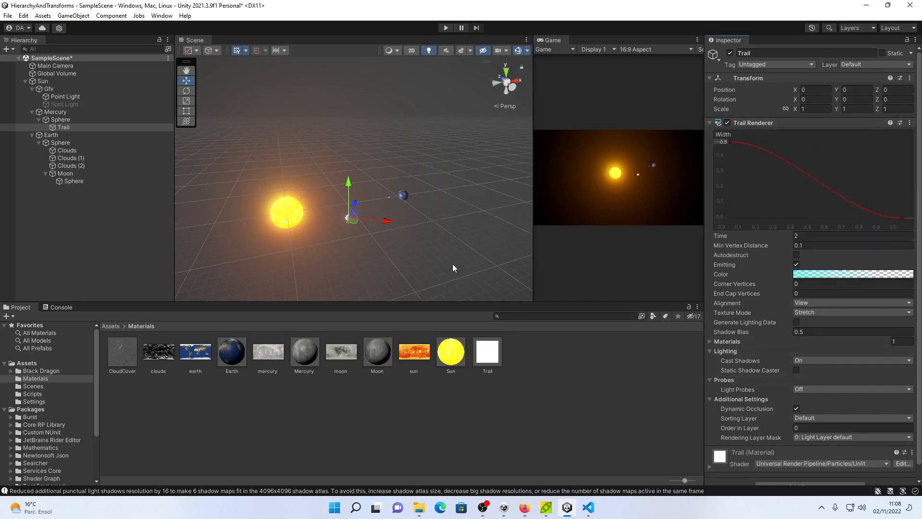
Duplicate Mercury's Trail object as a child of Earth's Sphere and as another child of Moon.
left_click(73, 128)
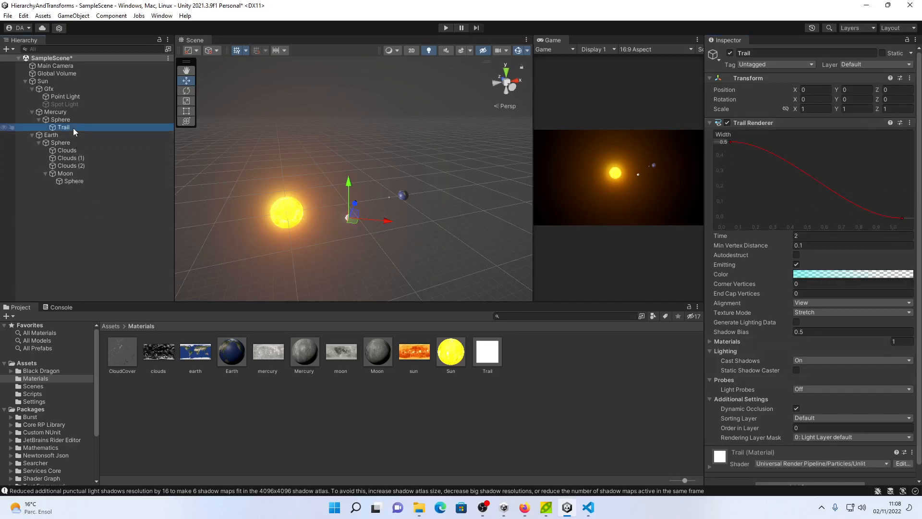
left_click(80, 143)
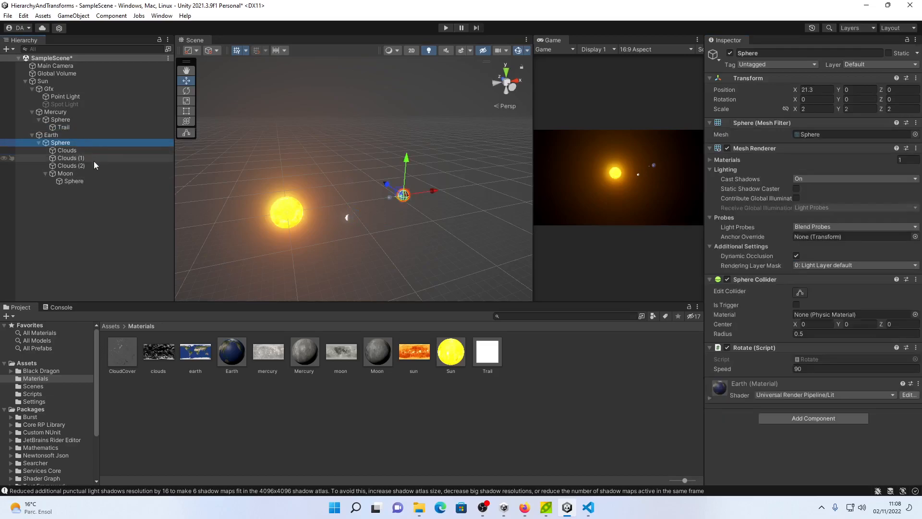
key("ctrl+v")
left_click_drag(54, 190, 68, 147)
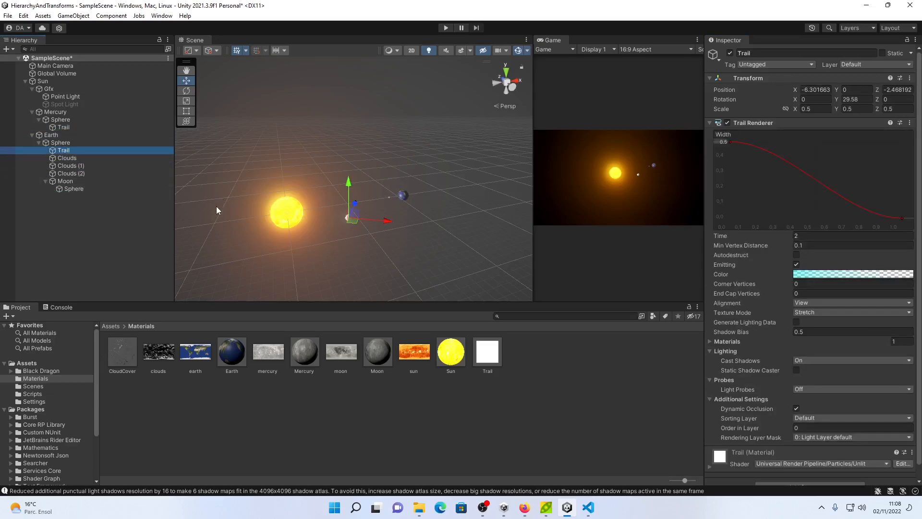
left_click(77, 191)
key("ctrl+v")
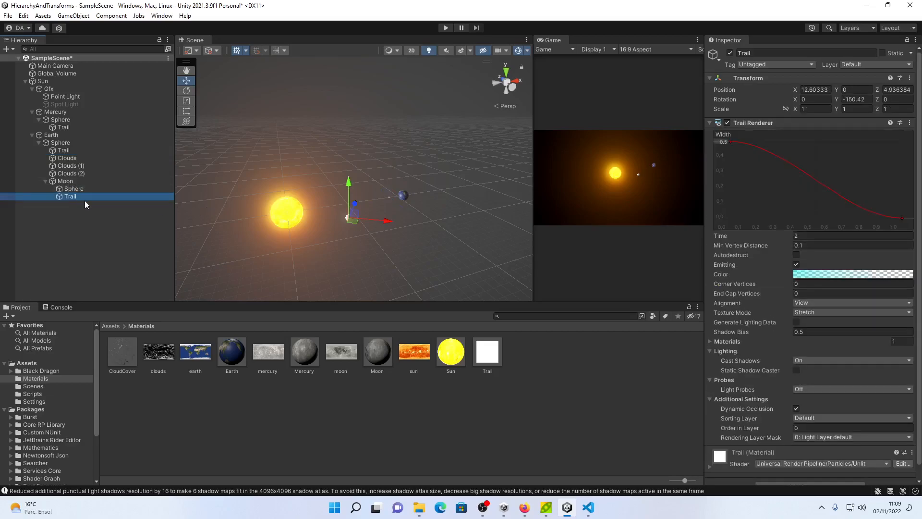
Test the copied trails in play mode, stop it and make the Moon's Trail a child of the Moon's Sphere.
left_click(445, 28)
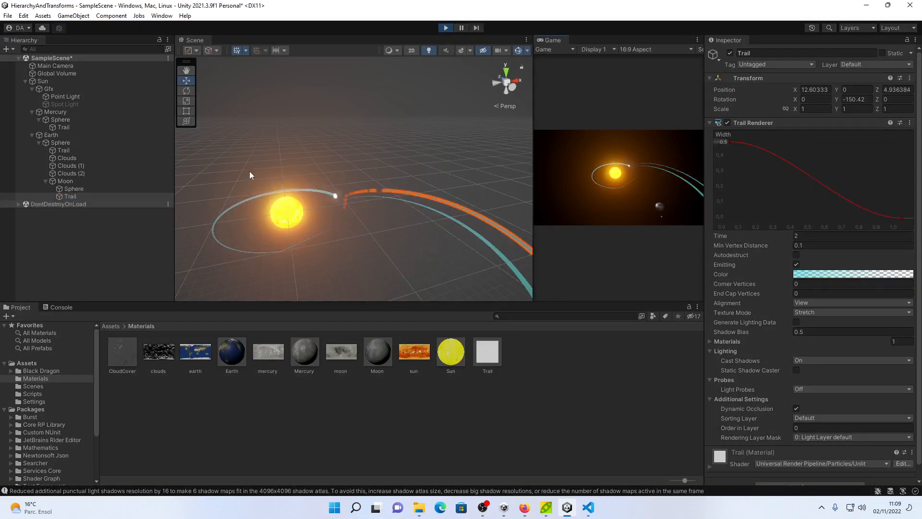
left_click(445, 28)
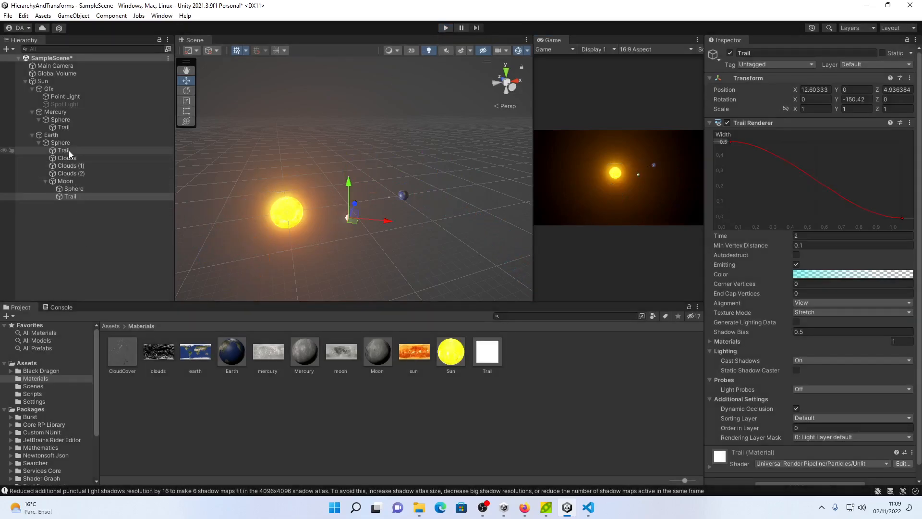
left_click_drag(68, 195, 72, 188)
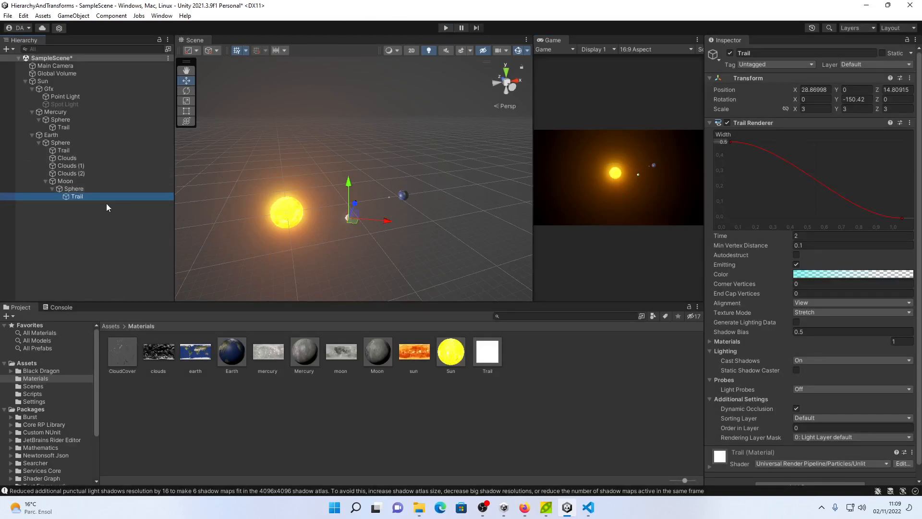
Set the Moon trail's X and Z position and its Y rotation to 0.
left_click(89, 197)
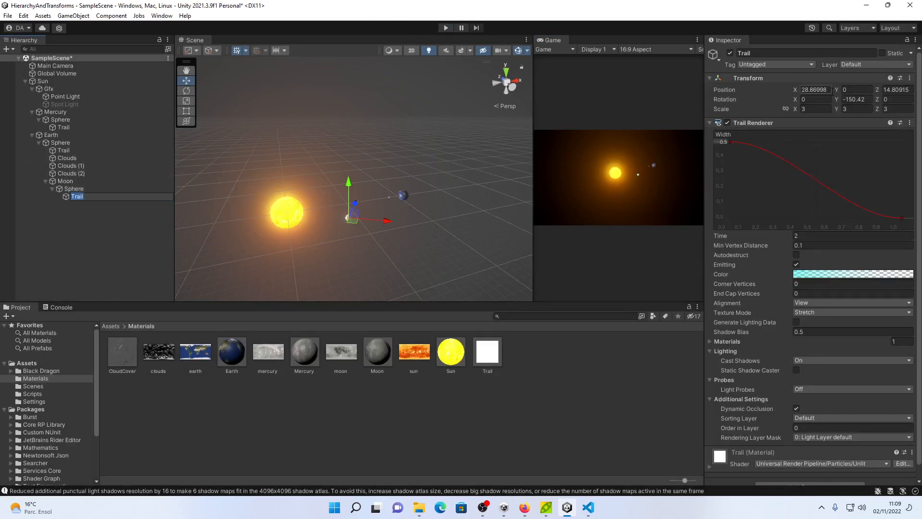
left_click(832, 89)
type("0")
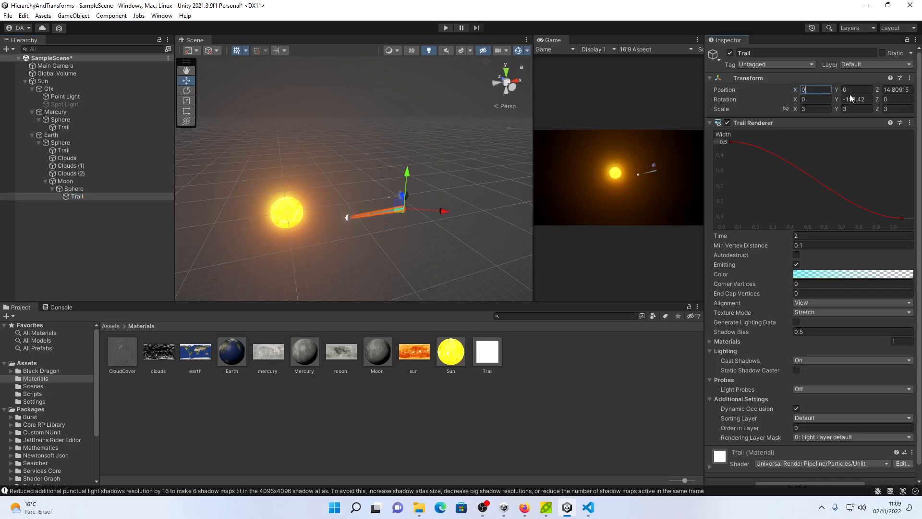
left_click(898, 90)
type("0")
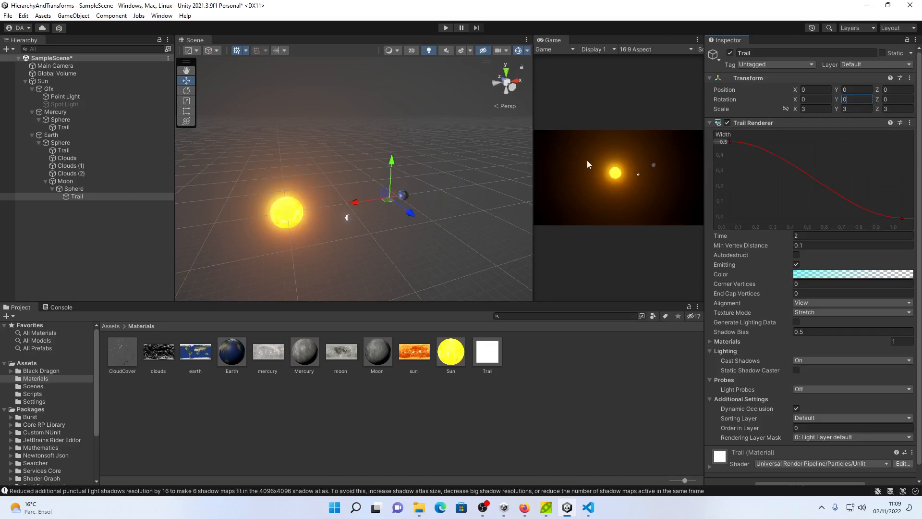
Set the Earth trail's X and Z position and its Y rotation to 0.
left_click(84, 151)
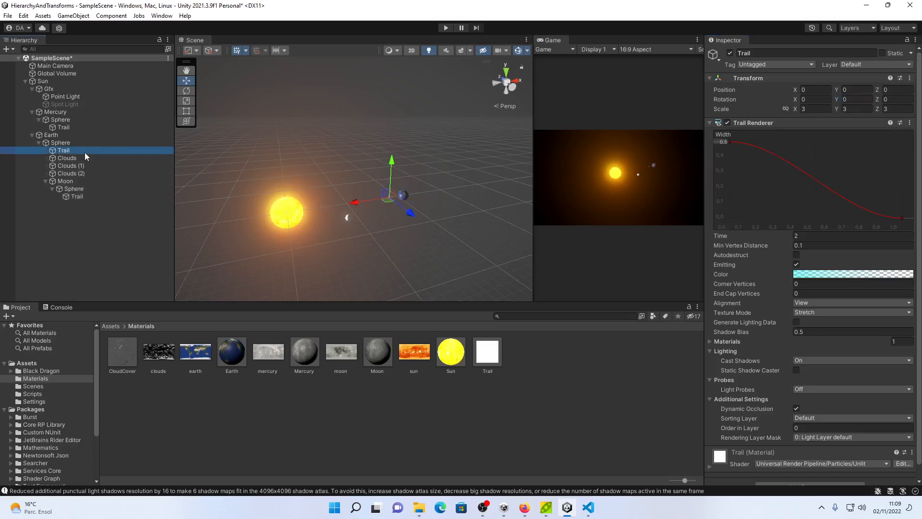
left_click(817, 89)
type("0")
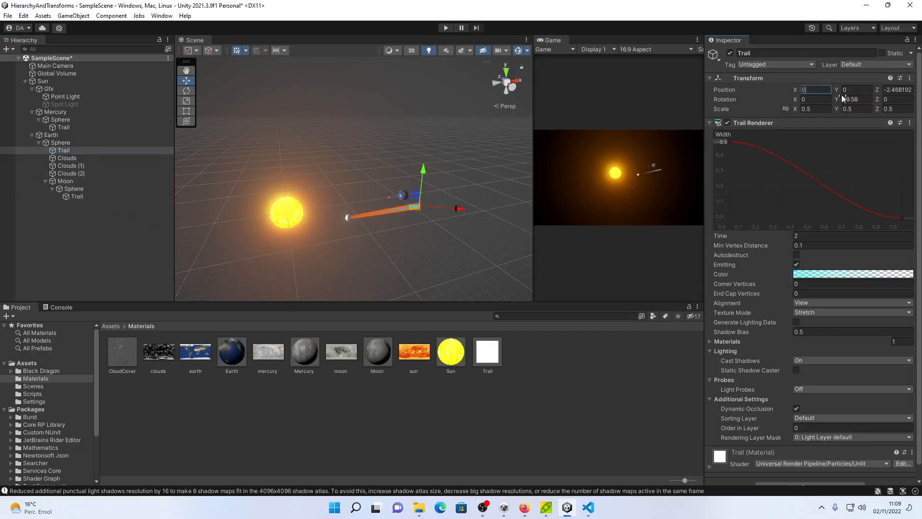
left_click(897, 90)
type("0")
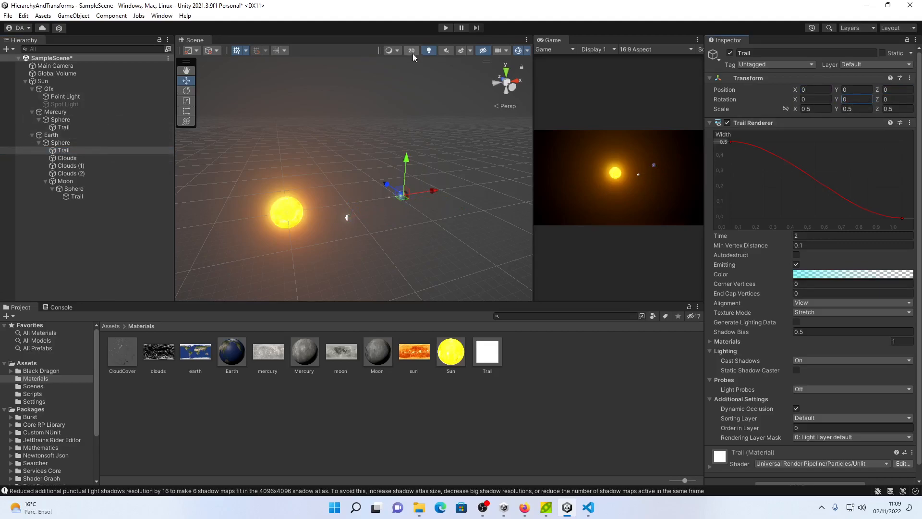
Run the scene in play mode to check the orbit trails and widen the Game view.
left_click(446, 27)
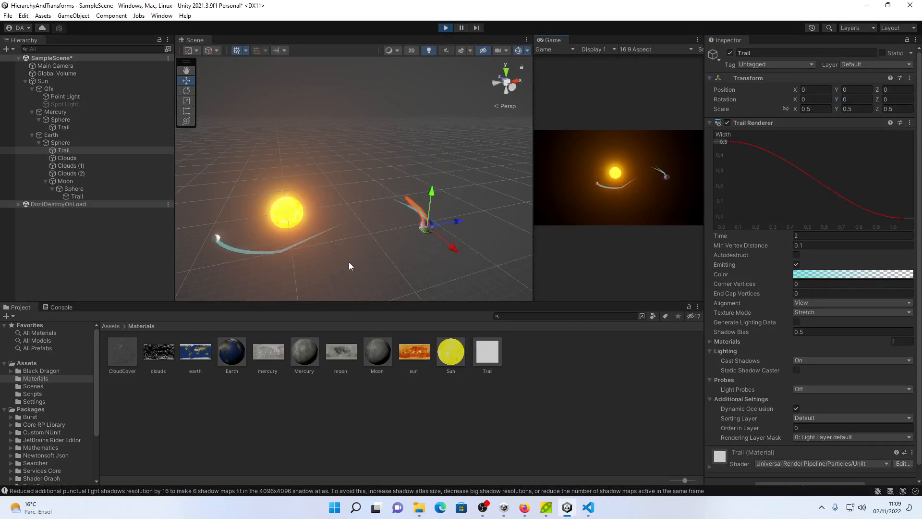
scroll(350, 250, "down", 5)
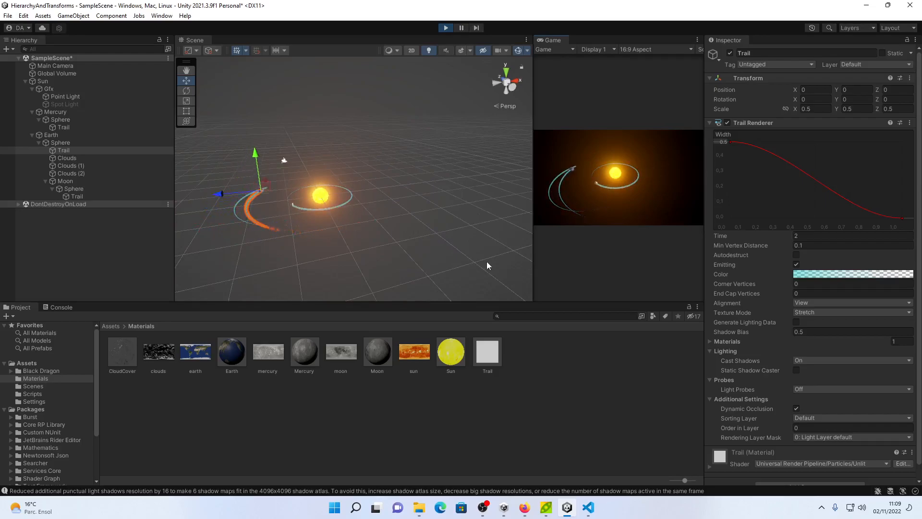
left_click_drag(532, 190, 226, 188)
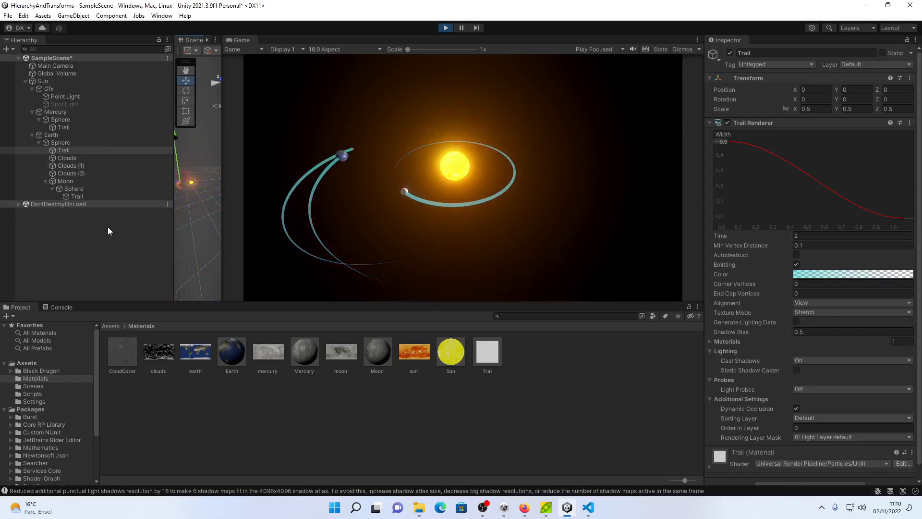
Examine the Moon trail's Trail Renderer settings, including alignment, texture mode and materials, while the scene plays.
left_click(94, 196)
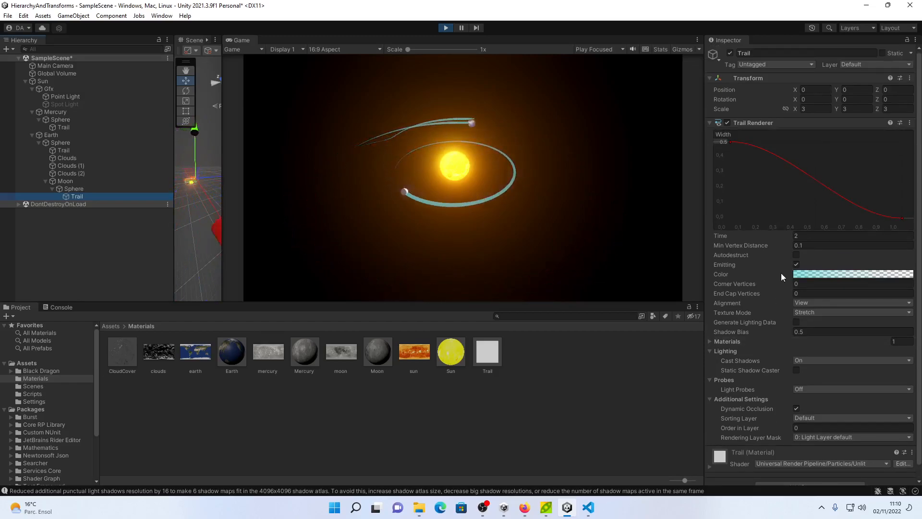
left_click(800, 303)
left_click(780, 301)
left_click(807, 314)
left_click(810, 323)
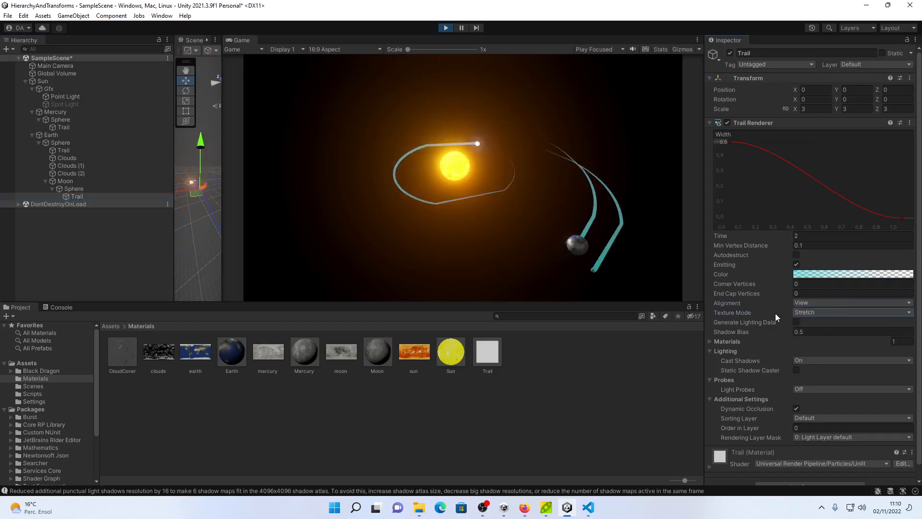
left_click(710, 339)
left_click(710, 339)
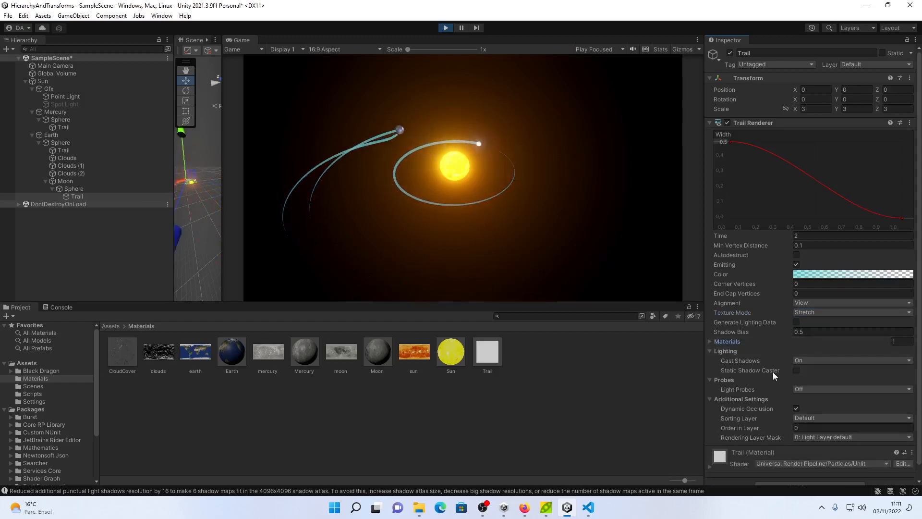
scroll(798, 381, "down", 1)
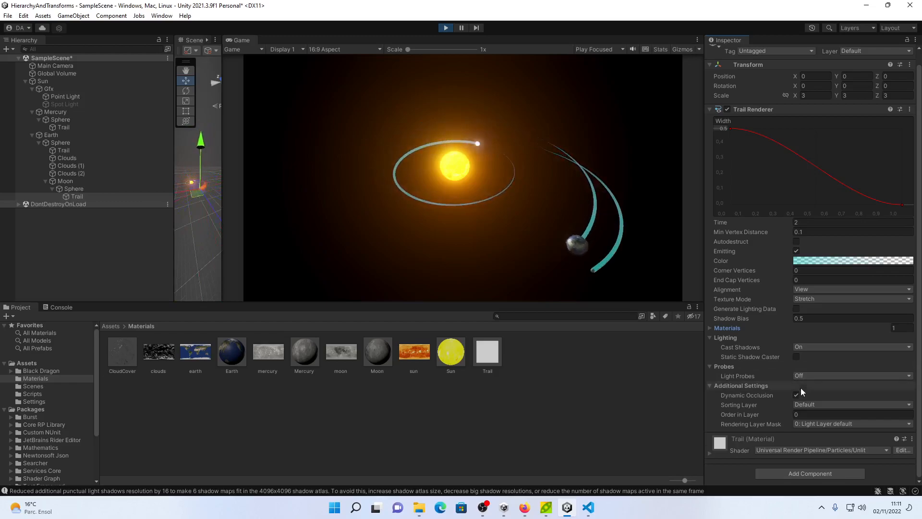
scroll(801, 390, "up", 1)
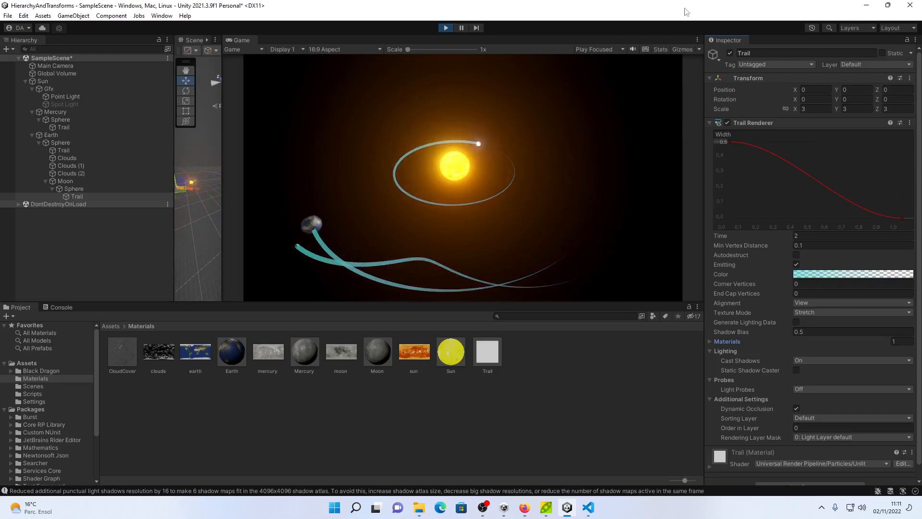
Stop play mode and make Main Camera a child of Sun.
left_click(445, 28)
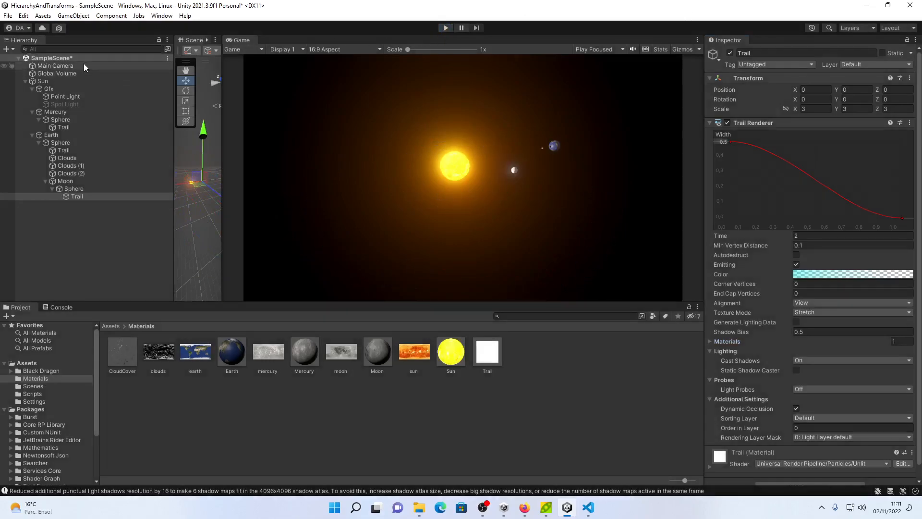
left_click_drag(73, 64, 62, 81)
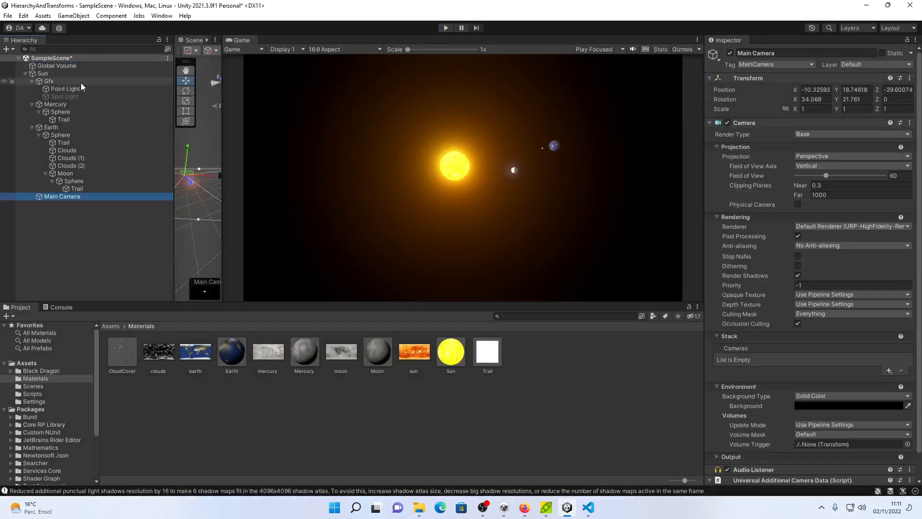
left_click(71, 73)
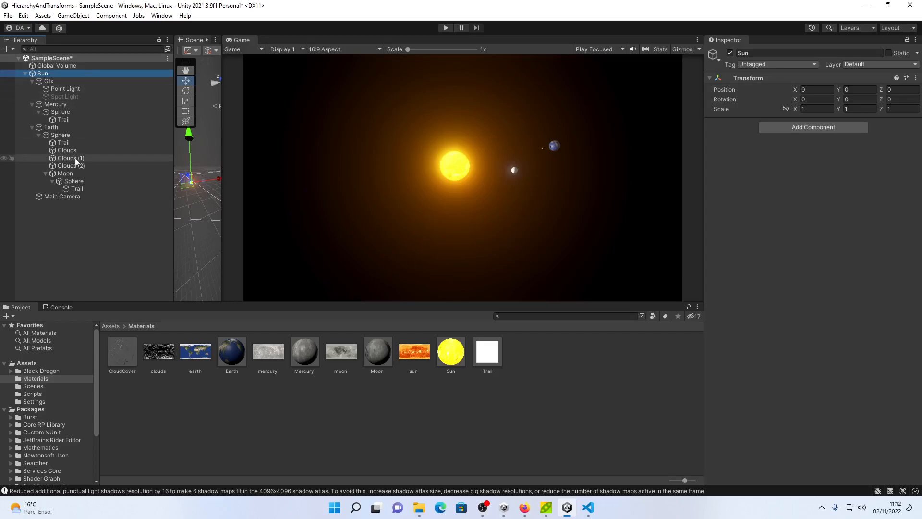
Create a C# script named Move in the Scripts folder and open it in Visual Studio Code, trusting the file.
left_click(33, 394)
right_click(202, 364)
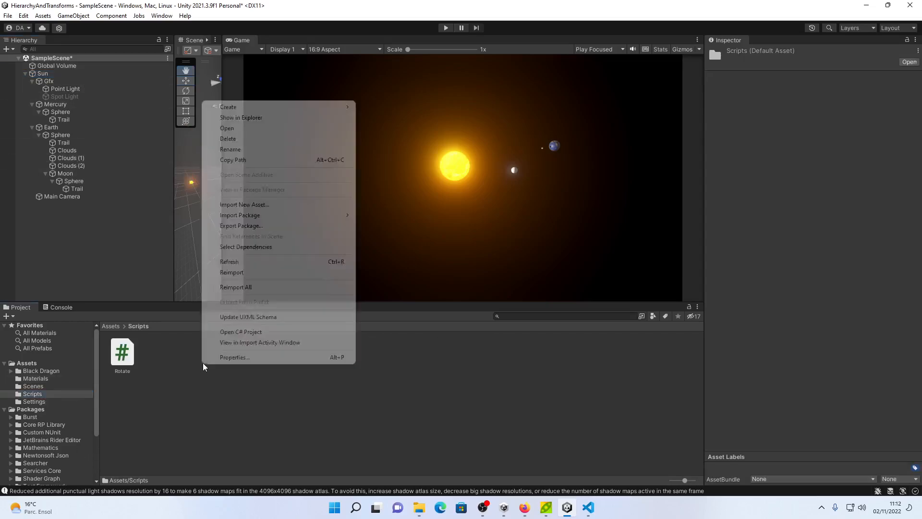
mouse_move(262, 112)
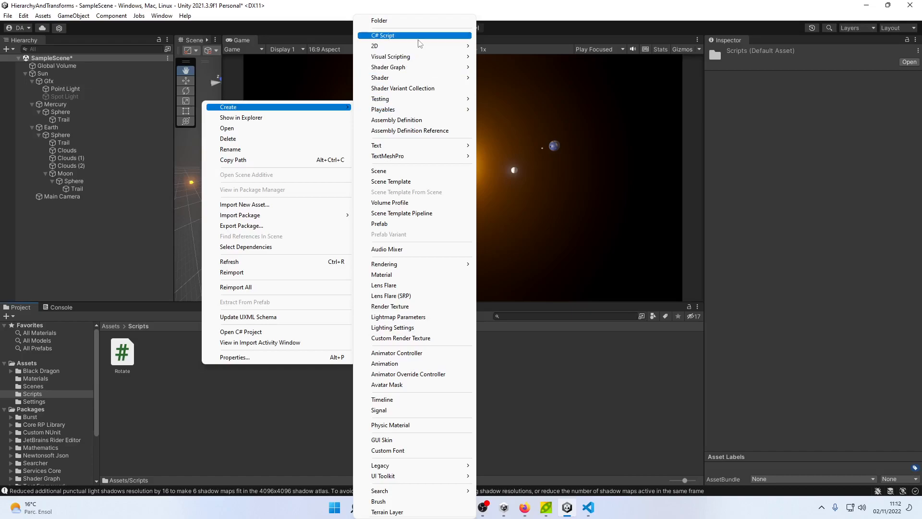
left_click(419, 36)
key("Return")
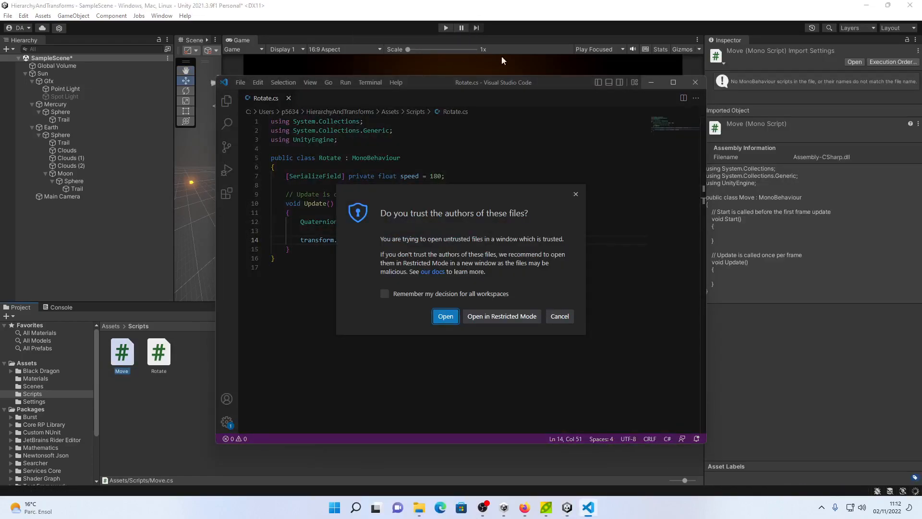
left_click(446, 317)
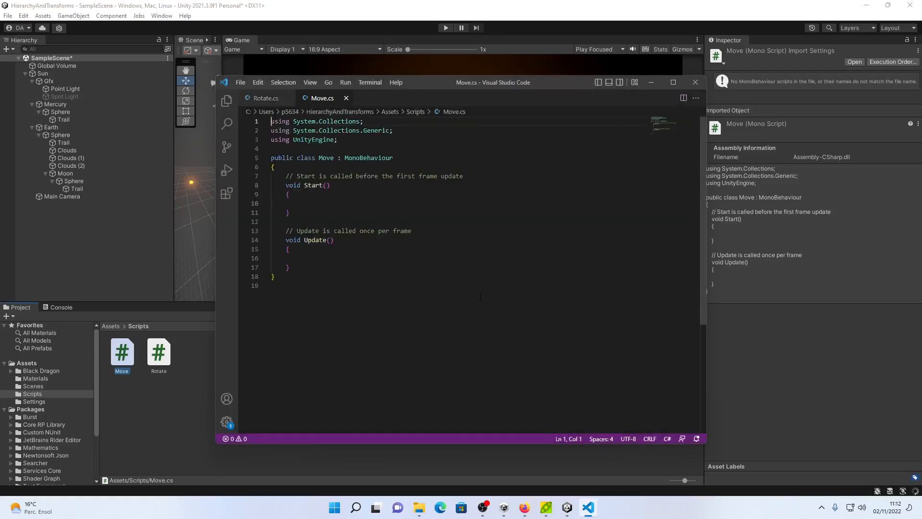
Declare the field [SerializeField] private float speed; at the start of the Move class.
left_click(357, 168)
key("Return")
type("[SerializeField")
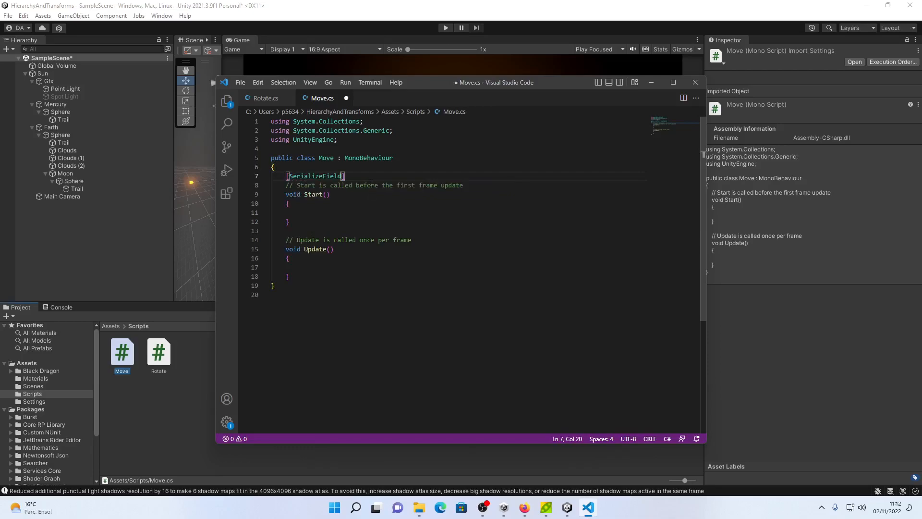
type("] private fl")
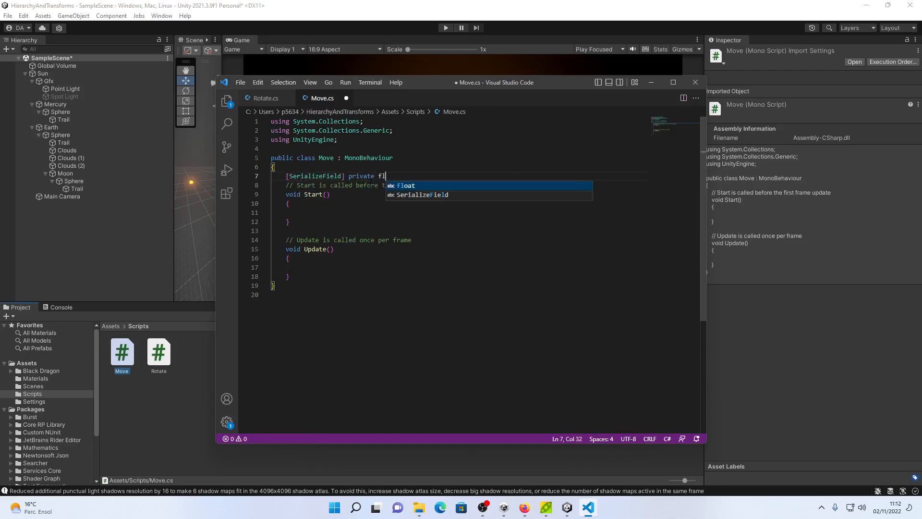
type("oat speed;")
key("Return")
In Update, write transform.position = transform.position + transform.forward * speed * Time.deltaTime; save the script and return to Unity.
key("Down")
key("Home")
key("shift+Down")
key("shift+Down")
key("shift+Down")
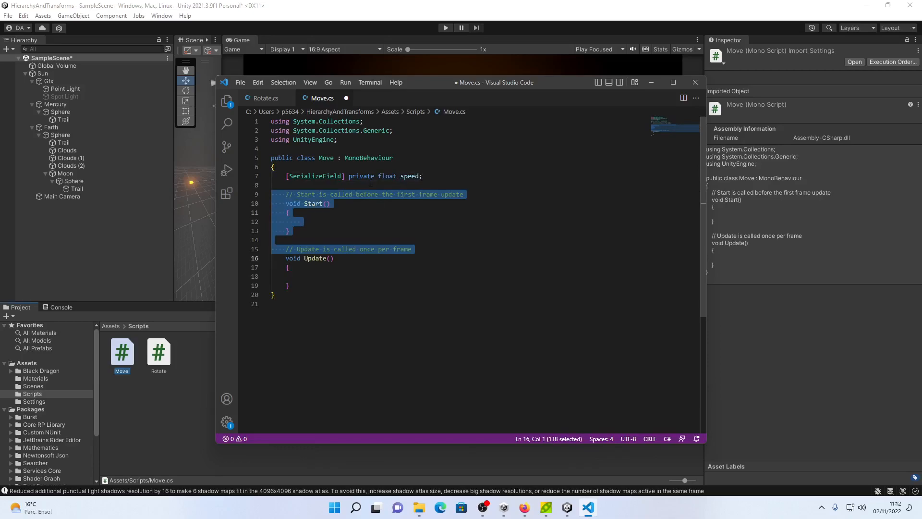
key("Up")
key("Up")
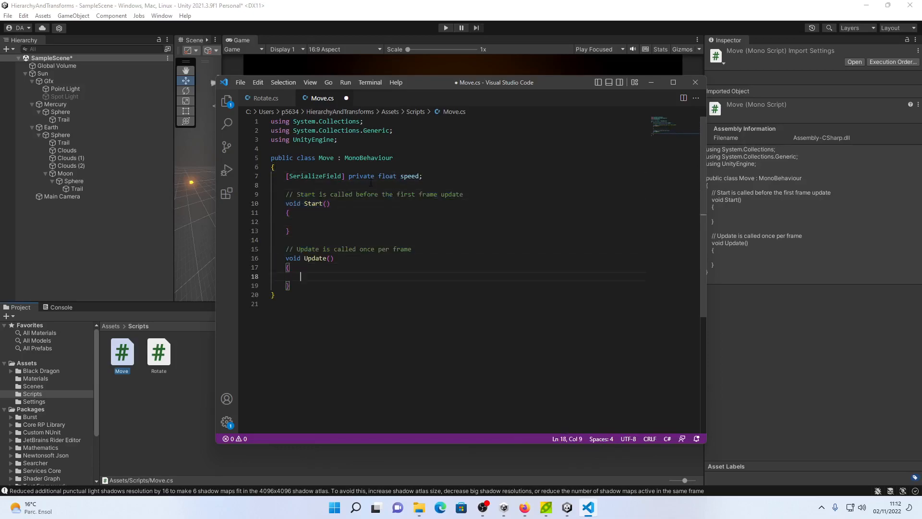
type("transform.pos")
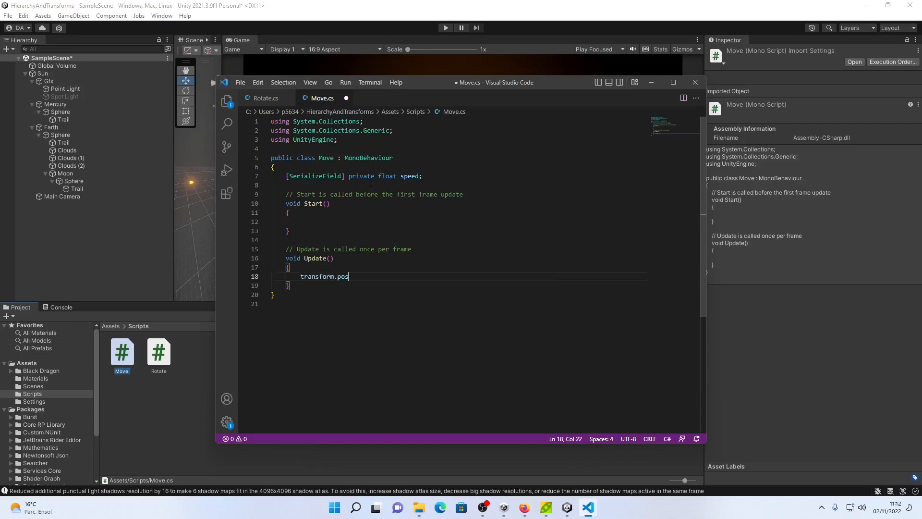
type("ition = transform.position + transform")
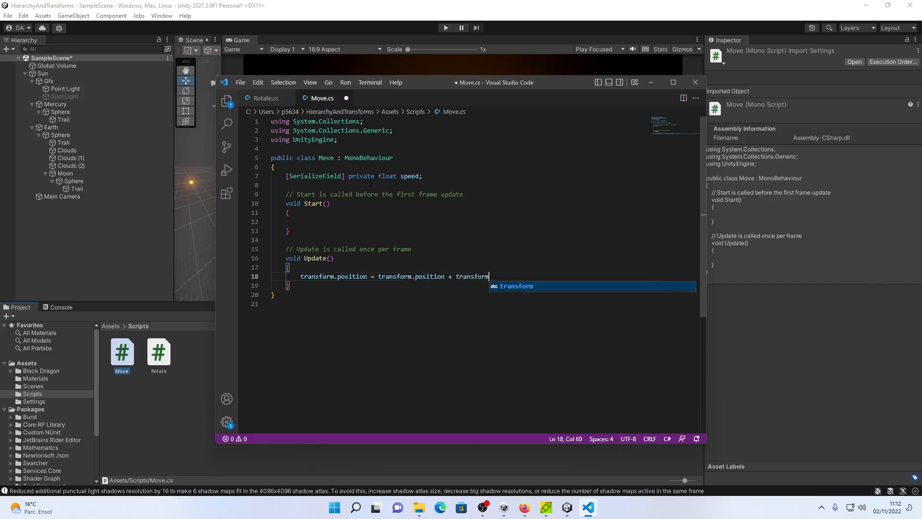
type(".forward * speed * Time")
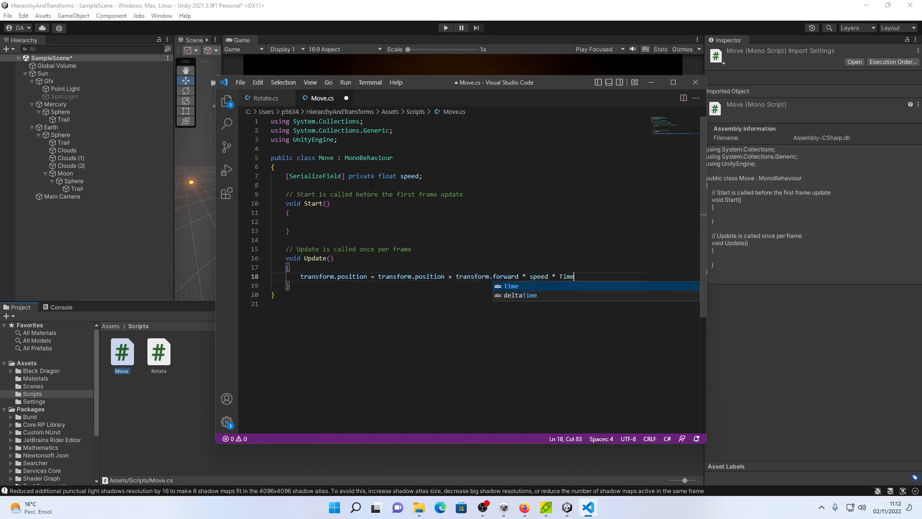
type(".deltaTime;")
key("Up")
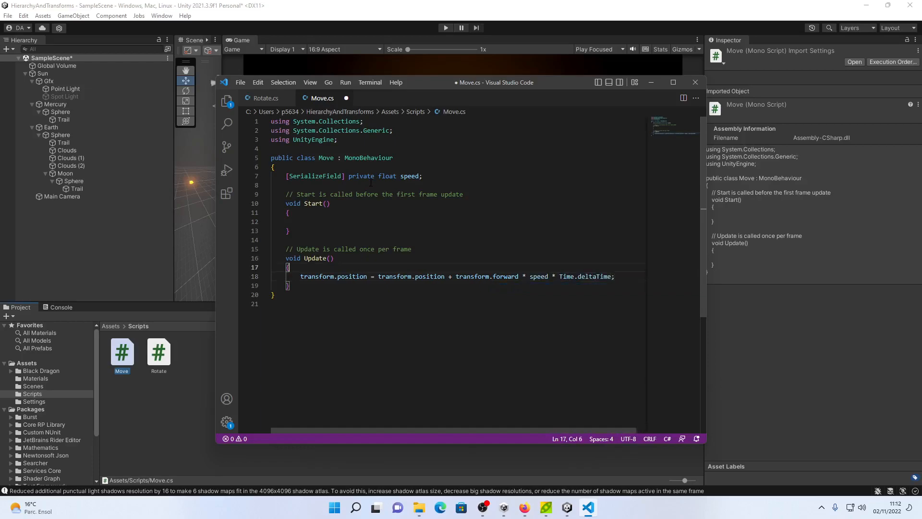
left_click(326, 4)
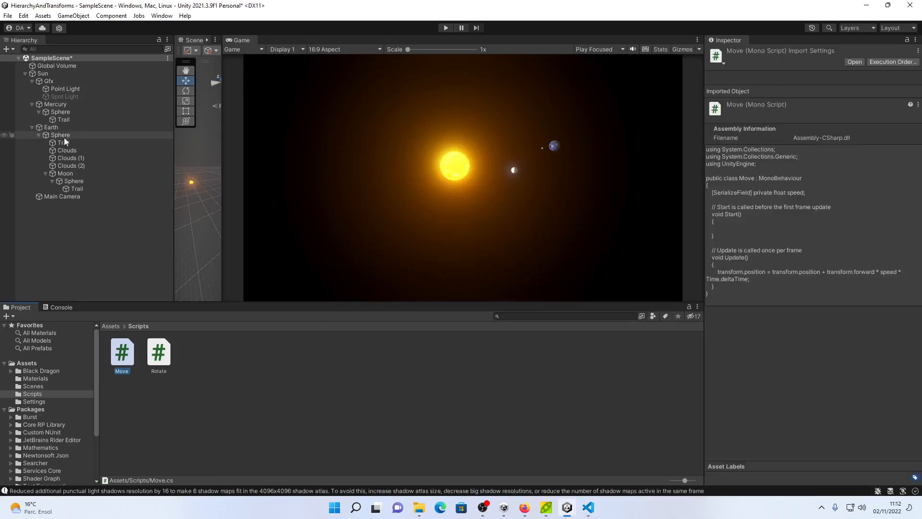
Attach the Move script to the Sun object and set its Speed to 10.
left_click(59, 75)
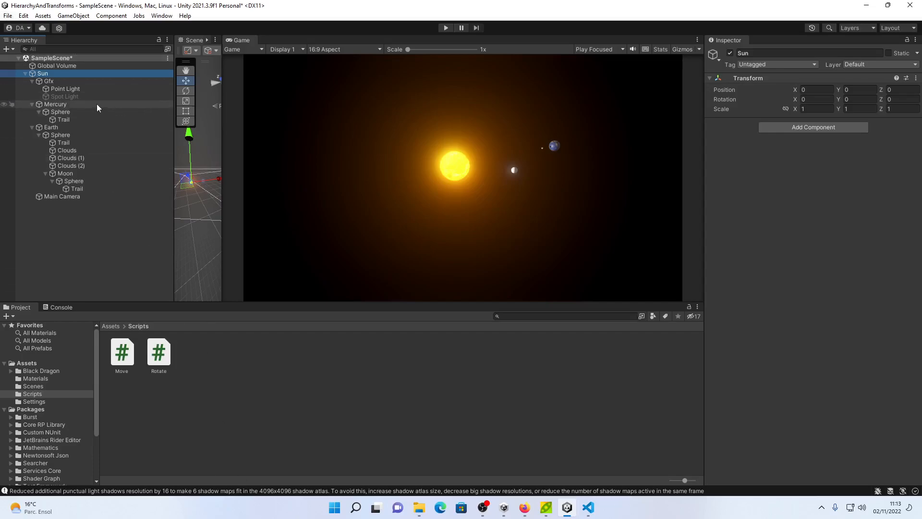
left_click_drag(133, 363, 829, 259)
left_click(814, 145)
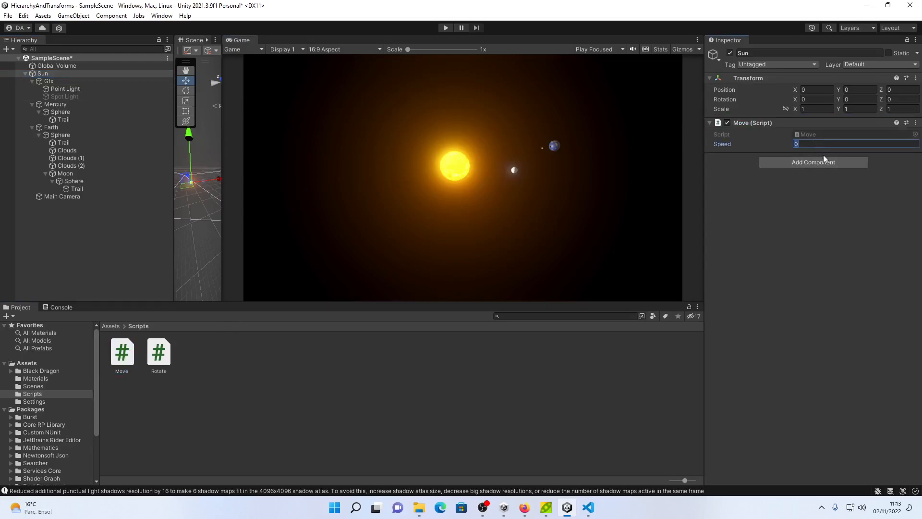
type("10")
Copy Mercury's Trail object and make the copy a direct child of Sun.
left_click(65, 120)
left_click(55, 75)
key("ctrl+v")
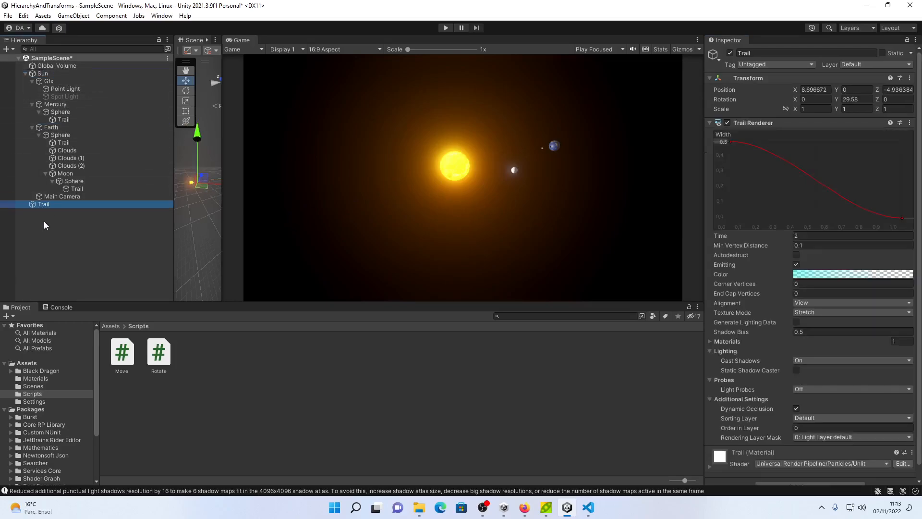
left_click_drag(49, 205, 52, 152)
left_click_drag(52, 65, 54, 79)
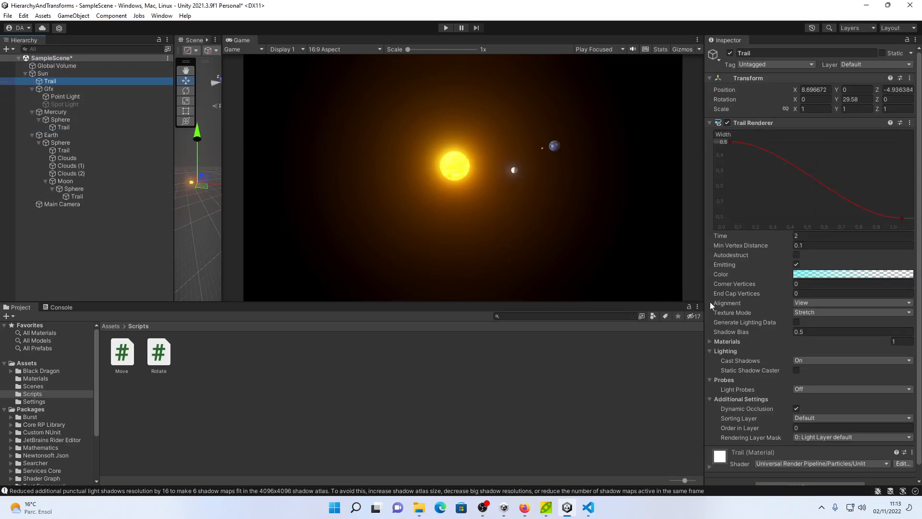
Test the moving Sun and its trail in play mode, inspect them in an enlarged Scene view, and stop playing.
left_click(445, 28)
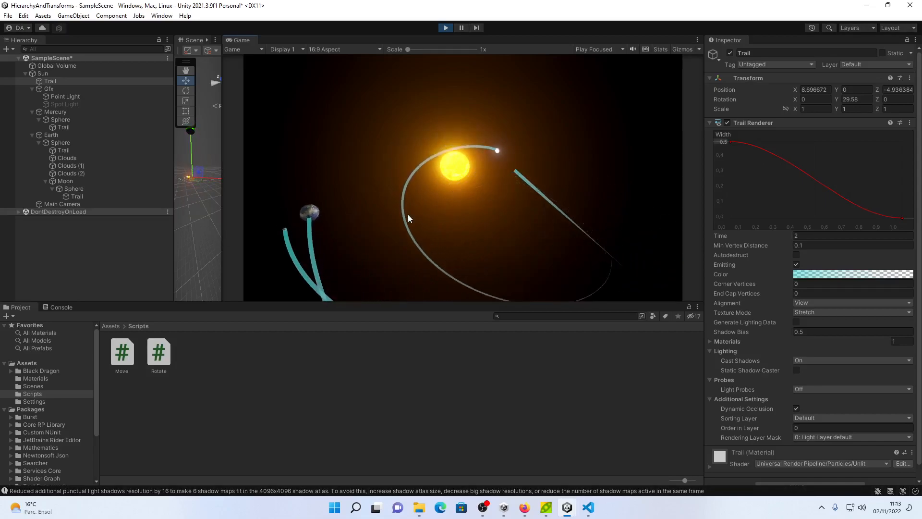
left_click_drag(223, 221, 607, 225)
left_click_drag(445, 169, 517, 315, "alt")
middle_click_drag(362, 180, 471, 224)
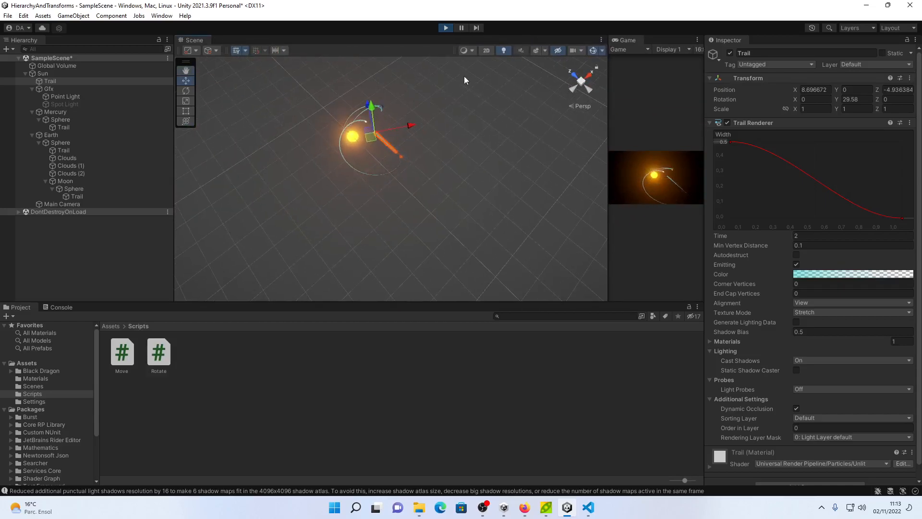
left_click(446, 30)
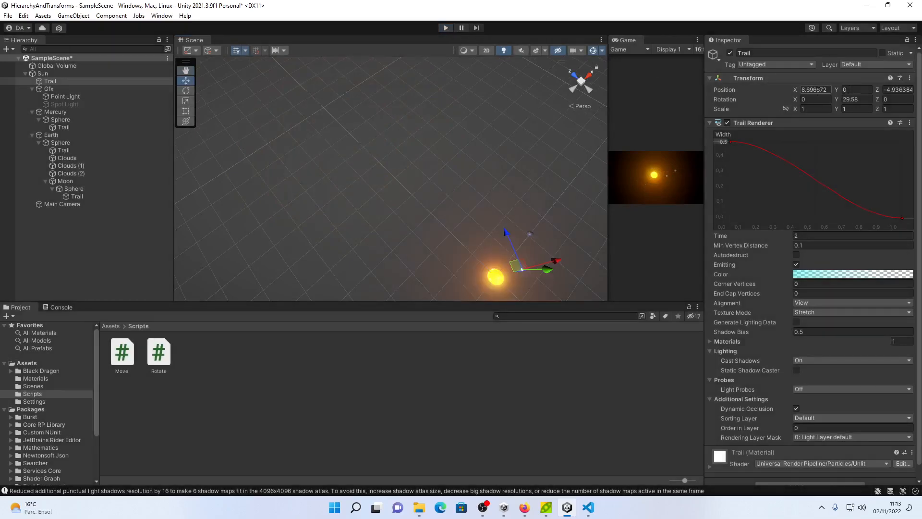
Set the Sun trail's X and Z position and its Y rotation to 0.
type("0")
key("Tab")
key("Tab")
type("0")
left_click(860, 100)
type("0")
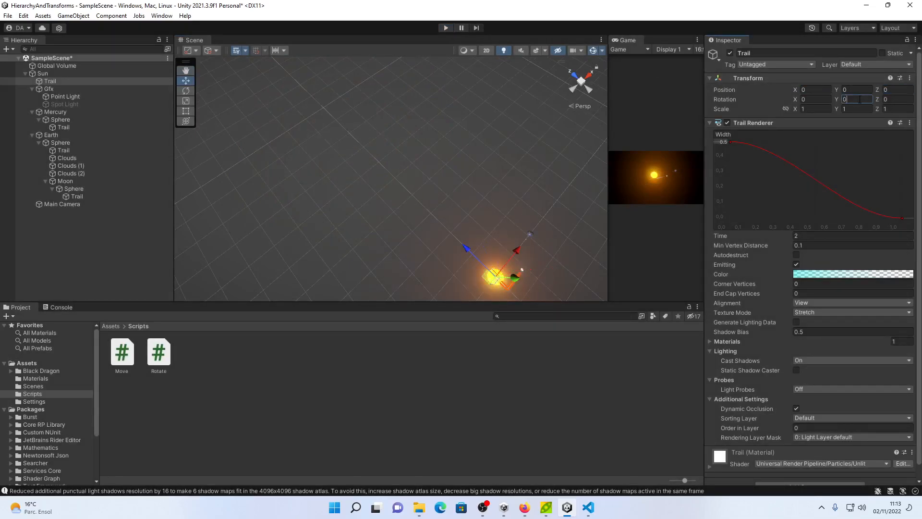
Play the scene again to check the centred Sun trail in an enlarged Game view.
left_click(445, 28)
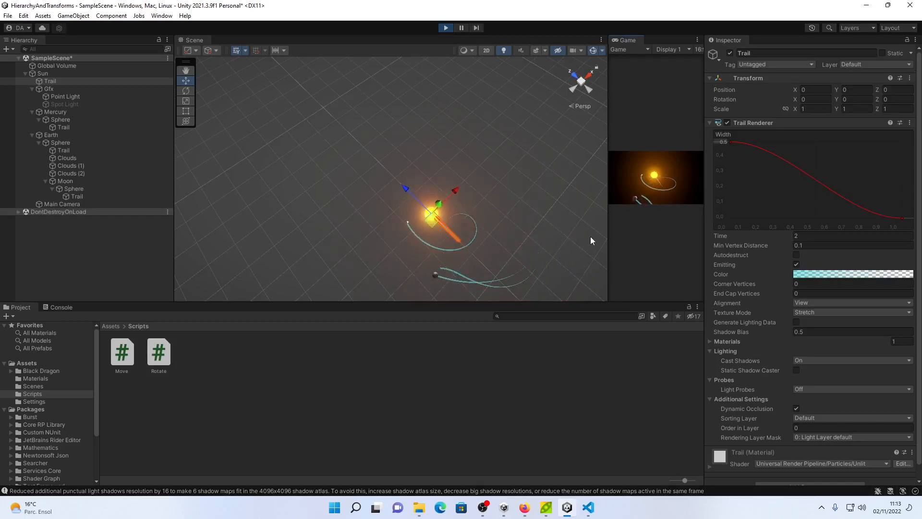
left_click_drag(609, 219, 163, 209)
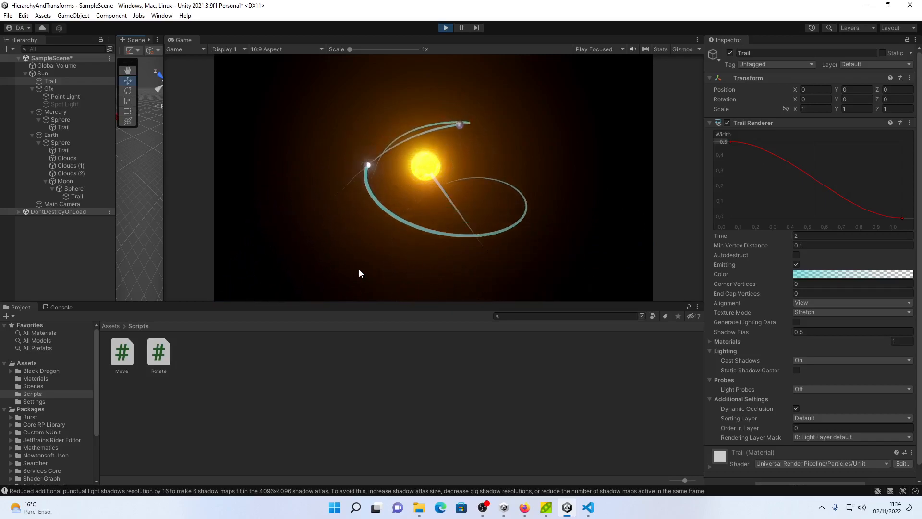
left_click(51, 50)
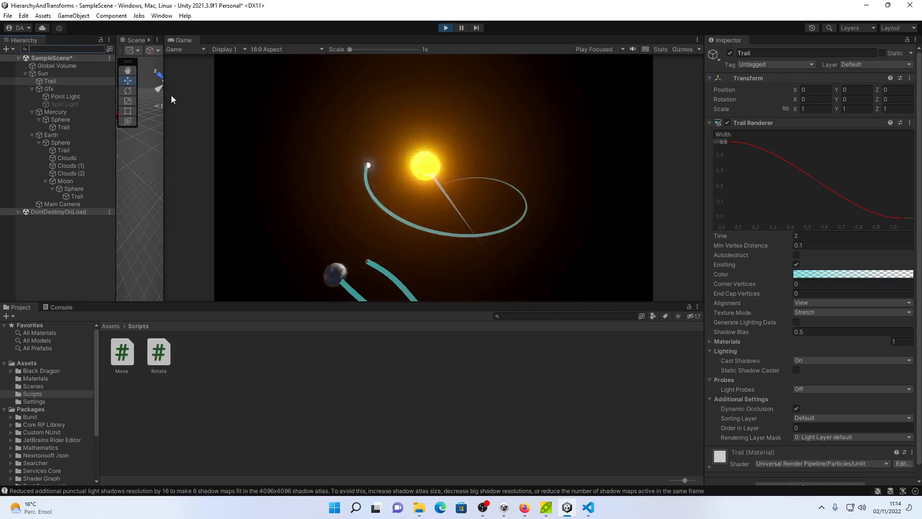
Filter the hierarchy with t:TrailRenderer, set the Trail Renderer time of all Trail objects to 20, and clear the filter.
type("t:TrailR")
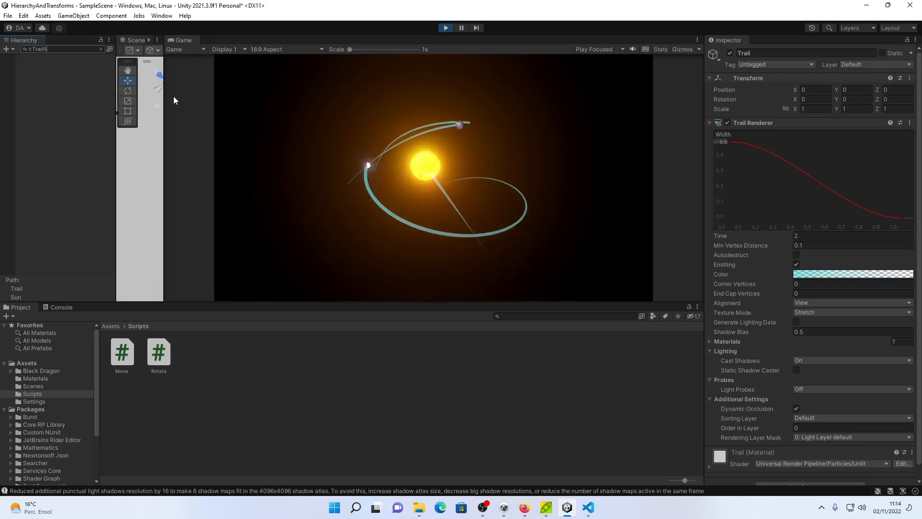
type("enderer")
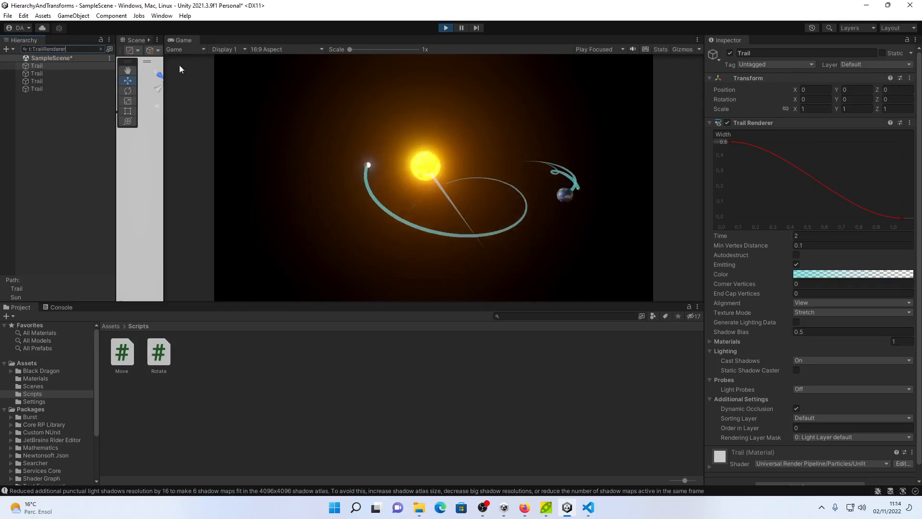
left_click(74, 68)
left_click(59, 91, "shift")
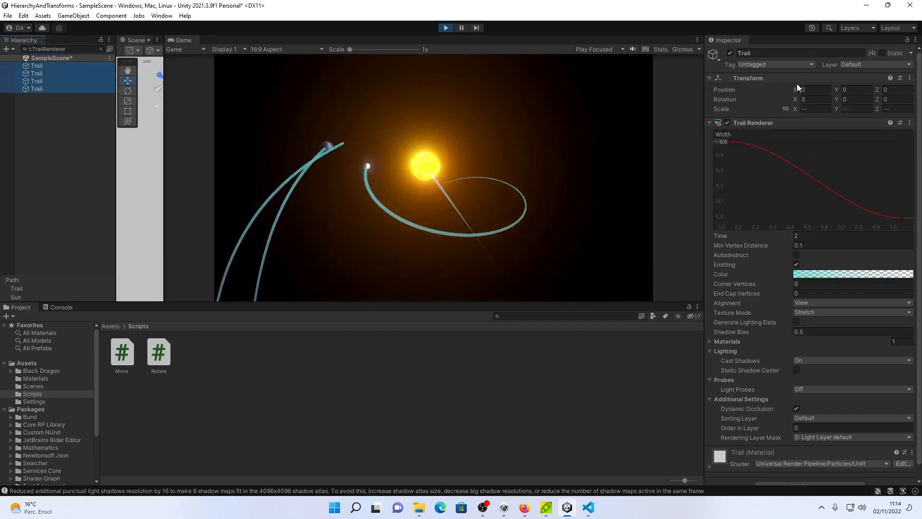
left_click(806, 236)
type("20")
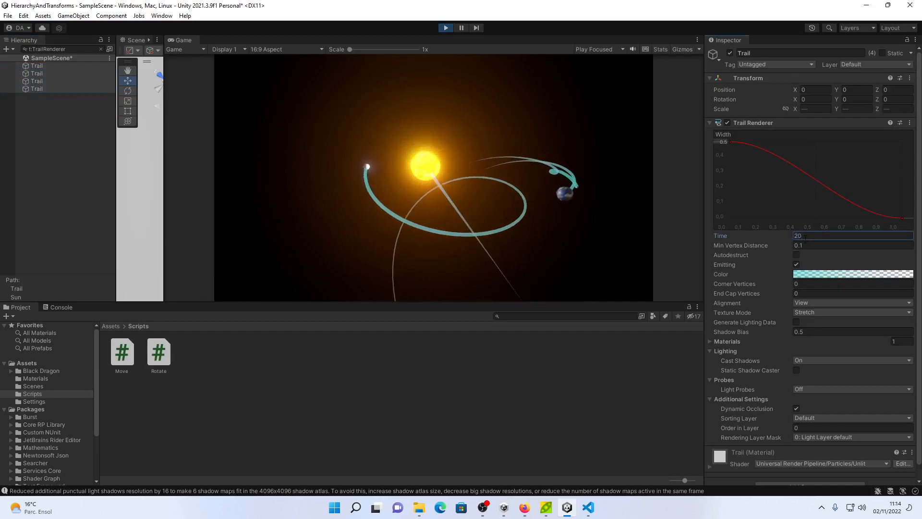
left_click(101, 49)
left_click(57, 252)
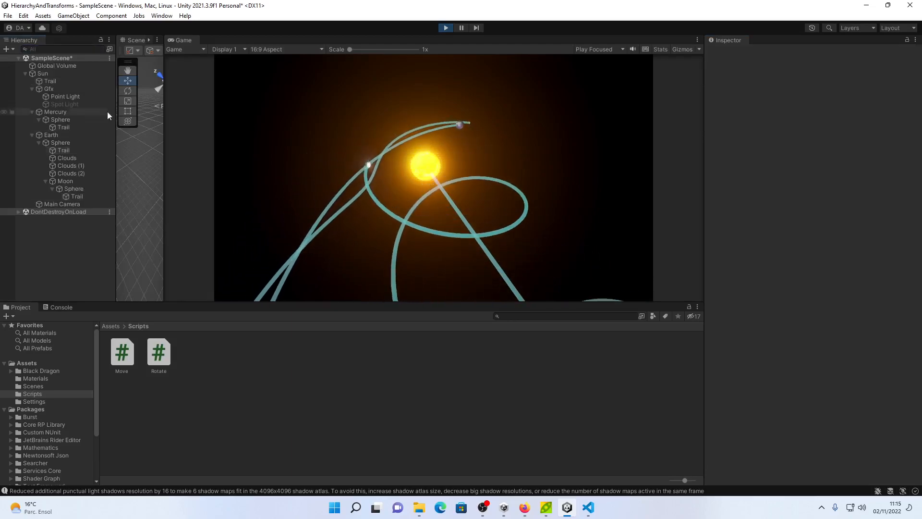
Enlarge the Scene view, frame the moving Sun to examine the longer orbit trails, and inspect its Point Light settings.
left_click_drag(163, 134, 559, 159)
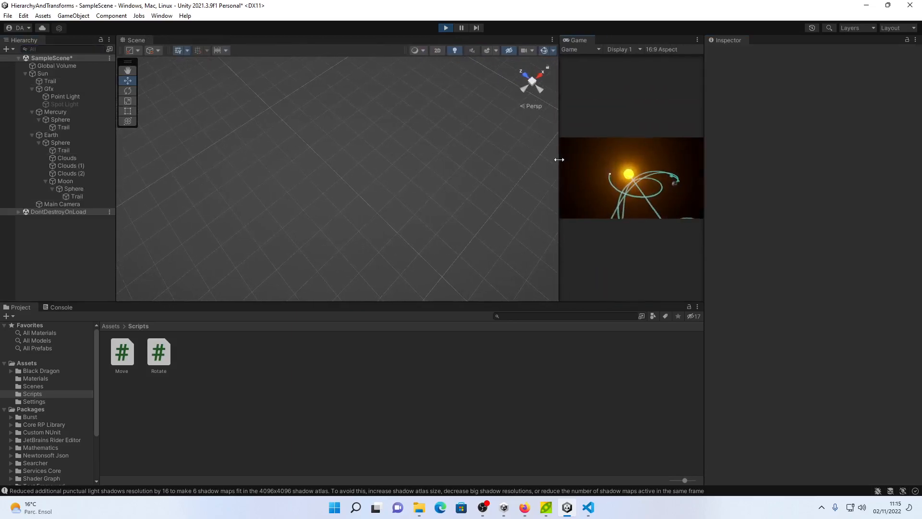
left_click(52, 73)
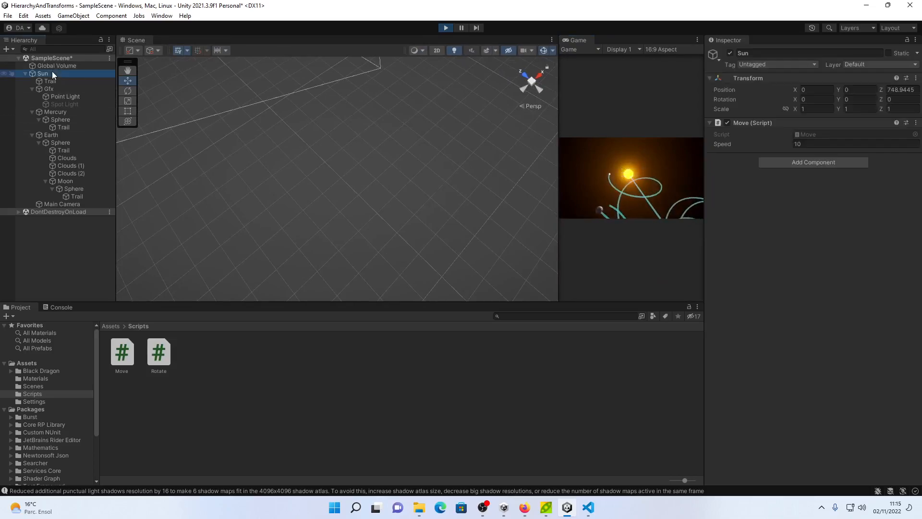
double_click(52, 73)
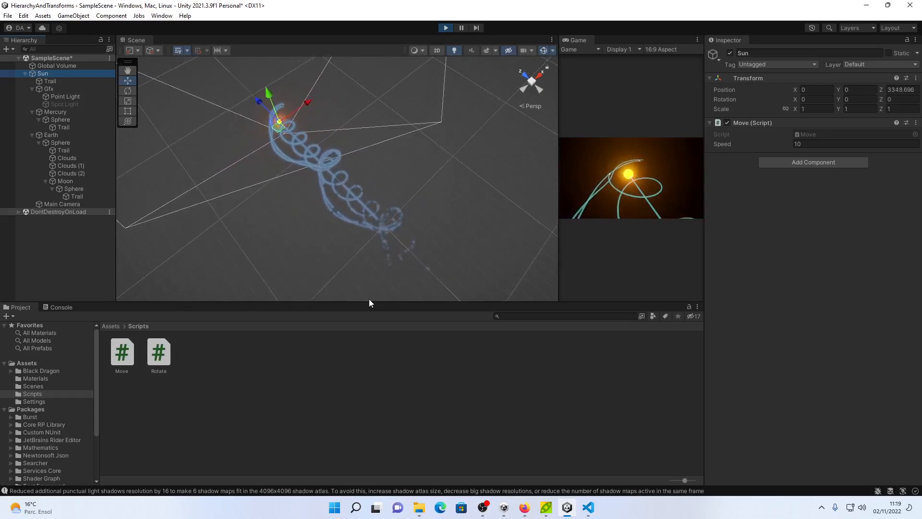
left_click(61, 97)
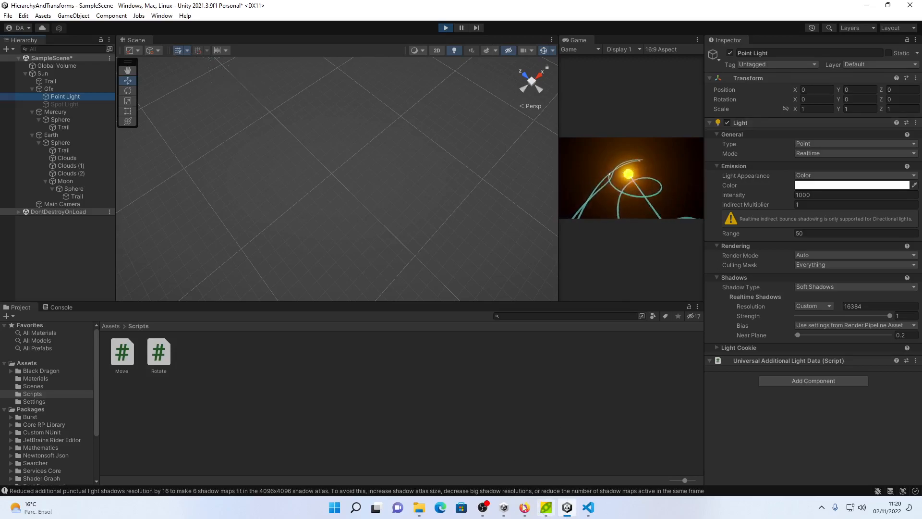
left_click(487, 508)
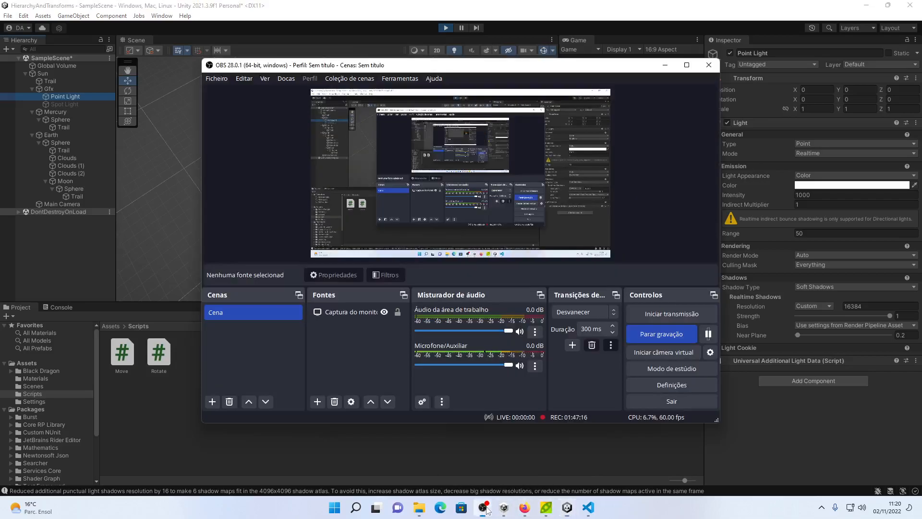